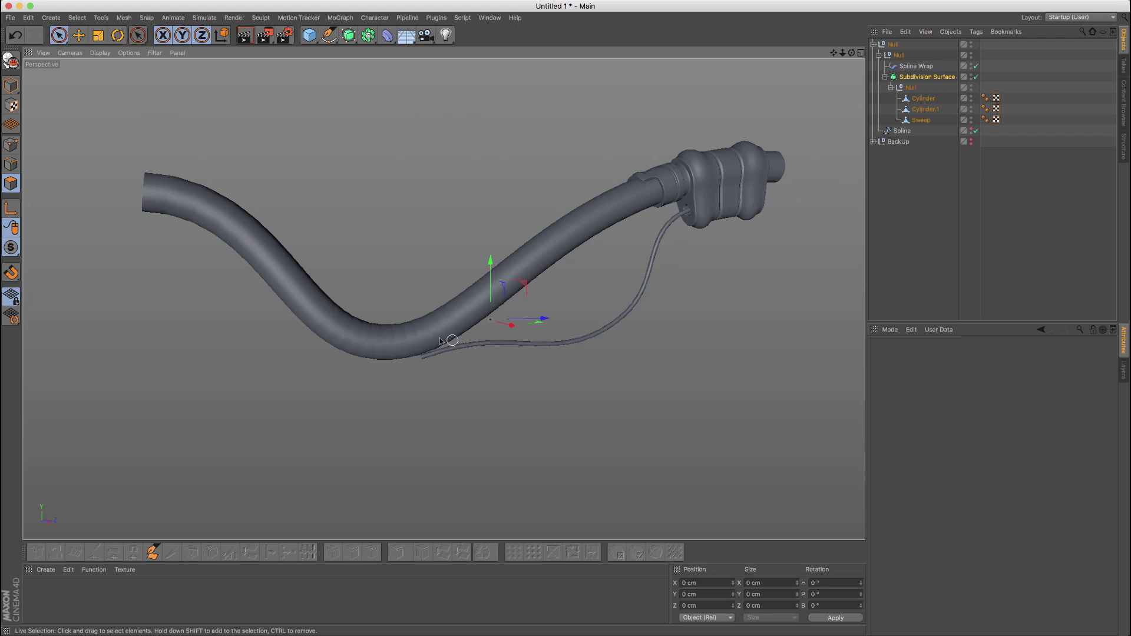
Move the Null containing the cylinders and sweep out of the Subdivision Surface, placing it directly under the Spline Wrap
{"action": "left_click_drag", "start_coordinate": [468, 285], "coordinate": [450, 293], "text": "alt"}
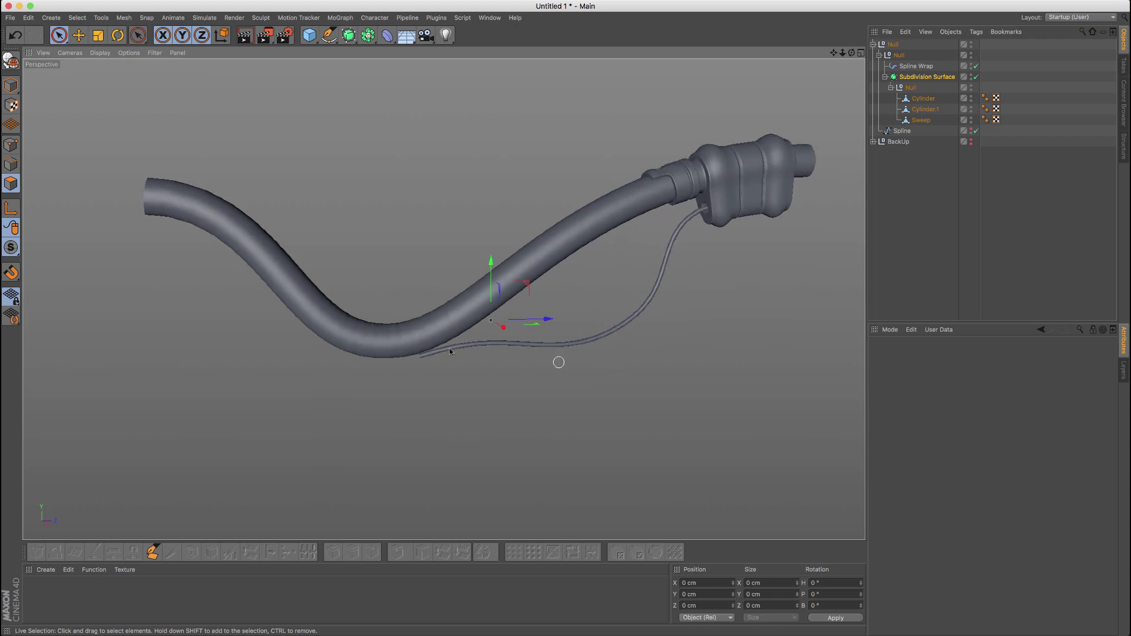
{"action": "left_click_drag", "start_coordinate": [334, 323], "coordinate": [325, 348], "text": "alt"}
{"action": "left_click_drag", "start_coordinate": [410, 320], "coordinate": [340, 318], "text": "alt"}
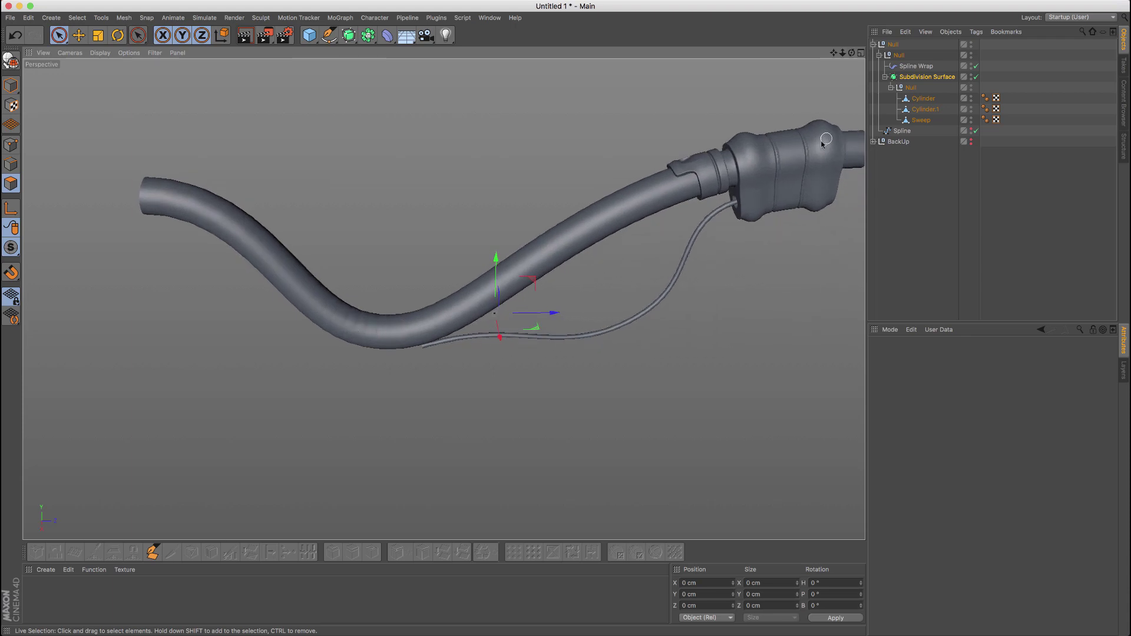
{"action": "left_click", "coordinate": [907, 87]}
{"action": "left_click", "coordinate": [909, 87]}
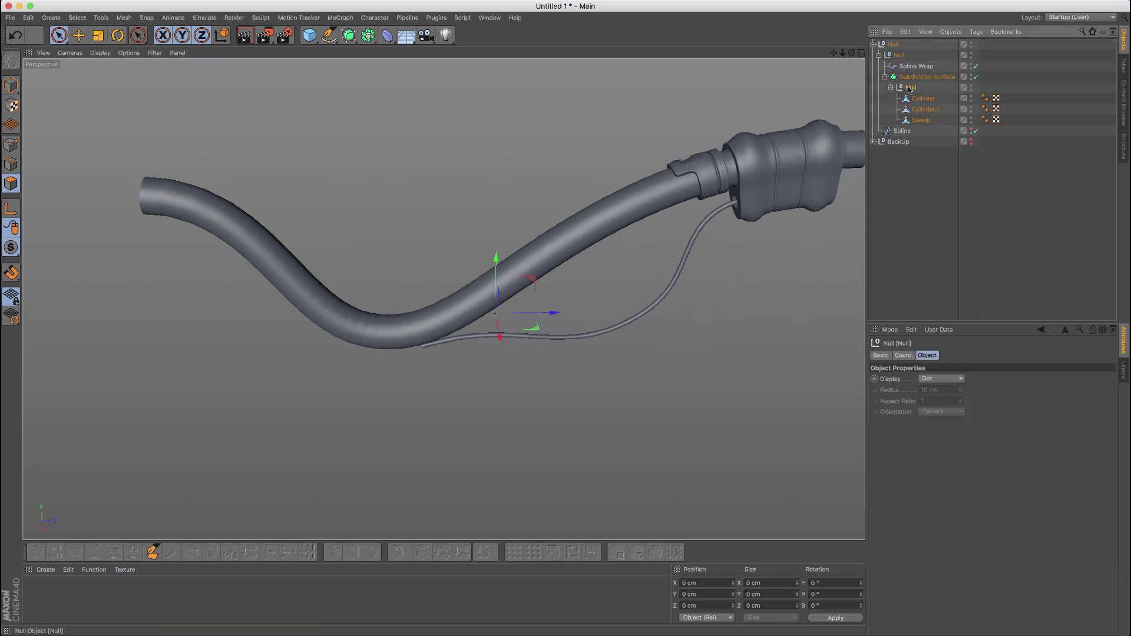
{"action": "left_click_drag", "start_coordinate": [907, 73], "coordinate": [908, 72]}
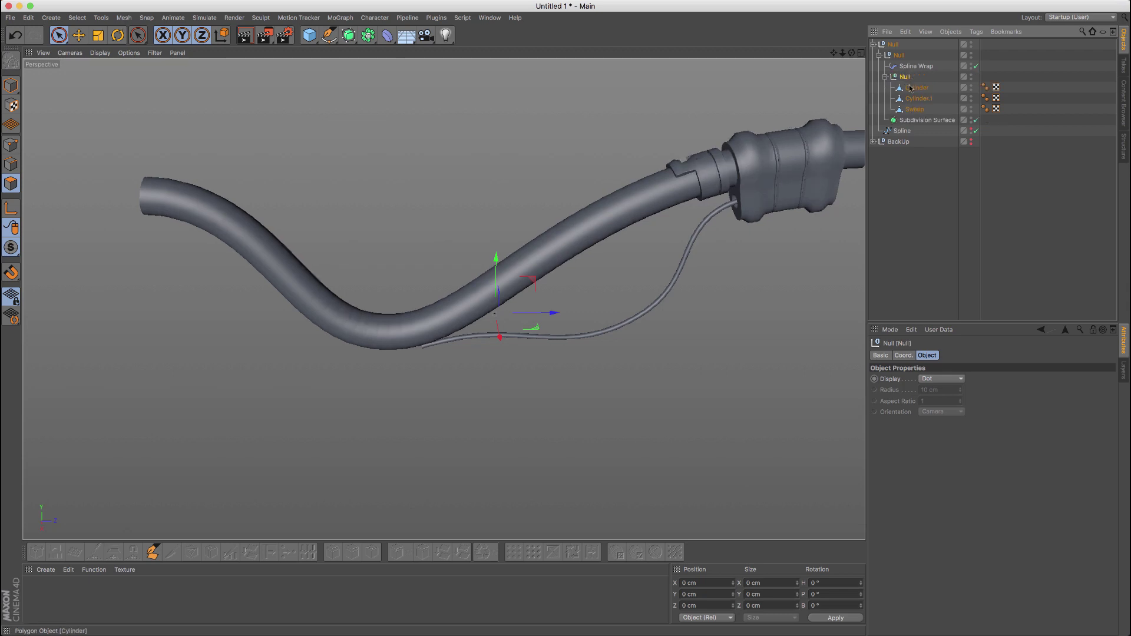
Move the Subdivision Surface to the root of the hierarchy and nest the whole main Null inside it
{"action": "left_click", "coordinate": [926, 120]}
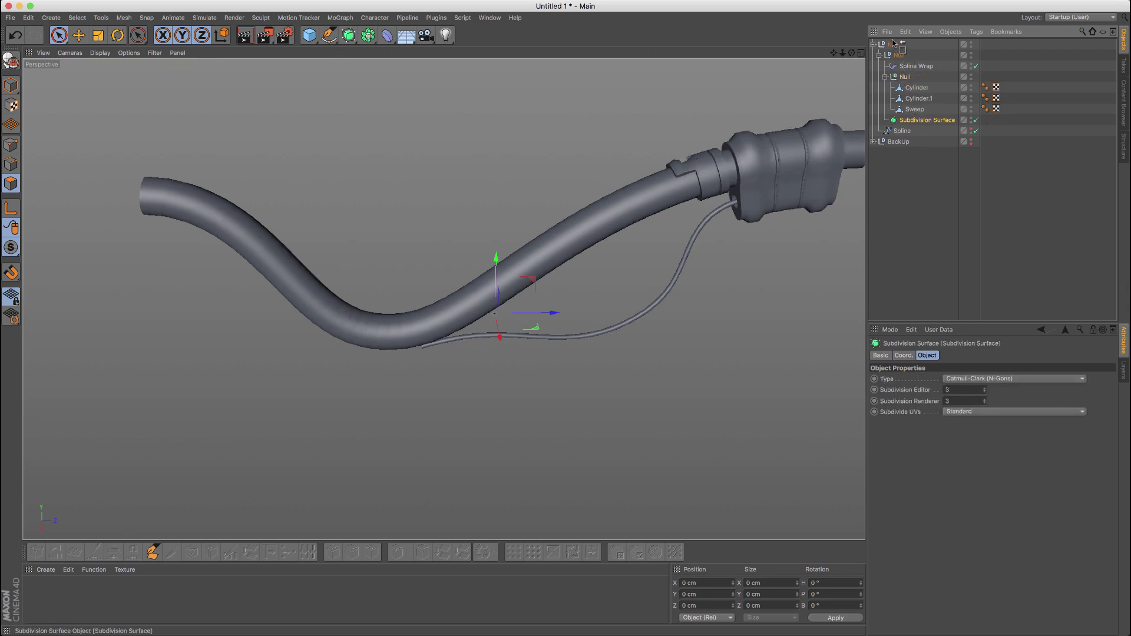
{"action": "left_click_drag", "start_coordinate": [893, 43], "coordinate": [903, 46]}
{"action": "left_click", "coordinate": [873, 56]}
{"action": "left_click", "coordinate": [892, 55]}
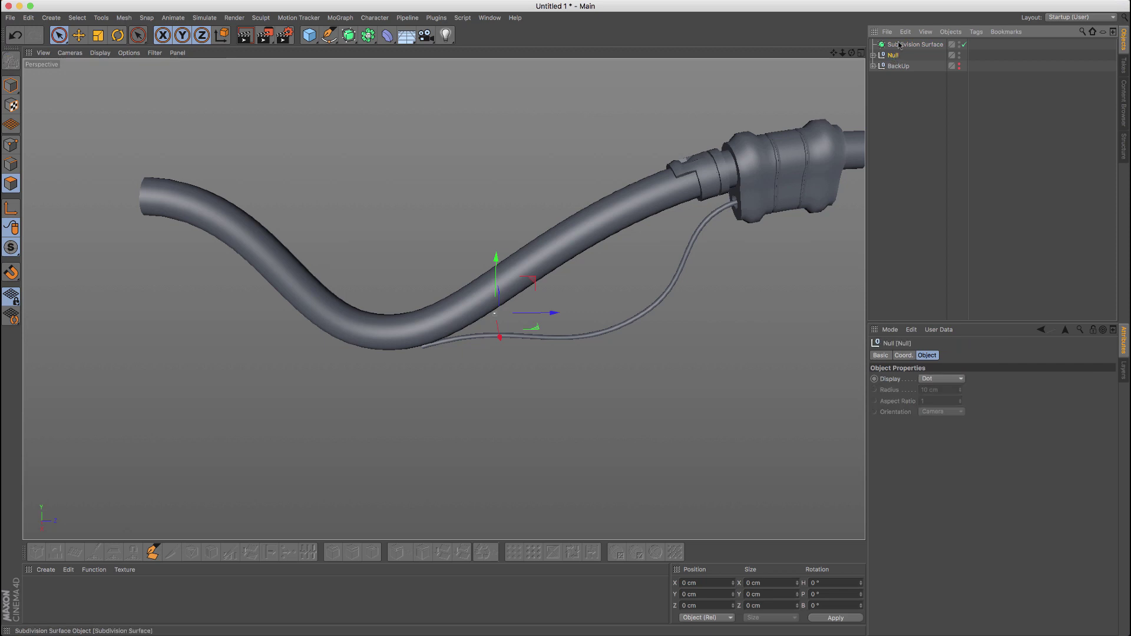
{"action": "left_click", "coordinate": [885, 46]}
{"action": "left_click_drag", "start_coordinate": [904, 48], "coordinate": [904, 48]}
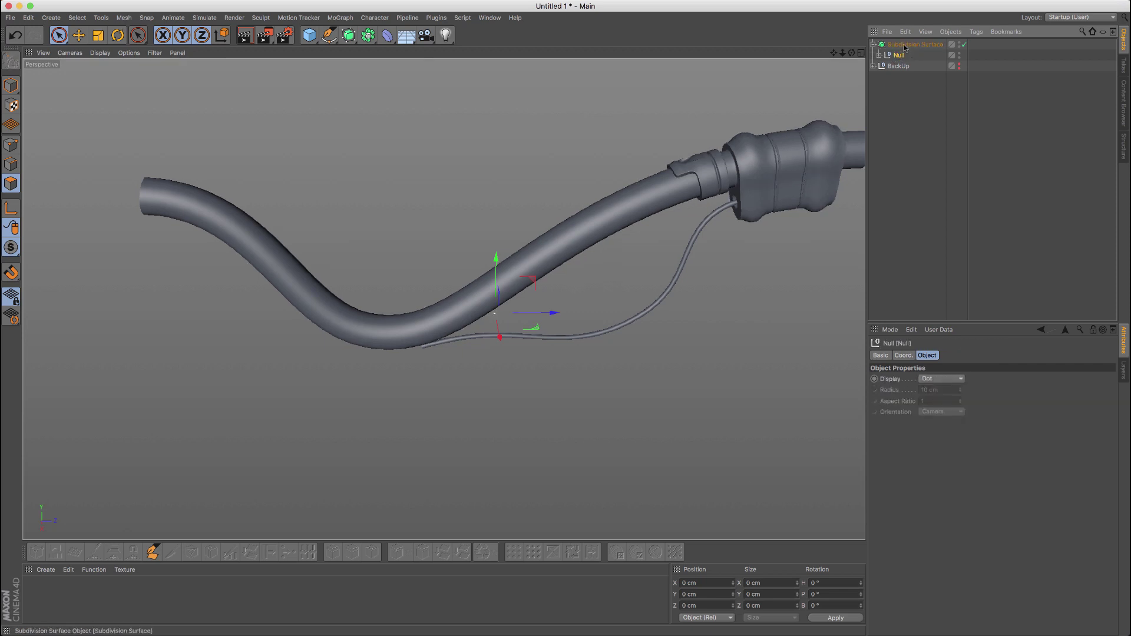
{"action": "left_click", "coordinate": [879, 56]}
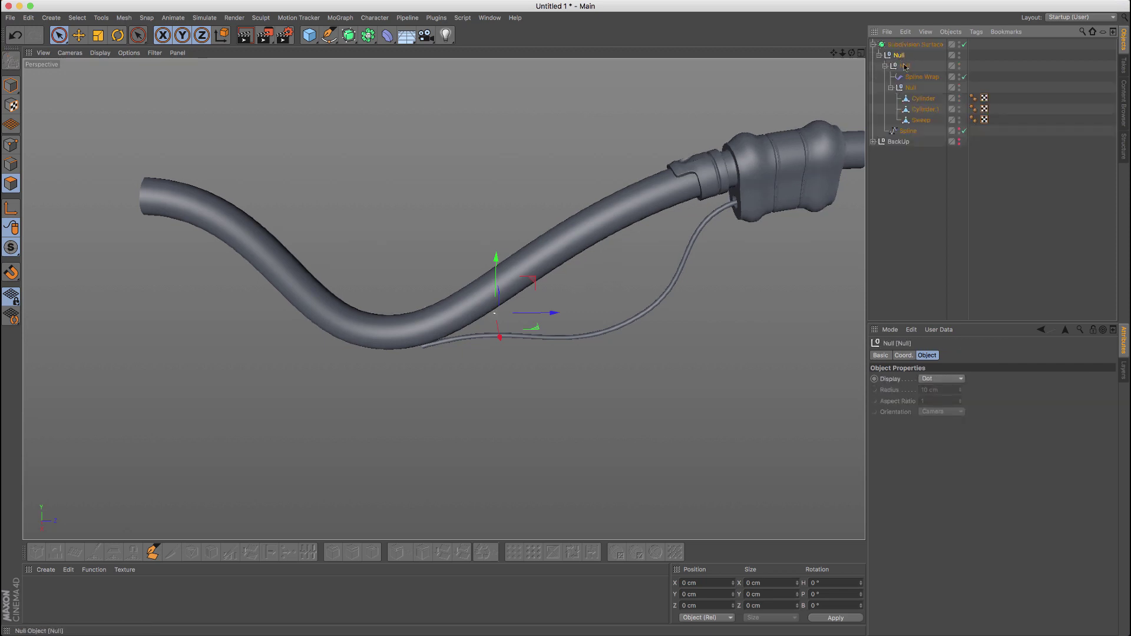
Select the hose's Cylinder object and disable the Spline Wrap to straighten the model
{"action": "left_click_drag", "start_coordinate": [346, 301], "coordinate": [327, 276], "text": "alt"}
{"action": "left_click_drag", "start_coordinate": [563, 207], "coordinate": [591, 210], "text": "alt"}
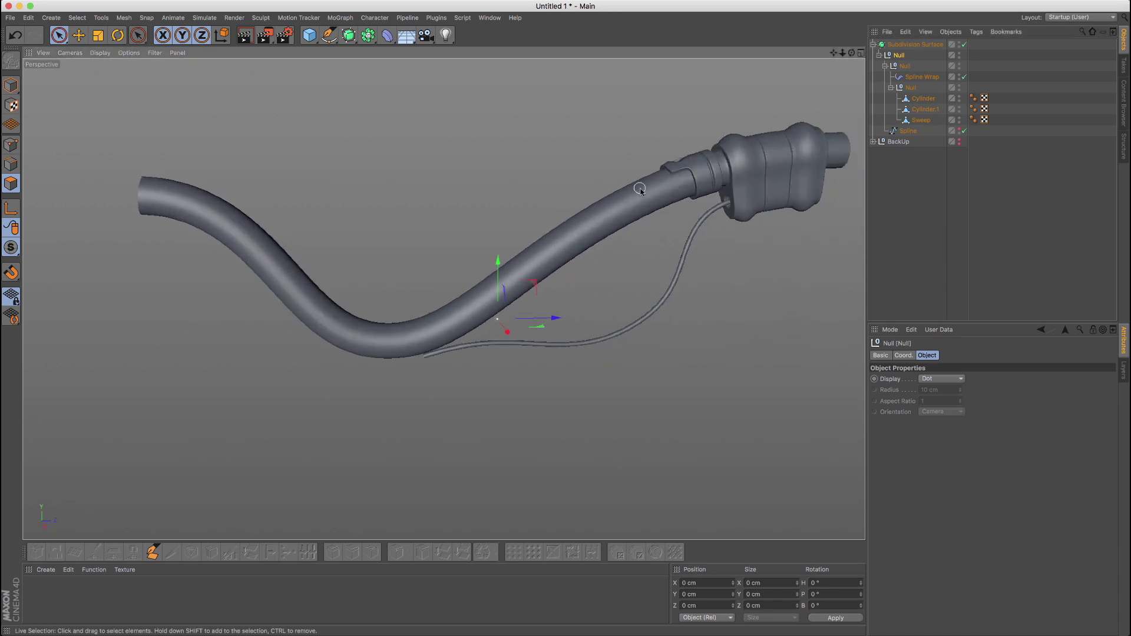
{"action": "left_click", "coordinate": [703, 172]}
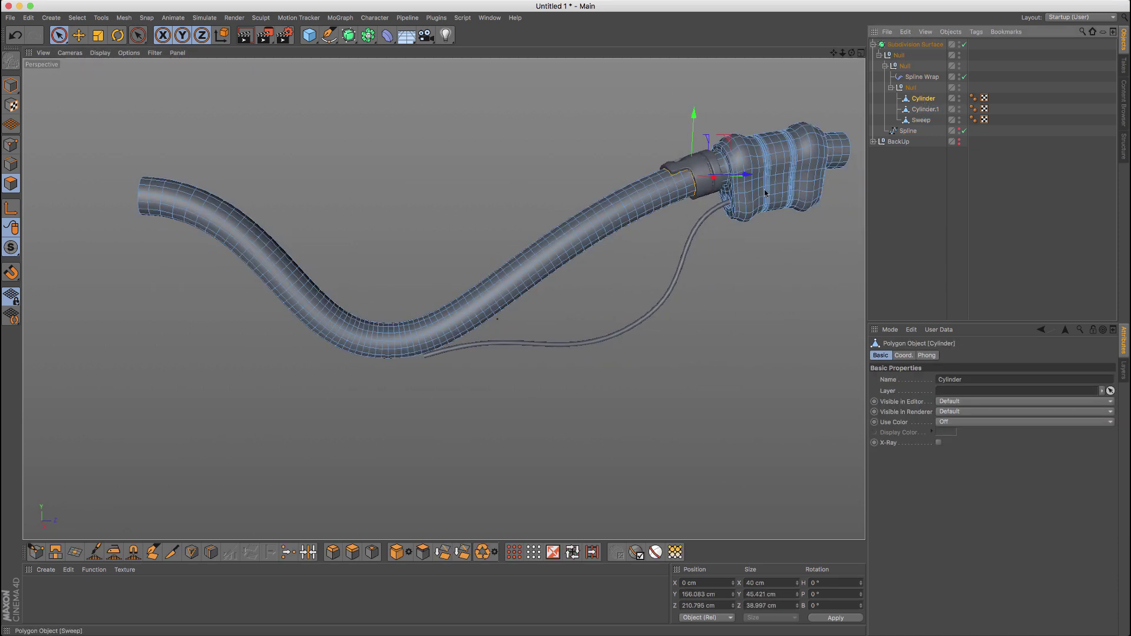
{"action": "left_click_drag", "start_coordinate": [549, 245], "coordinate": [460, 117], "text": "alt"}
{"action": "left_click", "coordinate": [964, 76]}
Loop-select the two-column strip of polygons running lengthwise along the hose, in line with the collar's small notch
{"action": "middle_click_drag", "start_coordinate": [460, 116], "coordinate": [517, 212], "text": "alt"}
{"action": "left_click_drag", "start_coordinate": [516, 212], "coordinate": [533, 207], "text": "alt"}
{"action": "right_click_drag", "start_coordinate": [524, 204], "coordinate": [583, 179], "text": "alt"}
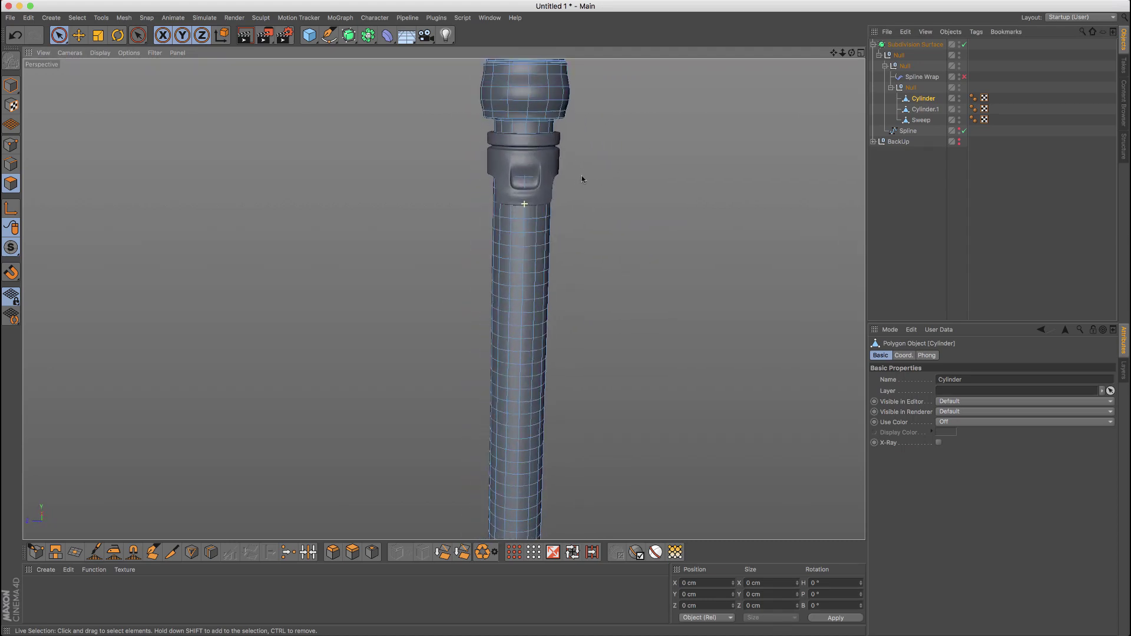
{"action": "left_click_drag", "start_coordinate": [524, 177], "coordinate": [525, 267], "text": "alt"}
{"action": "right_click_drag", "start_coordinate": [525, 268], "coordinate": [517, 278], "text": "alt"}
{"action": "middle_click_drag", "start_coordinate": [517, 278], "coordinate": [482, 191], "text": "alt"}
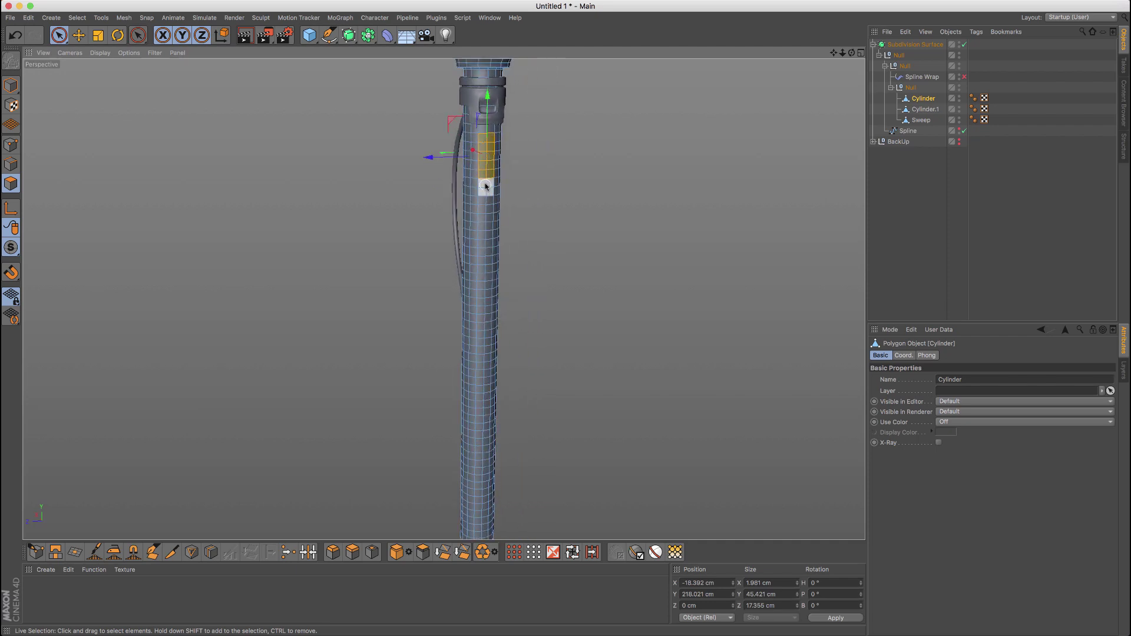
{"action": "left_click_drag", "start_coordinate": [486, 187], "coordinate": [485, 197], "text": "alt"}
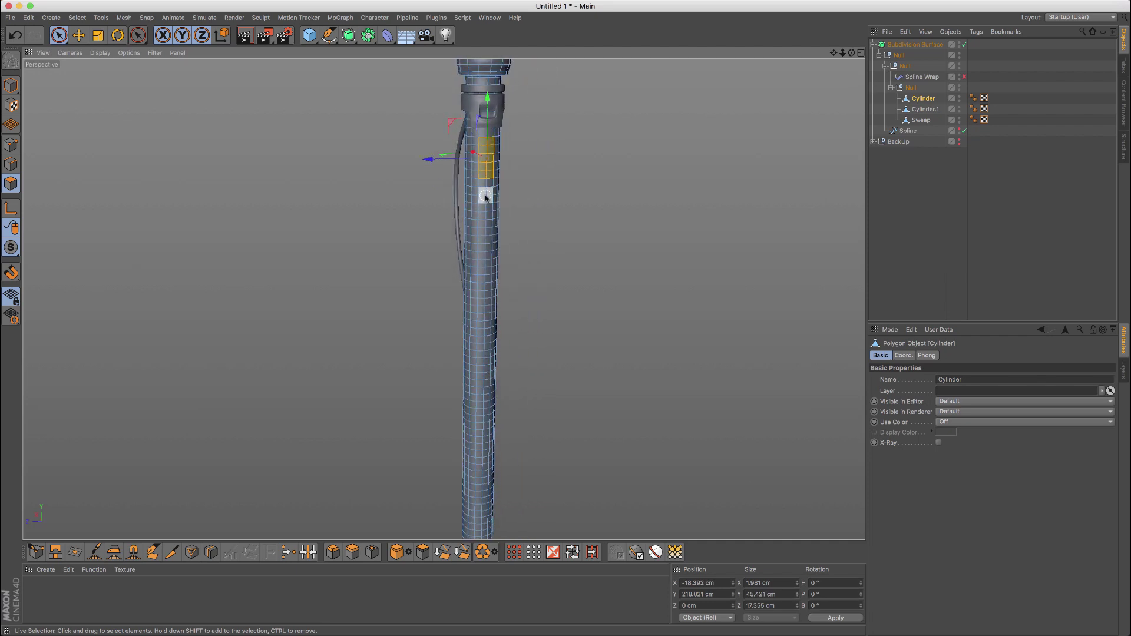
{"action": "key", "text": "u"}
{"action": "key", "text": "l"}
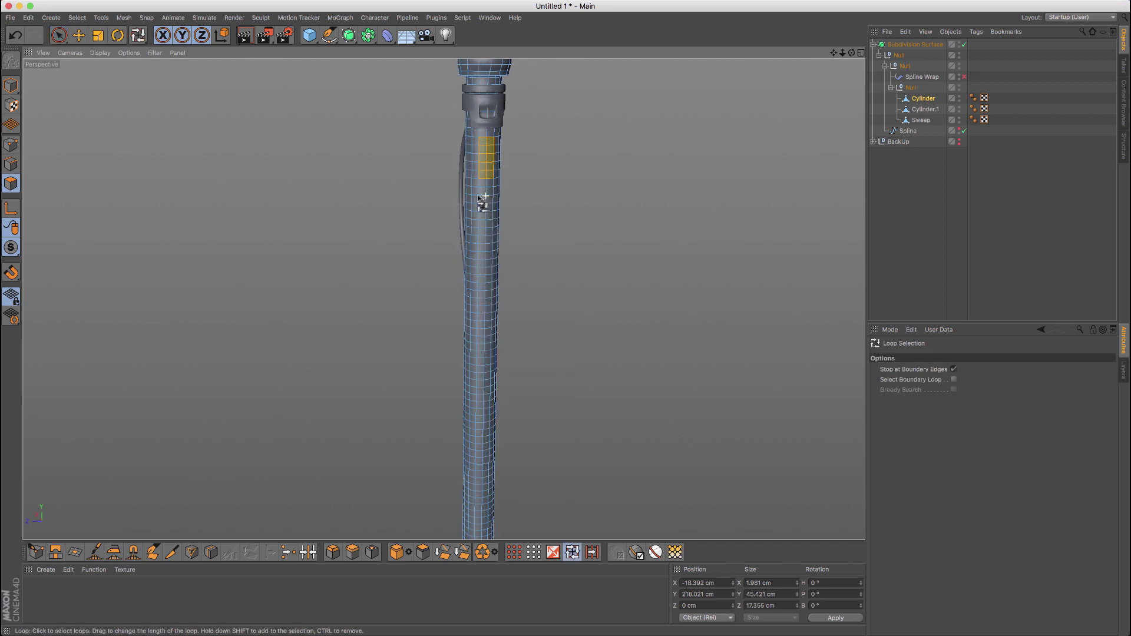
{"action": "left_click", "coordinate": [487, 182]}
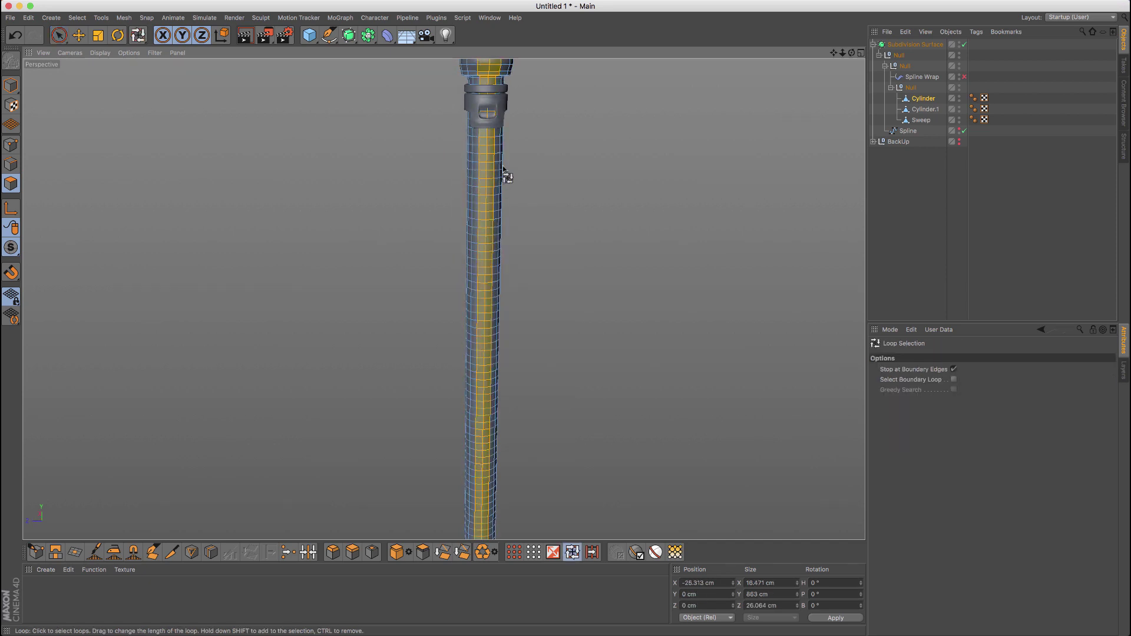
Remove the upper connector section and the hose's lower end from the polygon loop selection
{"action": "right_click_drag", "start_coordinate": [501, 167], "coordinate": [535, 216], "text": "alt"}
{"action": "middle_click_drag", "start_coordinate": [492, 171], "coordinate": [502, 356], "text": "alt"}
{"action": "key", "text": "0"}
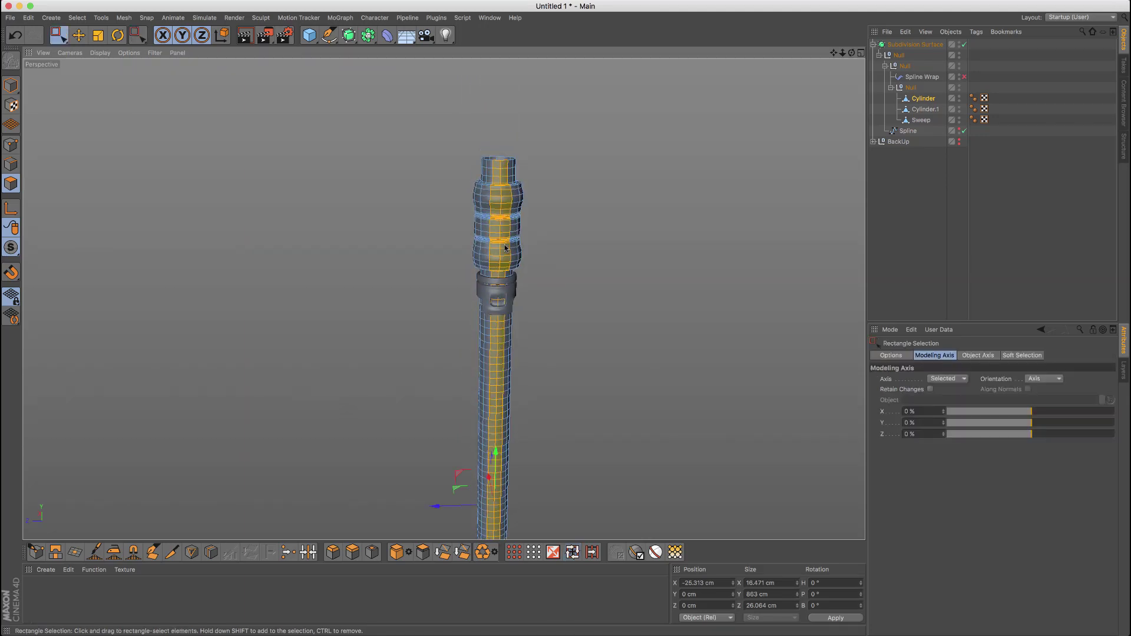
{"action": "left_click_drag", "start_coordinate": [571, 129], "coordinate": [445, 324], "text": "ctrl"}
{"action": "scroll", "coordinate": [523, 256], "scroll_direction": "down", "scroll_amount": 4}
{"action": "middle_click_drag", "start_coordinate": [522, 372], "coordinate": [523, 151], "text": "alt"}
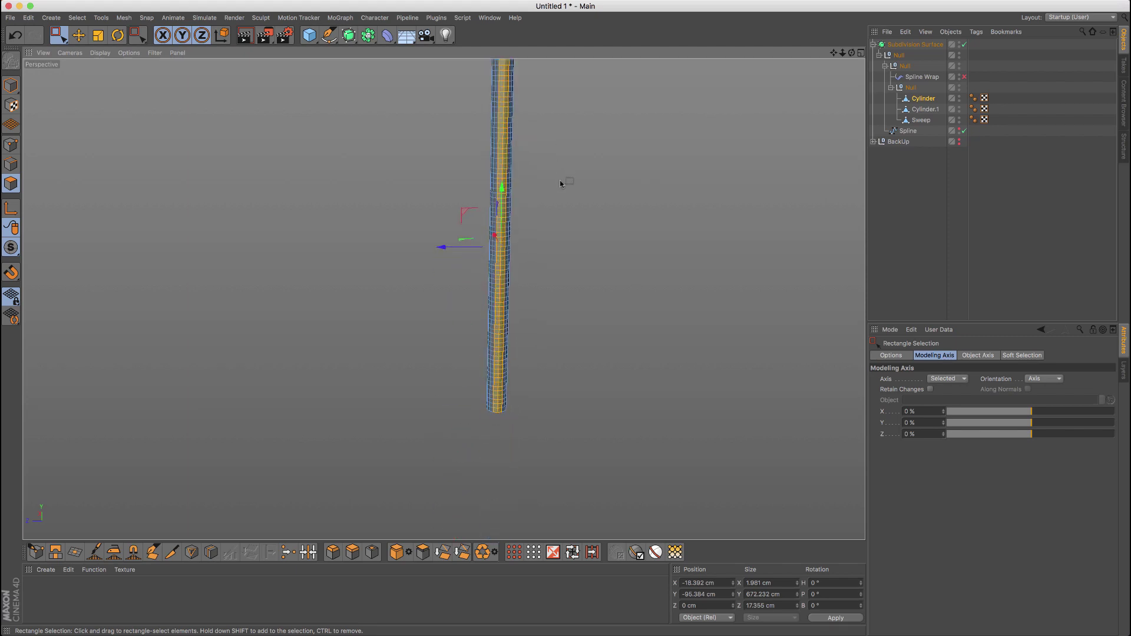
{"action": "left_click_drag", "start_coordinate": [567, 431], "coordinate": [436, 378], "text": "ctrl"}
Split the selected polygon strip into a separate object and make that new object active
{"action": "right_click_drag", "start_coordinate": [498, 337], "coordinate": [476, 354], "text": "alt"}
{"action": "left_click_drag", "start_coordinate": [476, 355], "coordinate": [463, 230], "text": "alt"}
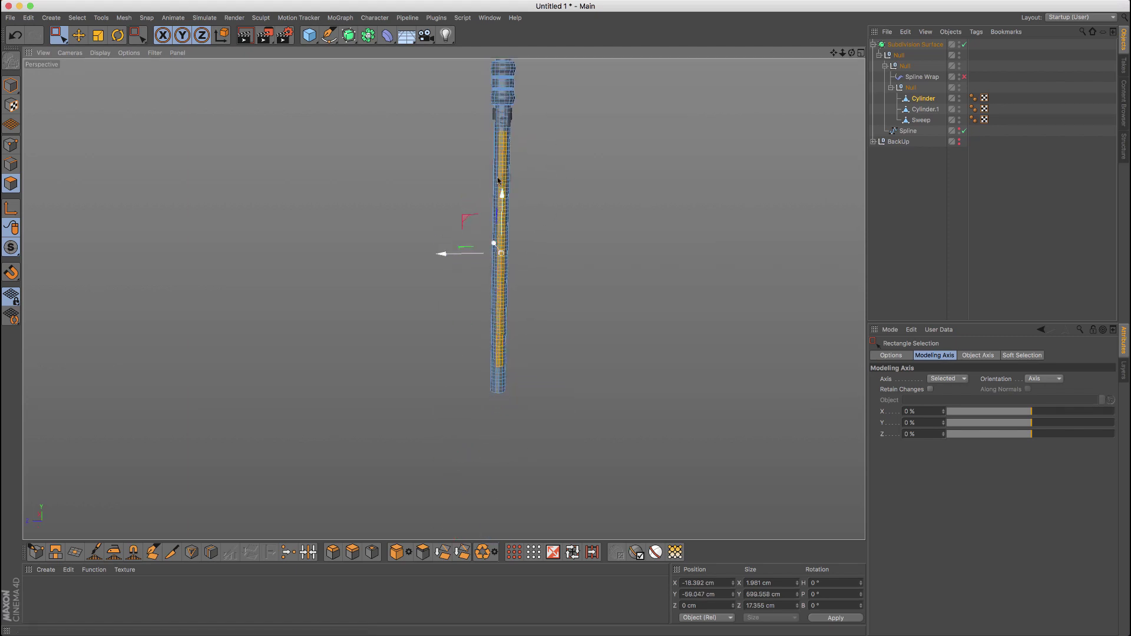
{"action": "right_click_drag", "start_coordinate": [493, 150], "coordinate": [555, 136], "text": "alt"}
{"action": "key", "text": "u"}
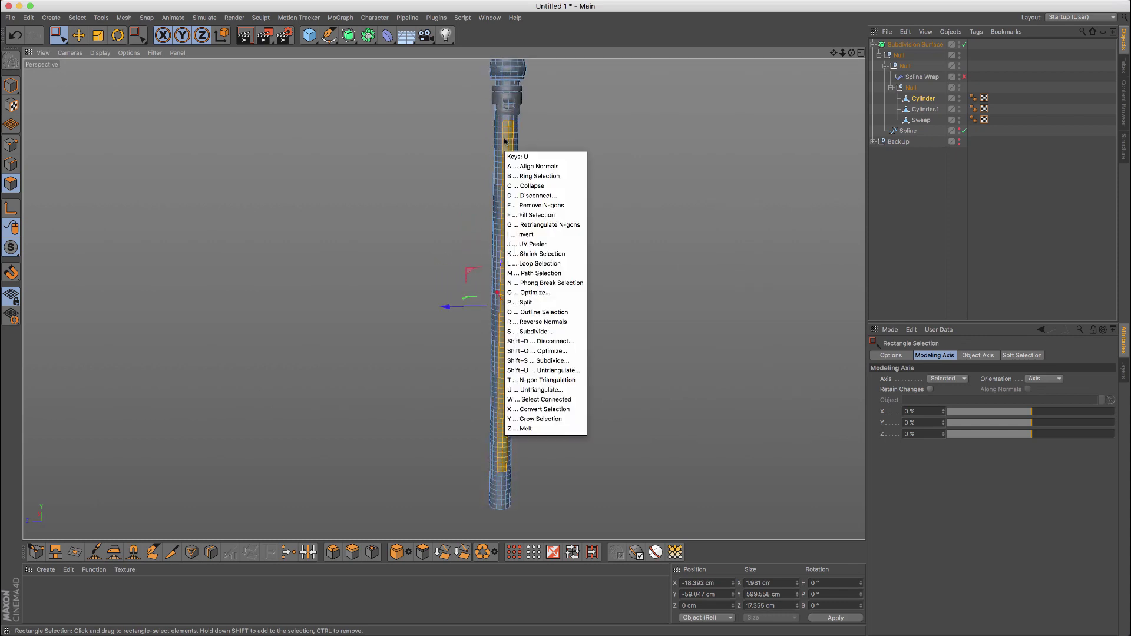
{"action": "key", "text": "p"}
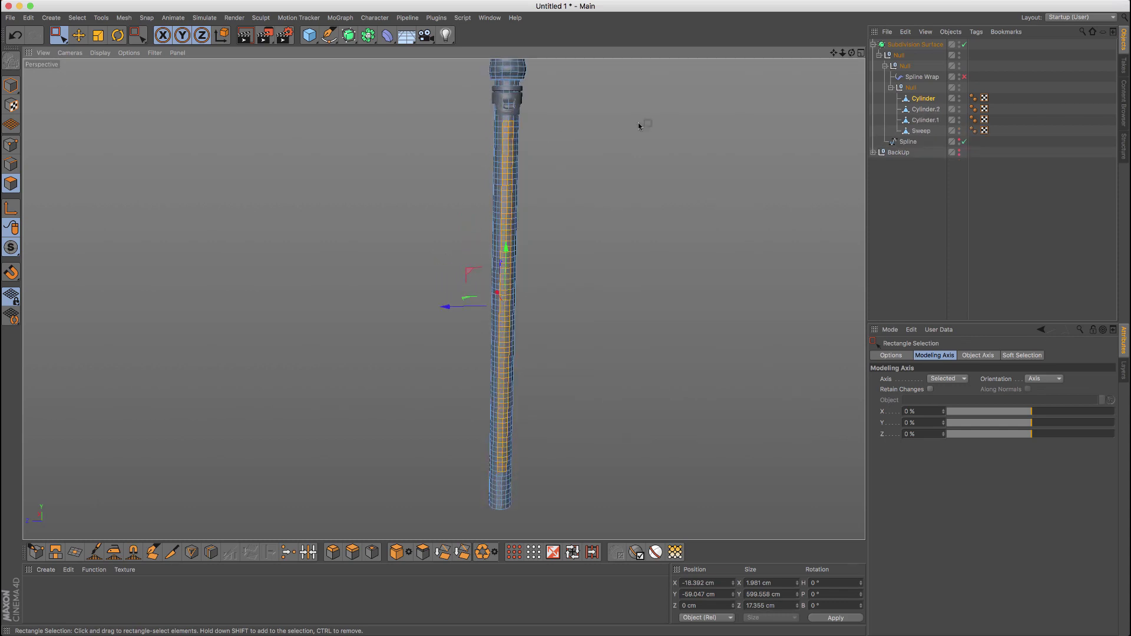
{"action": "left_click", "coordinate": [926, 110]}
Turn off the Subdivision Surface and move all polygons of the split strip outward to about -20.9 cm in X
{"action": "right_click_drag", "start_coordinate": [505, 151], "coordinate": [512, 143], "text": "alt"}
{"action": "mouse_move", "coordinate": [512, 143]}
{"action": "left_mouse_down", "text": "alt"}
{"action": "mouse_move", "coordinate": [522, 135]}
{"action": "mouse_move", "coordinate": [505, 130]}
{"action": "mouse_move", "coordinate": [553, 138]}
{"action": "mouse_move", "coordinate": [517, 140]}
{"action": "left_mouse_up", "text": "alt"}
{"action": "key", "text": "q"}
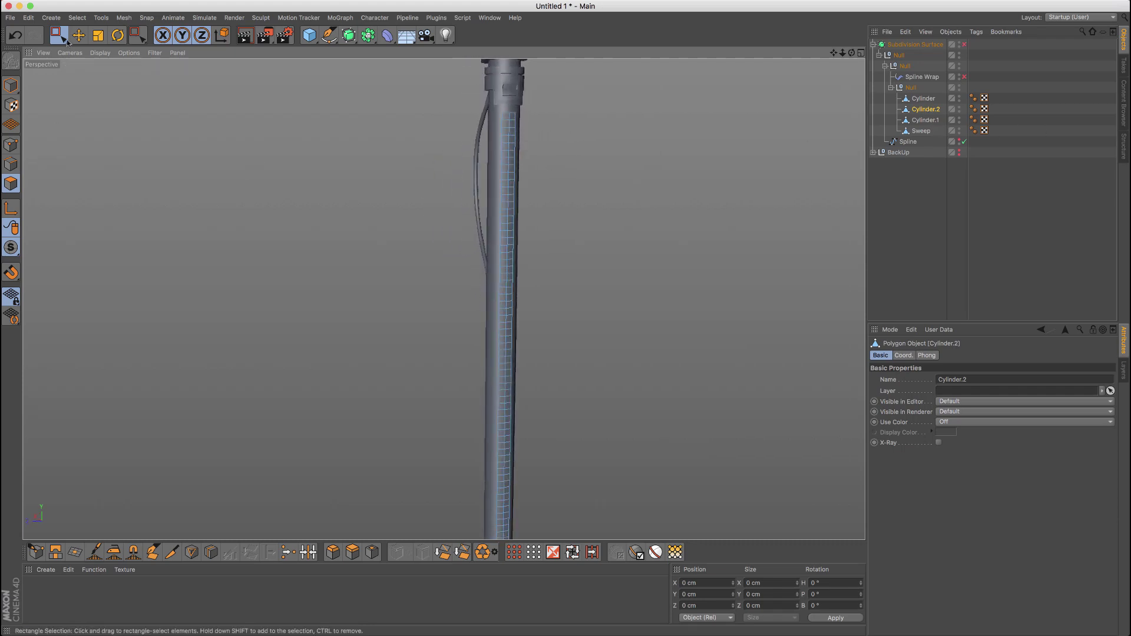
{"action": "left_click_drag", "start_coordinate": [64, 39], "coordinate": [85, 52]}
{"action": "key", "text": "super+a"}
{"action": "left_click_drag", "start_coordinate": [524, 182], "coordinate": [461, 334], "text": "alt"}
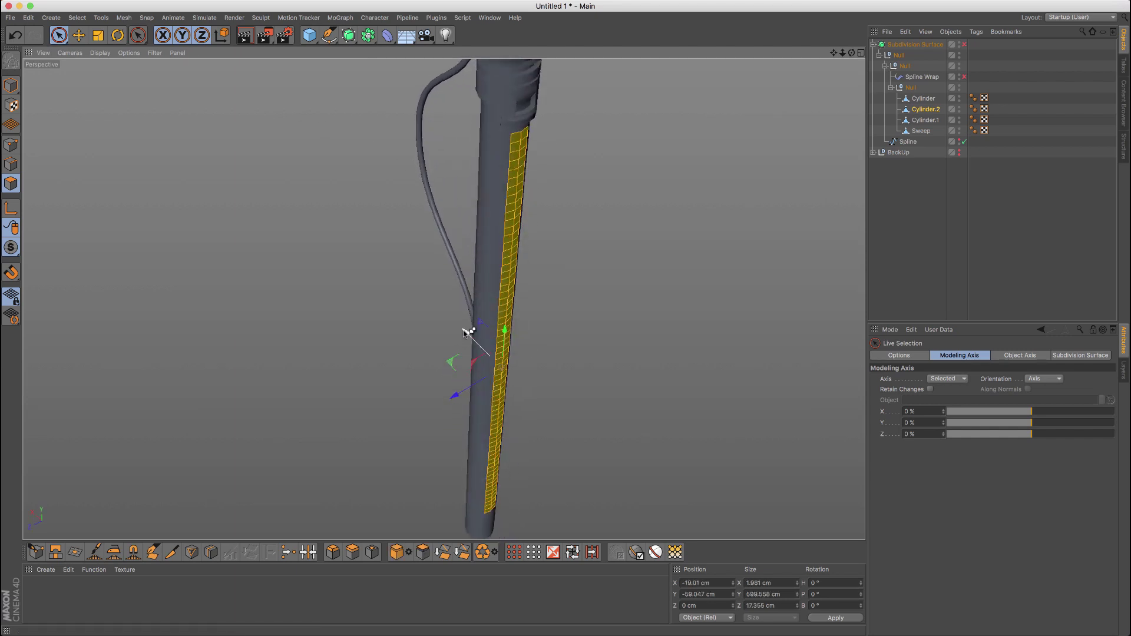
{"action": "scroll", "coordinate": [545, 147], "scroll_direction": "up", "scroll_amount": 2}
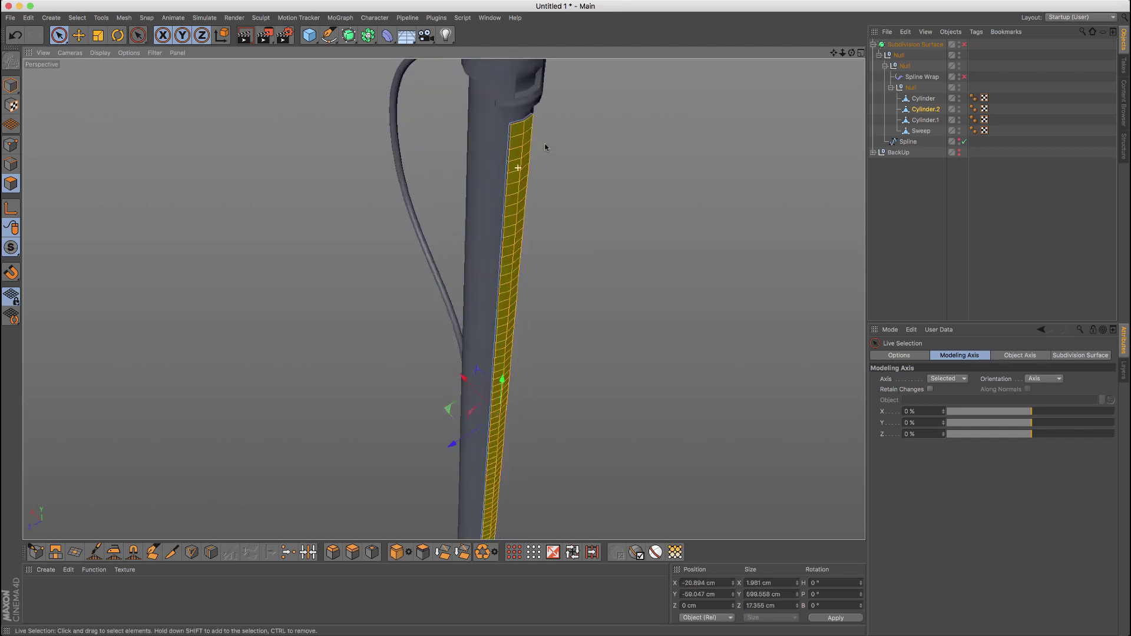
Add two evenly spaced lengthwise loop cuts to each of the strip's two columns and clear the polygon selection
{"action": "left_click_drag", "start_coordinate": [545, 148], "coordinate": [517, 145], "text": "alt"}
{"action": "key", "text": "k"}
{"action": "key", "text": "l"}
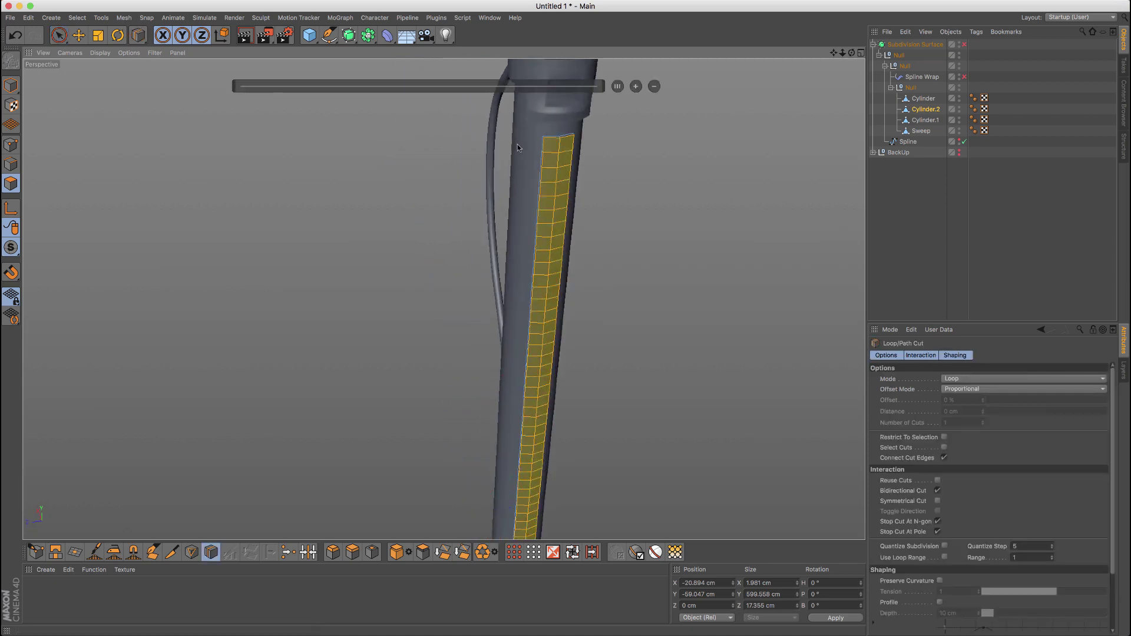
{"action": "left_click", "coordinate": [550, 145]}
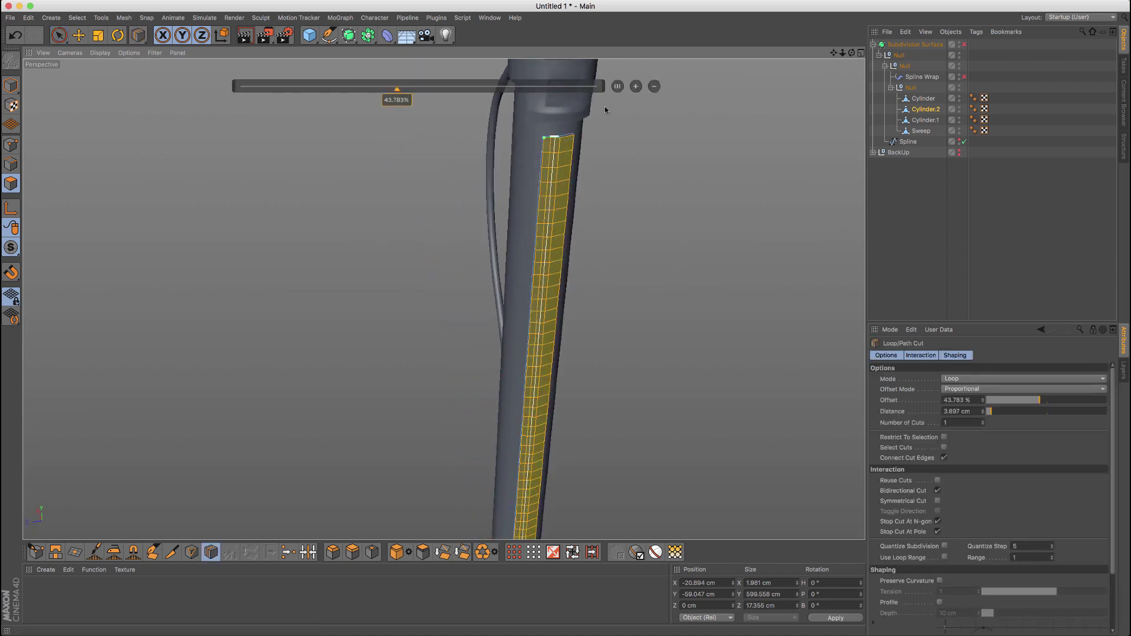
{"action": "left_click", "coordinate": [635, 87]}
{"action": "left_click", "coordinate": [565, 139]}
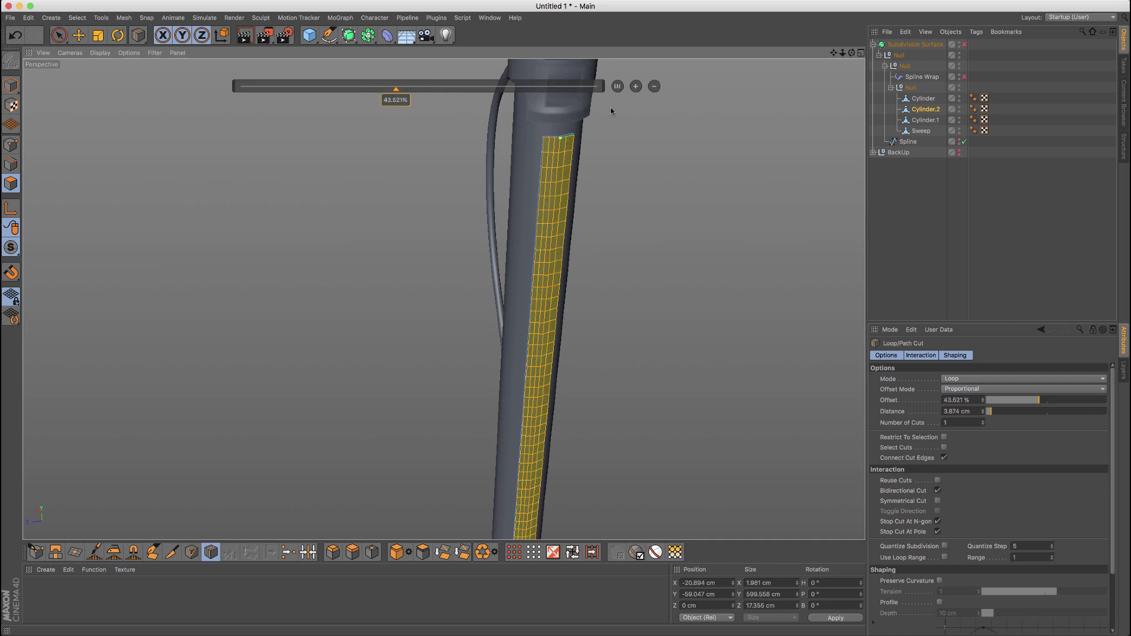
{"action": "left_click", "coordinate": [636, 87]}
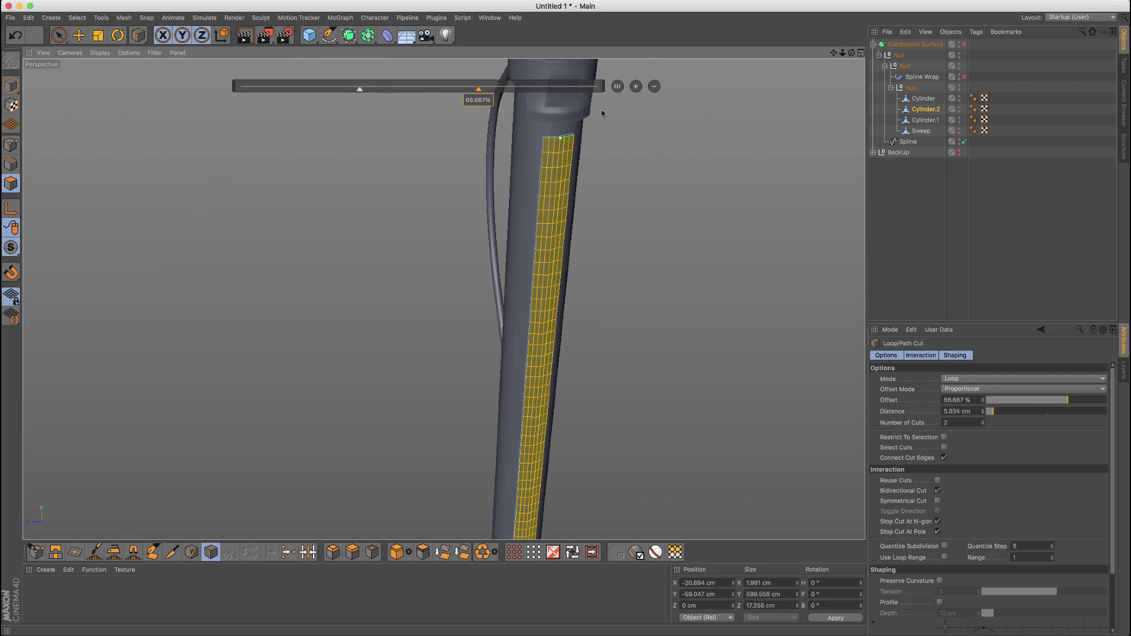
{"action": "key", "text": "space"}
{"action": "left_click", "coordinate": [367, 129]}
Select a patch four rows long and two columns wide in the middle of the strip near its upper end
{"action": "mouse_move", "coordinate": [553, 162]}
{"action": "left_mouse_down", "text": "alt"}
{"action": "mouse_move", "coordinate": [540, 183]}
{"action": "mouse_move", "coordinate": [559, 159]}
{"action": "mouse_move", "coordinate": [550, 169]}
{"action": "mouse_move", "coordinate": [561, 182]}
{"action": "left_mouse_up", "text": "alt"}
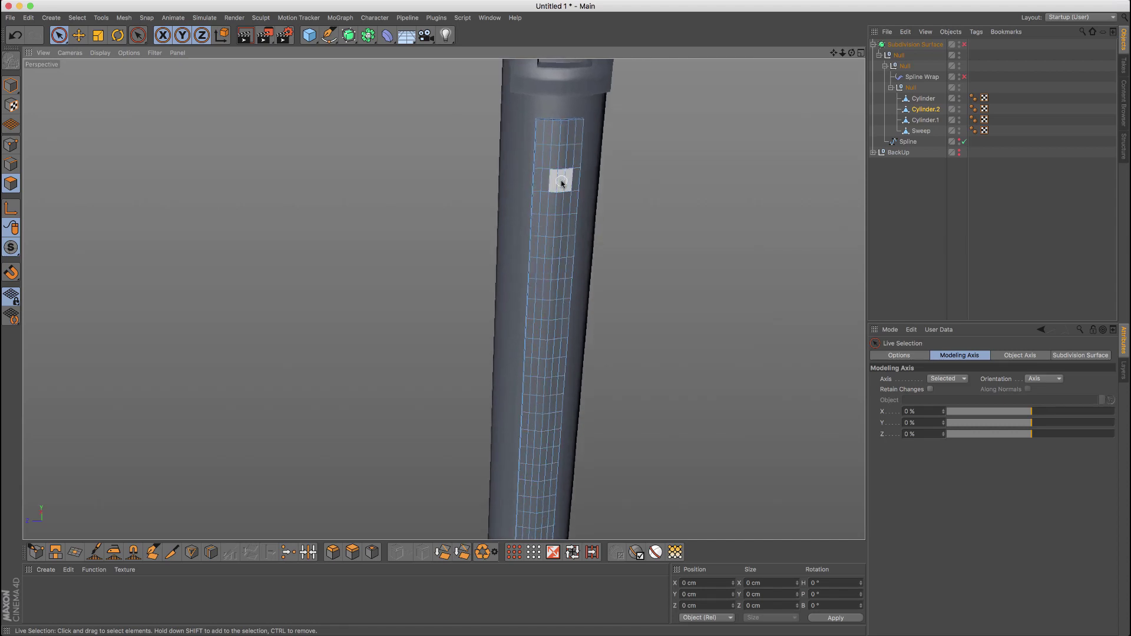
{"action": "left_click_drag", "start_coordinate": [554, 250], "coordinate": [614, 239]}
{"action": "left_click_drag", "start_coordinate": [546, 225], "coordinate": [546, 191], "text": "alt"}
{"action": "left_click_drag", "start_coordinate": [549, 245], "coordinate": [509, 258], "text": "alt"}
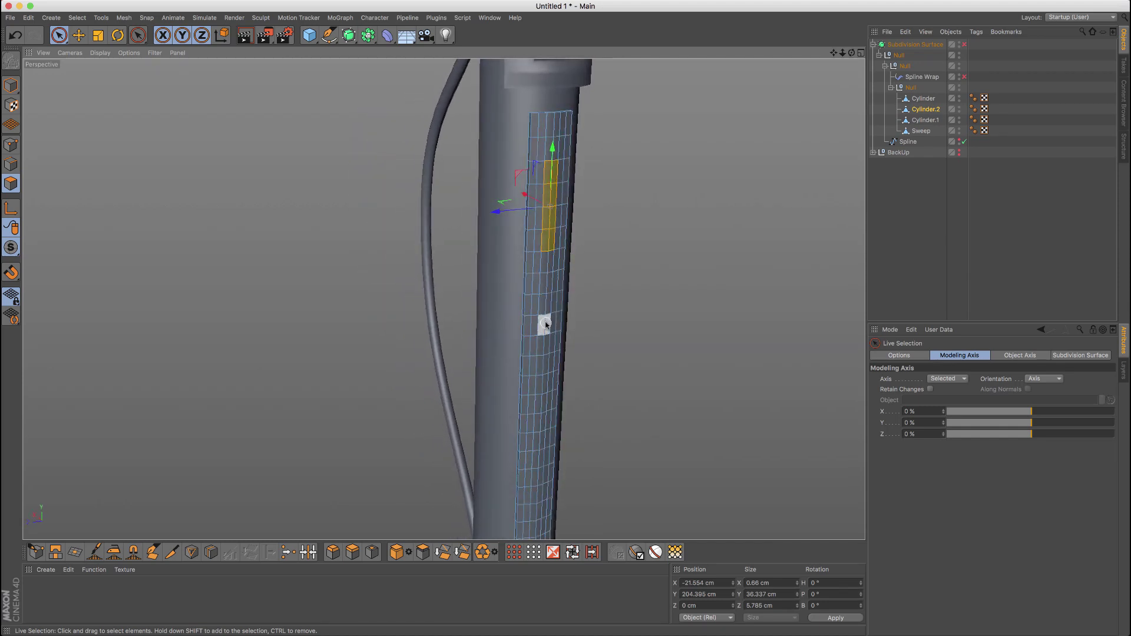
Try adding a second polygon patch further down the strip and displacing both patches, with the Subdivision Surface enabled
{"action": "left_click_drag", "start_coordinate": [577, 325], "coordinate": [557, 317], "text": "alt"}
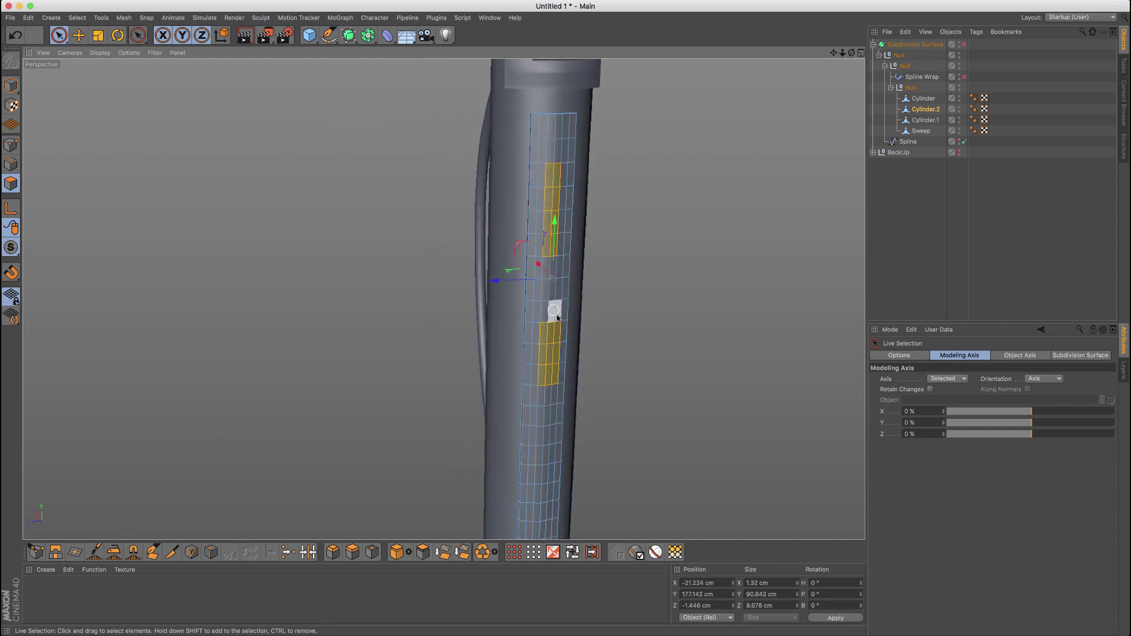
{"action": "mouse_move", "coordinate": [516, 272]}
{"action": "left_mouse_down", "text": "alt"}
{"action": "mouse_move", "coordinate": [535, 271]}
{"action": "mouse_move", "coordinate": [531, 262]}
{"action": "left_mouse_up", "text": "alt"}
{"action": "key", "text": "Return"}
{"action": "left_click_drag", "start_coordinate": [520, 217], "coordinate": [546, 168], "text": "alt"}
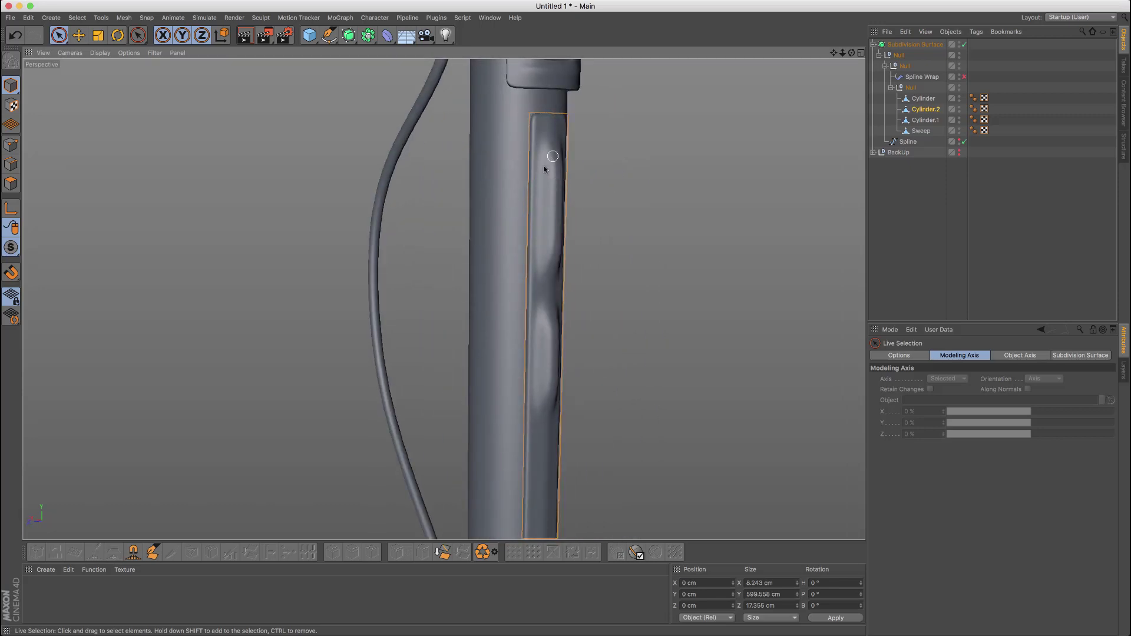
{"action": "right_click_drag", "start_coordinate": [546, 168], "coordinate": [541, 200], "text": "alt"}
{"action": "left_click_drag", "start_coordinate": [541, 200], "coordinate": [507, 192], "text": "alt"}
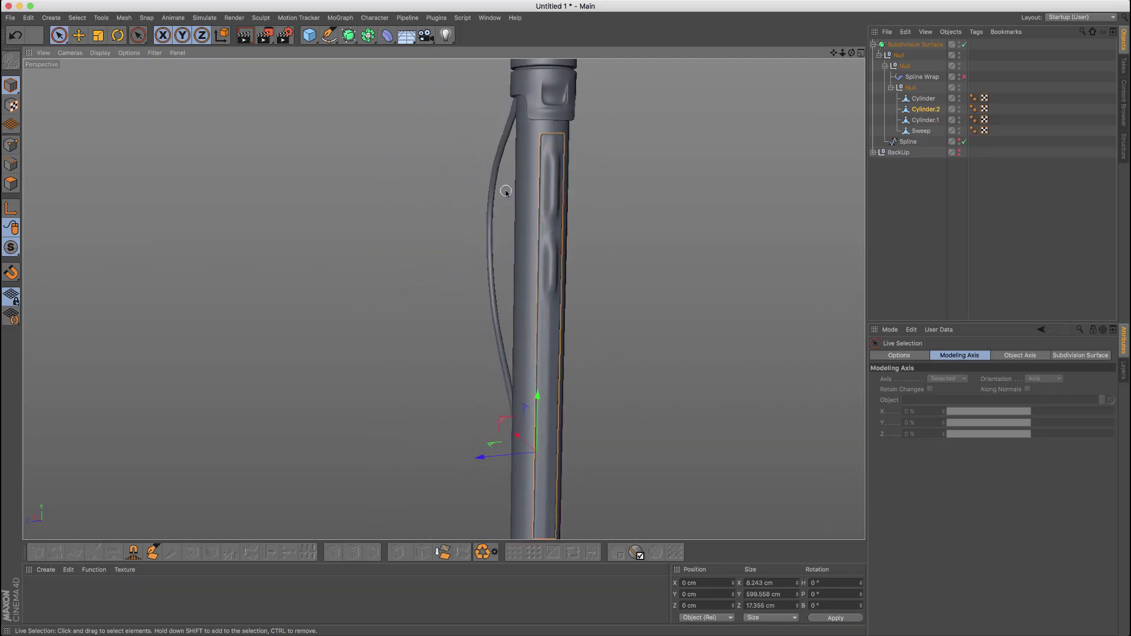
Undo the displacement and the second patch selection, and turn the Subdivision Surface off
{"action": "key", "text": "ctrl+z"}
{"action": "left_click", "coordinate": [11, 184]}
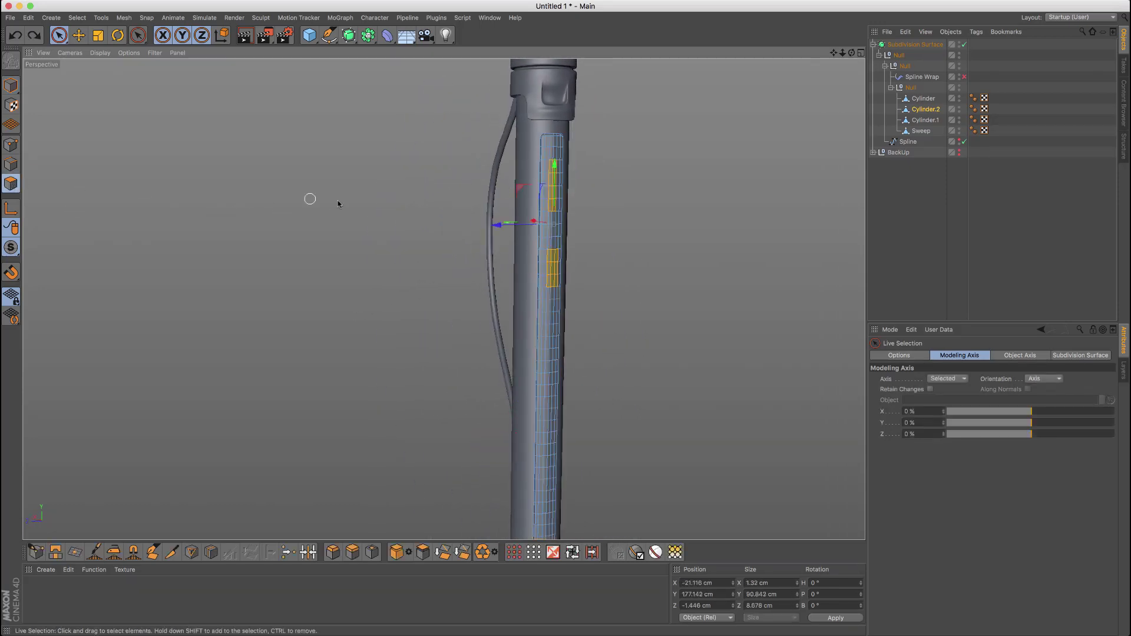
{"action": "key", "text": "ctrl+z"}
{"action": "key", "text": "q"}
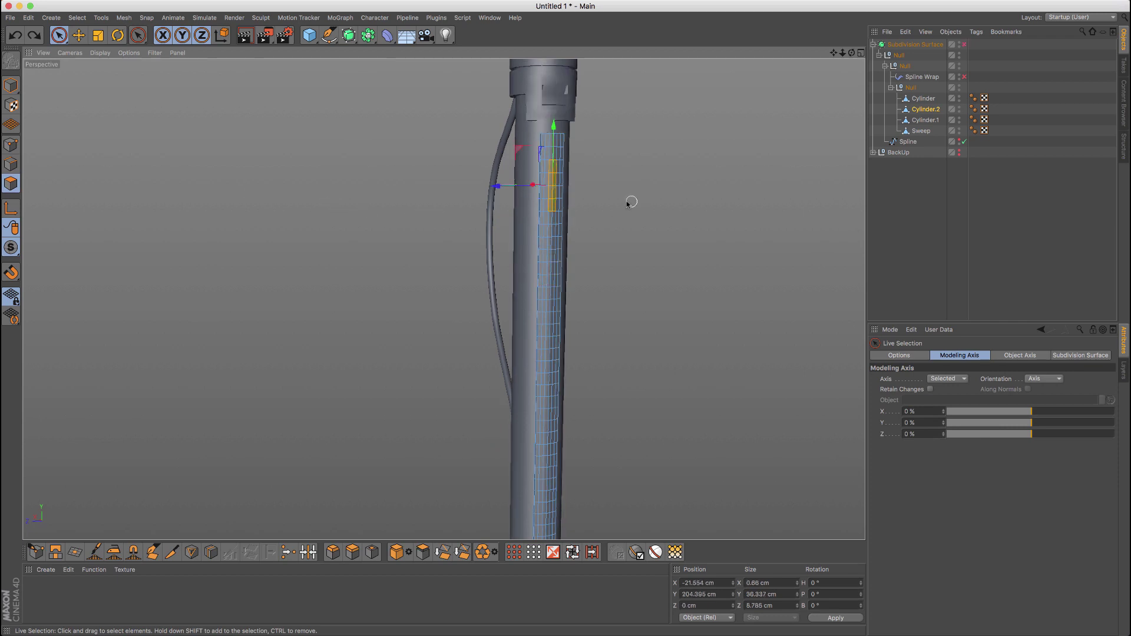
{"action": "scroll", "coordinate": [629, 201], "scroll_direction": "up", "scroll_amount": 4}
{"action": "scroll", "coordinate": [517, 214], "scroll_direction": "up", "scroll_amount": 4}
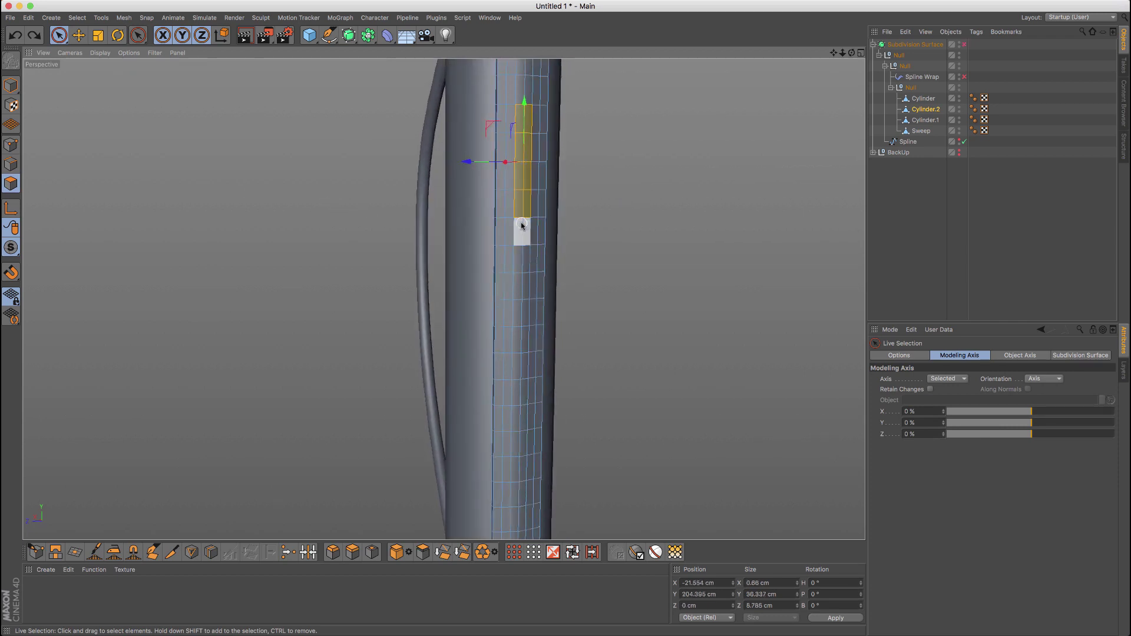
Lengthen the strip's upper patch selection to five rows and add a second patch, five rows by two columns, further down
{"action": "scroll", "coordinate": [547, 224], "scroll_direction": "down", "scroll_amount": 5}
{"action": "middle_click_drag", "start_coordinate": [508, 235], "coordinate": [486, 185], "text": "alt"}
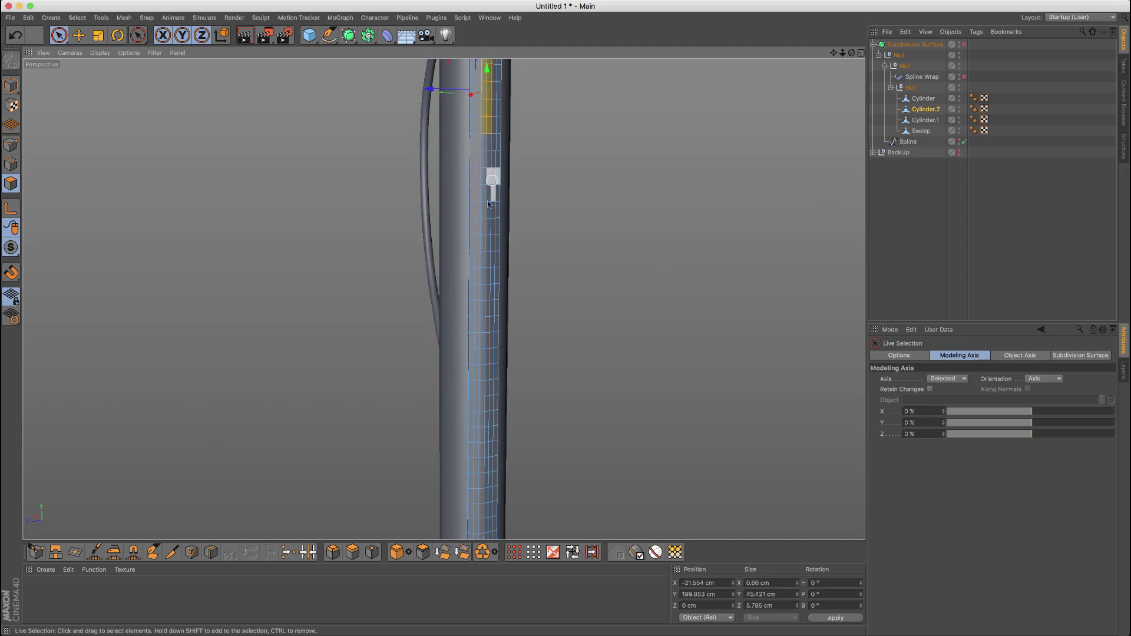
{"action": "scroll", "coordinate": [486, 252], "scroll_direction": "up", "scroll_amount": 3}
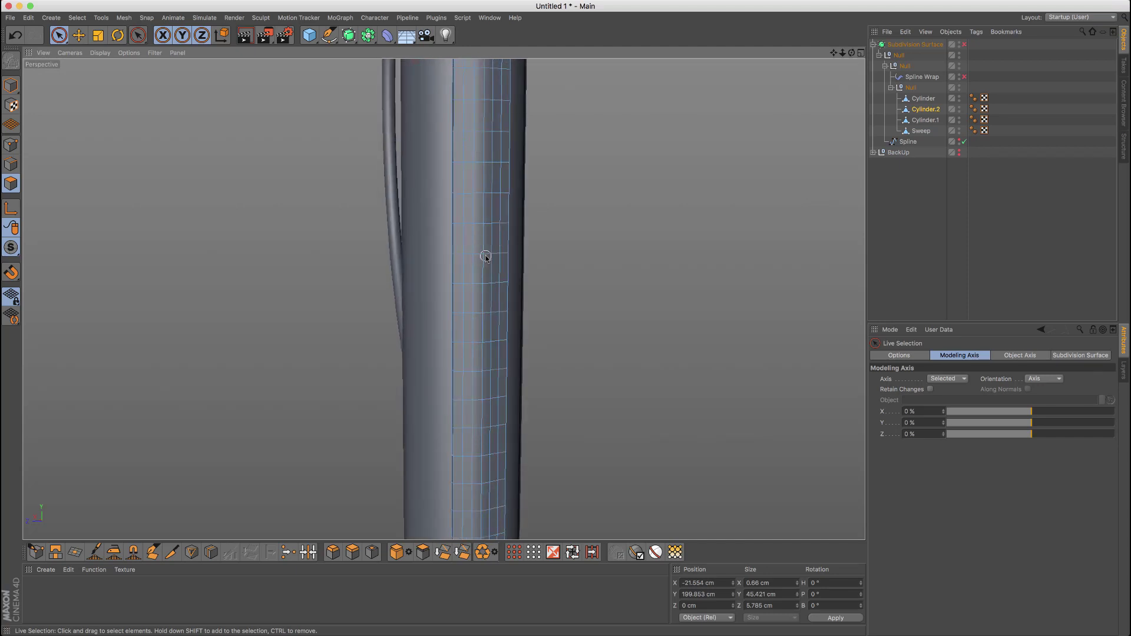
{"action": "left_click_drag", "start_coordinate": [483, 293], "coordinate": [482, 354], "text": "shift"}
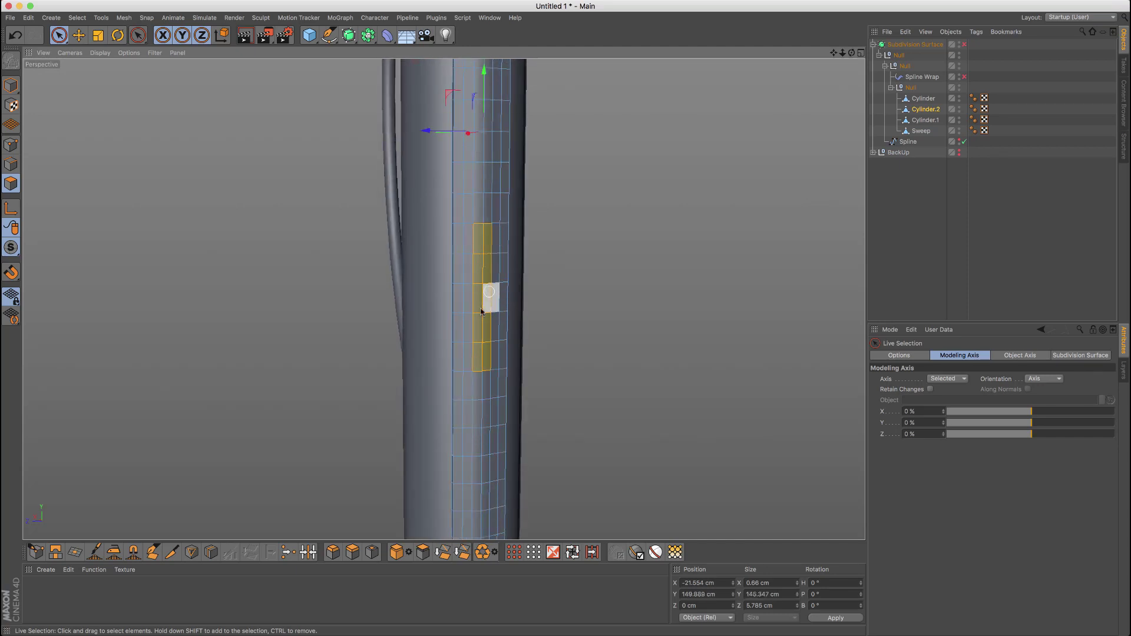
Add a third patch, four rows long and two columns wide, to the polygon selection below the second patch
{"action": "scroll", "coordinate": [486, 298], "scroll_direction": "down", "scroll_amount": 4}
{"action": "middle_click_drag", "start_coordinate": [482, 369], "coordinate": [476, 289], "text": "alt"}
{"action": "right_click_drag", "start_coordinate": [488, 298], "coordinate": [461, 356], "text": "alt"}
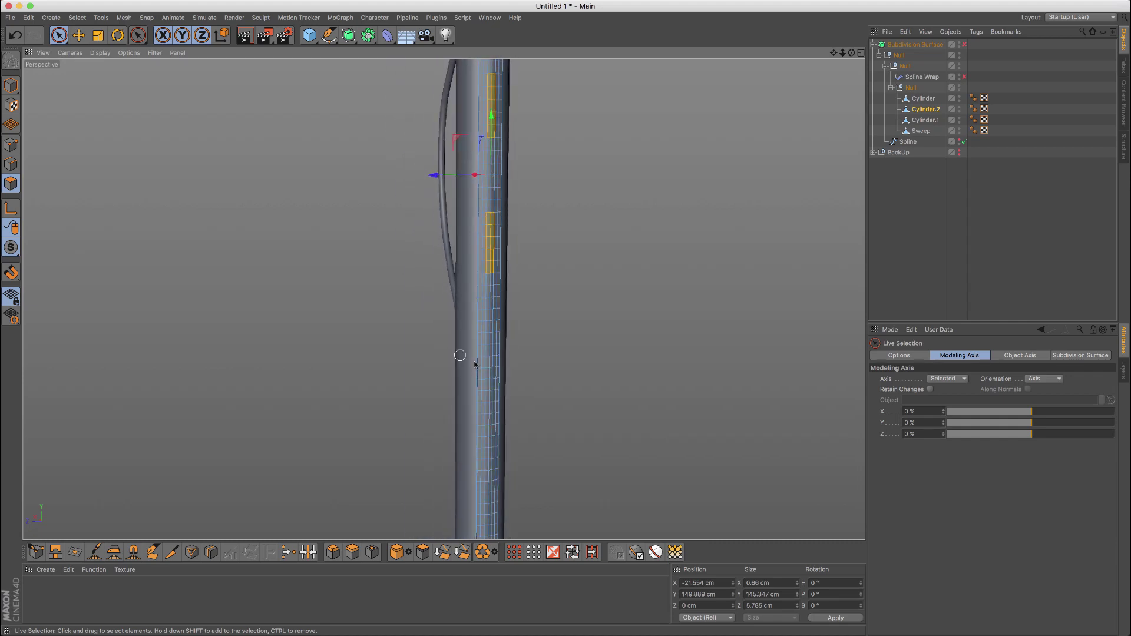
{"action": "middle_click_drag", "start_coordinate": [485, 367], "coordinate": [470, 283], "text": "alt"}
{"action": "scroll", "coordinate": [469, 282], "scroll_direction": "up", "scroll_amount": 3}
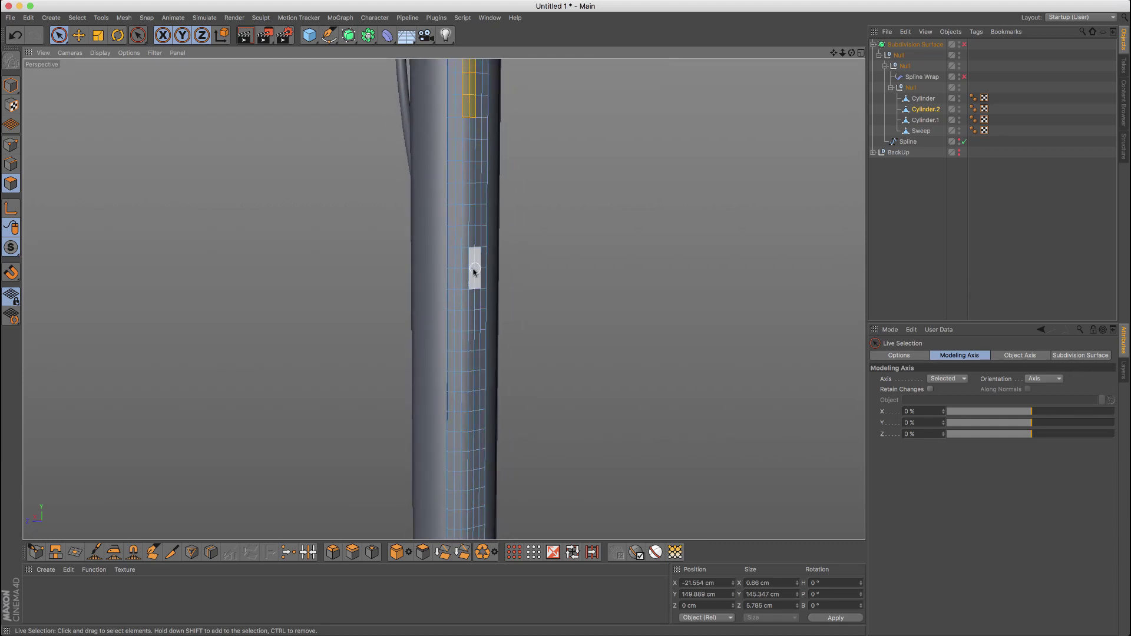
{"action": "left_click", "coordinate": [469, 273], "text": "shift"}
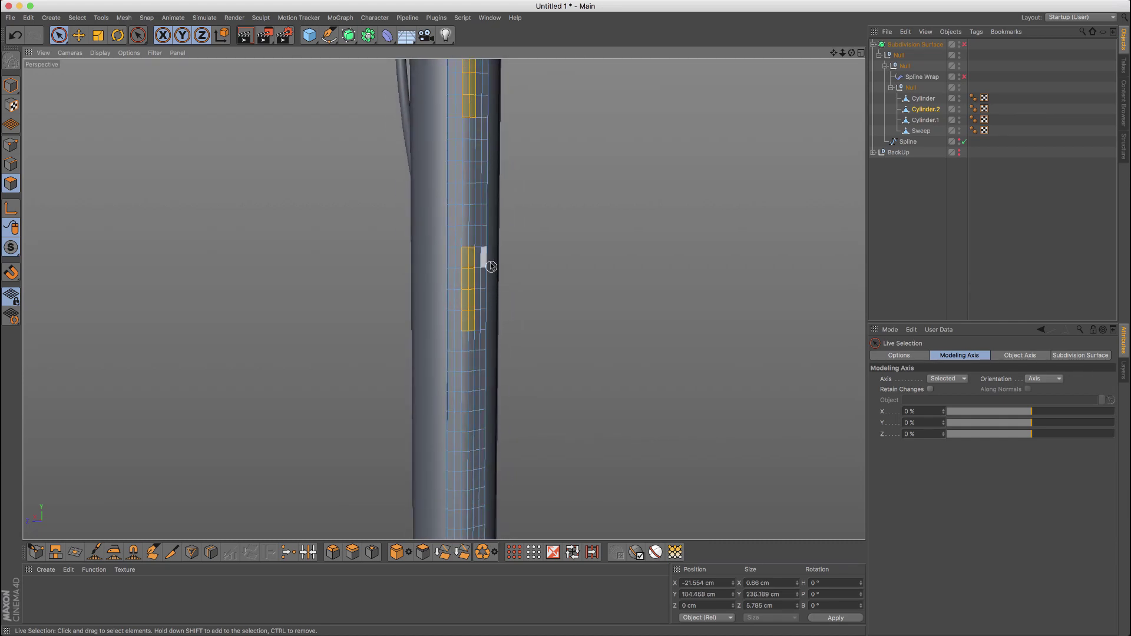
Add a fourth two-column patch to the polygon selection, continuing the spaced pattern down the strip
{"action": "left_click_drag", "start_coordinate": [491, 266], "coordinate": [465, 306], "text": "alt"}
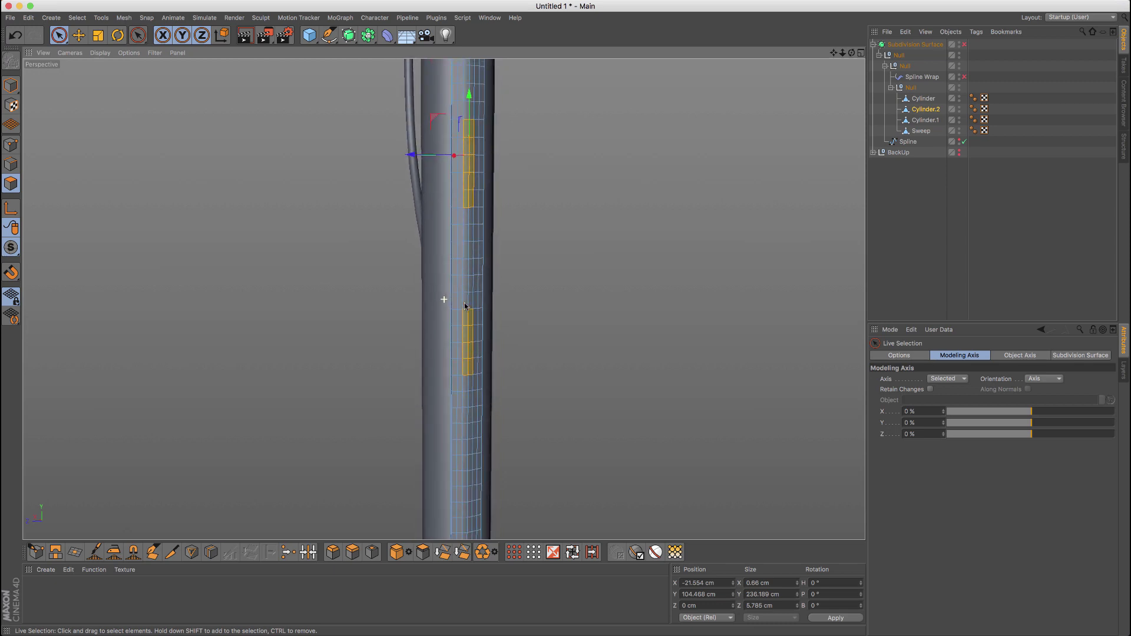
{"action": "middle_click_drag", "start_coordinate": [465, 305], "coordinate": [474, 462], "text": "alt"}
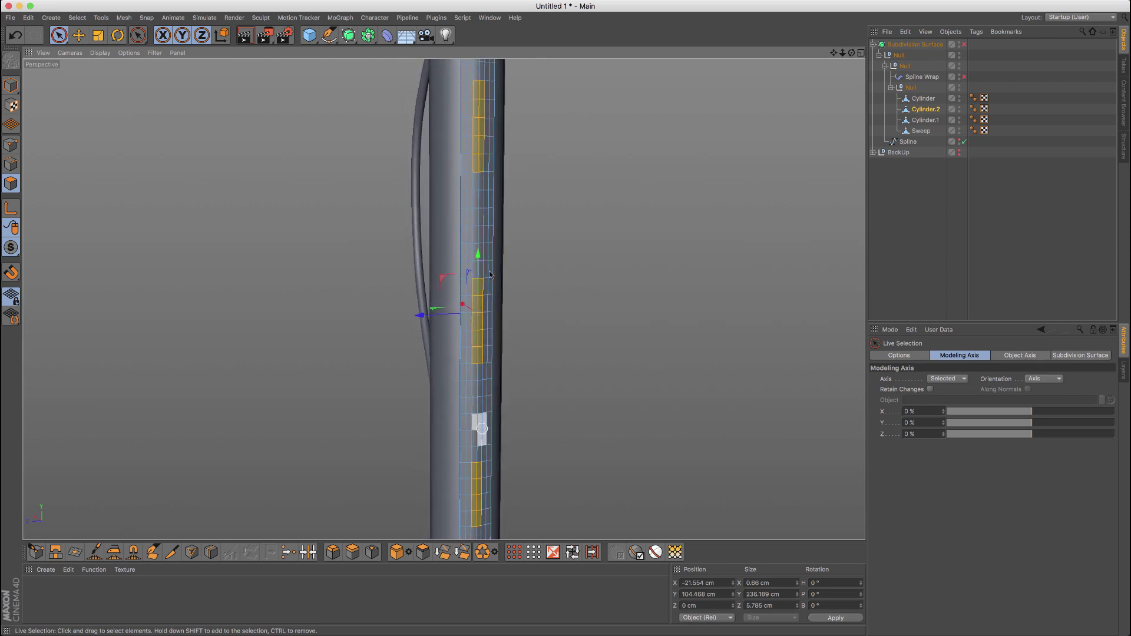
{"action": "middle_click_drag", "start_coordinate": [492, 395], "coordinate": [493, 203], "text": "alt"}
{"action": "right_click_drag", "start_coordinate": [480, 319], "coordinate": [448, 412], "text": "alt"}
{"action": "left_click", "coordinate": [483, 357], "text": "shift"}
{"action": "middle_click_drag", "start_coordinate": [449, 412], "coordinate": [445, 258], "text": "alt"}
{"action": "right_click_drag", "start_coordinate": [480, 265], "coordinate": [533, 231], "text": "alt"}
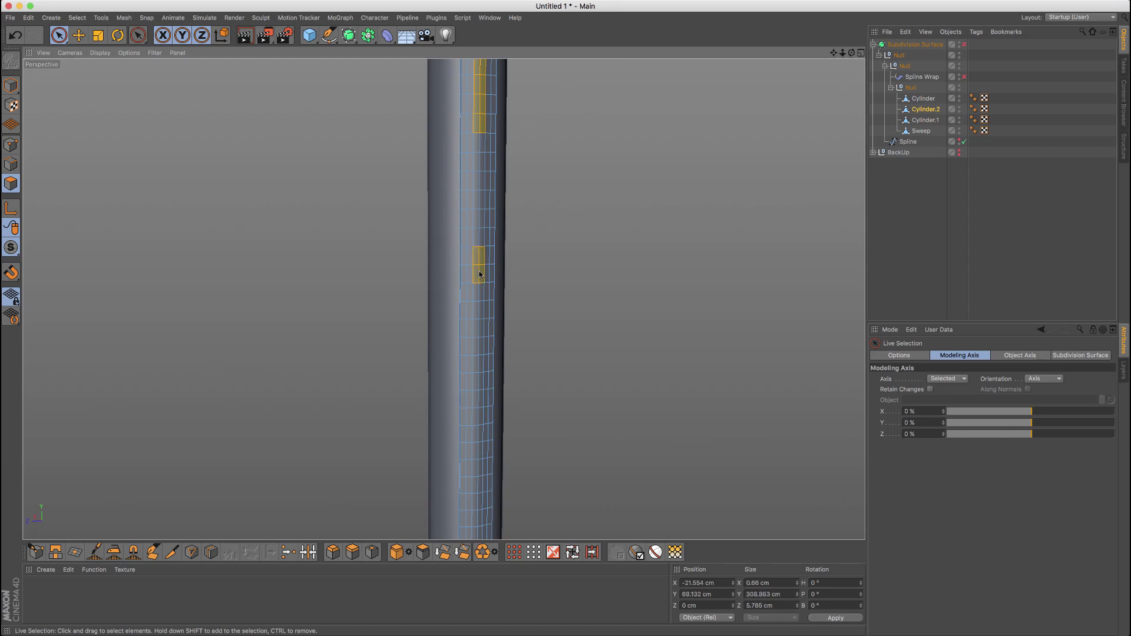
{"action": "left_click", "coordinate": [479, 327], "text": "shift"}
Add a longer two-column patch to the polygon selection further down the strip, below the fourth patch
{"action": "right_click_drag", "start_coordinate": [516, 267], "coordinate": [444, 336], "text": "alt"}
{"action": "middle_click_drag", "start_coordinate": [445, 330], "coordinate": [447, 206], "text": "alt"}
{"action": "right_click_drag", "start_coordinate": [495, 247], "coordinate": [536, 207], "text": "alt"}
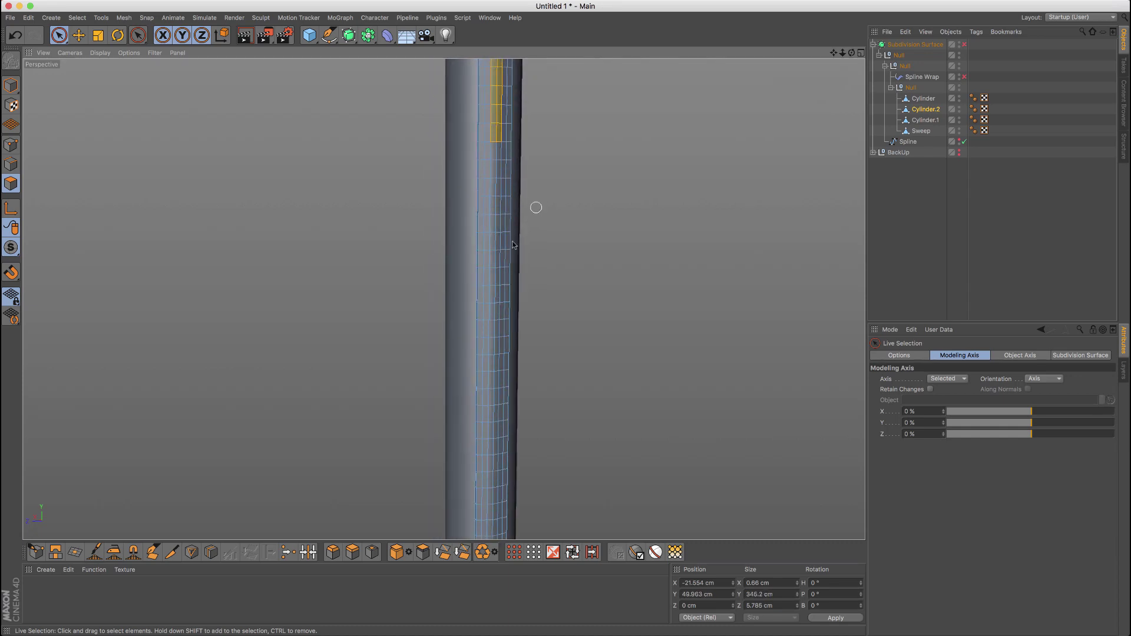
{"action": "left_click", "coordinate": [494, 268], "text": "shift"}
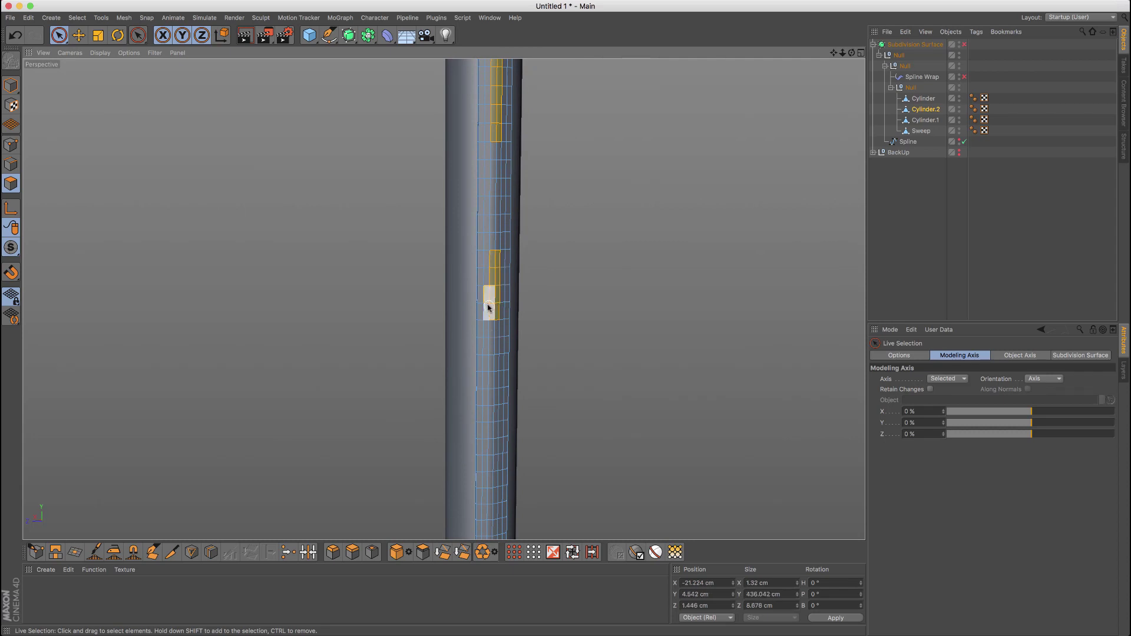
{"action": "left_click", "coordinate": [494, 338], "text": "shift"}
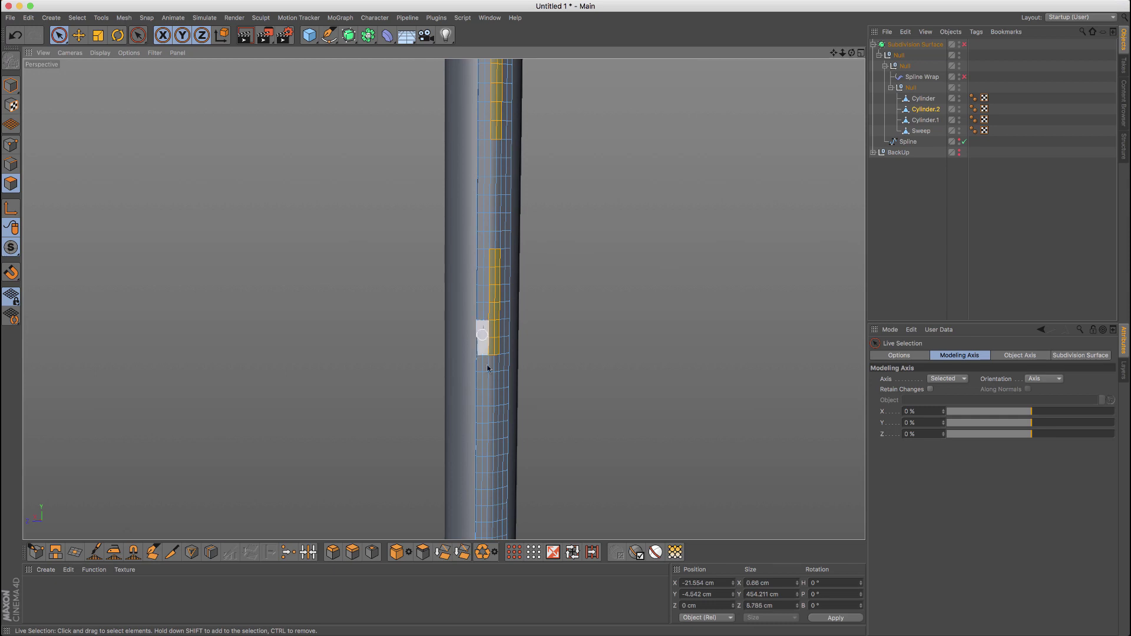
{"action": "scroll", "coordinate": [487, 368], "scroll_direction": "up", "scroll_amount": 3}
{"action": "left_click", "coordinate": [498, 348], "text": "shift"}
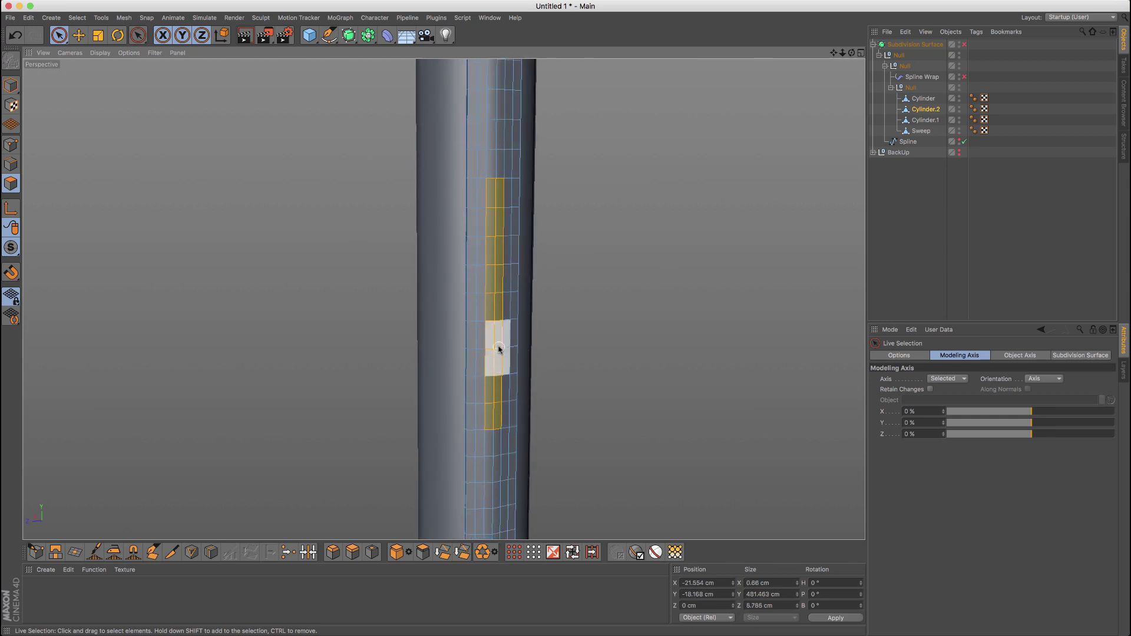
{"action": "mouse_move", "coordinate": [499, 349]}
{"action": "left_mouse_down", "text": "alt"}
{"action": "mouse_move", "coordinate": [472, 395]}
{"action": "mouse_move", "coordinate": [444, 298]}
{"action": "mouse_move", "coordinate": [516, 346]}
{"action": "left_mouse_up", "text": "alt"}
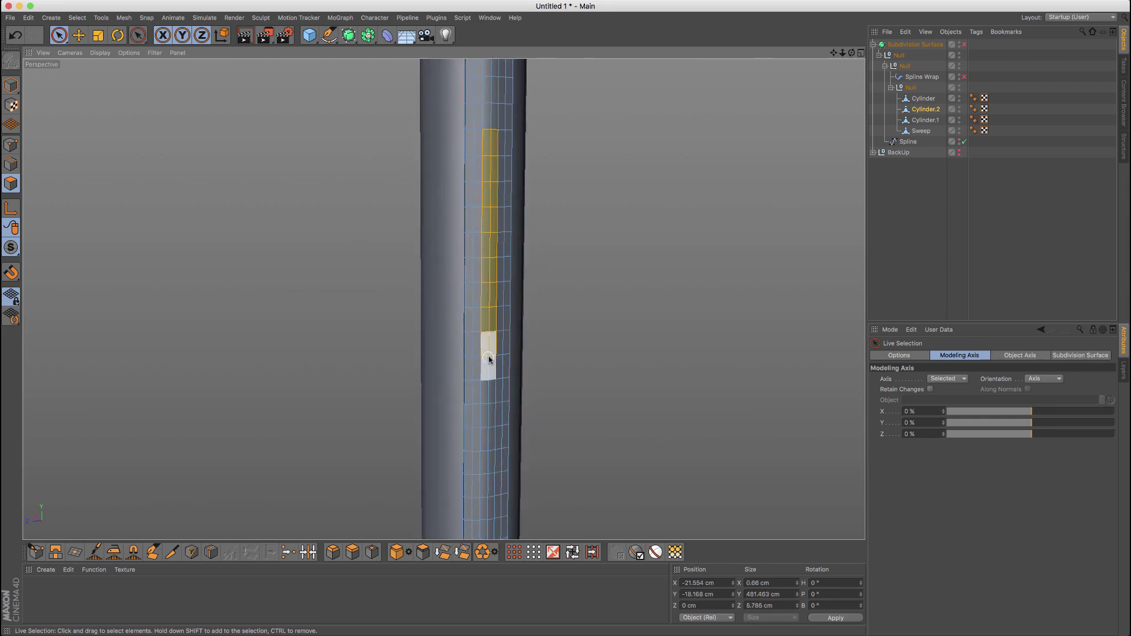
{"action": "scroll", "coordinate": [498, 320], "scroll_direction": "down", "scroll_amount": 5}
{"action": "middle_click_drag", "start_coordinate": [475, 265], "coordinate": [458, 400], "text": "alt"}
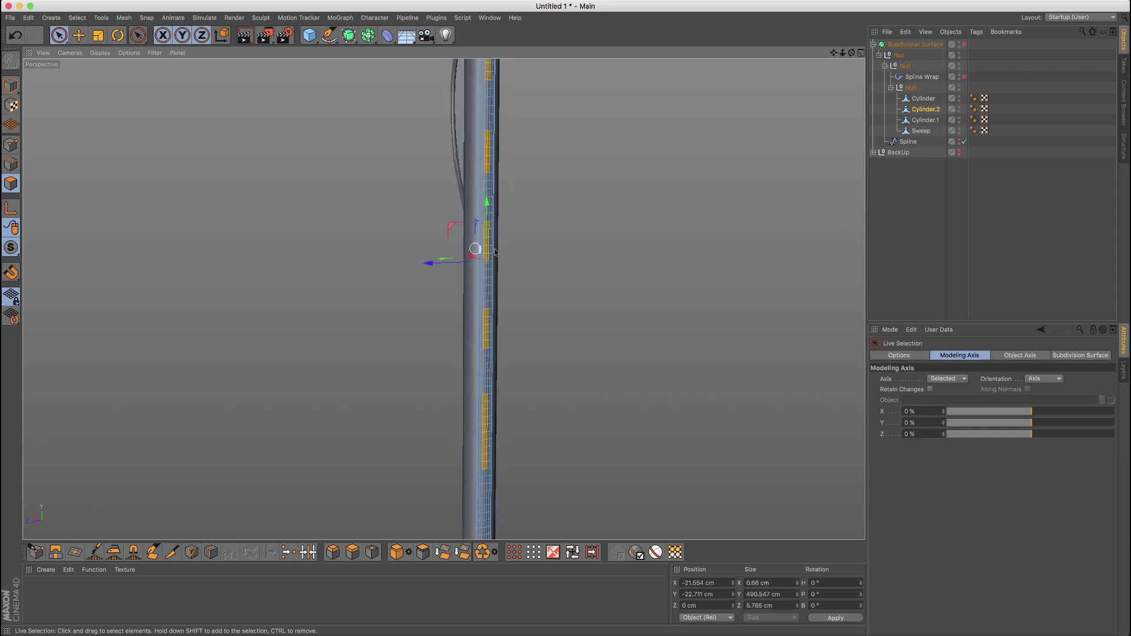
Raise the selected patches out of the strip and re-enable the Subdivision Surface and Spline Wrap
{"action": "left_click_drag", "start_coordinate": [456, 277], "coordinate": [463, 328], "text": "alt"}
{"action": "scroll", "coordinate": [452, 315], "scroll_direction": "up", "scroll_amount": 2}
{"action": "key", "text": "Return"}
{"action": "key", "text": "q"}
{"action": "left_click_drag", "start_coordinate": [545, 271], "coordinate": [530, 248], "text": "alt"}
{"action": "left_click", "coordinate": [510, 250]}
{"action": "scroll", "coordinate": [429, 281], "scroll_direction": "down", "scroll_amount": 4}
{"action": "left_click", "coordinate": [965, 78]}
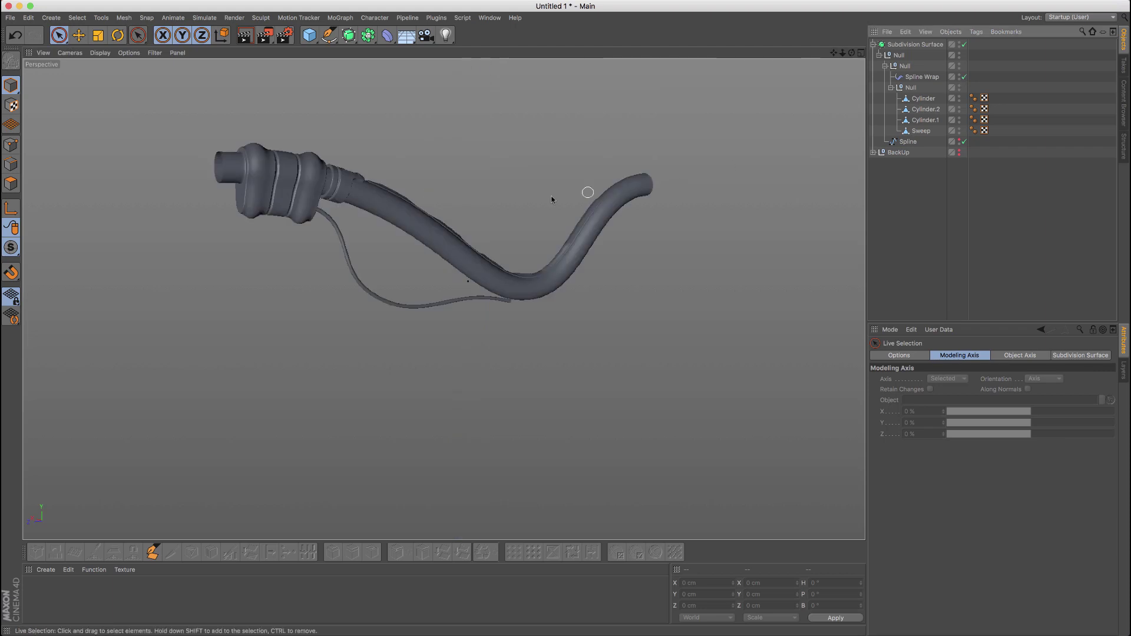
Delete the thin cable's polygon Sweep object from the innermost Null
{"action": "scroll", "coordinate": [480, 215], "scroll_direction": "down", "scroll_amount": 3}
{"action": "left_click_drag", "start_coordinate": [426, 222], "coordinate": [827, 208], "text": "alt"}
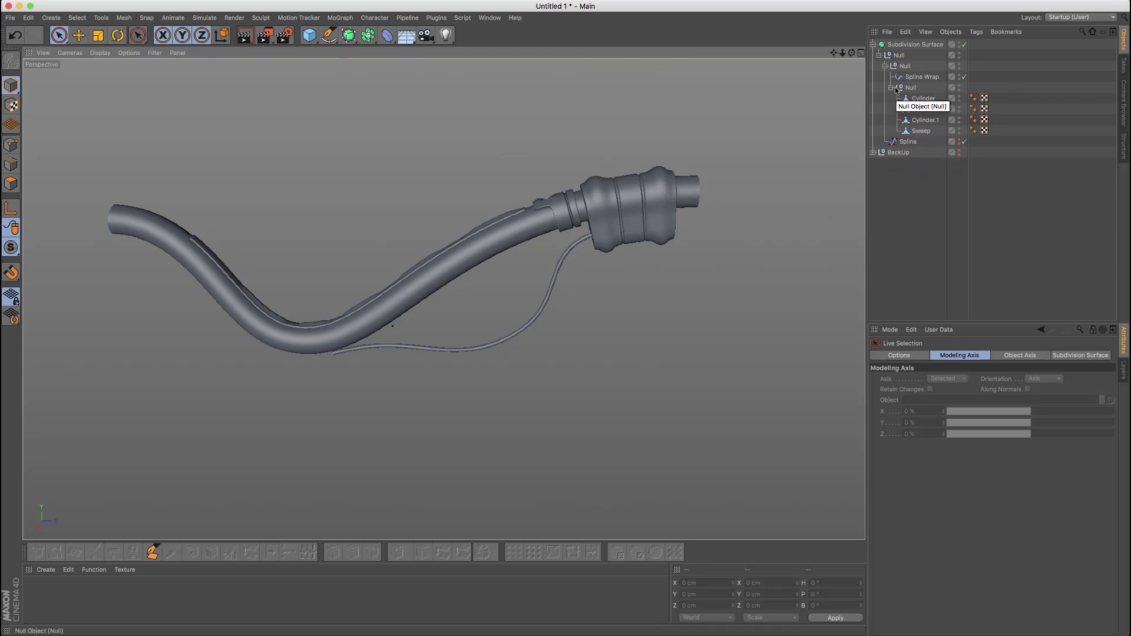
{"action": "left_click", "coordinate": [922, 131]}
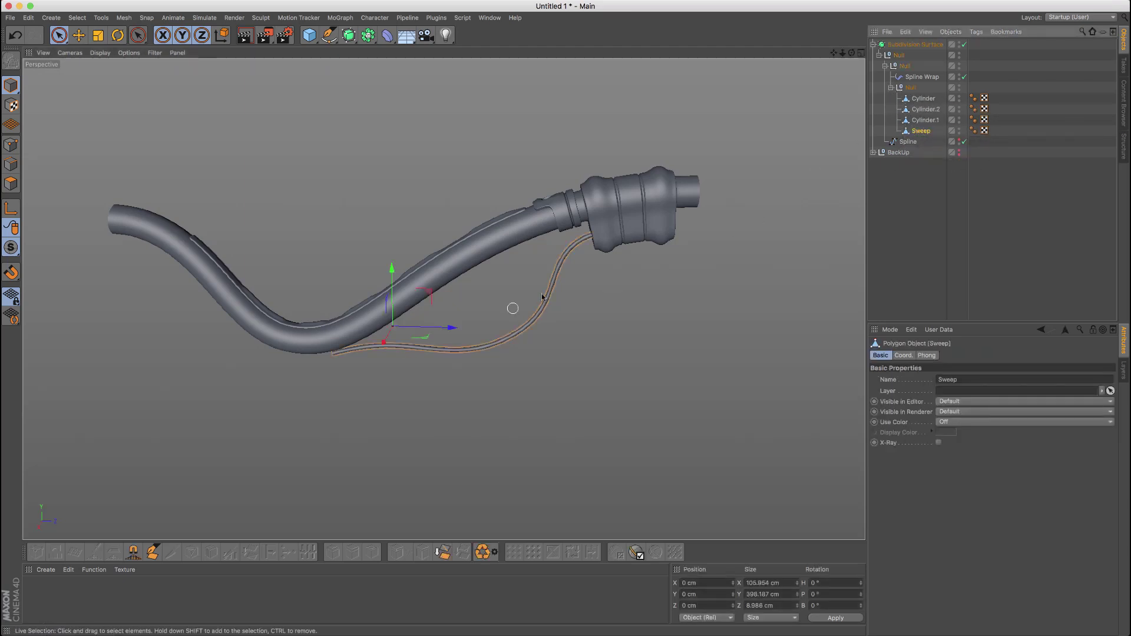
{"action": "scroll", "coordinate": [628, 227], "scroll_direction": "up", "scroll_amount": 5}
{"action": "left_click_drag", "start_coordinate": [628, 228], "coordinate": [609, 226], "text": "alt"}
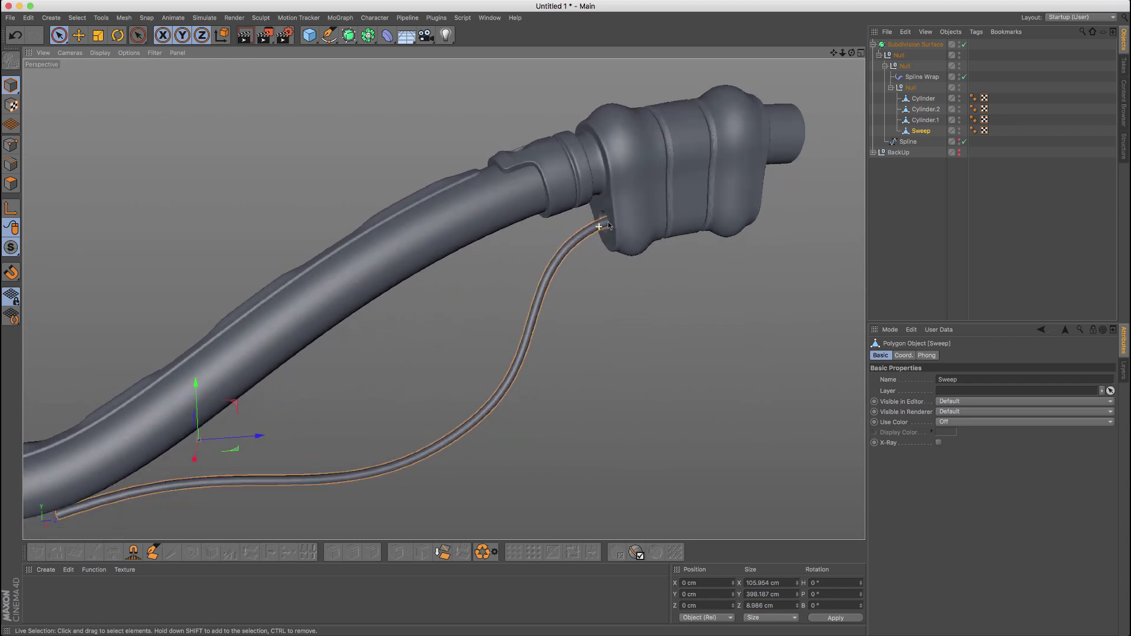
{"action": "left_click", "coordinate": [933, 131]}
{"action": "key", "text": "Delete"}
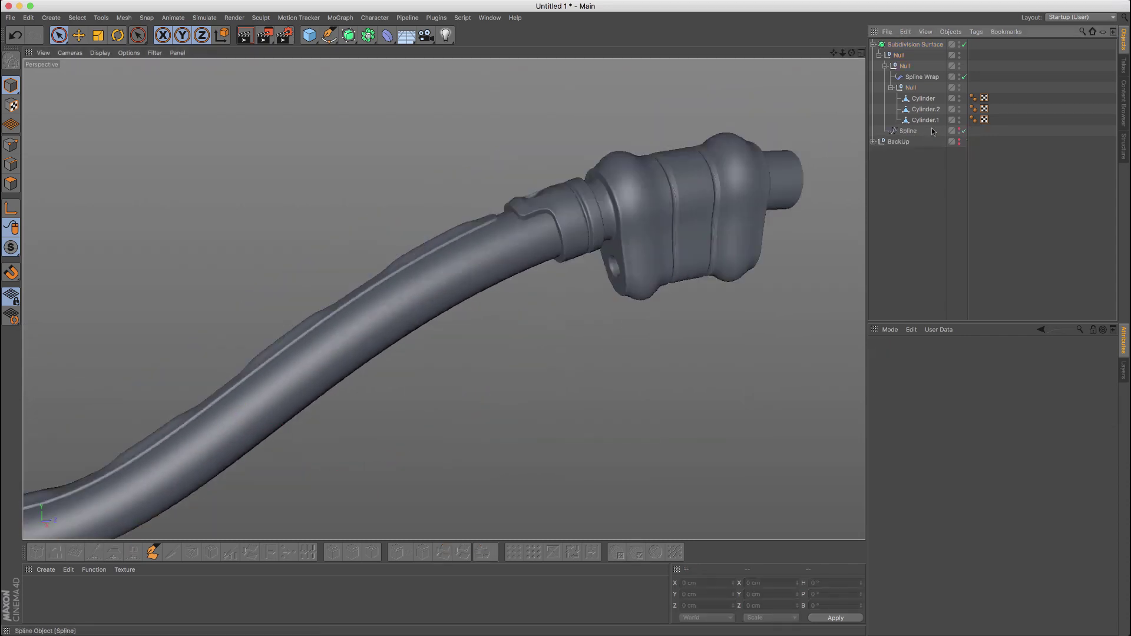
Copy the parametric Sweep from the BackUp group into the innermost Null below Cylinder.1, and collapse the BackUp group
{"action": "left_click", "coordinate": [873, 142]}
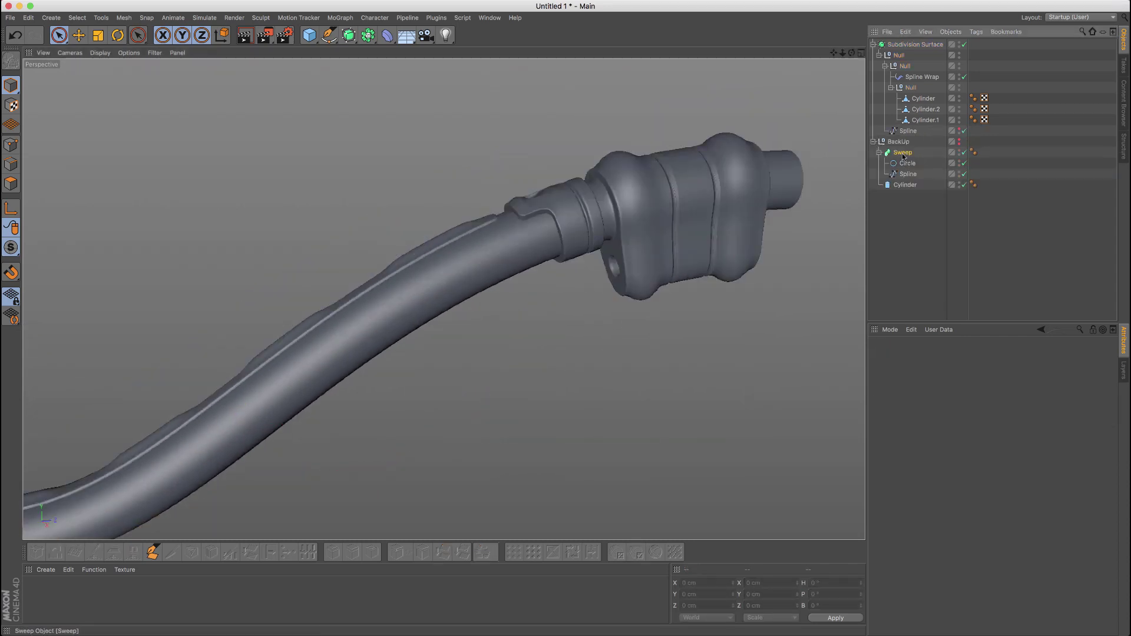
{"action": "left_click_drag", "start_coordinate": [903, 155], "coordinate": [923, 133], "text": "ctrl"}
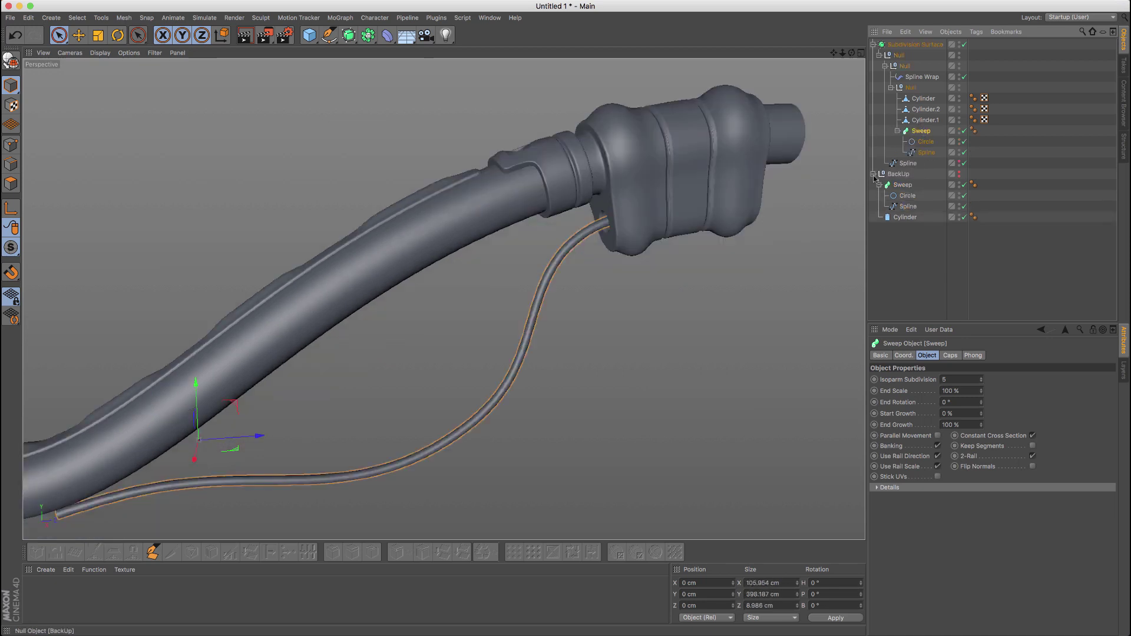
{"action": "left_click", "coordinate": [873, 175]}
Thicken the cable by raising its Circle profile radius to 7 cm, and reduce it to 6 cm
{"action": "left_click", "coordinate": [926, 142]}
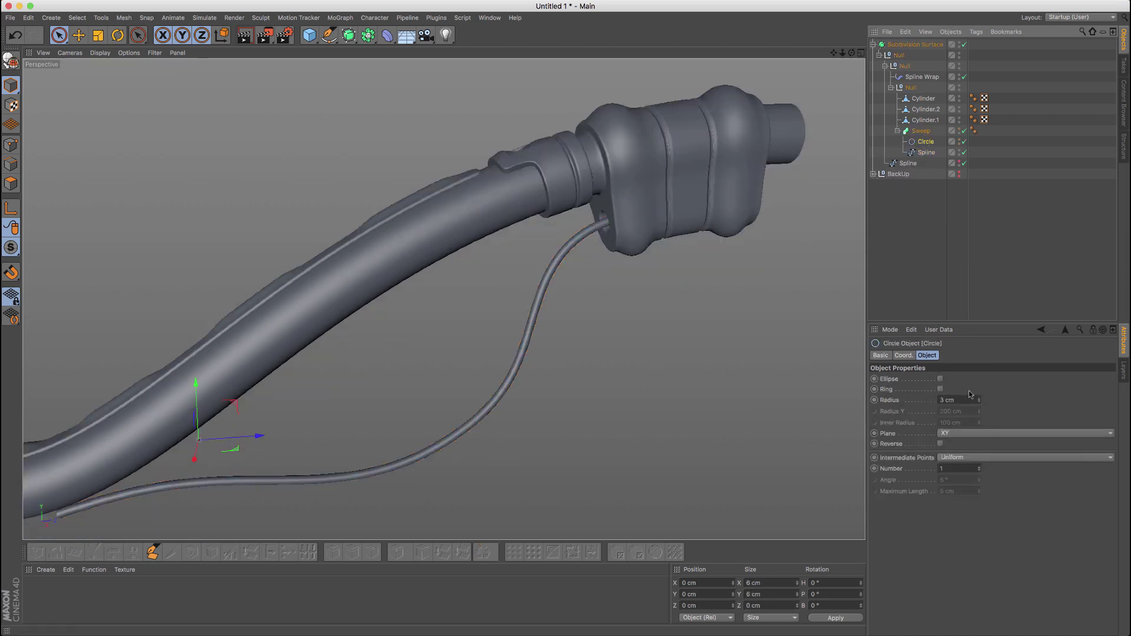
{"action": "left_click_drag", "start_coordinate": [978, 400], "coordinate": [979, 381]}
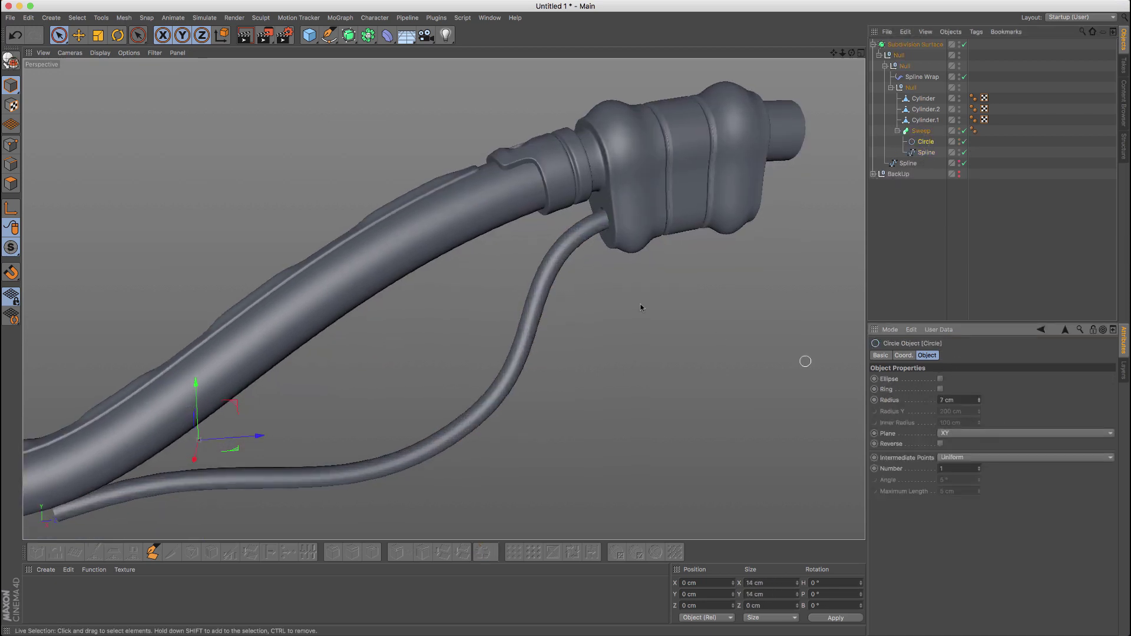
{"action": "scroll", "coordinate": [527, 278], "scroll_direction": "down", "scroll_amount": 3}
{"action": "left_click_drag", "start_coordinate": [526, 277], "coordinate": [518, 253], "text": "alt"}
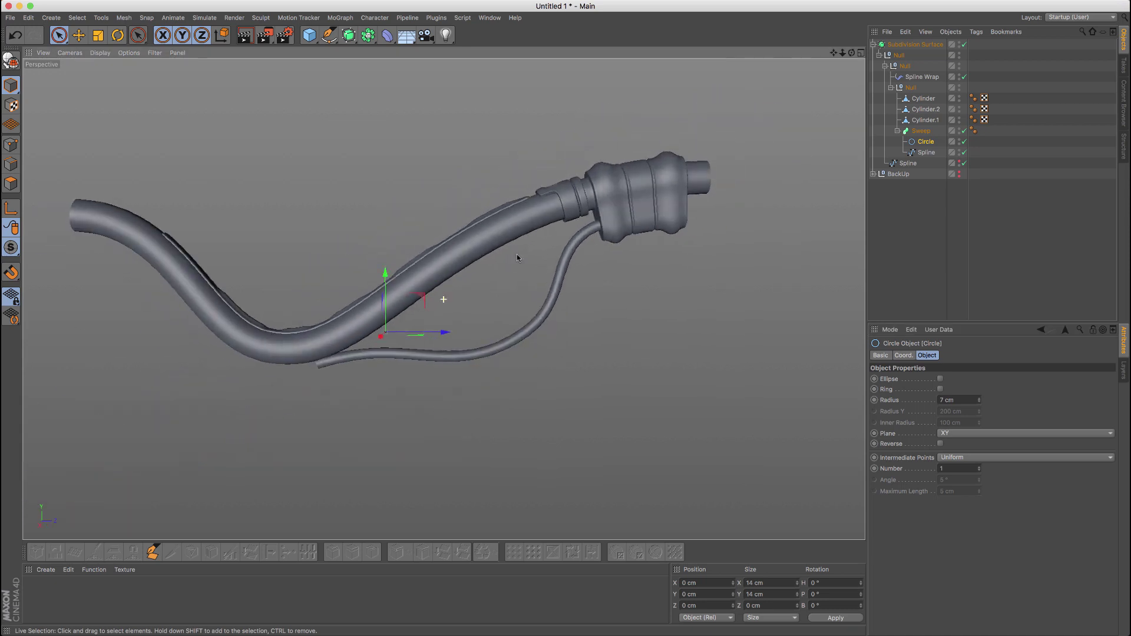
{"action": "left_click", "coordinate": [979, 403]}
{"action": "scroll", "coordinate": [613, 216], "scroll_direction": "up", "scroll_amount": 3}
{"action": "mouse_move", "coordinate": [596, 221]}
{"action": "left_mouse_down", "text": "alt"}
{"action": "mouse_move", "coordinate": [648, 204]}
{"action": "mouse_move", "coordinate": [677, 209]}
{"action": "mouse_move", "coordinate": [595, 227]}
{"action": "left_mouse_up", "text": "alt"}
{"action": "right_click_drag", "start_coordinate": [236, 388], "coordinate": [330, 379], "text": "alt"}
{"action": "middle_click_drag", "start_coordinate": [330, 379], "coordinate": [511, 289], "text": "alt"}
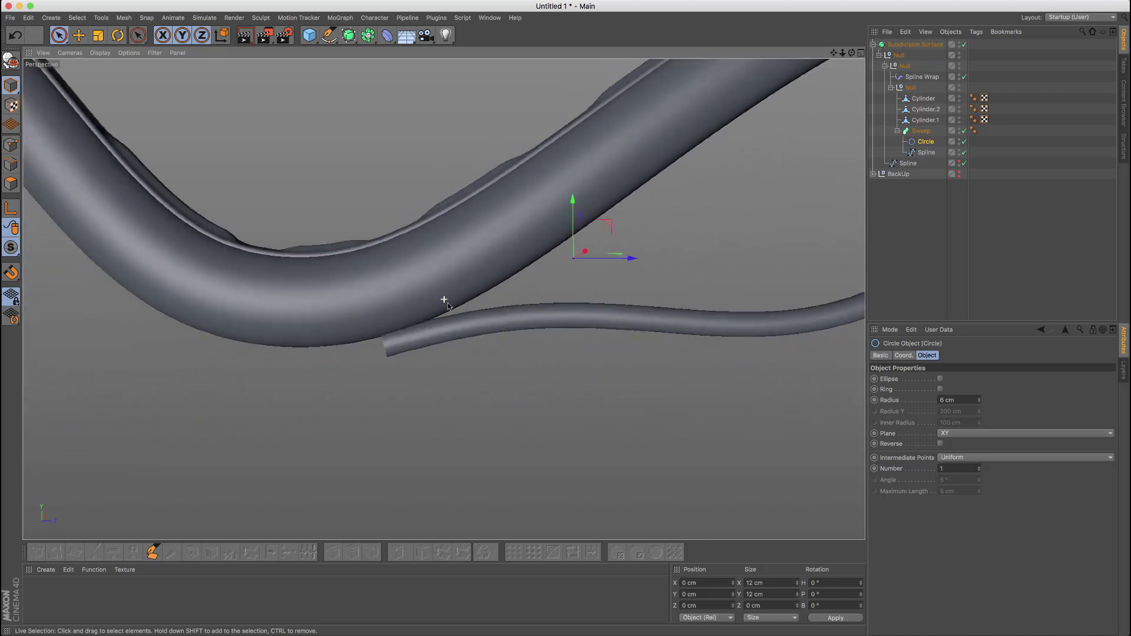
{"action": "right_click_drag", "start_coordinate": [511, 289], "coordinate": [418, 358], "text": "alt"}
{"action": "left_click_drag", "start_coordinate": [419, 361], "coordinate": [415, 288], "text": "alt"}
{"action": "middle_click_drag", "start_coordinate": [416, 287], "coordinate": [404, 317], "text": "alt"}
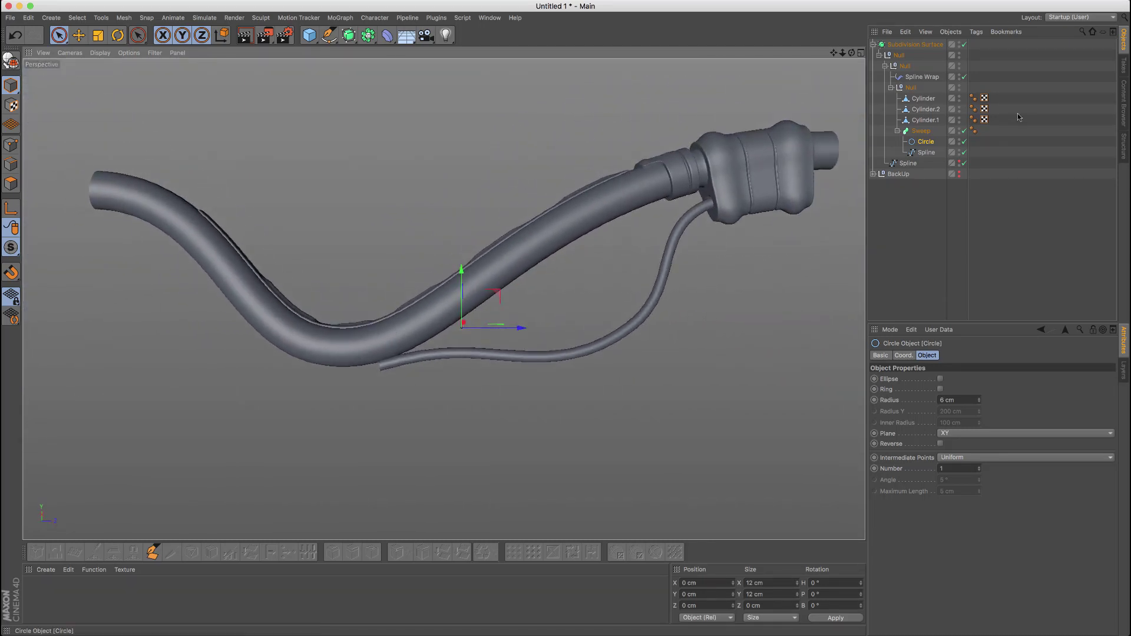
Convert the copied Sweep to an editable polygon object, delete Cap 1 and Cap 2, and reselect the Sweep
{"action": "left_click", "coordinate": [897, 131]}
{"action": "left_click", "coordinate": [922, 131]}
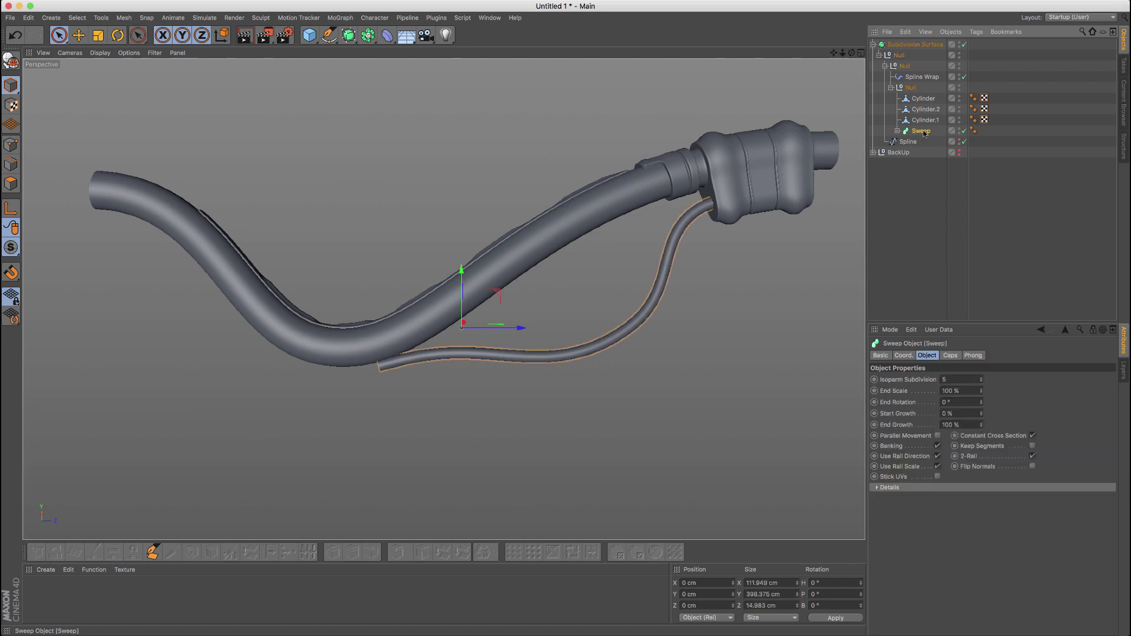
{"action": "key", "text": "c"}
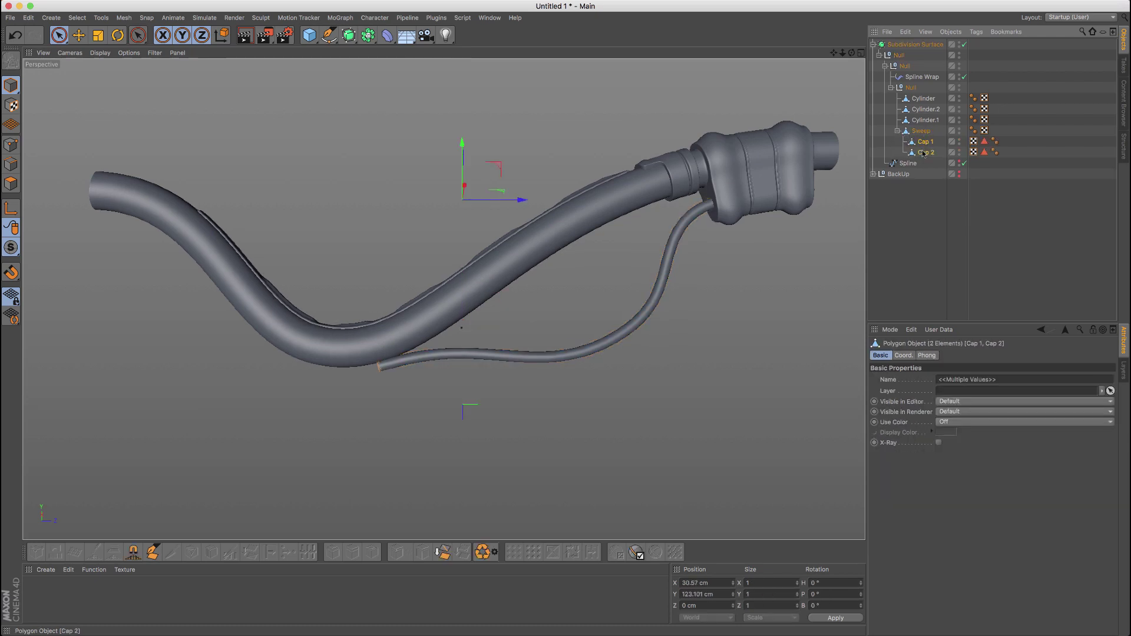
{"action": "key", "text": "Delete"}
{"action": "left_click", "coordinate": [921, 132]}
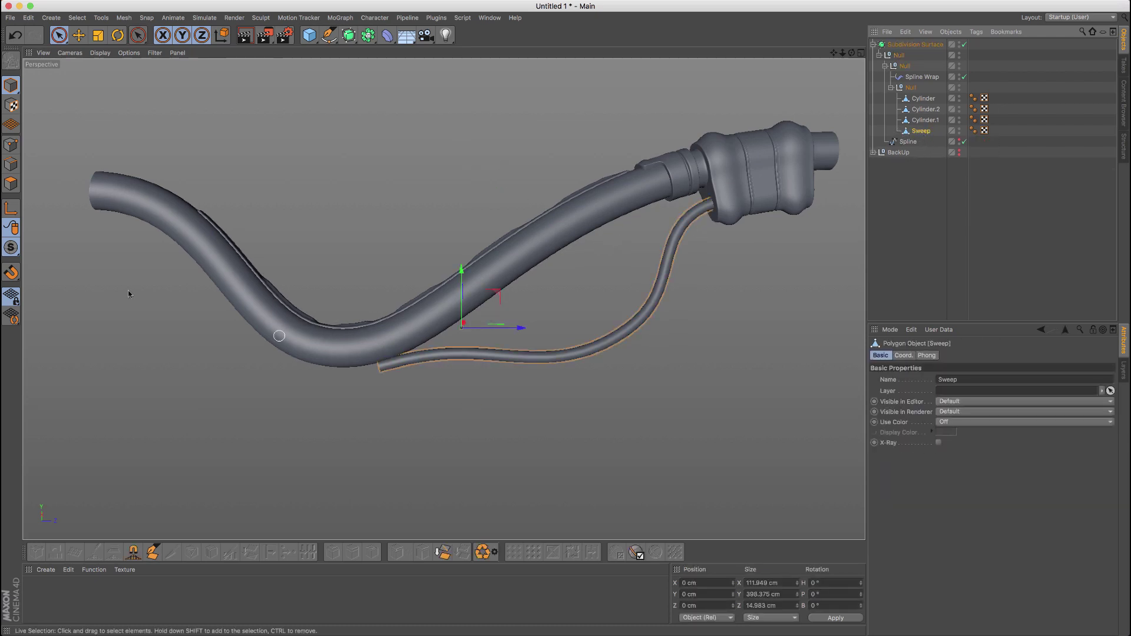
Switch to polygon editing on the Sweep and disable the Spline Wrap to straighten the hose
{"action": "left_click", "coordinate": [10, 183]}
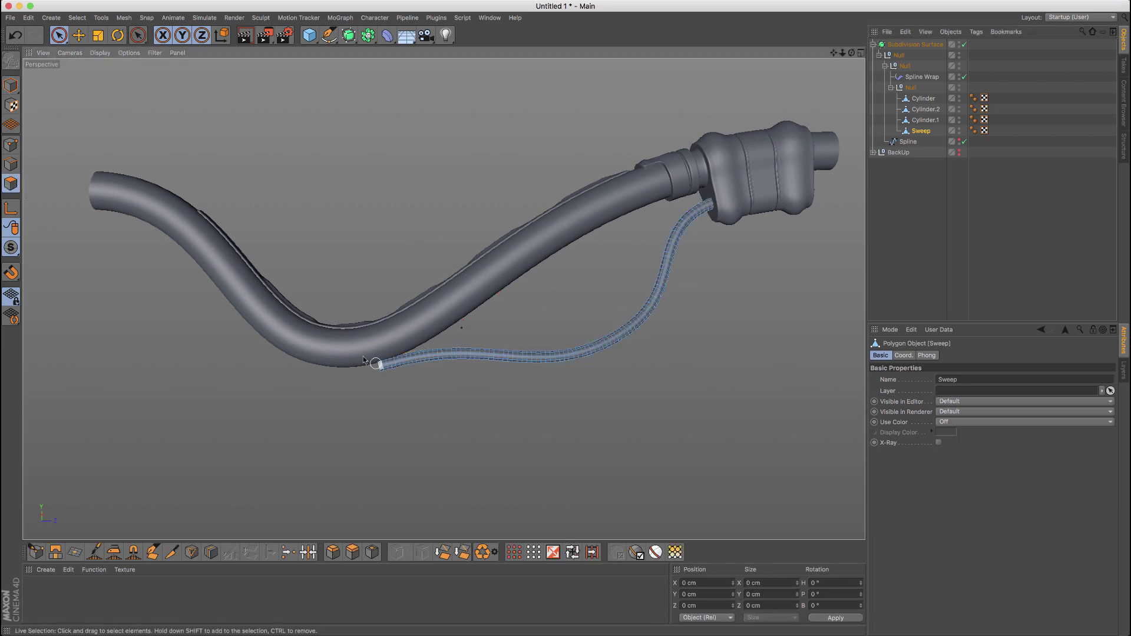
{"action": "left_click", "coordinate": [964, 77]}
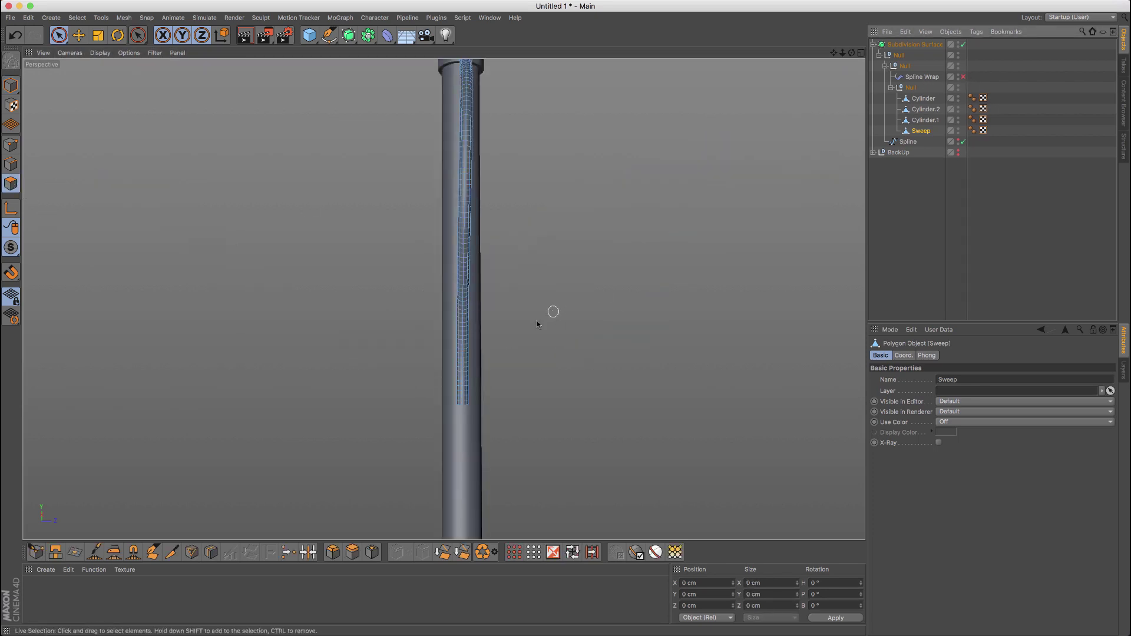
{"action": "right_click_drag", "start_coordinate": [487, 389], "coordinate": [508, 388], "text": "alt"}
{"action": "middle_click_drag", "start_coordinate": [465, 391], "coordinate": [498, 368], "text": "alt"}
{"action": "left_click_drag", "start_coordinate": [491, 373], "coordinate": [560, 390], "text": "alt"}
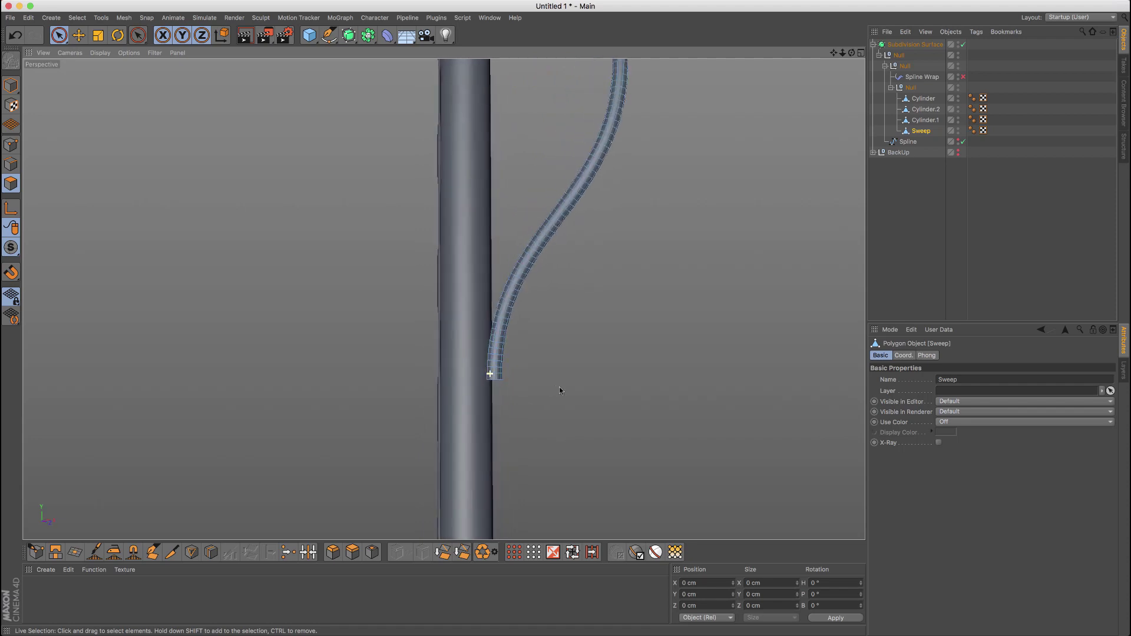
Set the viewport to Gouraud shading with mesh lines, viewed at the cable's lower end beside the hose
{"action": "right_click_drag", "start_coordinate": [505, 376], "coordinate": [535, 370], "text": "alt"}
{"action": "left_click_drag", "start_coordinate": [495, 368], "coordinate": [416, 364], "text": "alt"}
{"action": "right_click_drag", "start_coordinate": [496, 368], "coordinate": [508, 367], "text": "alt"}
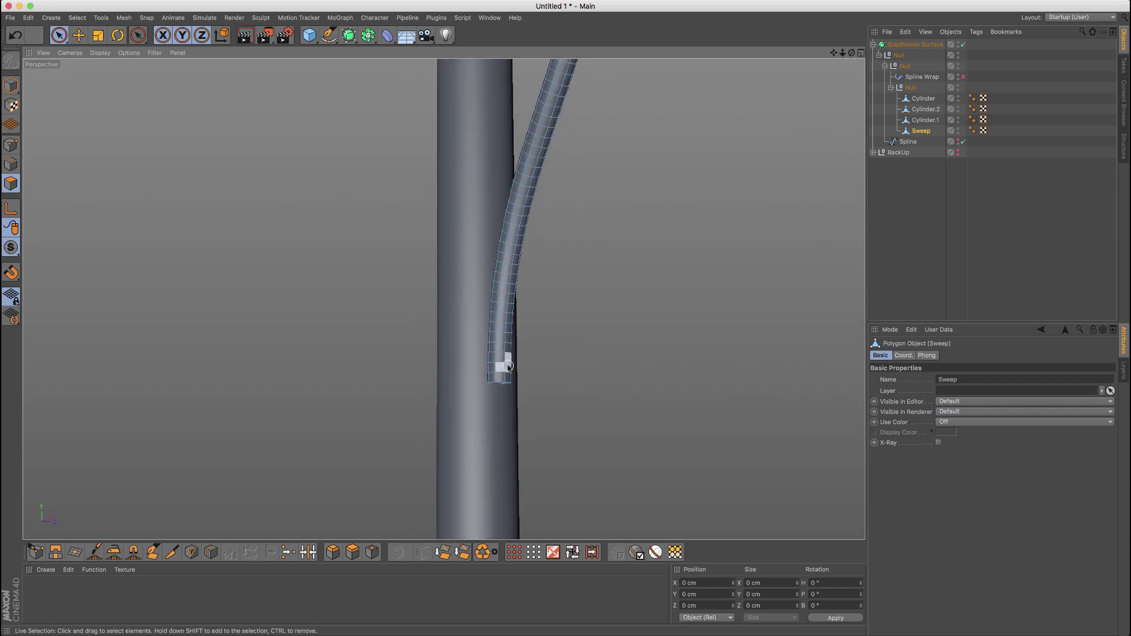
{"action": "key", "text": "n"}
{"action": "key", "text": "b"}
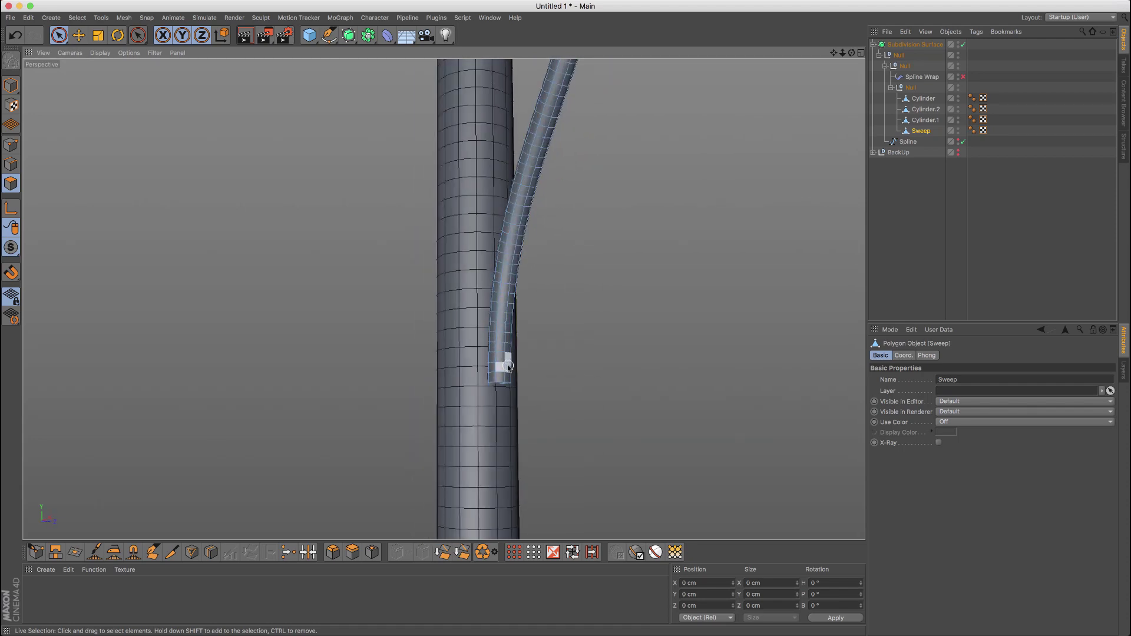
Loop-select the lowest polygon ring of the Sweep cable and split it off as a separate object
{"action": "left_click_drag", "start_coordinate": [498, 373], "coordinate": [474, 376], "text": "alt"}
{"action": "right_click_drag", "start_coordinate": [496, 374], "coordinate": [555, 363], "text": "alt"}
{"action": "left_click_drag", "start_coordinate": [479, 380], "coordinate": [527, 386], "text": "alt"}
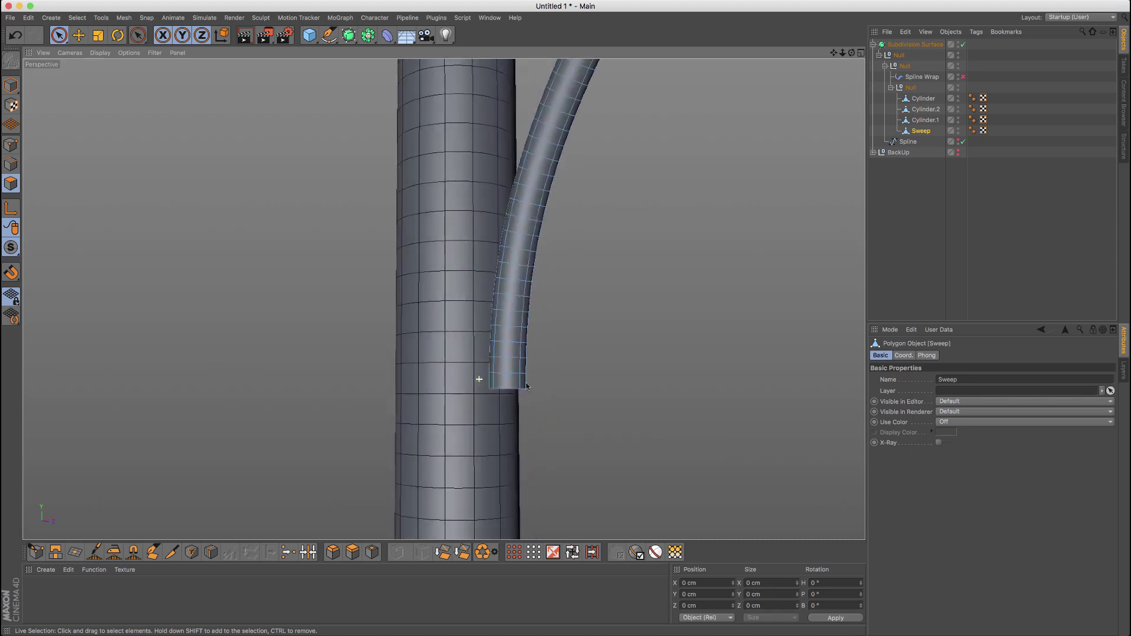
{"action": "key", "text": "u"}
{"action": "key", "text": "l"}
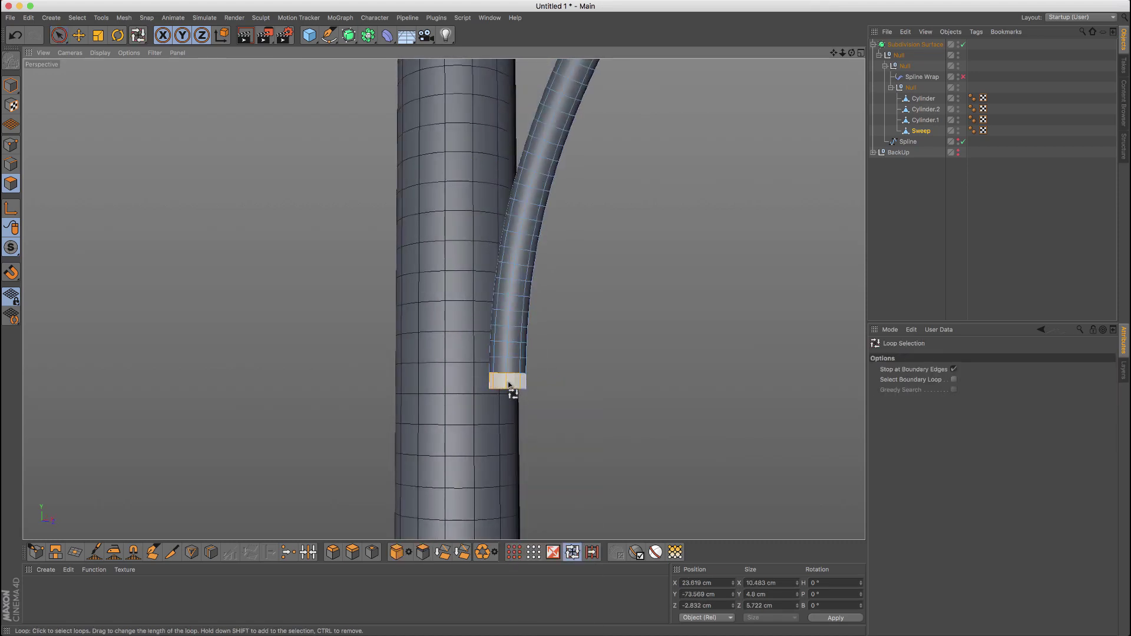
{"action": "left_click", "coordinate": [518, 385]}
{"action": "left_click_drag", "start_coordinate": [525, 384], "coordinate": [490, 373], "text": "alt"}
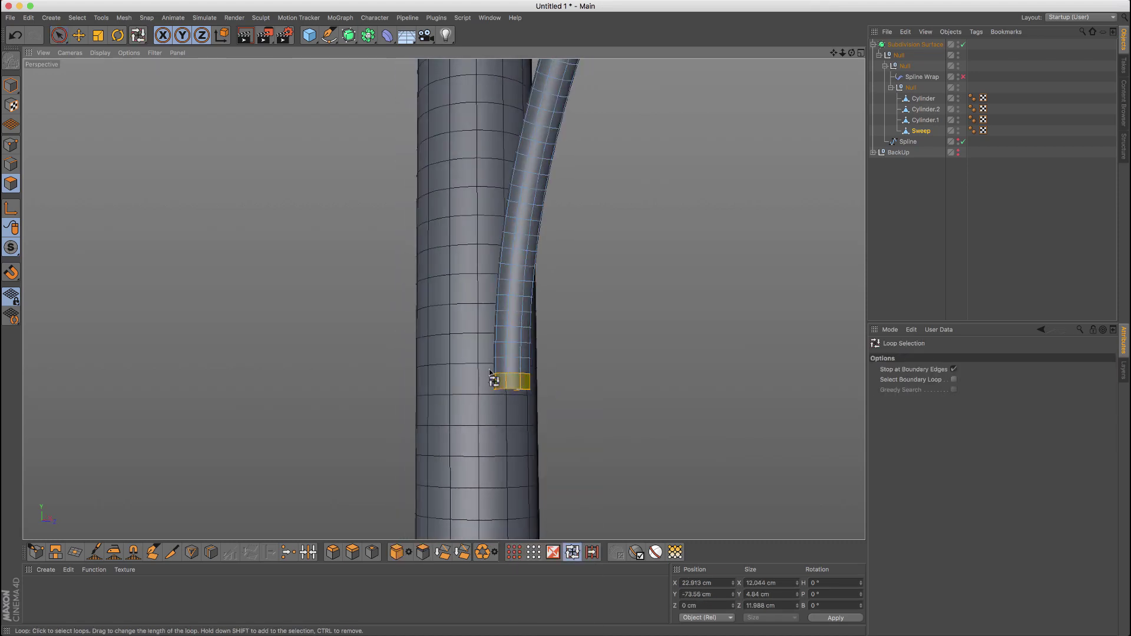
{"action": "key", "text": "space"}
{"action": "left_click", "coordinate": [550, 397]}
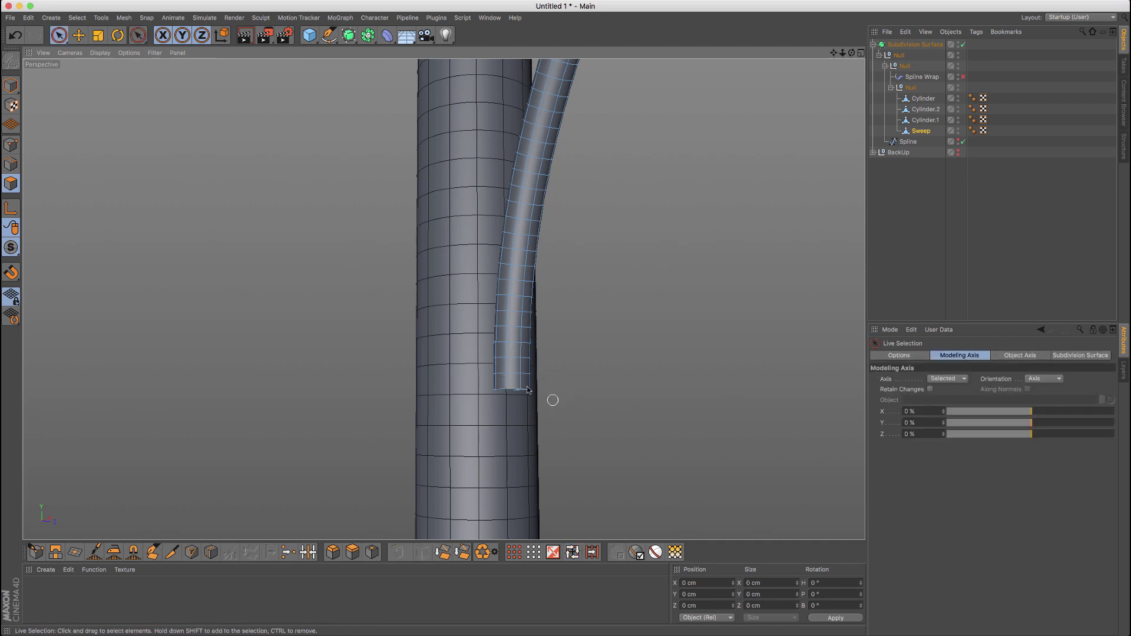
{"action": "scroll", "coordinate": [552, 377], "scroll_direction": "up", "scroll_amount": 3}
{"action": "left_click_drag", "start_coordinate": [475, 372], "coordinate": [560, 389], "text": "alt"}
{"action": "left_click_drag", "start_coordinate": [490, 369], "coordinate": [489, 368], "text": "alt"}
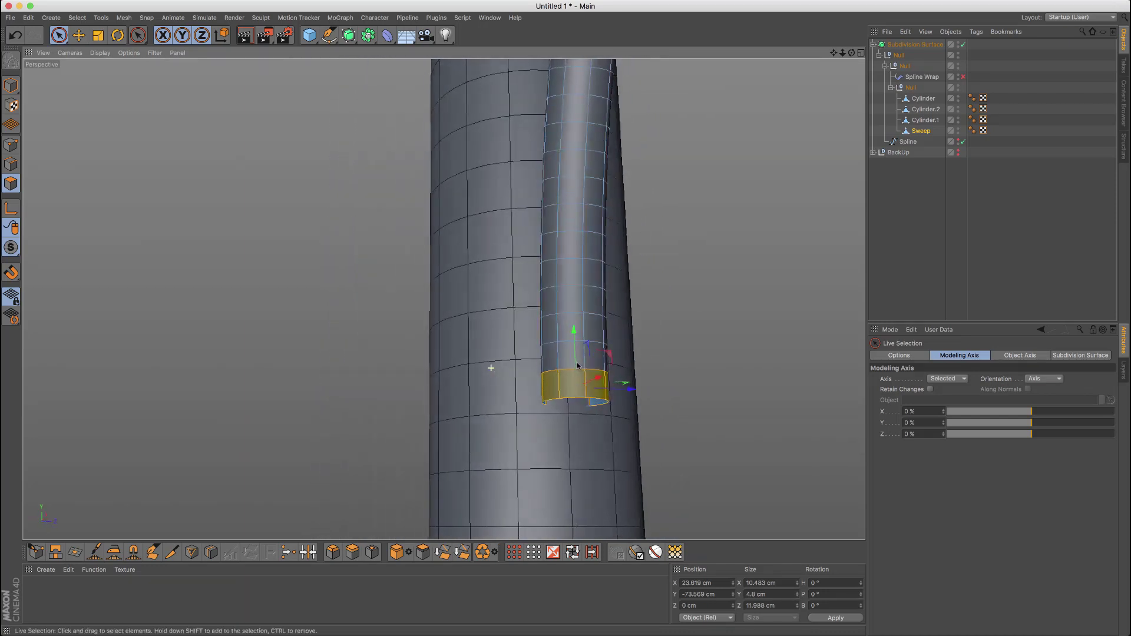
{"action": "key", "text": "u"}
{"action": "key", "text": "p"}
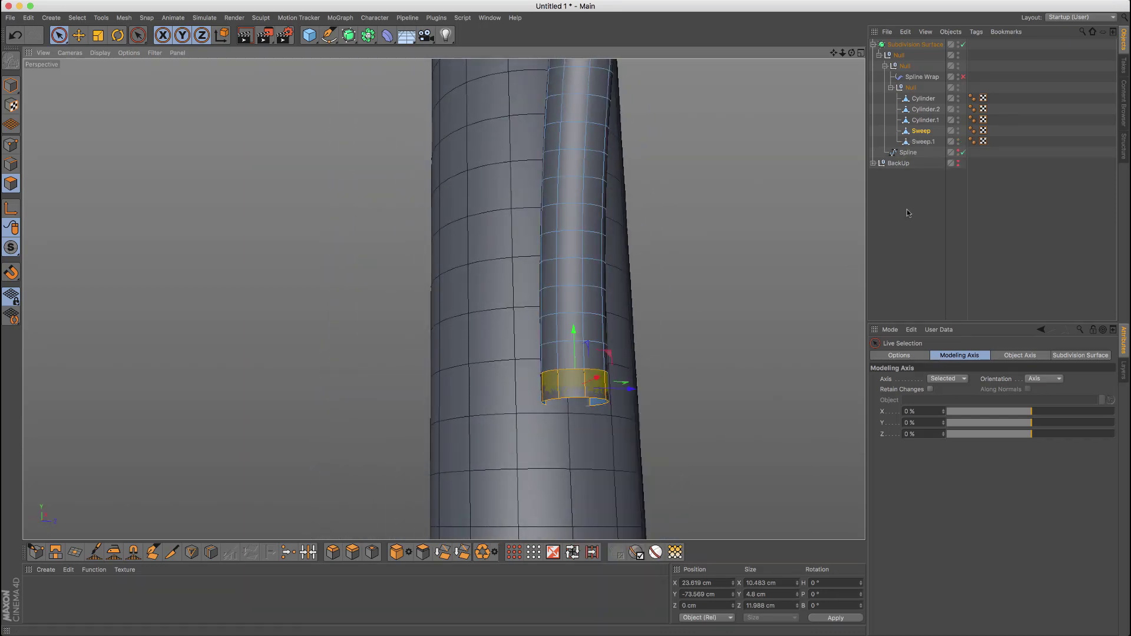
Scale the split-off ring in Sweep.1 up slightly so it sits just outside the cable, and clear its selection
{"action": "left_click", "coordinate": [923, 142]}
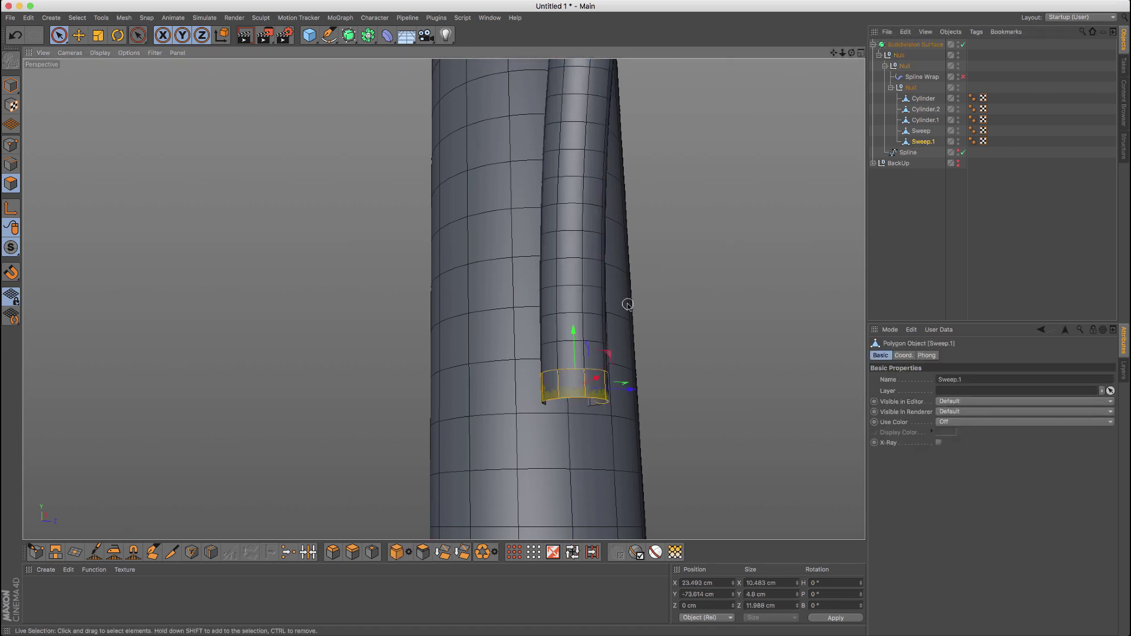
{"action": "key", "text": "t"}
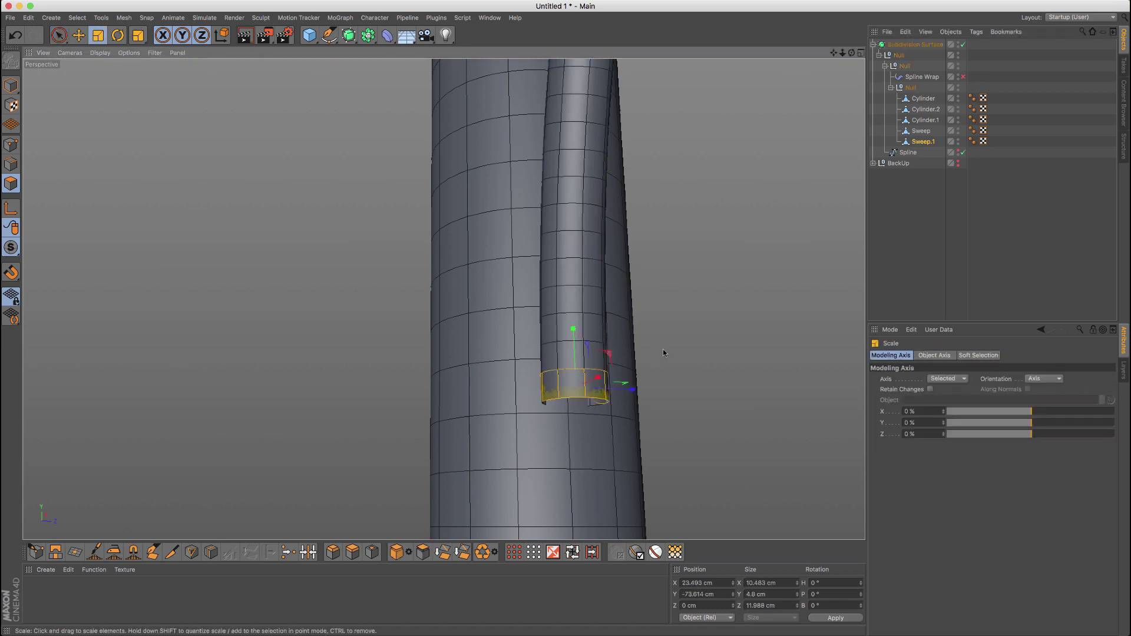
{"action": "left_click_drag", "start_coordinate": [662, 349], "coordinate": [670, 347]}
{"action": "left_click", "coordinate": [441, 347]}
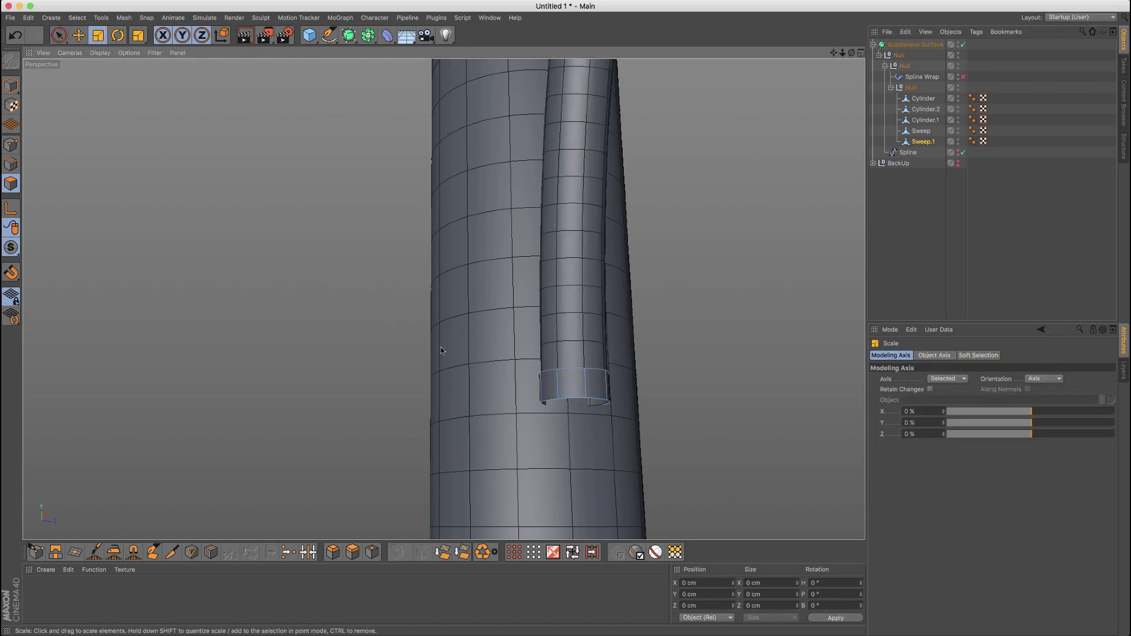
Switch to edge editing, set Loop Selection to boundary loops without stopping at boundary edges, and disable the Subdivision Surface
{"action": "left_click", "coordinate": [11, 164]}
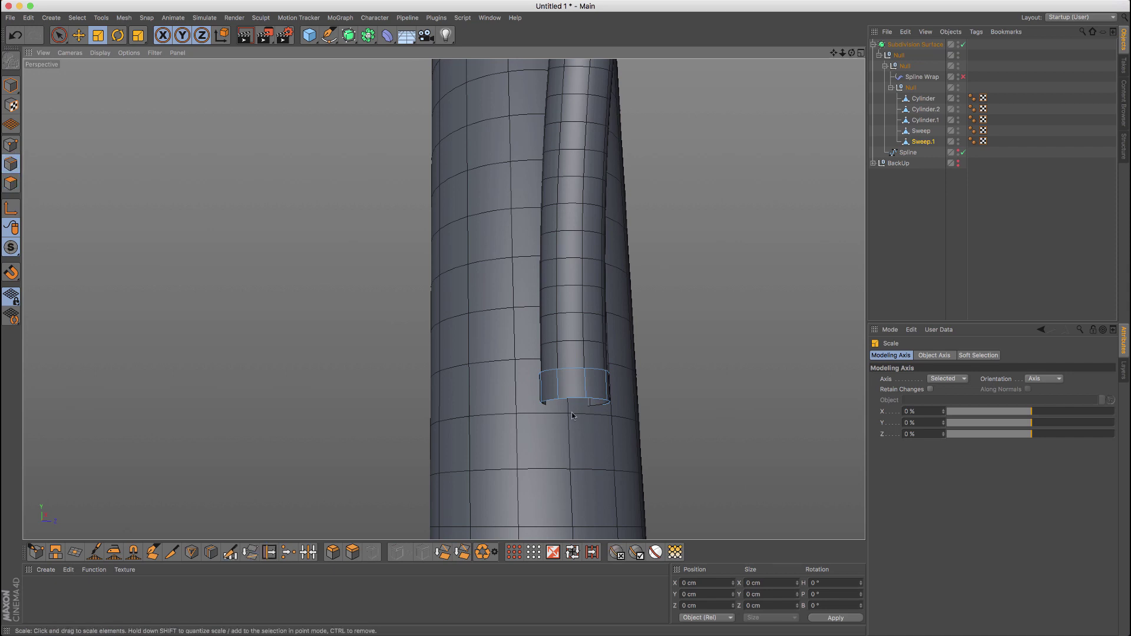
{"action": "key", "text": "u"}
{"action": "key", "text": "l"}
{"action": "left_click", "coordinate": [953, 379]}
{"action": "left_click", "coordinate": [953, 369]}
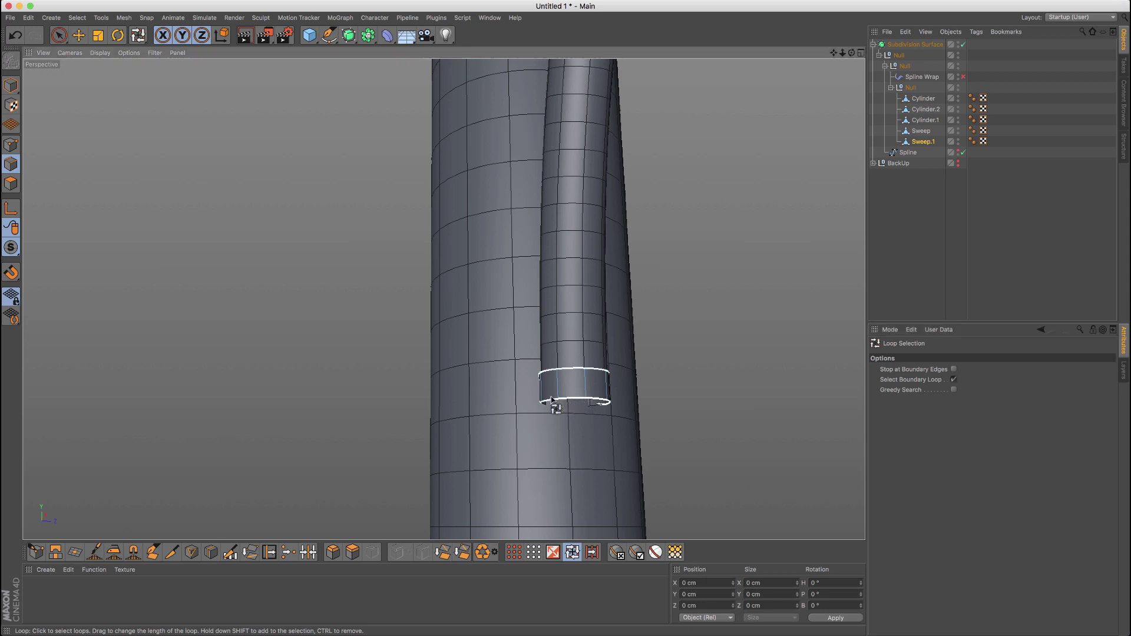
{"action": "left_click_drag", "start_coordinate": [591, 389], "coordinate": [586, 336], "text": "alt"}
{"action": "middle_click_drag", "start_coordinate": [506, 371], "coordinate": [420, 301], "text": "alt"}
{"action": "key", "text": "q"}
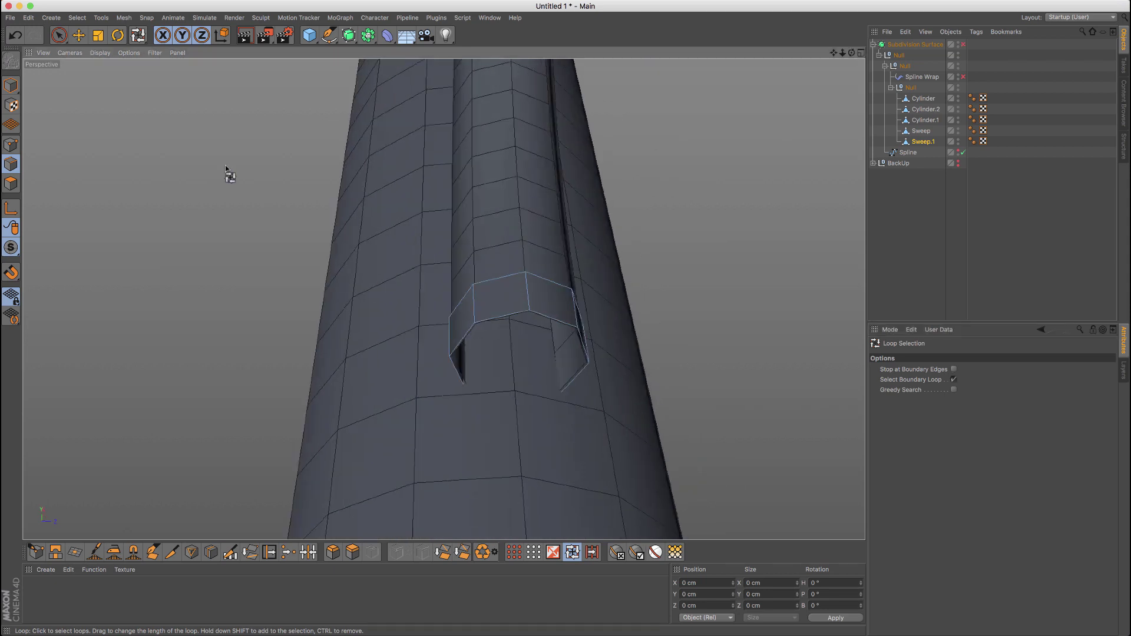
Select the lower boundary edges of the Sweep.1 ring and extend them downward into a long, slightly flared sleeve
{"action": "left_click", "coordinate": [59, 35]}
{"action": "left_click_drag", "start_coordinate": [414, 291], "coordinate": [492, 307], "text": "alt"}
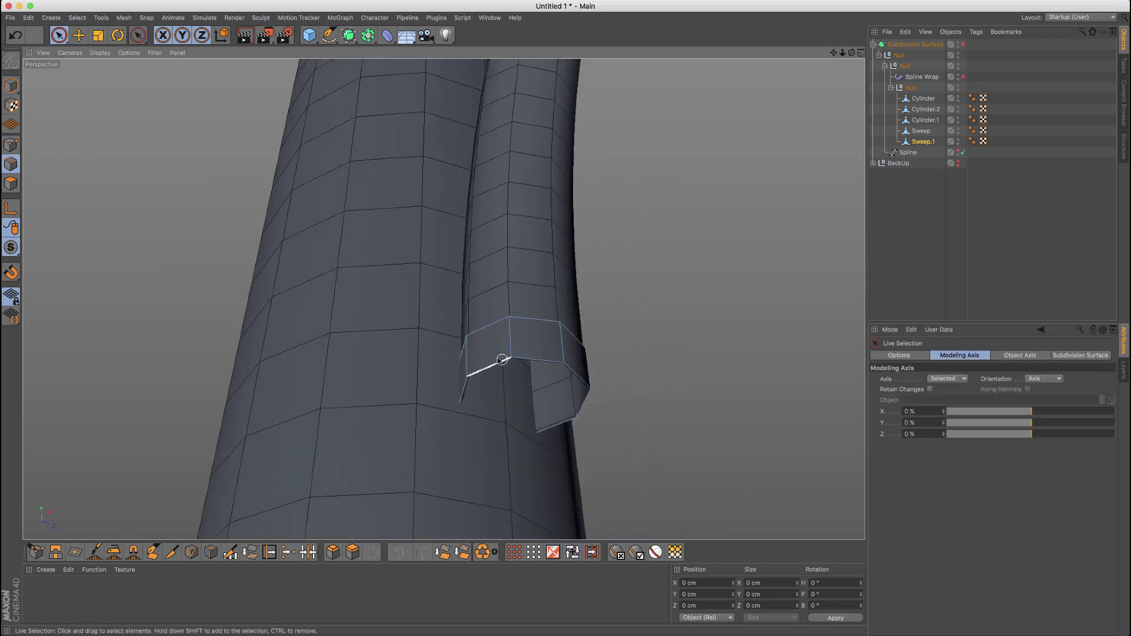
{"action": "left_click", "coordinate": [491, 366]}
{"action": "left_click", "coordinate": [459, 398], "text": "shift"}
{"action": "left_click", "coordinate": [537, 361], "text": "shift"}
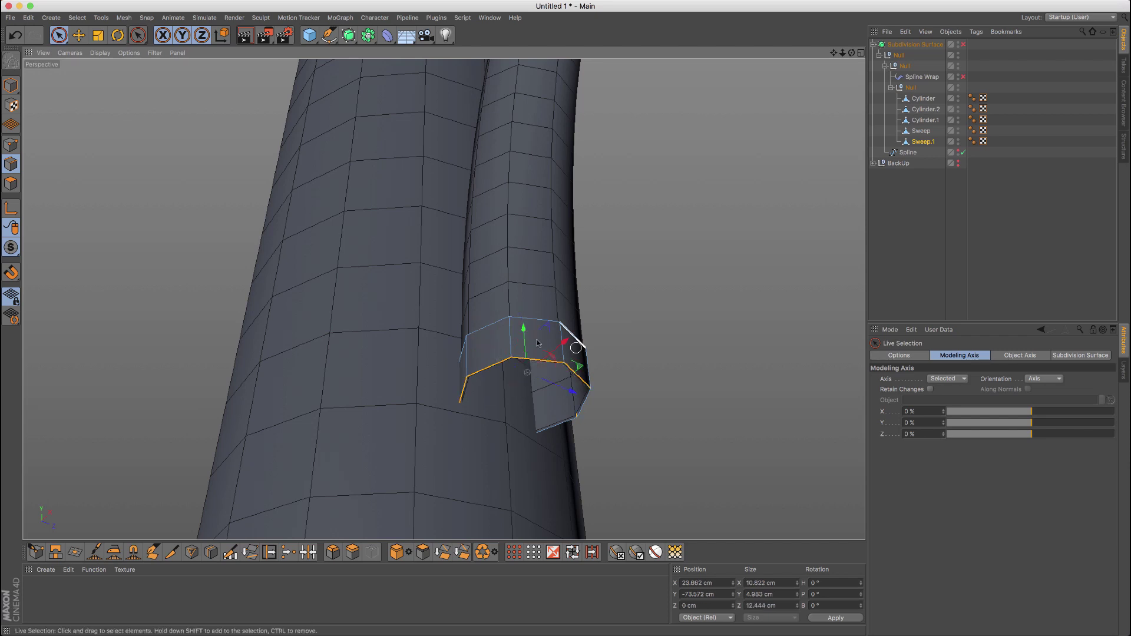
{"action": "left_click_drag", "start_coordinate": [537, 343], "coordinate": [505, 332], "text": "alt"}
{"action": "left_click_drag", "start_coordinate": [622, 396], "coordinate": [607, 366], "text": "alt"}
{"action": "left_click", "coordinate": [604, 390], "text": "ctrl"}
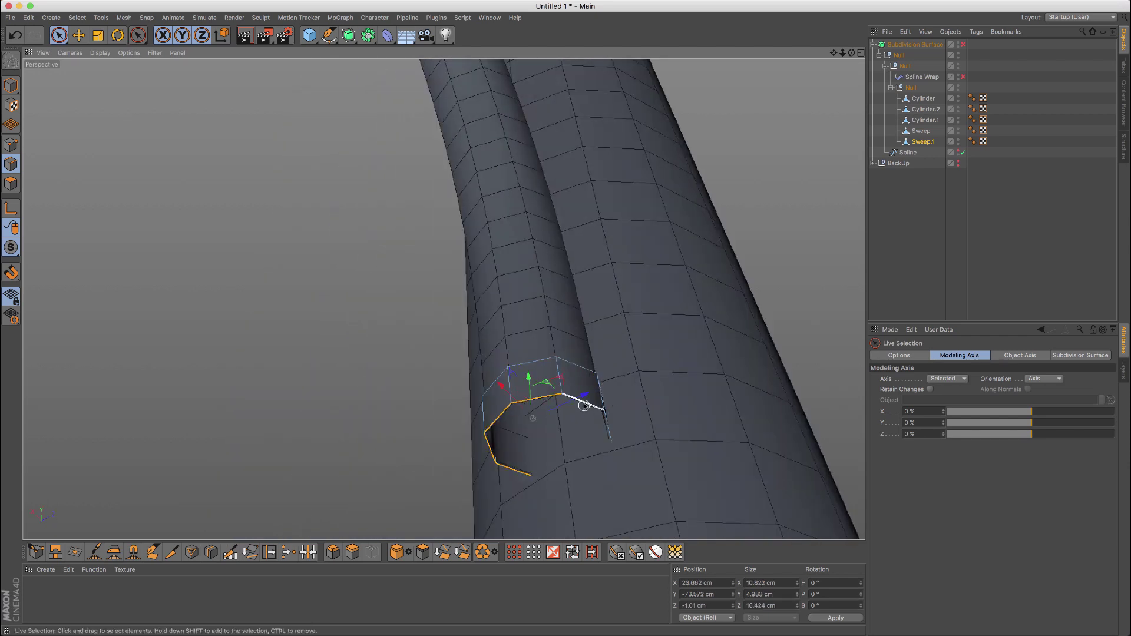
{"action": "left_click_drag", "start_coordinate": [539, 419], "coordinate": [576, 434], "text": "alt"}
{"action": "right_click_drag", "start_coordinate": [576, 352], "coordinate": [536, 362], "text": "alt"}
{"action": "middle_click_drag", "start_coordinate": [535, 361], "coordinate": [505, 302], "text": "alt"}
{"action": "left_click_drag", "start_coordinate": [543, 301], "coordinate": [555, 437]}
{"action": "key", "text": "t"}
{"action": "key", "text": "e"}
{"action": "left_click_drag", "start_coordinate": [523, 340], "coordinate": [542, 344], "text": "alt"}
Set Loop Selection to stop at boundary edges with boundary loops off, and widen the sleeve at its upper edge loop
{"action": "key", "text": "u"}
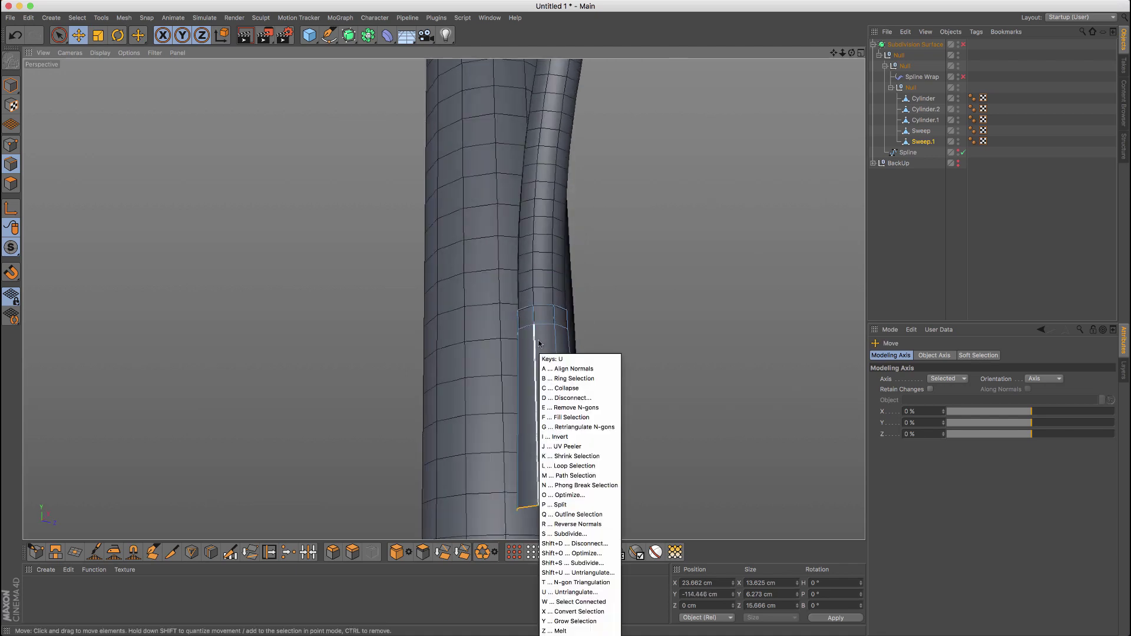
{"action": "key", "text": "l"}
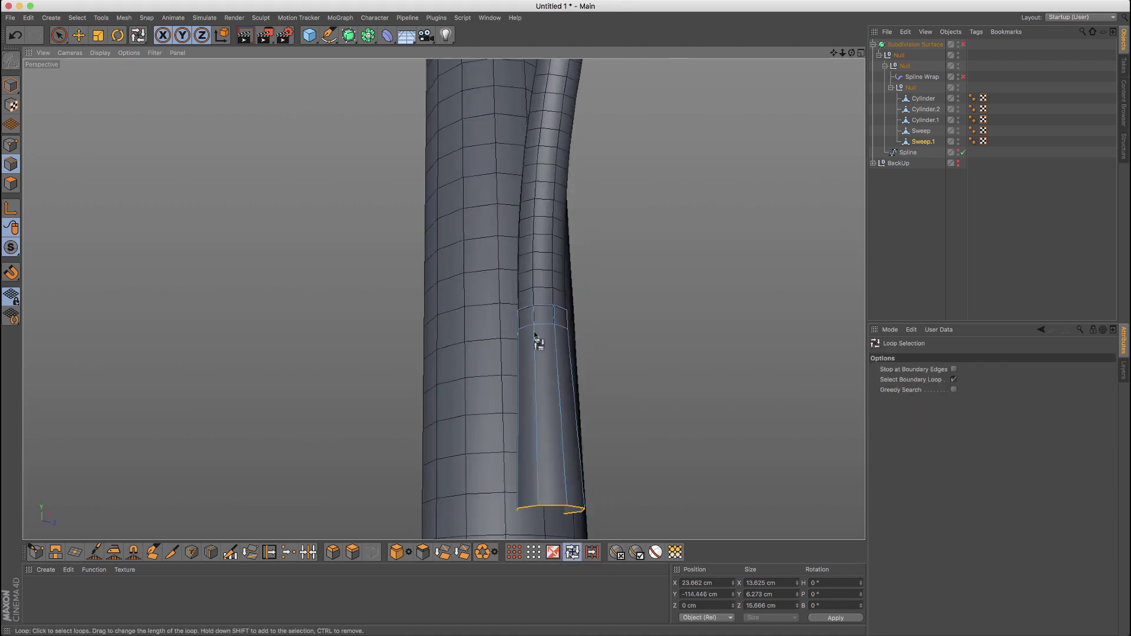
{"action": "left_click", "coordinate": [952, 379]}
{"action": "left_click", "coordinate": [954, 370]}
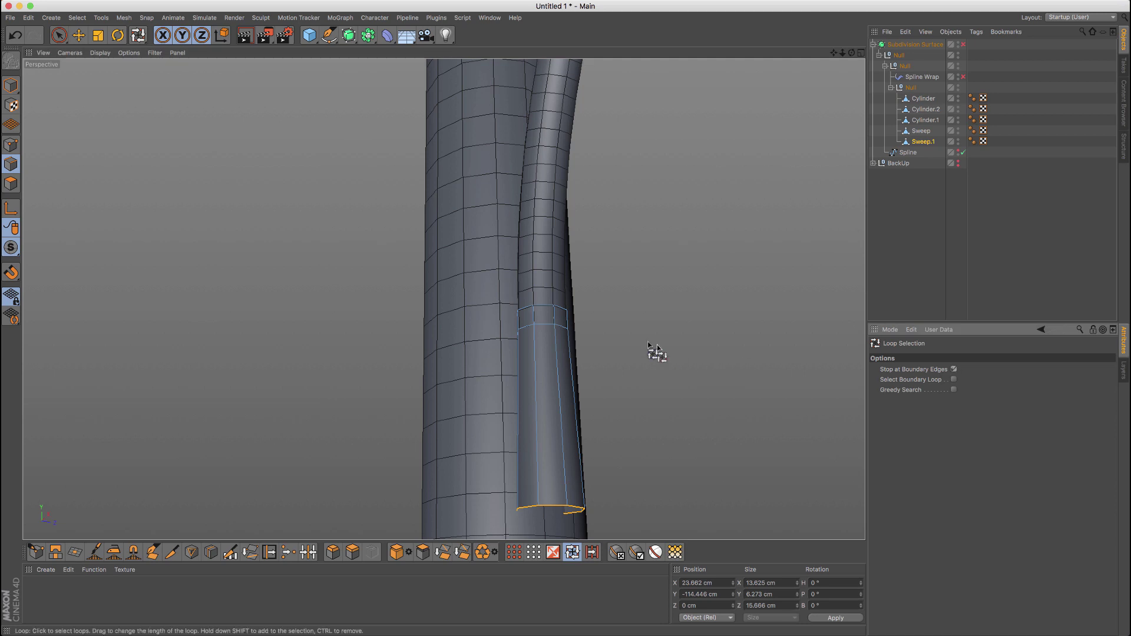
{"action": "left_click", "coordinate": [536, 327]}
{"action": "key", "text": "t"}
{"action": "left_click_drag", "start_coordinate": [543, 326], "coordinate": [509, 260]}
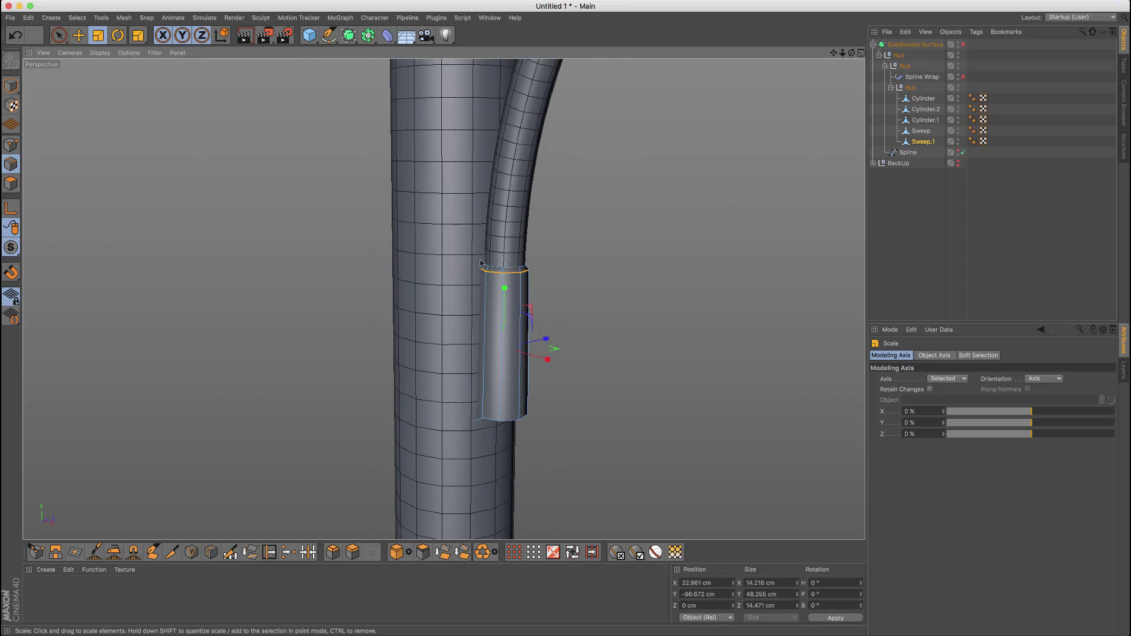
{"action": "left_click_drag", "start_coordinate": [515, 144], "coordinate": [543, 175], "text": "alt"}
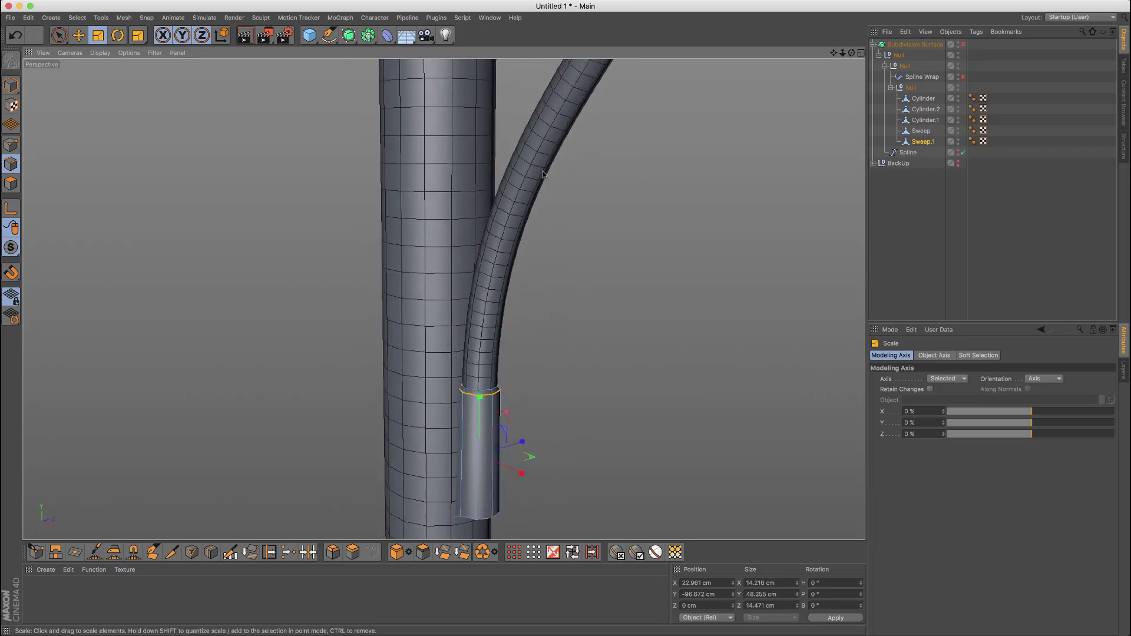
{"action": "left_click_drag", "start_coordinate": [486, 372], "coordinate": [510, 336], "text": "alt"}
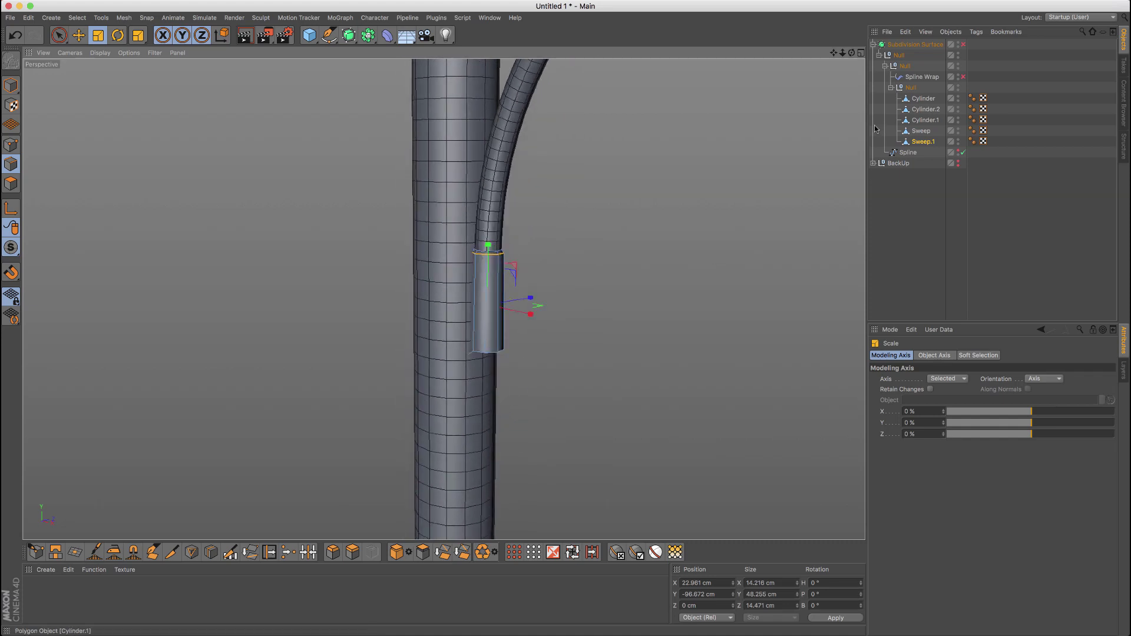
Identify the sleeve object Sweep.1 among the hose parts and hide it in the viewport
{"action": "left_click", "coordinate": [923, 98]}
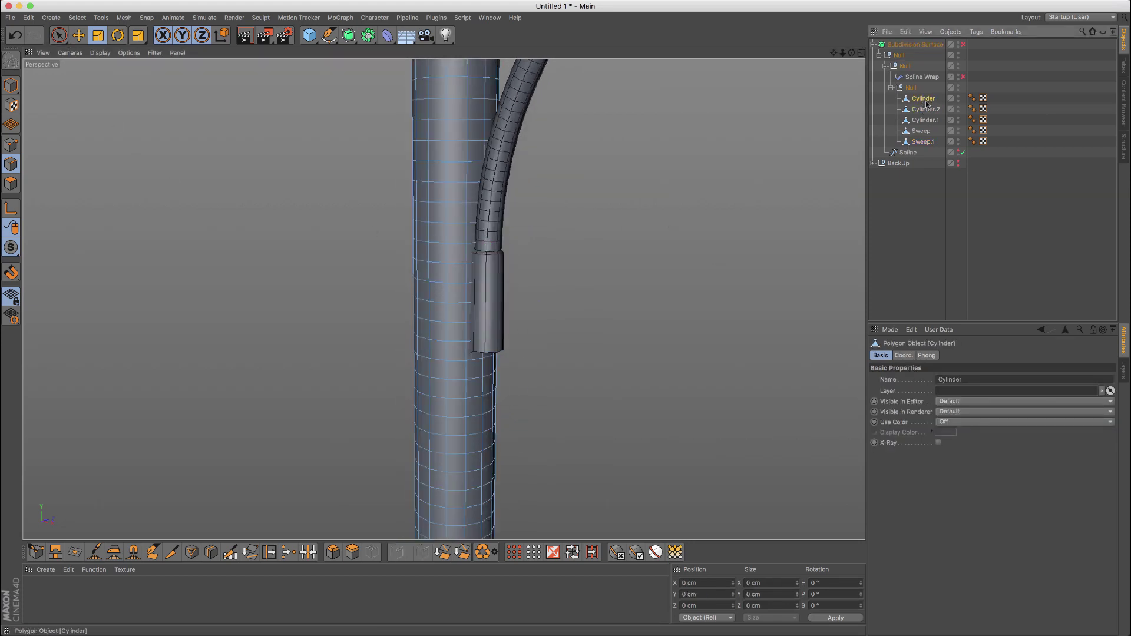
{"action": "left_click", "coordinate": [925, 109]}
{"action": "left_click", "coordinate": [925, 120]}
{"action": "left_click", "coordinate": [924, 131]}
{"action": "left_click", "coordinate": [924, 141]}
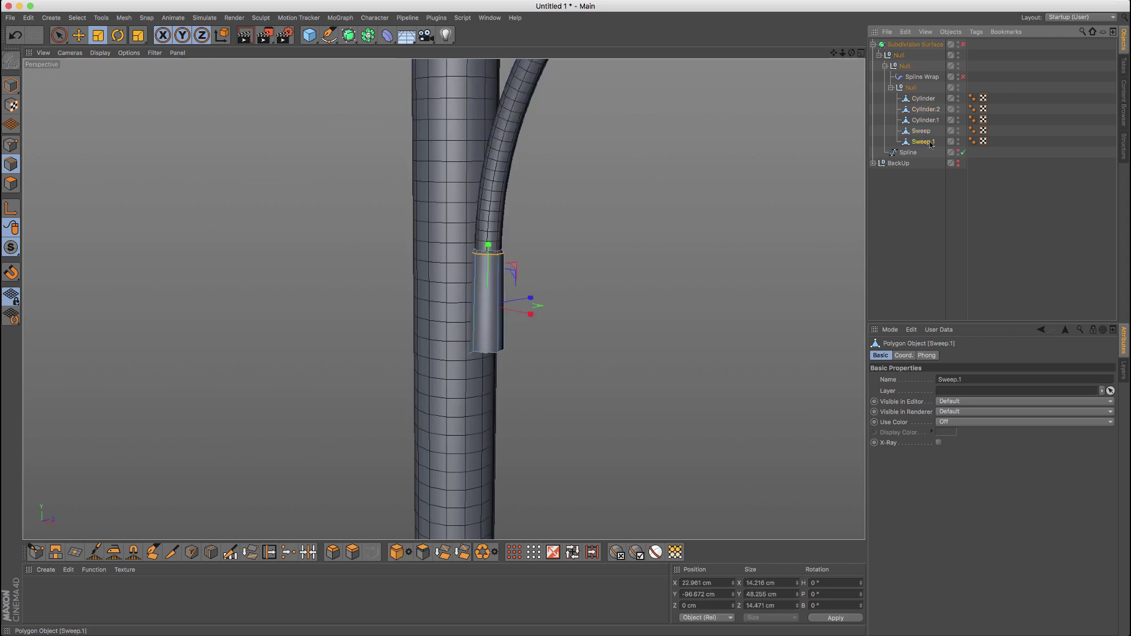
{"action": "left_click", "coordinate": [958, 139]}
Select a two-column patch of Cylinder polygons around and below the cable's lower end, and split it into a separate object
{"action": "left_click", "coordinate": [925, 98]}
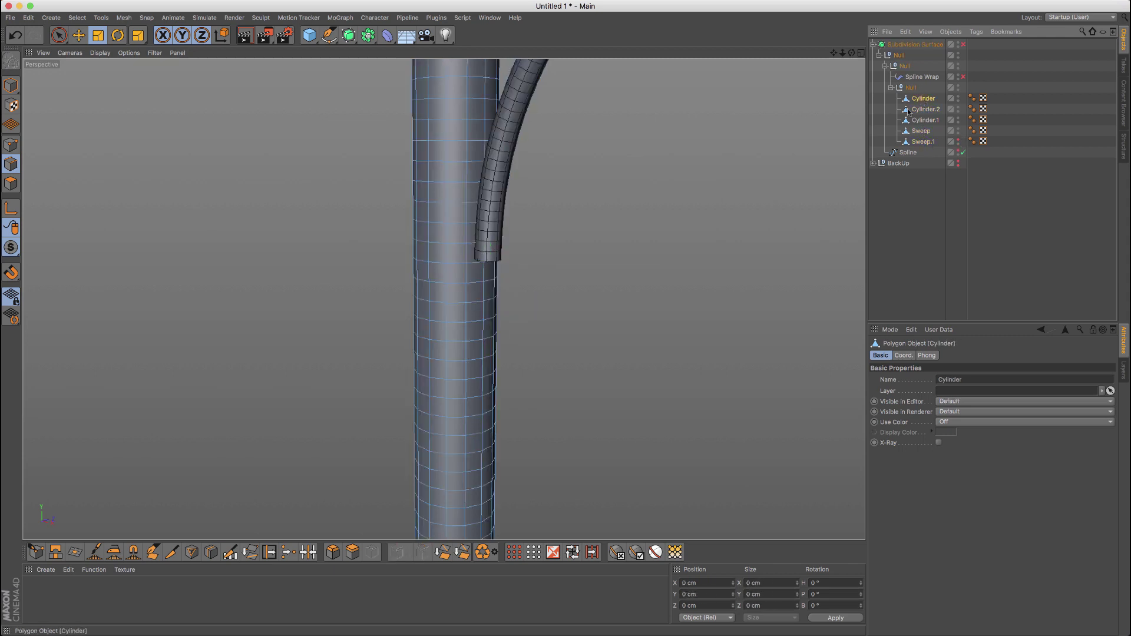
{"action": "left_click_drag", "start_coordinate": [500, 250], "coordinate": [436, 252], "text": "alt"}
{"action": "key", "text": "9"}
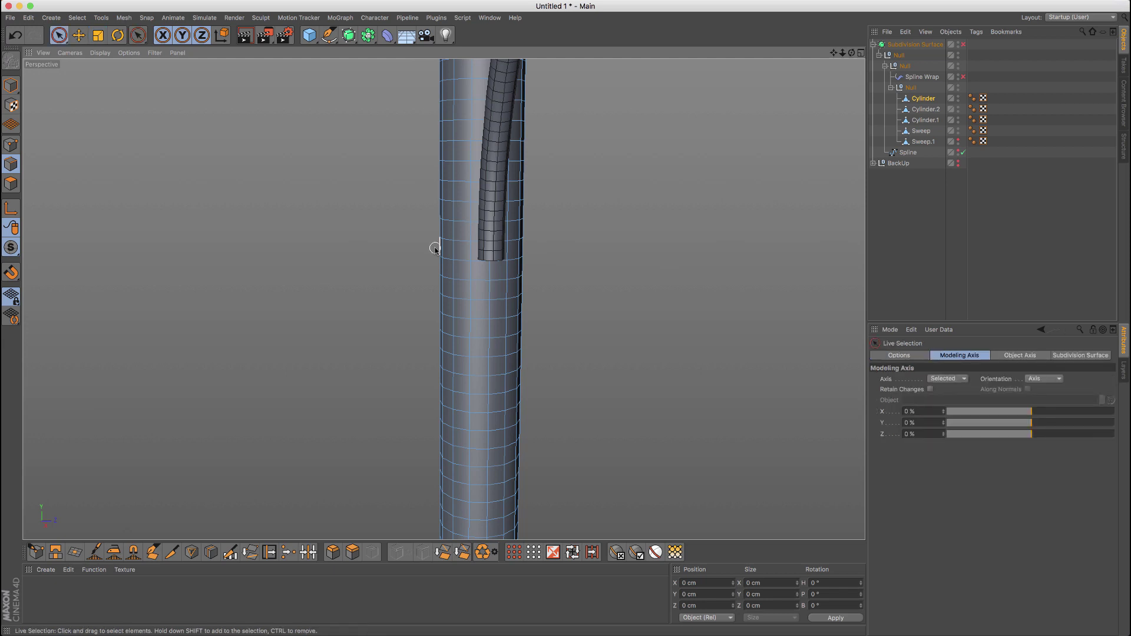
{"action": "key", "text": "Return"}
{"action": "mouse_move", "coordinate": [465, 256]}
{"action": "left_mouse_down"}
{"action": "mouse_move", "coordinate": [490, 264]}
{"action": "mouse_move", "coordinate": [483, 312]}
{"action": "left_mouse_up"}
{"action": "left_click_drag", "start_coordinate": [488, 362], "coordinate": [495, 387]}
{"action": "left_click", "coordinate": [489, 401], "text": "shift"}
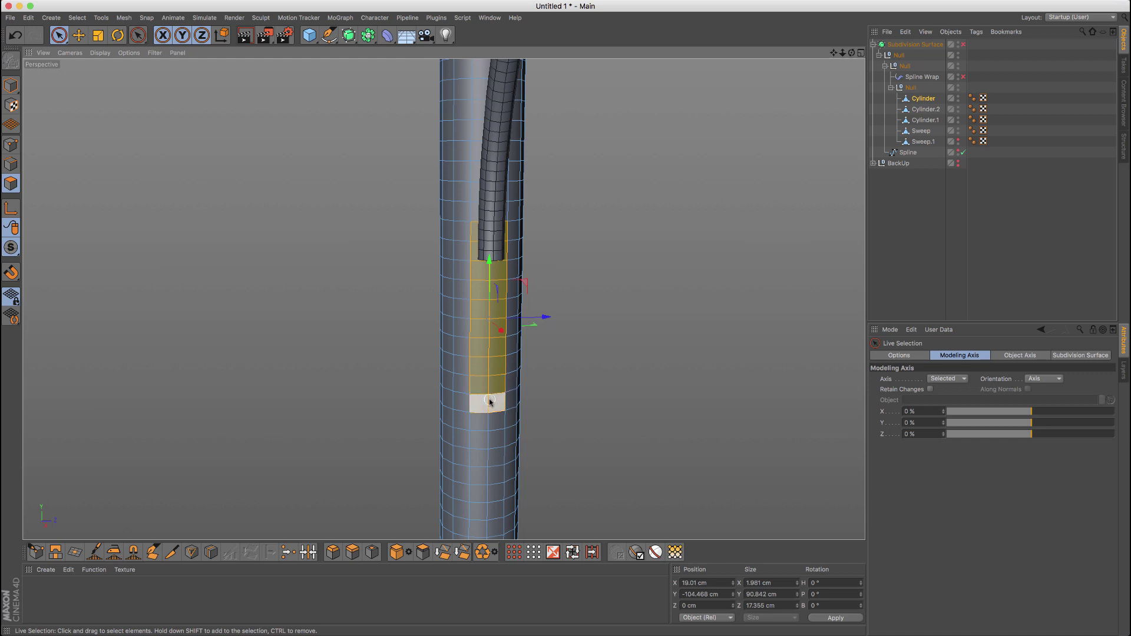
{"action": "key", "text": "u"}
{"action": "key", "text": "p"}
Select all polygons of the new Cylinder.3 patch and move them outward along X by about 1.4 cm
{"action": "left_click", "coordinate": [926, 110]}
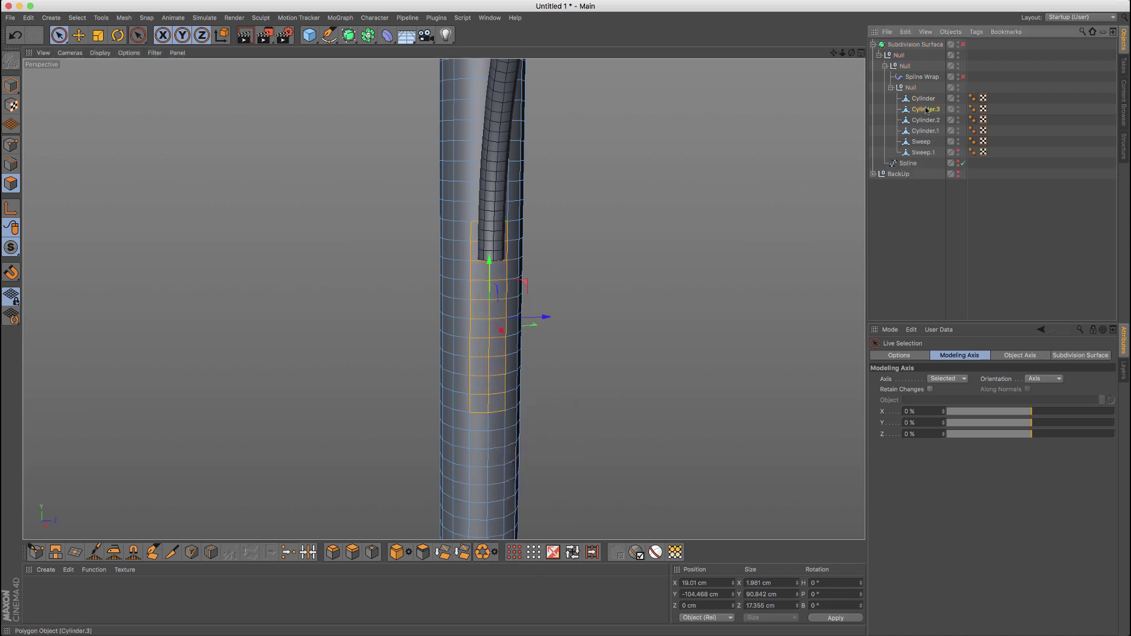
{"action": "key", "text": "super+a"}
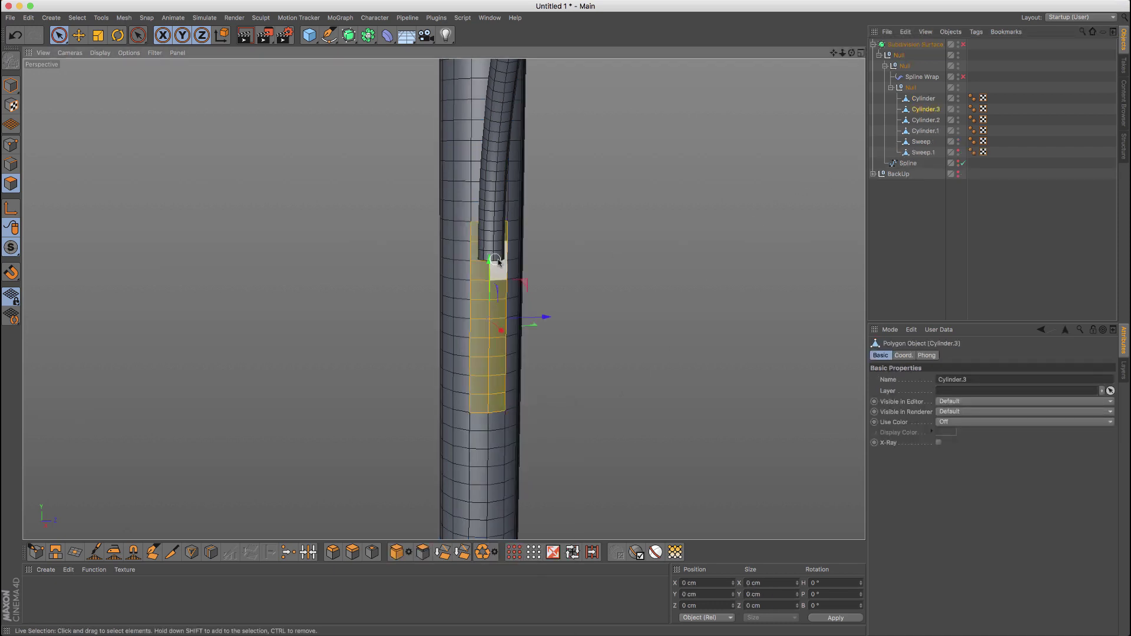
{"action": "left_click_drag", "start_coordinate": [496, 308], "coordinate": [512, 337], "text": "alt"}
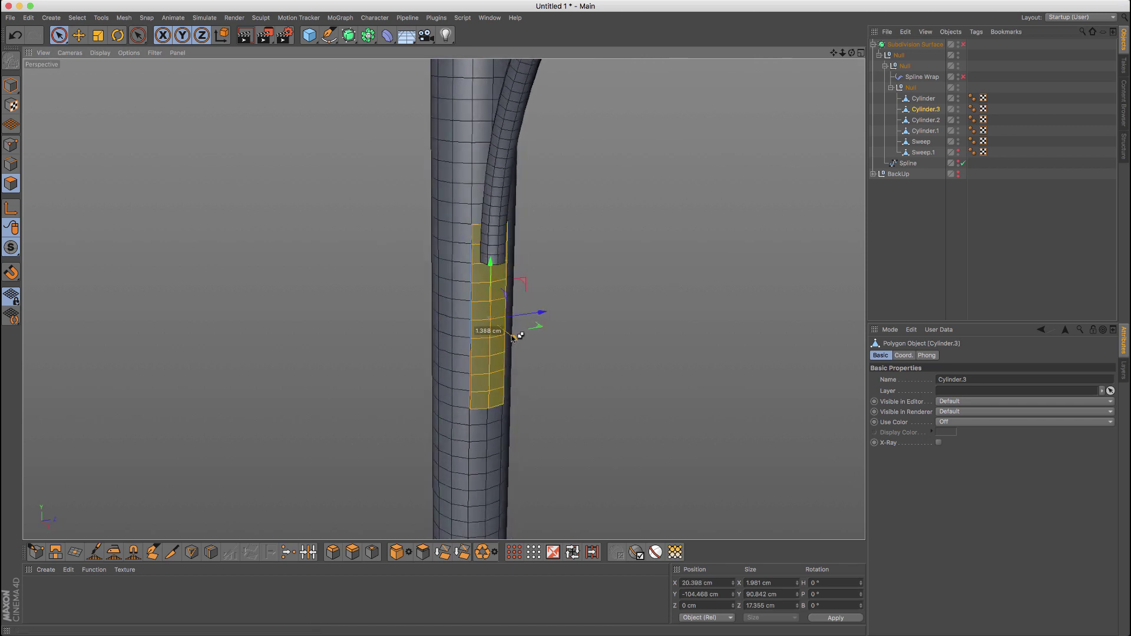
{"action": "left_click", "coordinate": [532, 266]}
Select the polygons in the patch's upper middle and raise them outward about 10 cm into a block with sloping ends
{"action": "left_click_drag", "start_coordinate": [488, 259], "coordinate": [491, 263]}
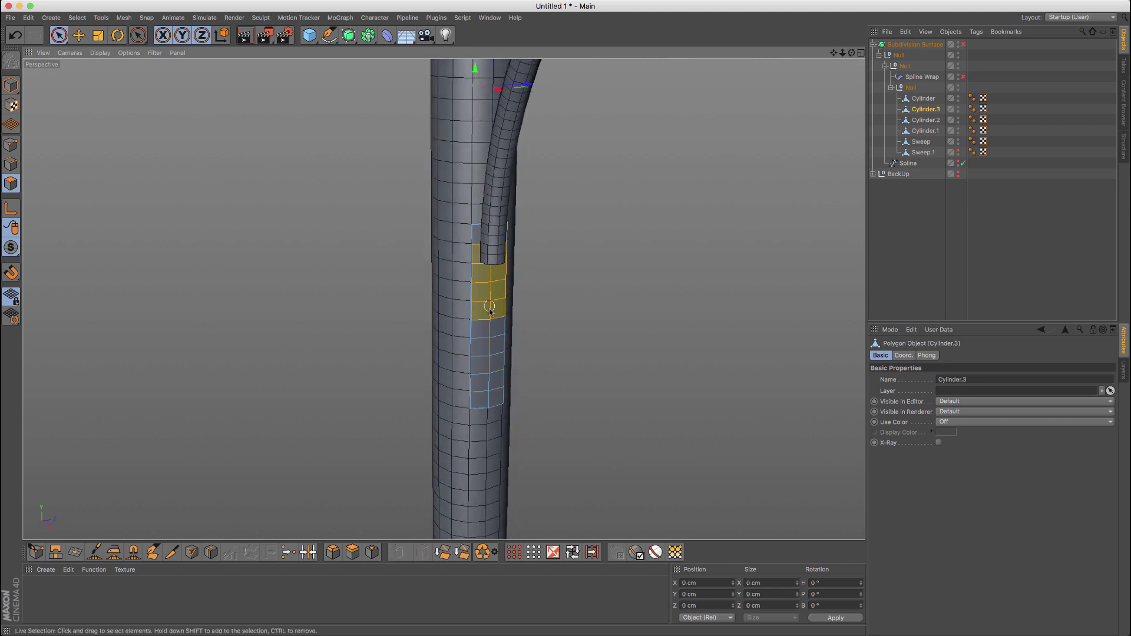
{"action": "mouse_move", "coordinate": [490, 309]}
{"action": "left_mouse_down"}
{"action": "mouse_move", "coordinate": [490, 321]}
{"action": "mouse_move", "coordinate": [519, 307]}
{"action": "mouse_move", "coordinate": [495, 279]}
{"action": "mouse_move", "coordinate": [523, 314]}
{"action": "left_mouse_up"}
{"action": "left_click", "coordinate": [561, 272]}
{"action": "key", "text": "super+z"}
{"action": "key", "text": "d"}
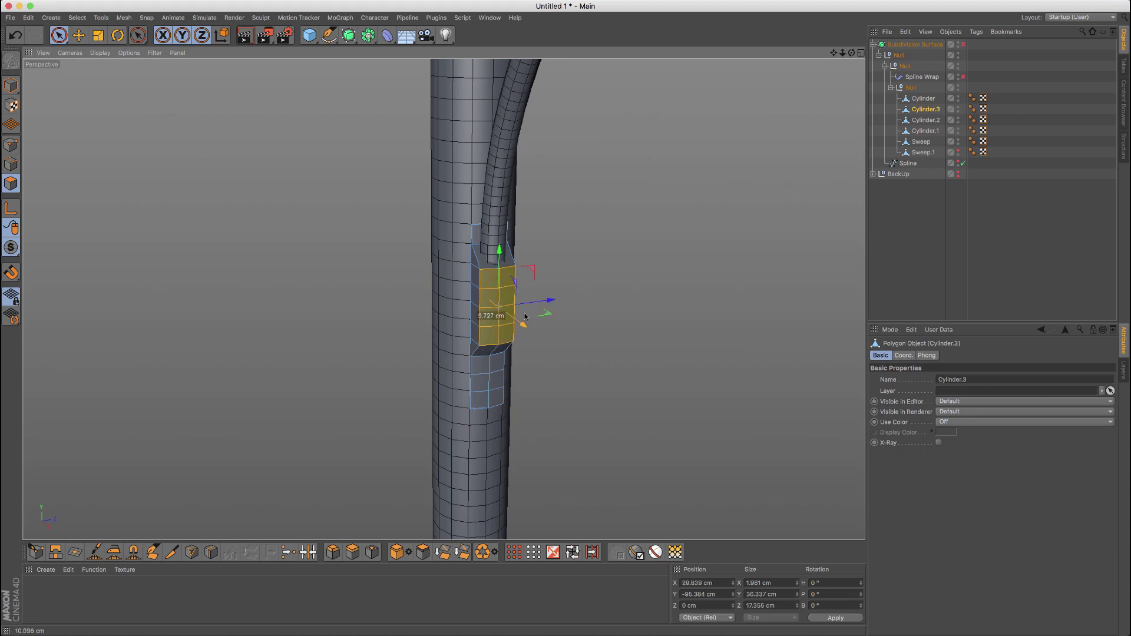
Move the polygon row below the raised block outward to about X 22.4 cm, and undo its sideways shift
{"action": "key", "text": "space"}
{"action": "left_click", "coordinate": [488, 364]}
{"action": "key", "text": "d"}
{"action": "left_click_drag", "start_coordinate": [508, 375], "coordinate": [513, 386]}
{"action": "key", "text": "space"}
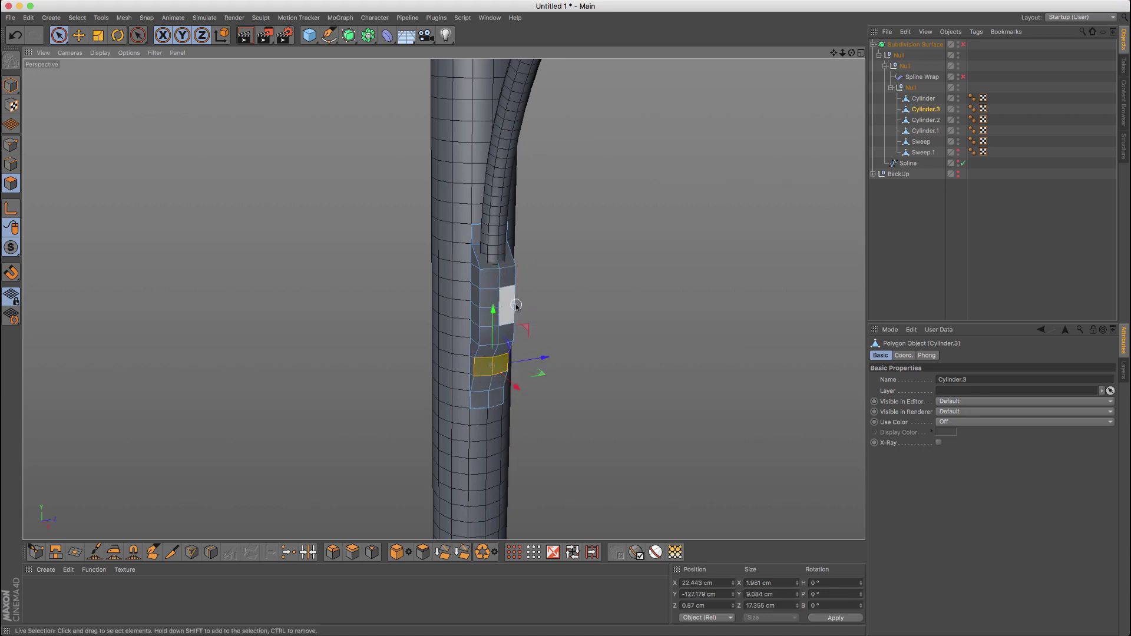
{"action": "key", "text": "super+z"}
Toggle the Subdivision Surface on and off and examine the raised block beside the cable's end from the side
{"action": "key", "text": "q"}
{"action": "left_click_drag", "start_coordinate": [489, 277], "coordinate": [350, 239], "text": "alt"}
{"action": "scroll", "coordinate": [489, 241], "scroll_direction": "up", "scroll_amount": 4}
{"action": "key", "text": "q"}
{"action": "scroll", "coordinate": [488, 250], "scroll_direction": "up", "scroll_amount": 3}
{"action": "right_click_drag", "start_coordinate": [511, 244], "coordinate": [616, 216], "text": "alt"}
{"action": "left_click_drag", "start_coordinate": [526, 225], "coordinate": [473, 232], "text": "alt"}
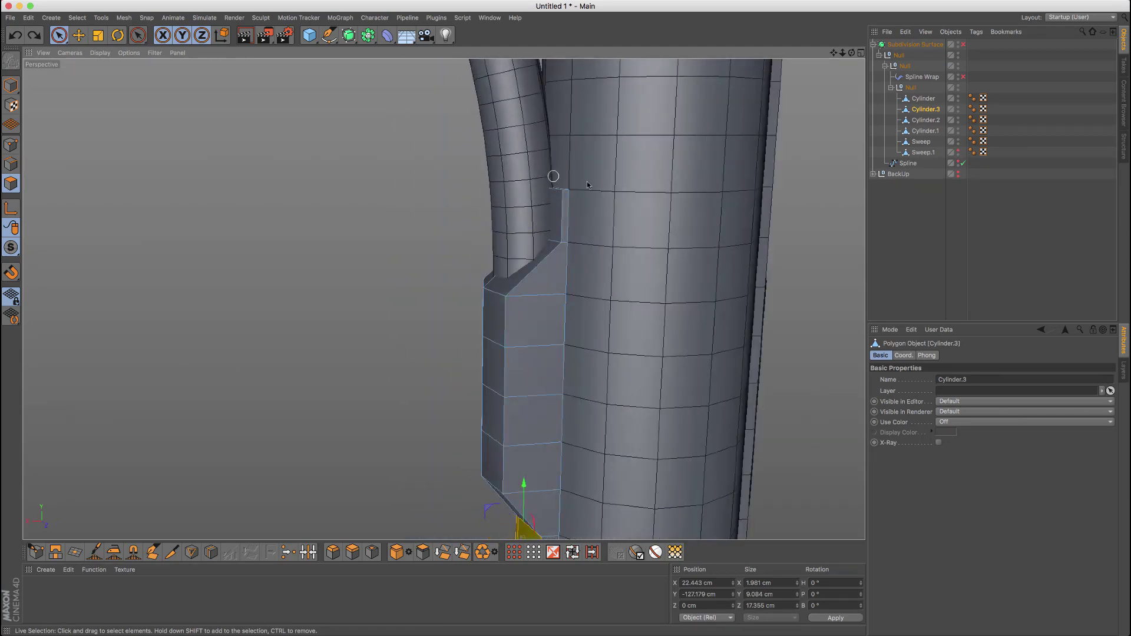
Delete the Sweep cable object from the hose group
{"action": "left_click", "coordinate": [921, 142]}
{"action": "scroll", "coordinate": [528, 209], "scroll_direction": "down", "scroll_amount": 2}
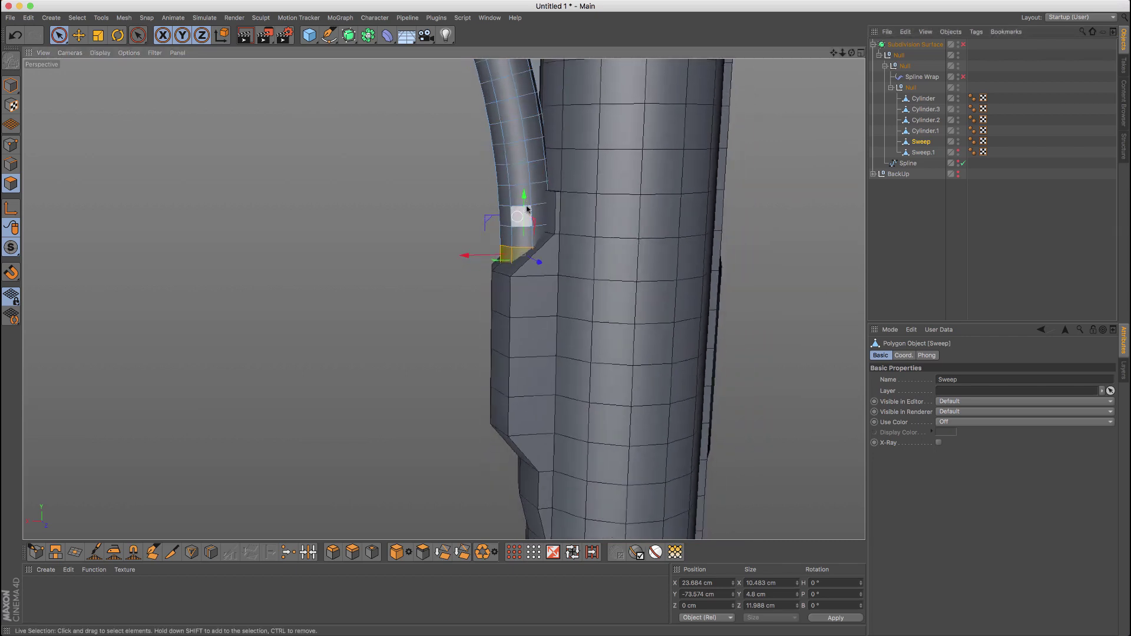
{"action": "key", "text": "Delete"}
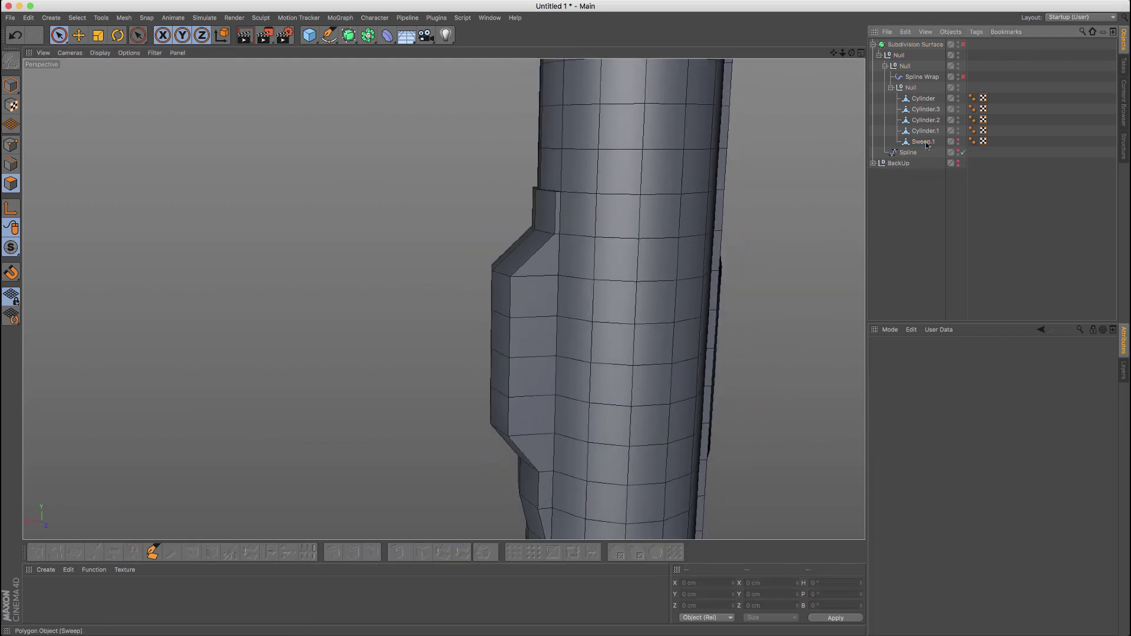
Copy the Sweep cable from the BackUp group into the hose group, above the hidden Sweep.1
{"action": "left_click", "coordinate": [874, 163]}
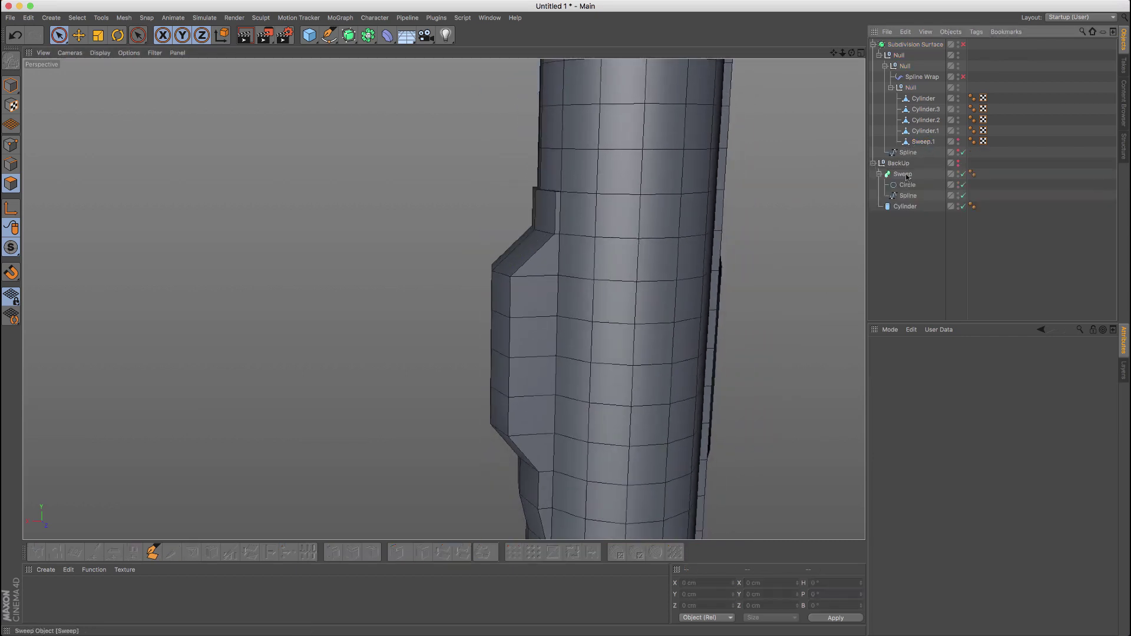
{"action": "left_click", "coordinate": [901, 174]}
{"action": "left_click_drag", "start_coordinate": [918, 140], "coordinate": [918, 141], "text": "ctrl"}
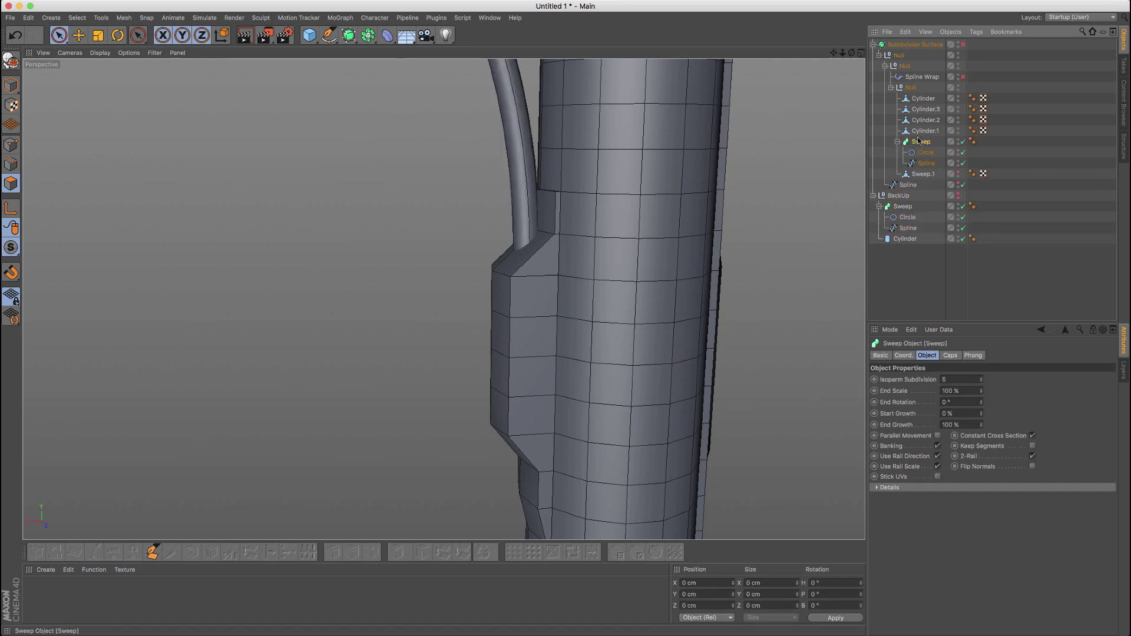
Move the lower end point of the copied cable's spline outward along X by about 2.5 cm toward the block's outer edge
{"action": "left_click", "coordinate": [926, 163]}
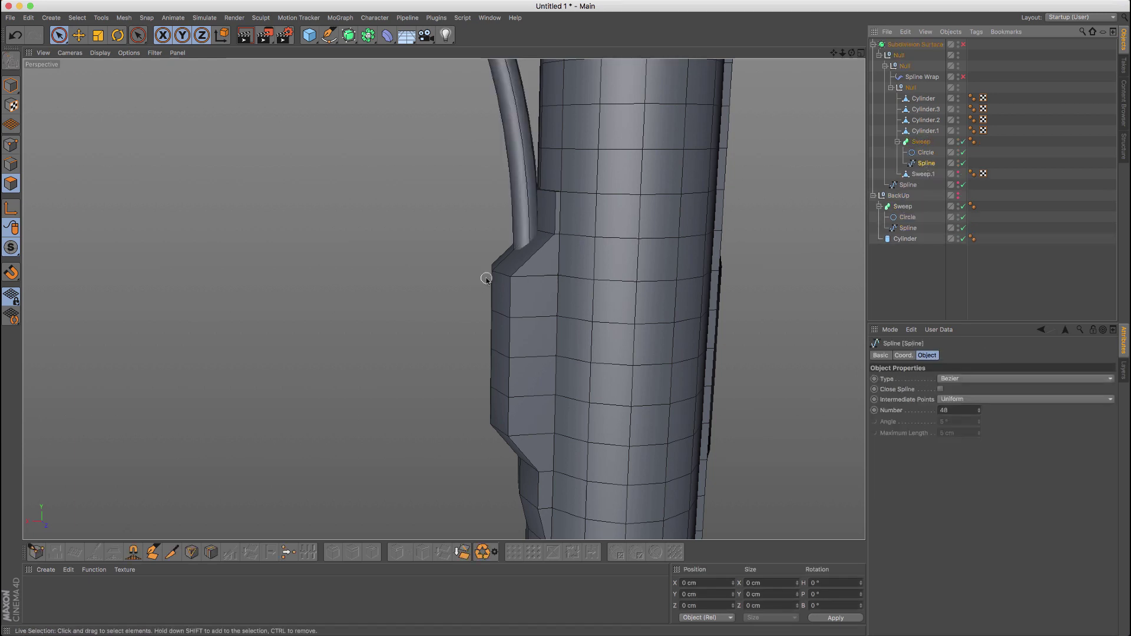
{"action": "key", "text": "0"}
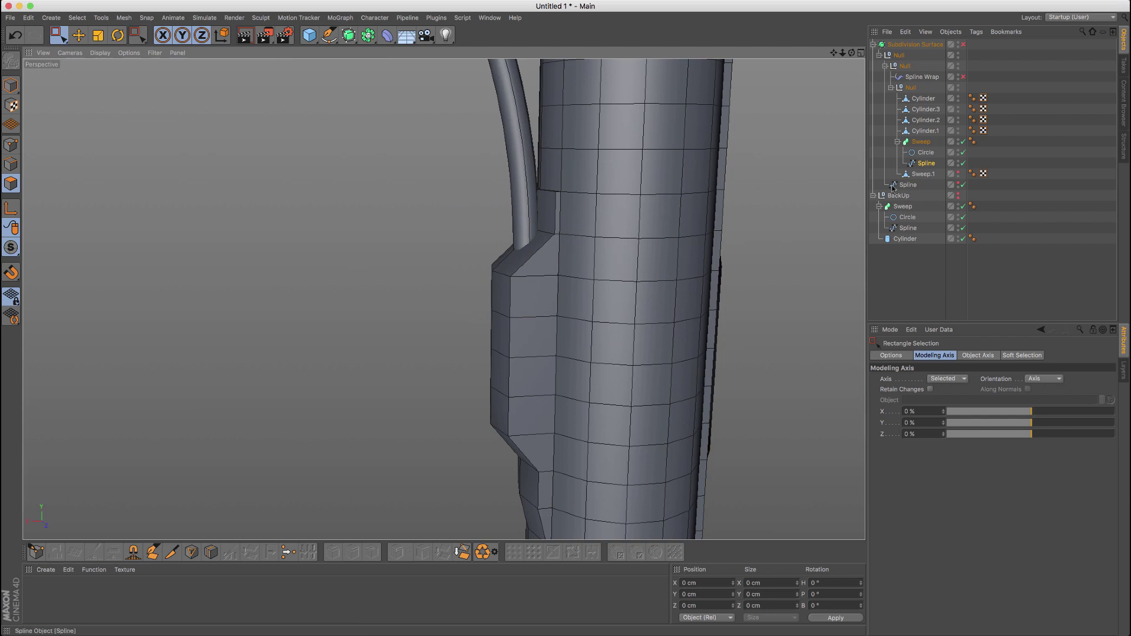
{"action": "left_click", "coordinate": [920, 165]}
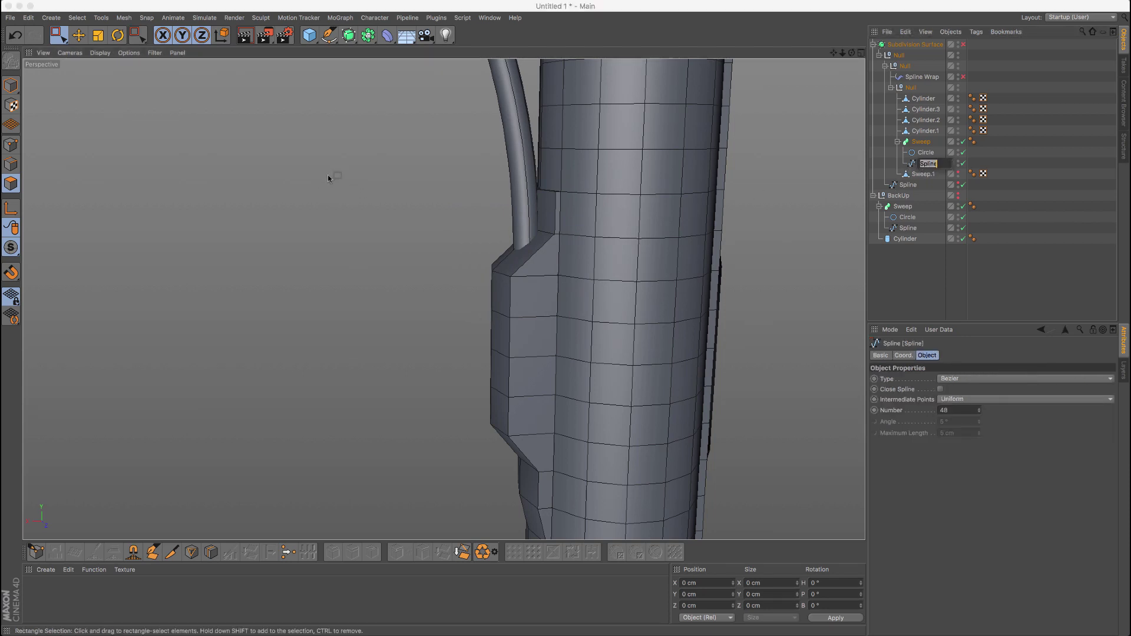
{"action": "left_click", "coordinate": [11, 144]}
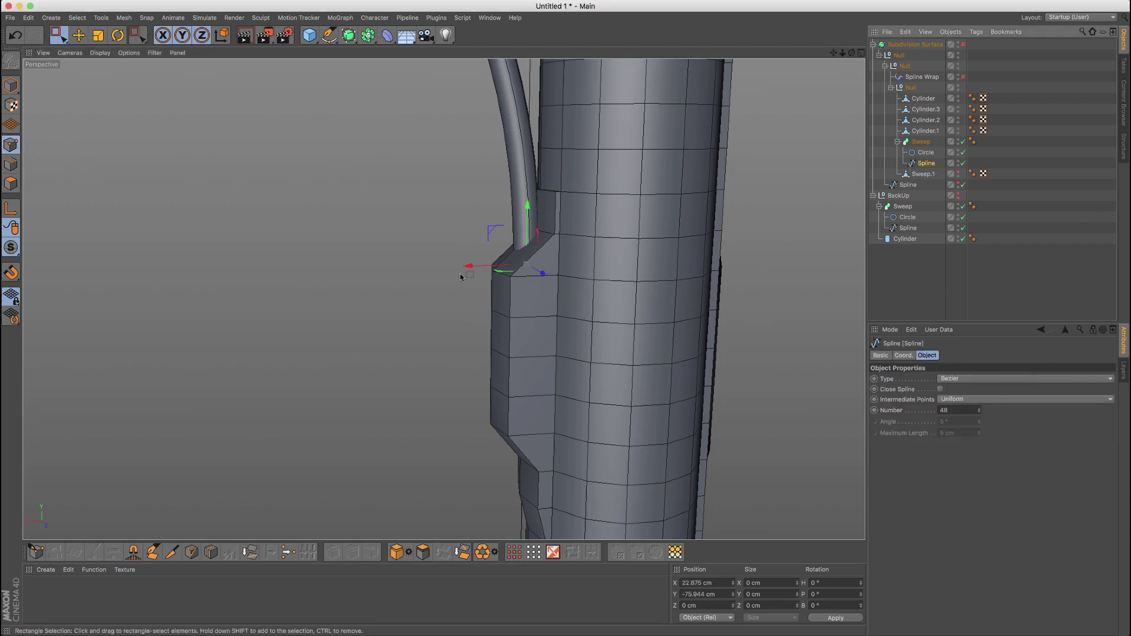
{"action": "left_click_drag", "start_coordinate": [461, 277], "coordinate": [463, 276]}
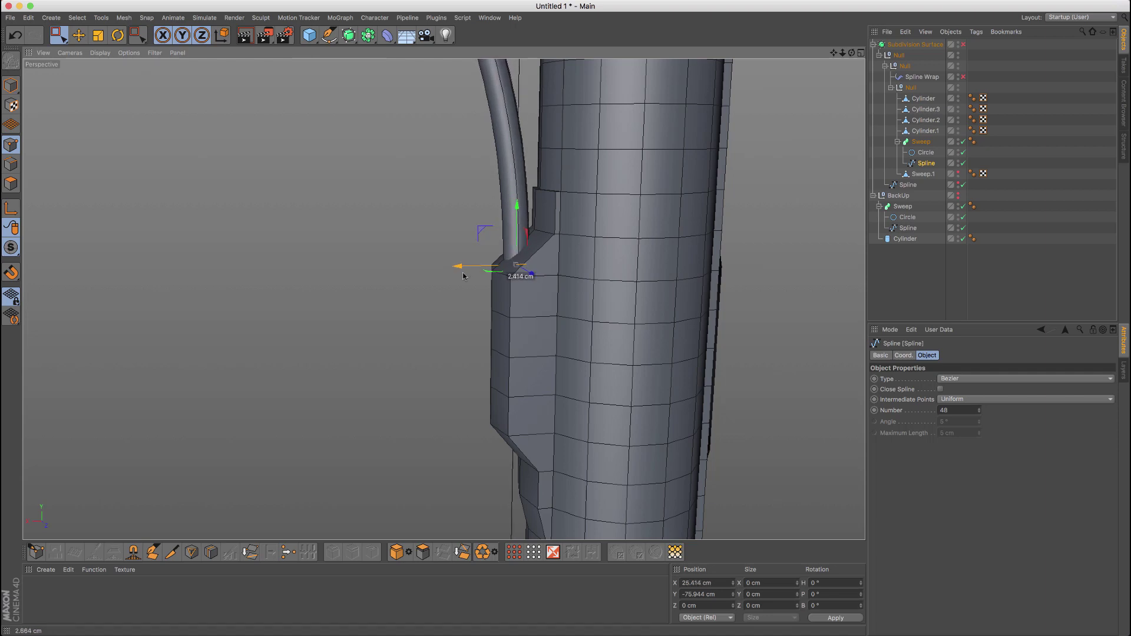
Try a radius of 5 cm for the cable's Circle profile, and settle on 4.5 cm
{"action": "left_click", "coordinate": [925, 153]}
{"action": "type", "text": "5"}
{"action": "key", "text": "Return"}
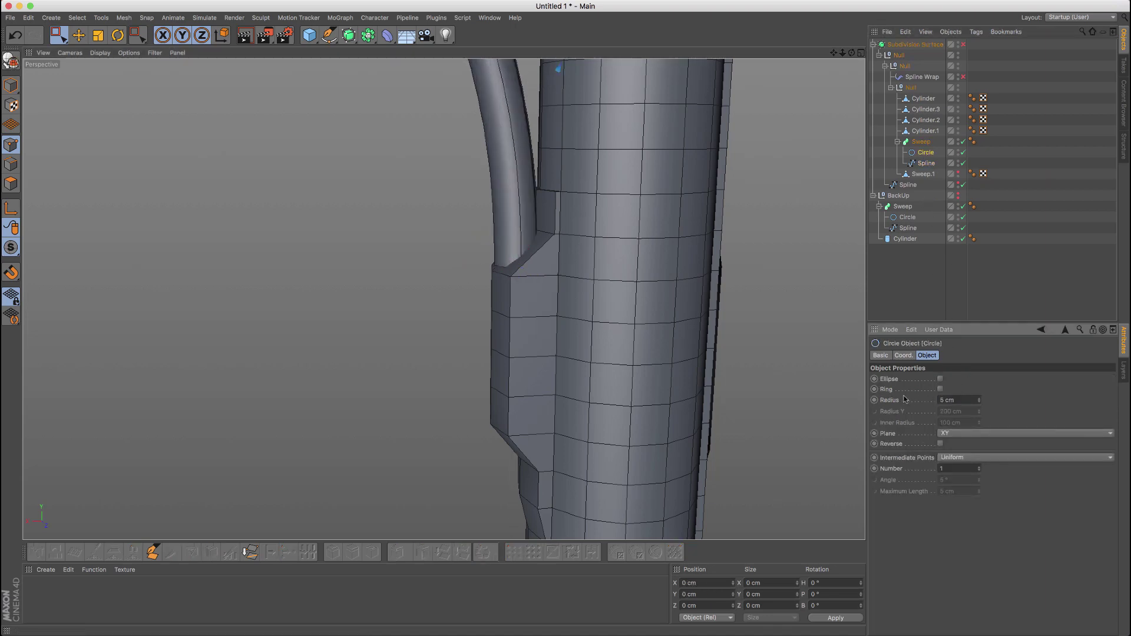
{"action": "type", "text": "4.5"}
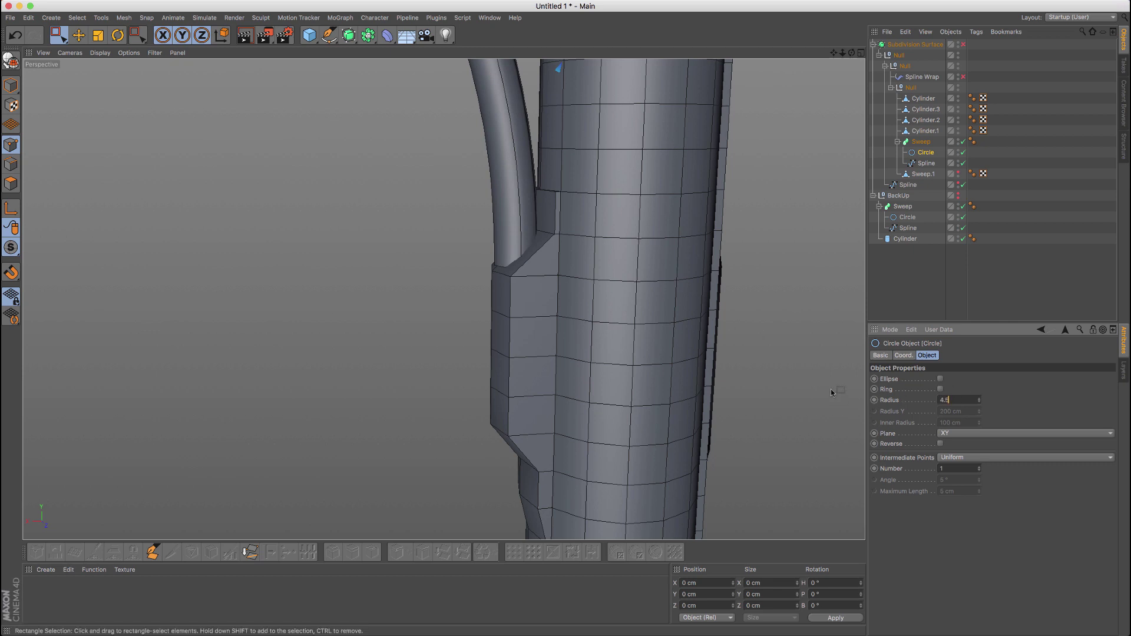
{"action": "key", "text": "Return"}
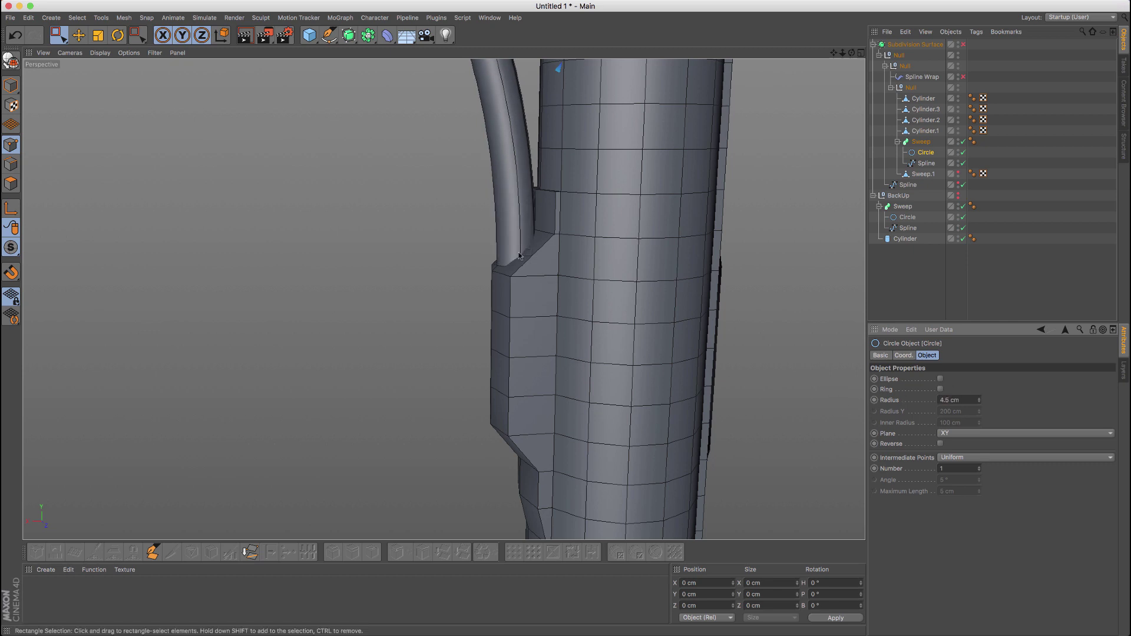
{"action": "left_click_drag", "start_coordinate": [519, 255], "coordinate": [701, 247], "text": "alt"}
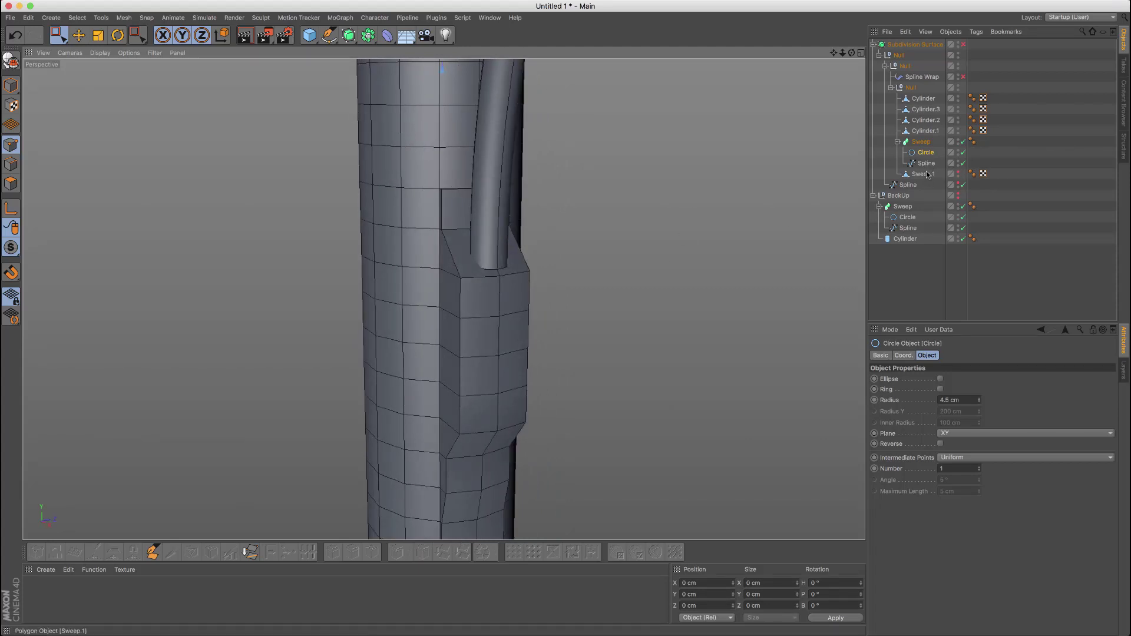
Select the upper three points along the middle edge of the Cylinder.3 block's front and move them outward along X about 1.7 cm
{"action": "left_click", "coordinate": [897, 142]}
{"action": "left_click", "coordinate": [922, 131]}
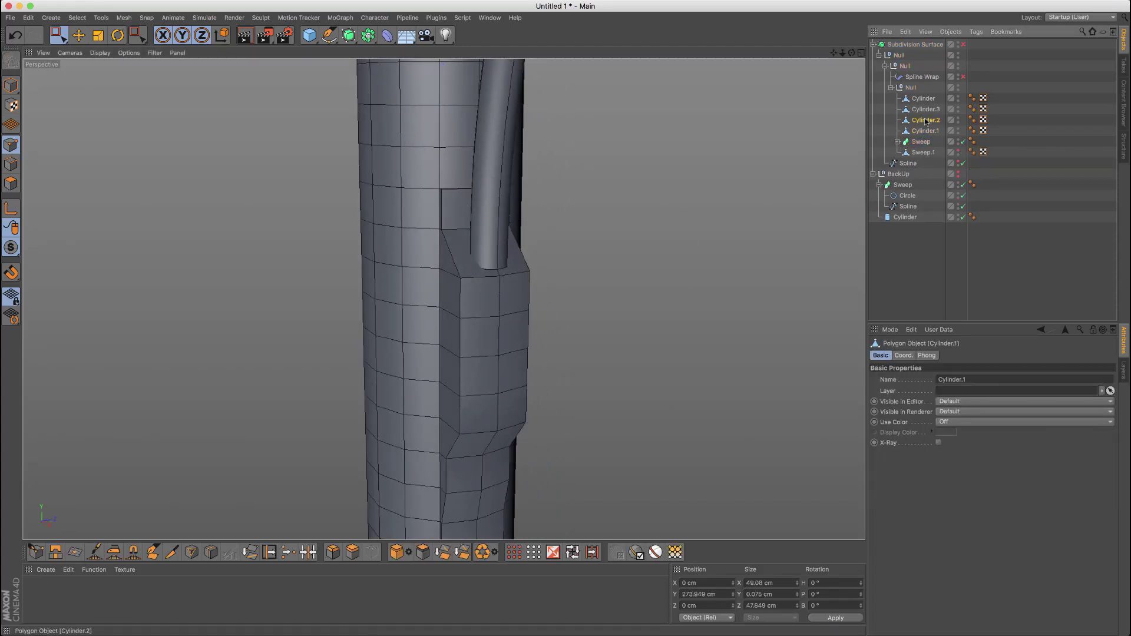
{"action": "left_click", "coordinate": [925, 109]}
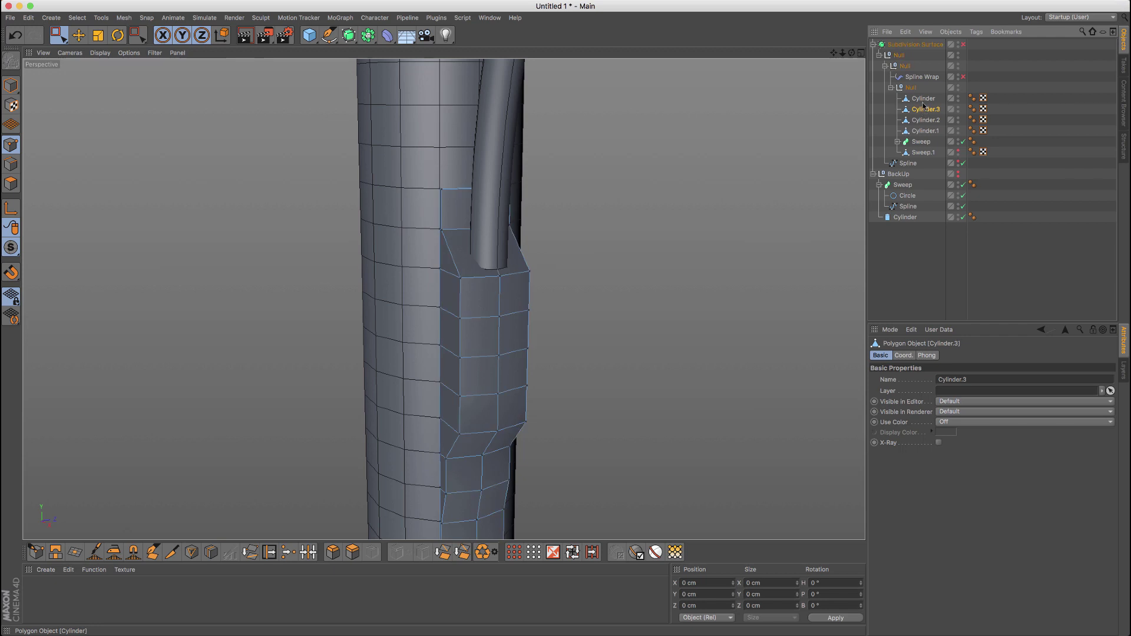
{"action": "left_click", "coordinate": [58, 35]}
{"action": "left_click", "coordinate": [89, 46]}
{"action": "left_click_drag", "start_coordinate": [503, 279], "coordinate": [500, 357]}
{"action": "left_click_drag", "start_coordinate": [469, 319], "coordinate": [540, 340], "text": "alt"}
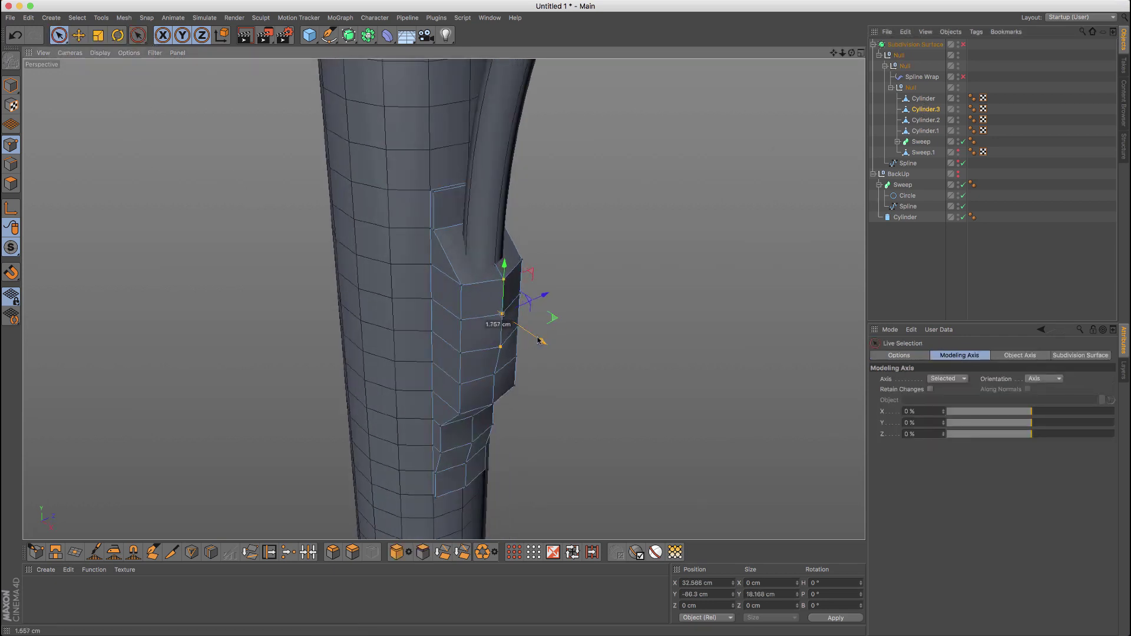
{"action": "left_click_drag", "start_coordinate": [524, 277], "coordinate": [557, 246], "text": "alt"}
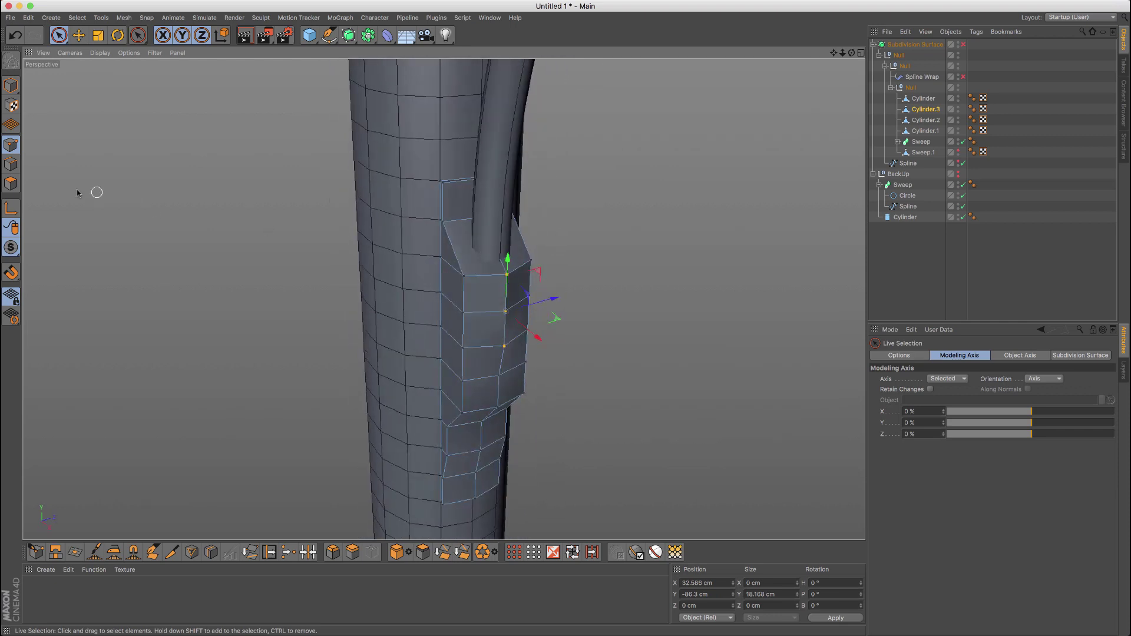
Select the two sloping polygons at the block's upper end where the cable enters
{"action": "left_click", "coordinate": [11, 183]}
{"action": "left_click", "coordinate": [495, 243]}
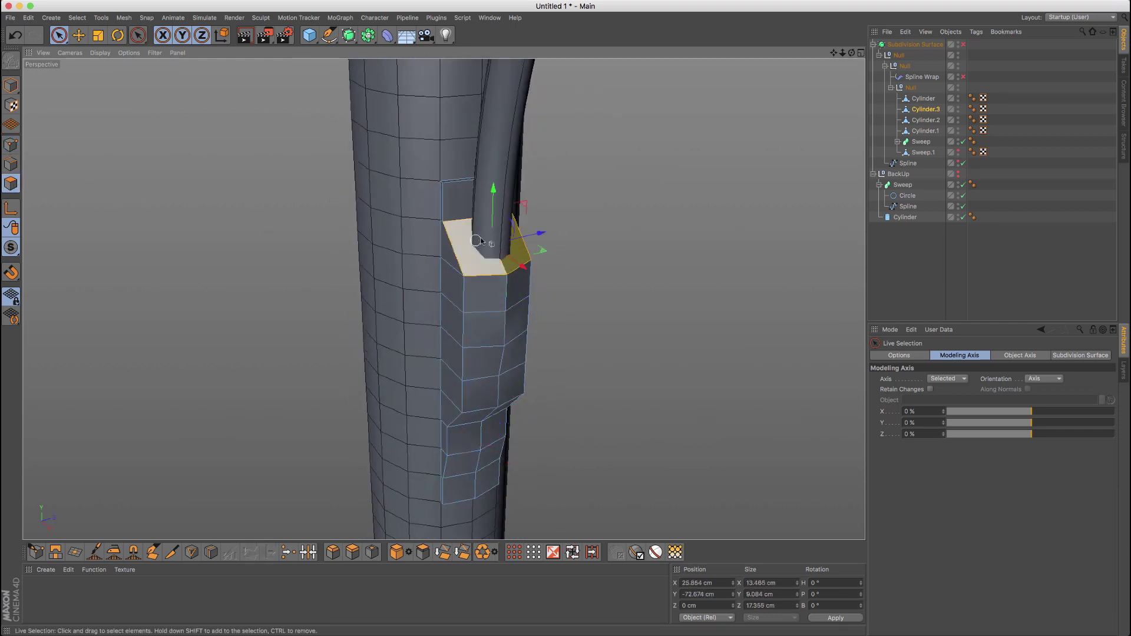
{"action": "scroll", "coordinate": [491, 244], "scroll_direction": "up", "scroll_amount": 2}
{"action": "left_click_drag", "start_coordinate": [491, 244], "coordinate": [441, 245], "text": "alt"}
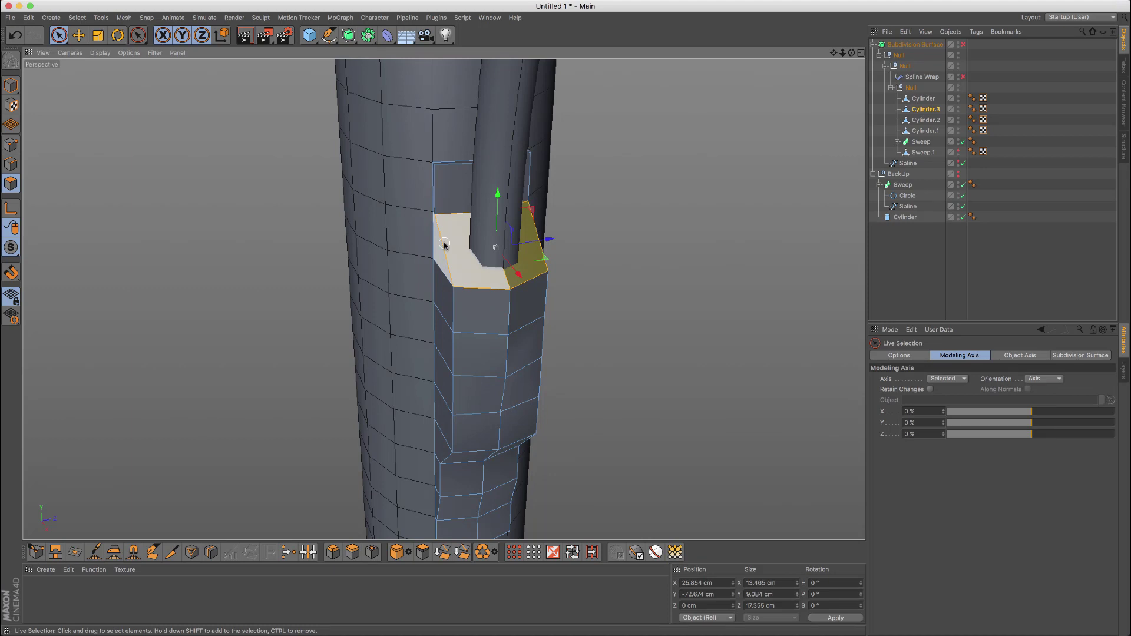
Try an inner extrude of about 0.8 cm on the sloping polygons, and undo it
{"action": "key", "text": "m"}
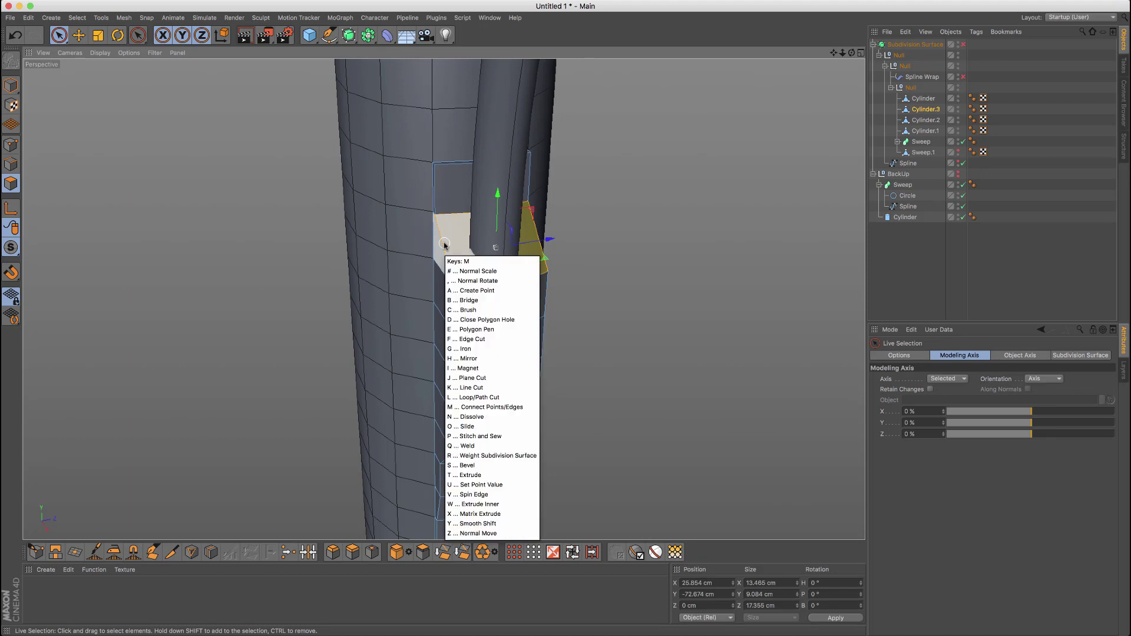
{"action": "key", "text": "w"}
{"action": "left_click_drag", "start_coordinate": [657, 248], "coordinate": [642, 248]}
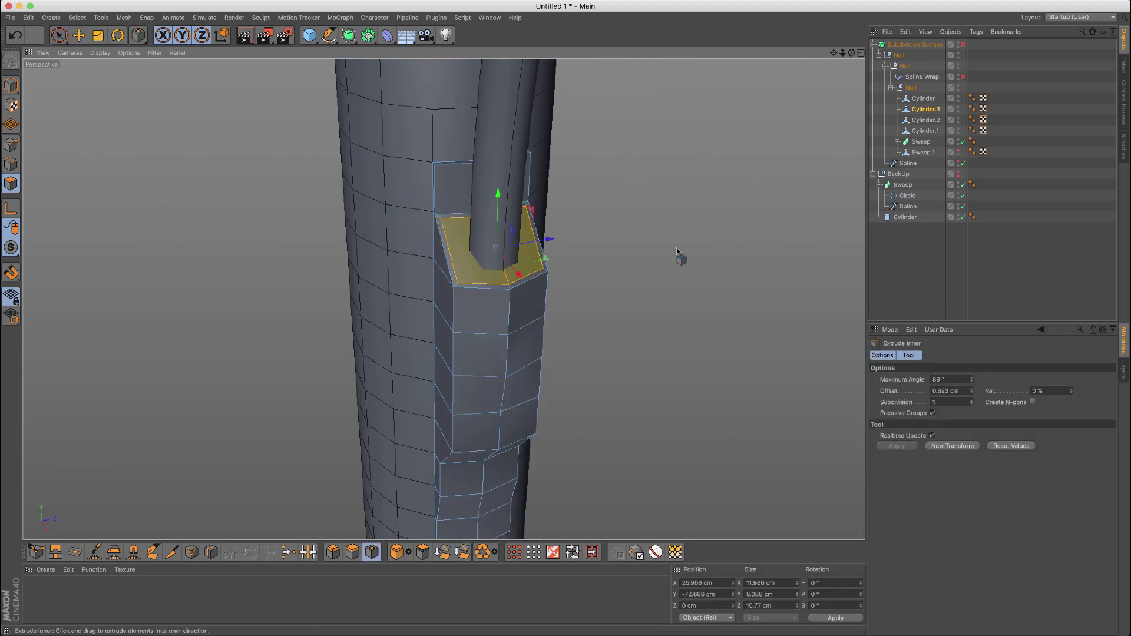
{"action": "key", "text": "ctrl+z"}
Add two lengthwise loop cuts near the block's side edges, at offsets of about 18% and 80%
{"action": "key", "text": "k"}
{"action": "key", "text": "l"}
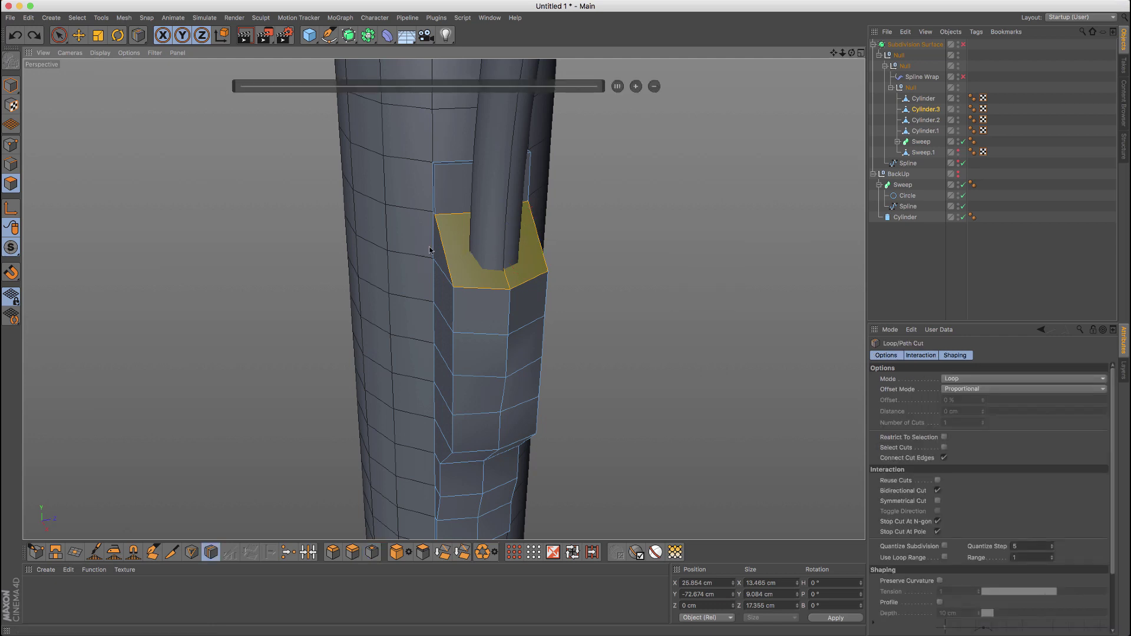
{"action": "left_click", "coordinate": [463, 290]}
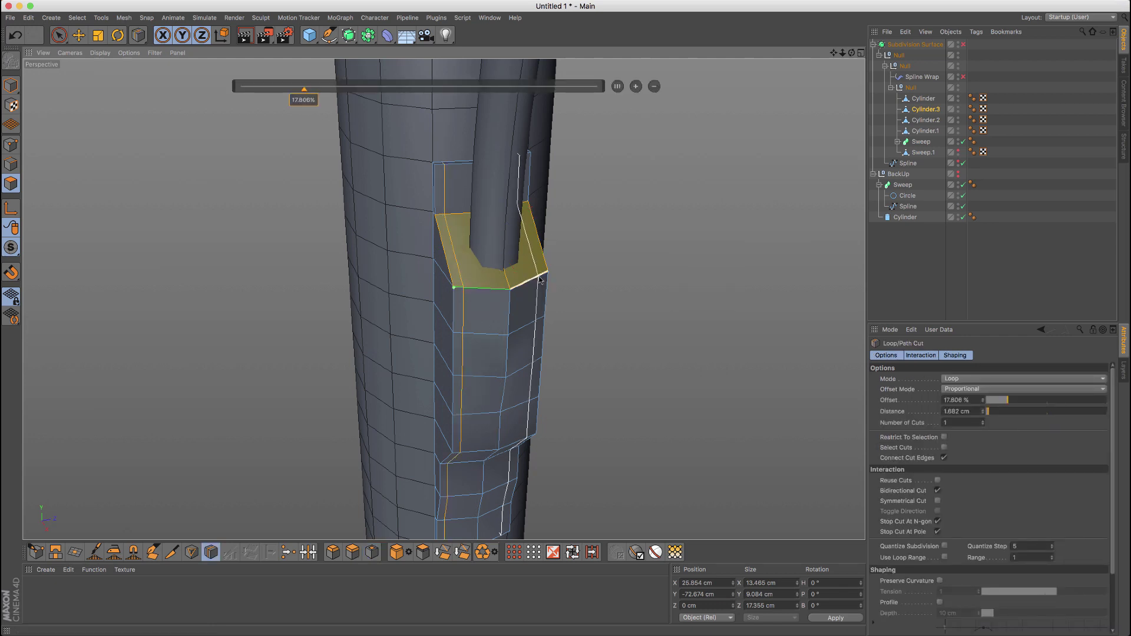
{"action": "left_click", "coordinate": [542, 280]}
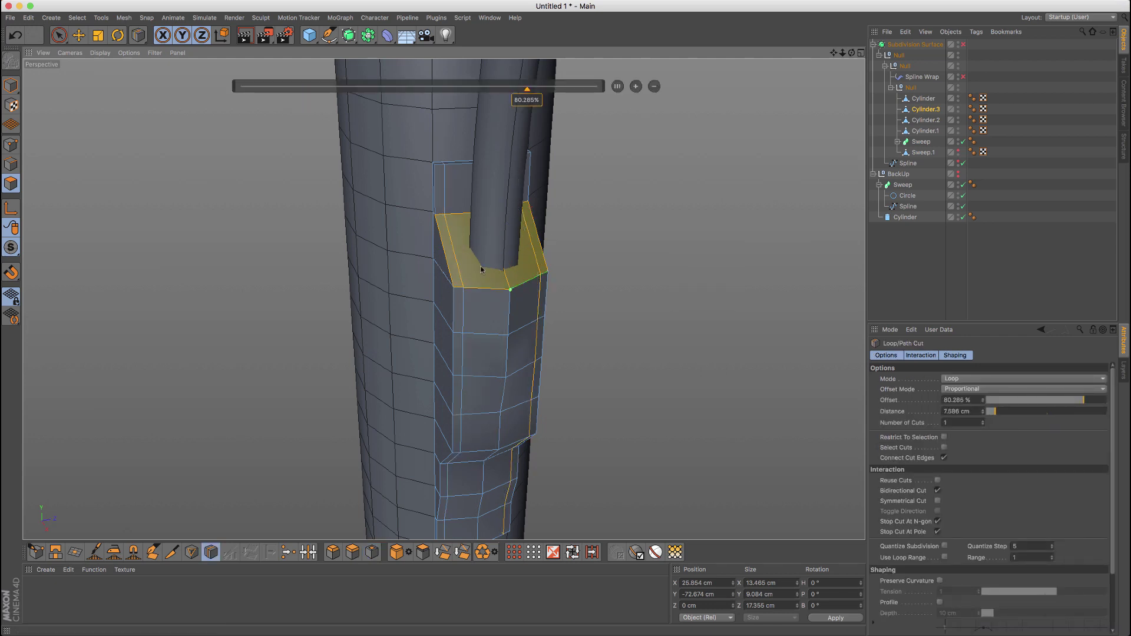
Select only the two inner sloping polygons between the new cuts and inset them with an inner extrude of about 1.2 cm
{"action": "key", "text": "8"}
{"action": "key", "text": "9"}
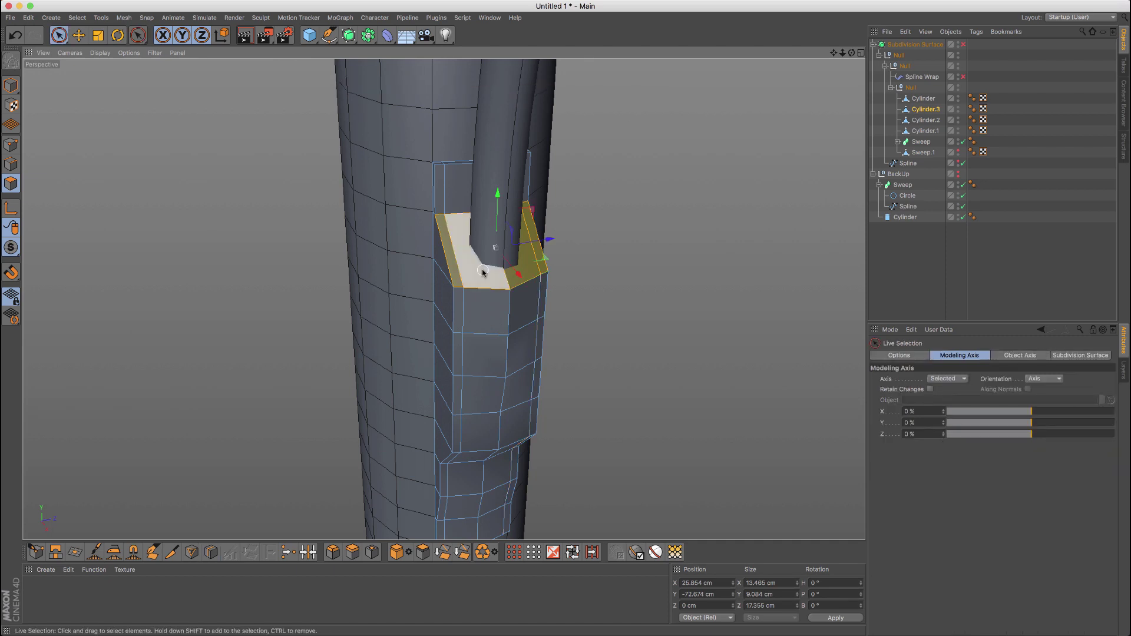
{"action": "left_click_drag", "start_coordinate": [483, 272], "coordinate": [513, 269]}
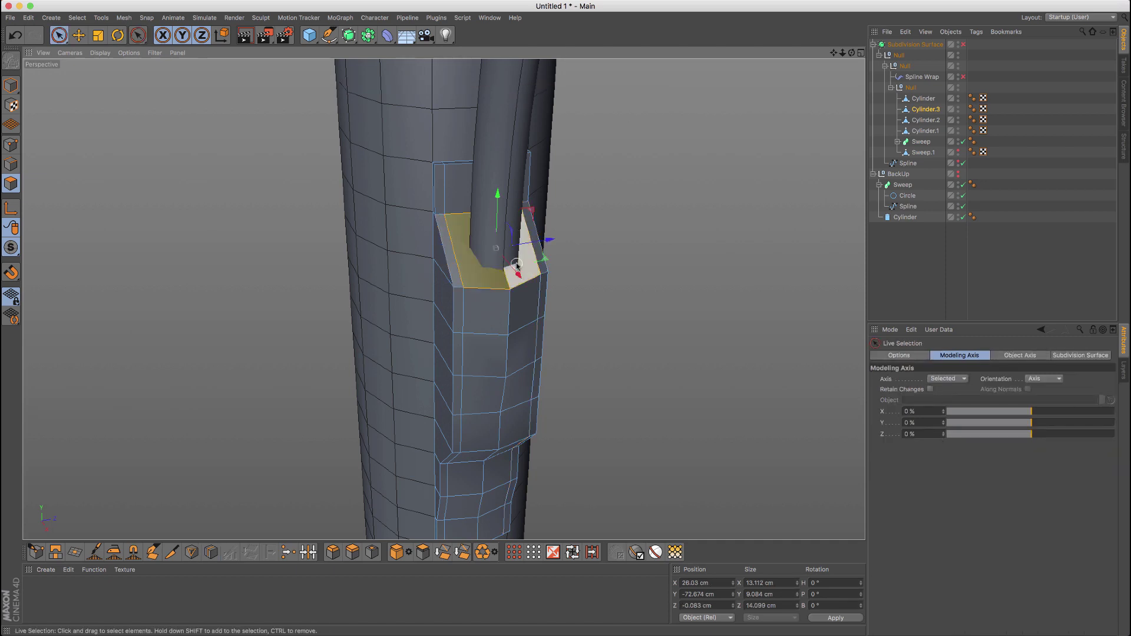
{"action": "key", "text": "i"}
{"action": "left_click_drag", "start_coordinate": [595, 283], "coordinate": [585, 283]}
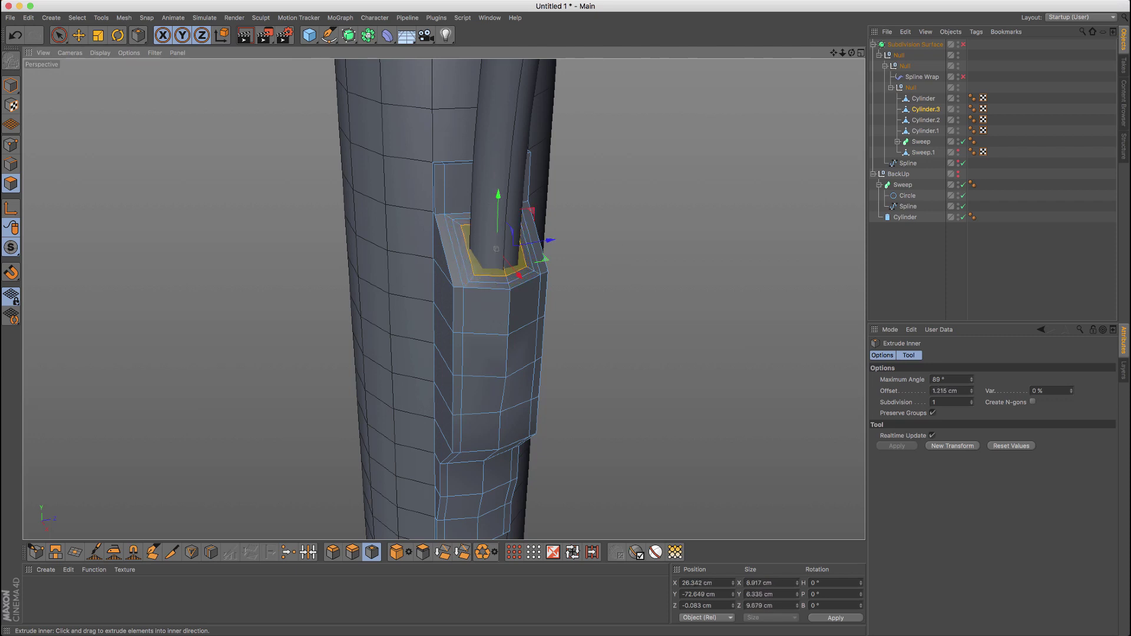
Extrude the inset polygons about 3.7 cm into the block as a recess for the cable, and preview it with the Subdivision Surface
{"action": "key", "text": "m"}
{"action": "key", "text": "t"}
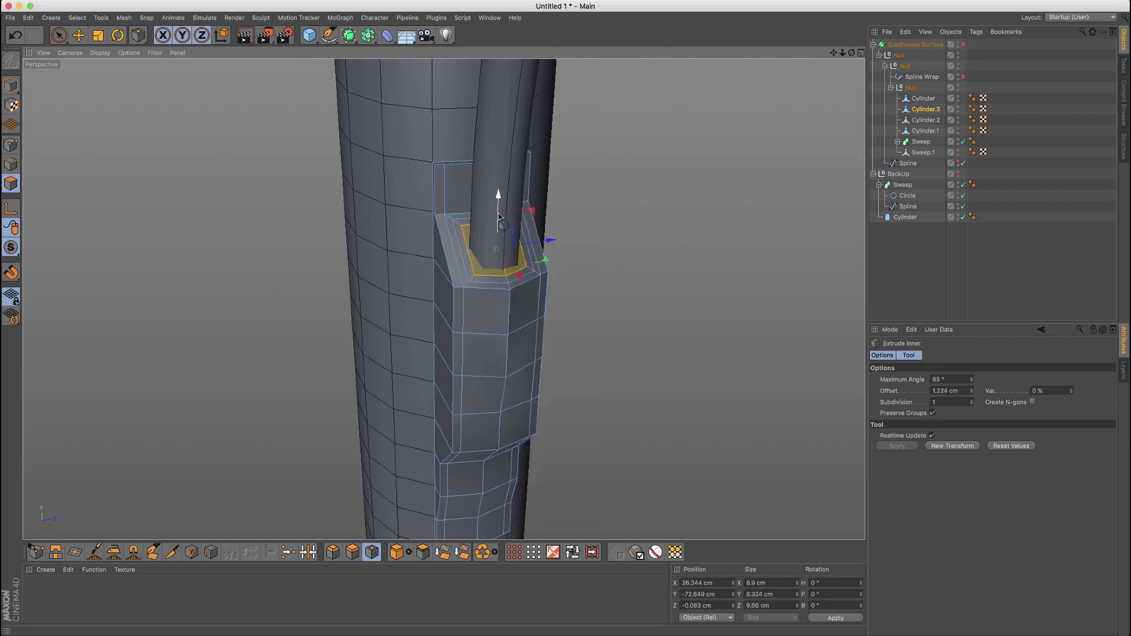
{"action": "left_click_drag", "start_coordinate": [692, 207], "coordinate": [677, 207]}
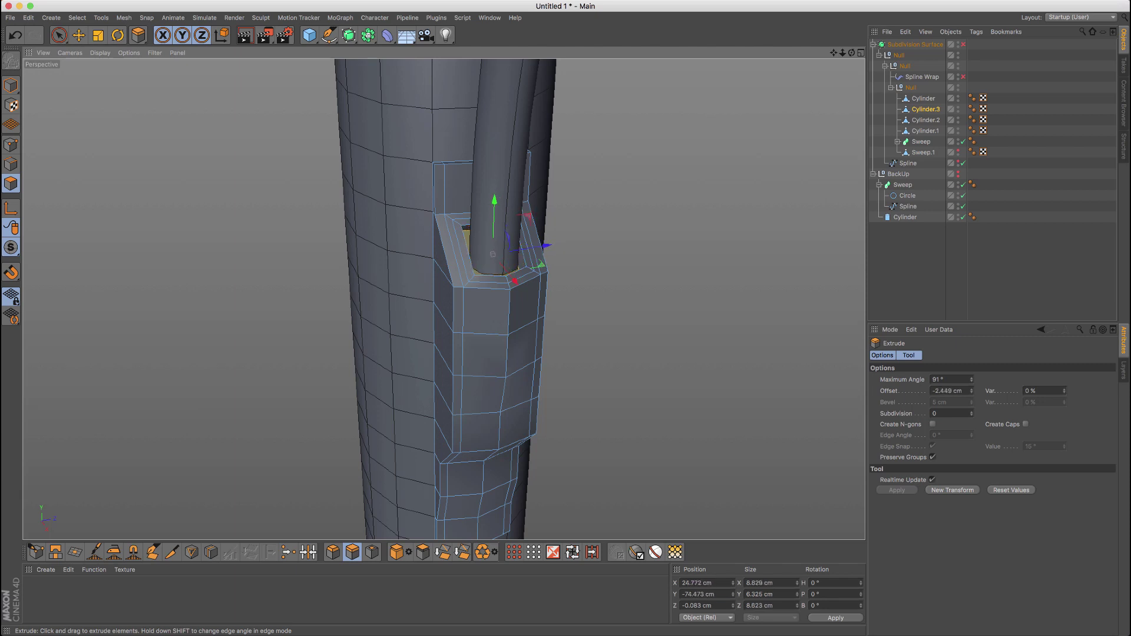
{"action": "key", "text": "q"}
{"action": "key", "text": "Return"}
{"action": "left_click_drag", "start_coordinate": [495, 222], "coordinate": [513, 205], "text": "alt"}
{"action": "key", "text": "q"}
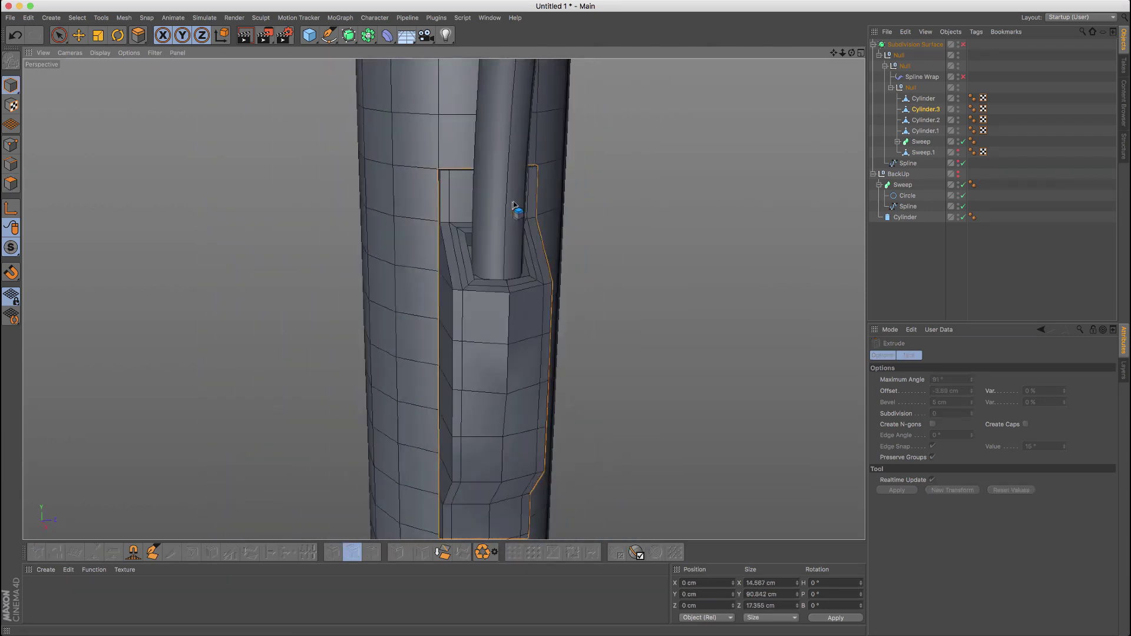
Add a loop cut about halfway across the rim that surrounds the cable recess
{"action": "left_click", "coordinate": [59, 35]}
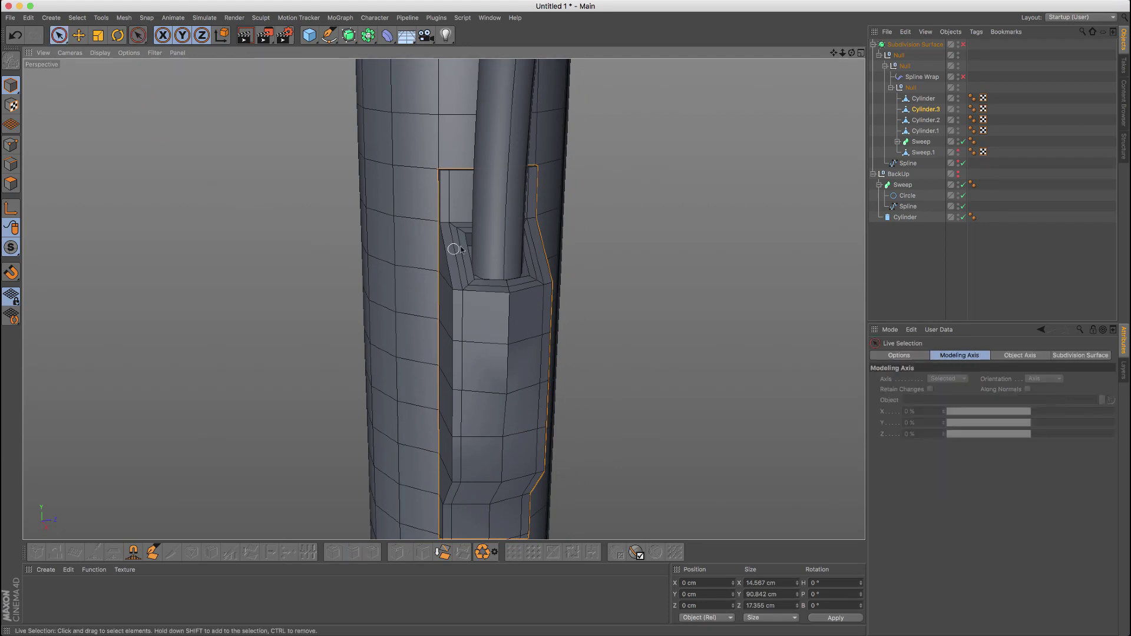
{"action": "left_click_drag", "start_coordinate": [539, 256], "coordinate": [592, 245], "text": "alt"}
{"action": "left_click", "coordinate": [10, 183]}
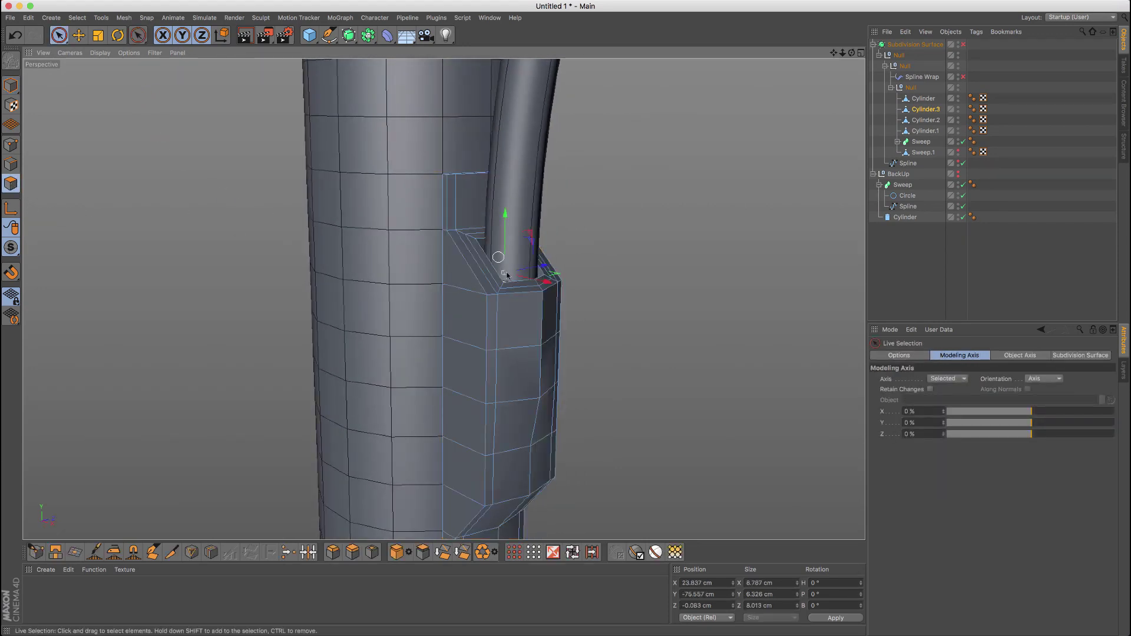
{"action": "scroll", "coordinate": [505, 269], "scroll_direction": "up", "scroll_amount": 5}
{"action": "left_click_drag", "start_coordinate": [508, 272], "coordinate": [462, 289], "text": "alt"}
{"action": "scroll", "coordinate": [510, 292], "scroll_direction": "up", "scroll_amount": 2}
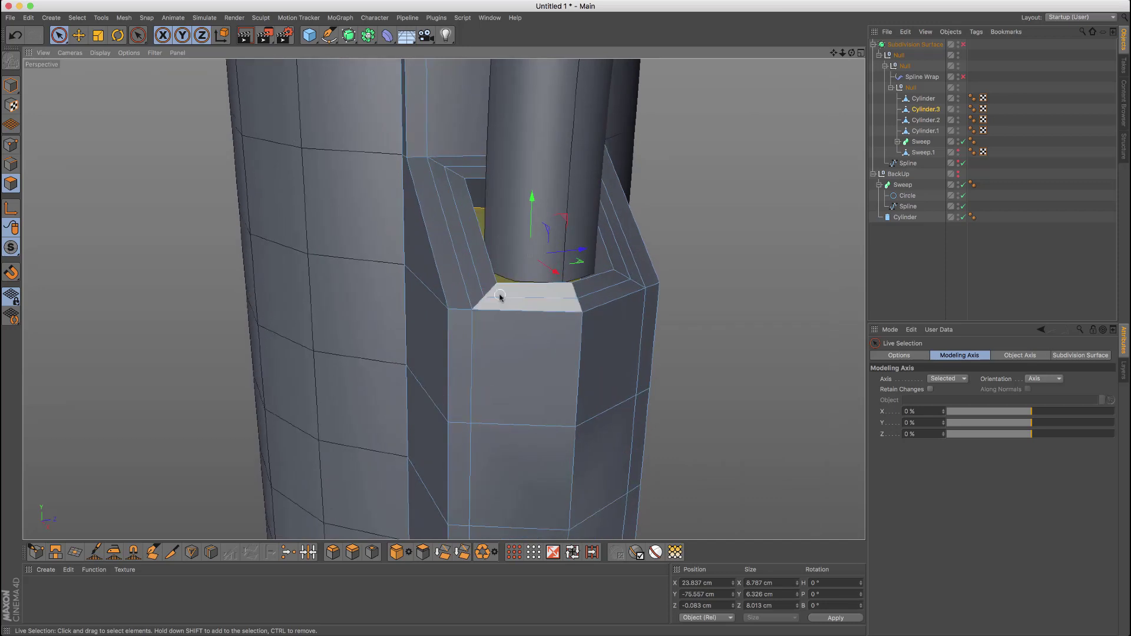
{"action": "key", "text": "k"}
{"action": "key", "text": "l"}
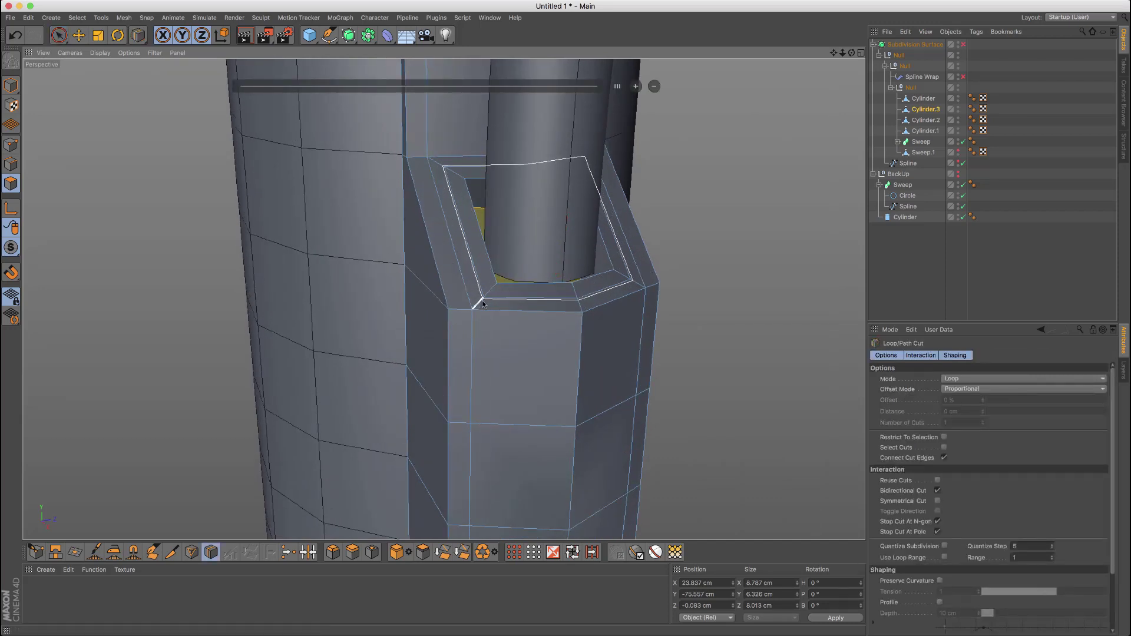
{"action": "left_click", "coordinate": [477, 303]}
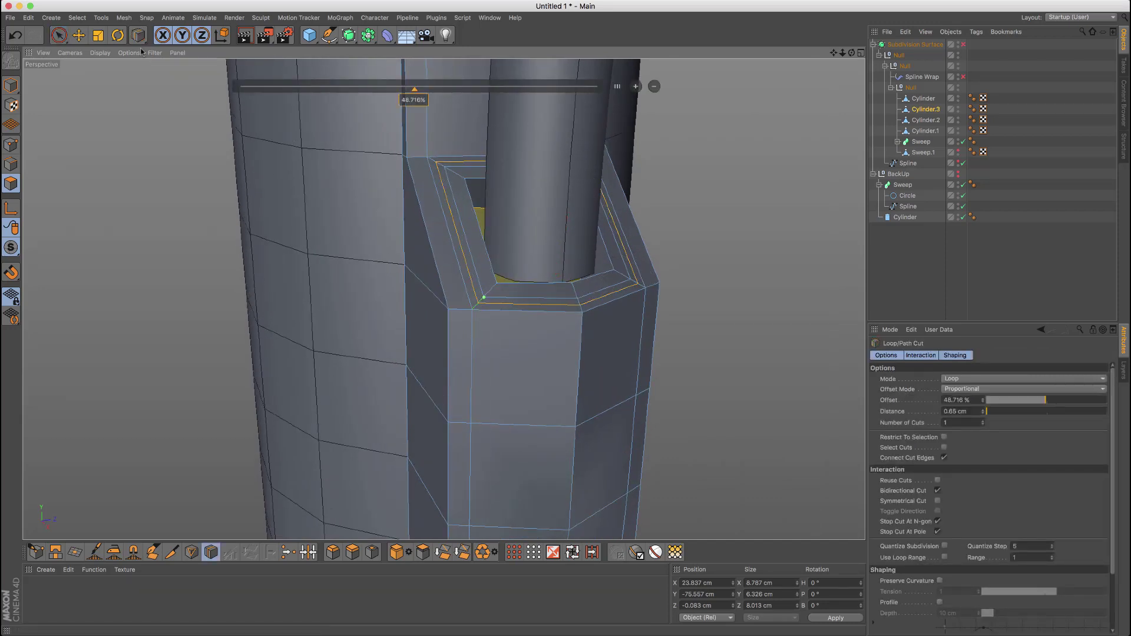
Select the two narrow polygons along the front of the recess rim and turn on the Subdivision Surface
{"action": "left_click", "coordinate": [59, 35]}
{"action": "scroll", "coordinate": [480, 311], "scroll_direction": "up", "scroll_amount": 4}
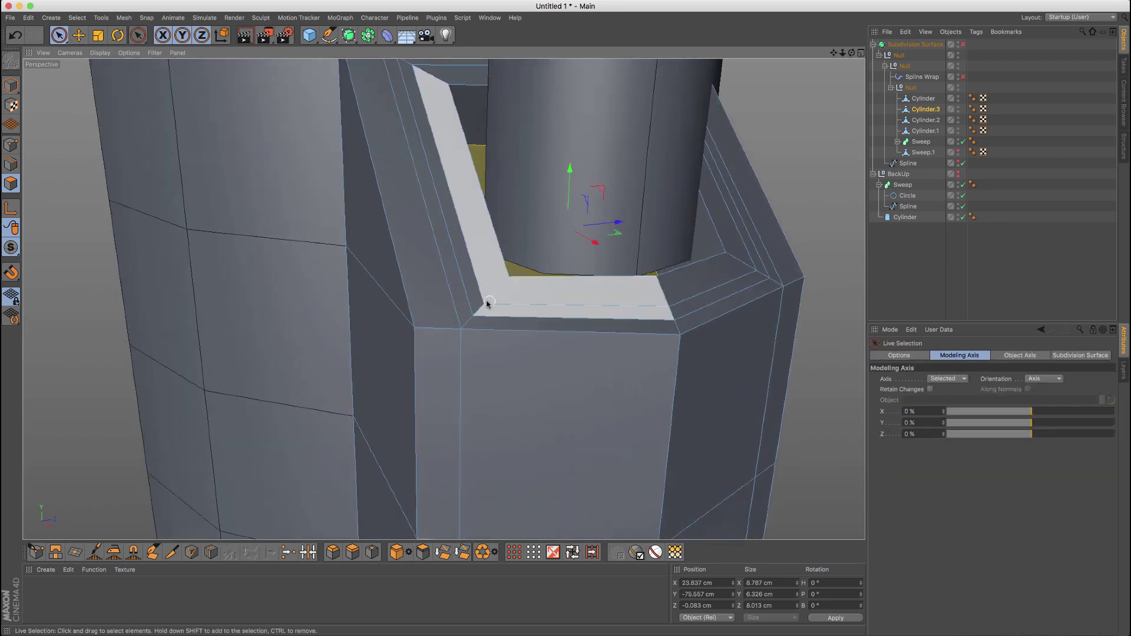
{"action": "double_click", "coordinate": [665, 313]}
{"action": "left_click_drag", "start_coordinate": [642, 296], "coordinate": [560, 204], "text": "alt"}
{"action": "key", "text": "q"}
{"action": "key", "text": "Return"}
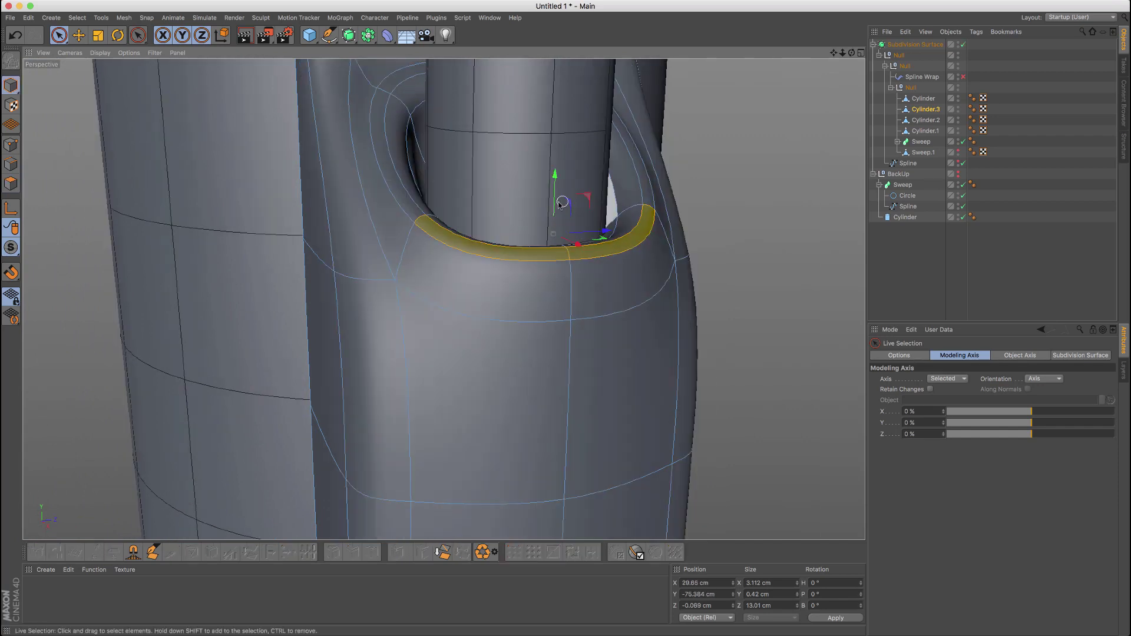
Hide the connector block Cylinder.3, delete the Sweep.1 tube inside it, and show the block again
{"action": "right_click_drag", "start_coordinate": [589, 189], "coordinate": [536, 231], "text": "alt"}
{"action": "left_click_drag", "start_coordinate": [536, 231], "coordinate": [582, 231], "text": "alt"}
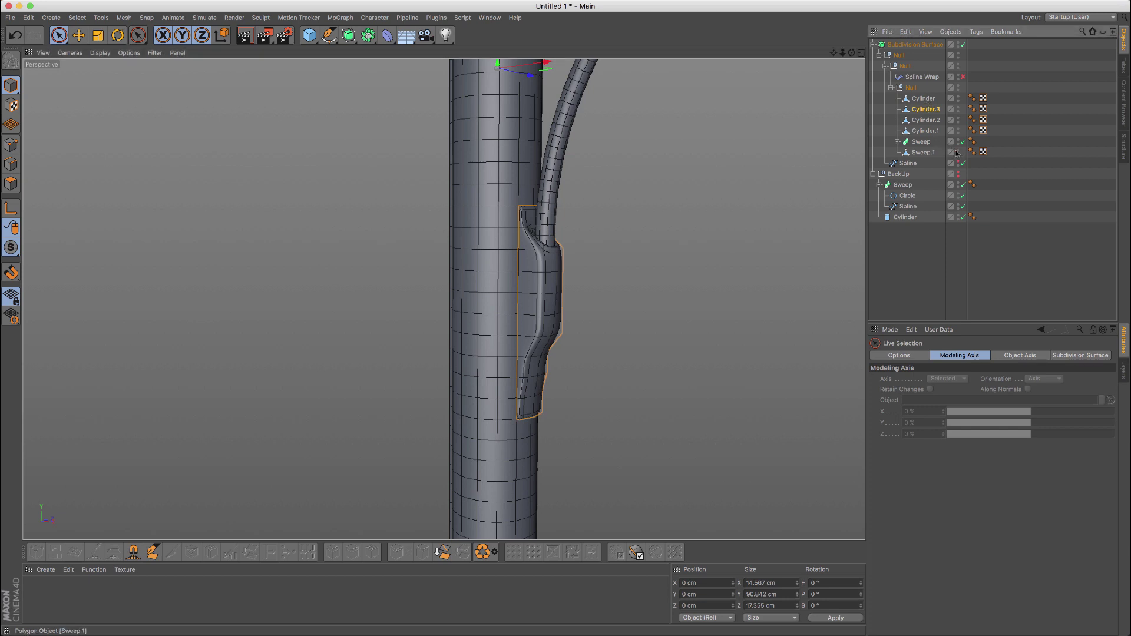
{"action": "left_click", "coordinate": [958, 107]}
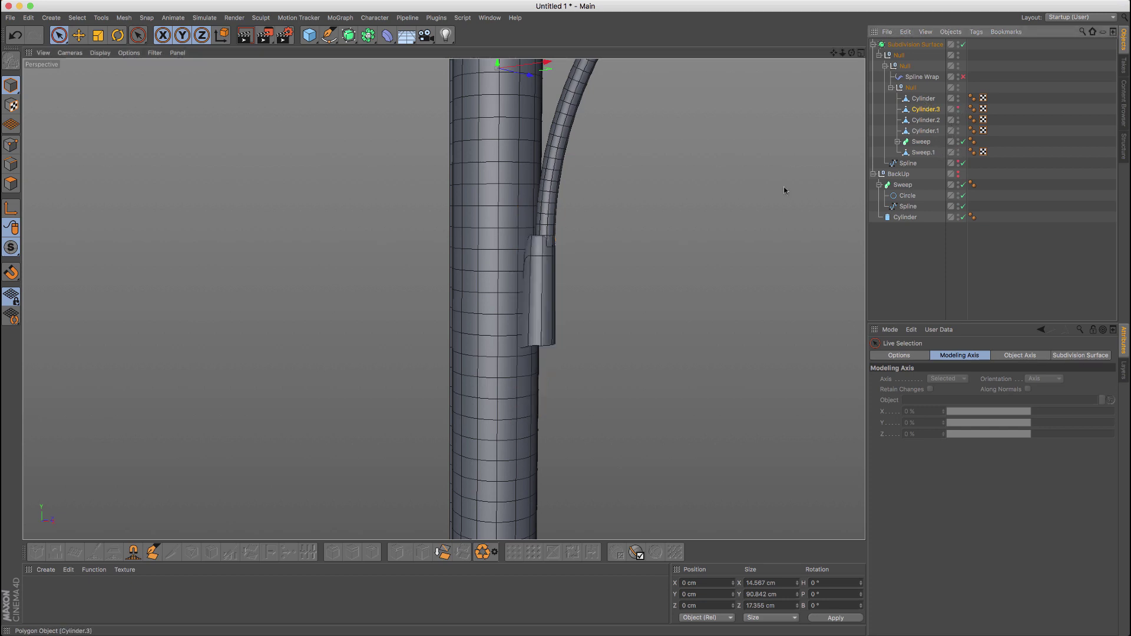
{"action": "left_click_drag", "start_coordinate": [549, 250], "coordinate": [484, 255], "text": "alt"}
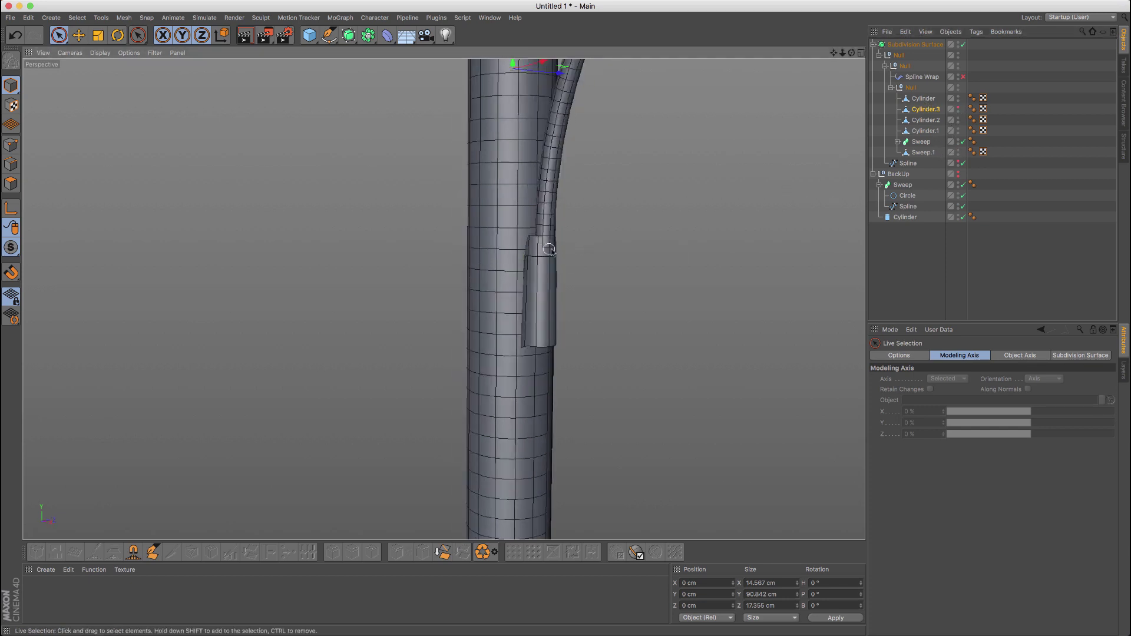
{"action": "left_click", "coordinate": [922, 152]}
{"action": "scroll", "coordinate": [835, 174], "scroll_direction": "up", "scroll_amount": 2}
{"action": "key", "text": "Delete"}
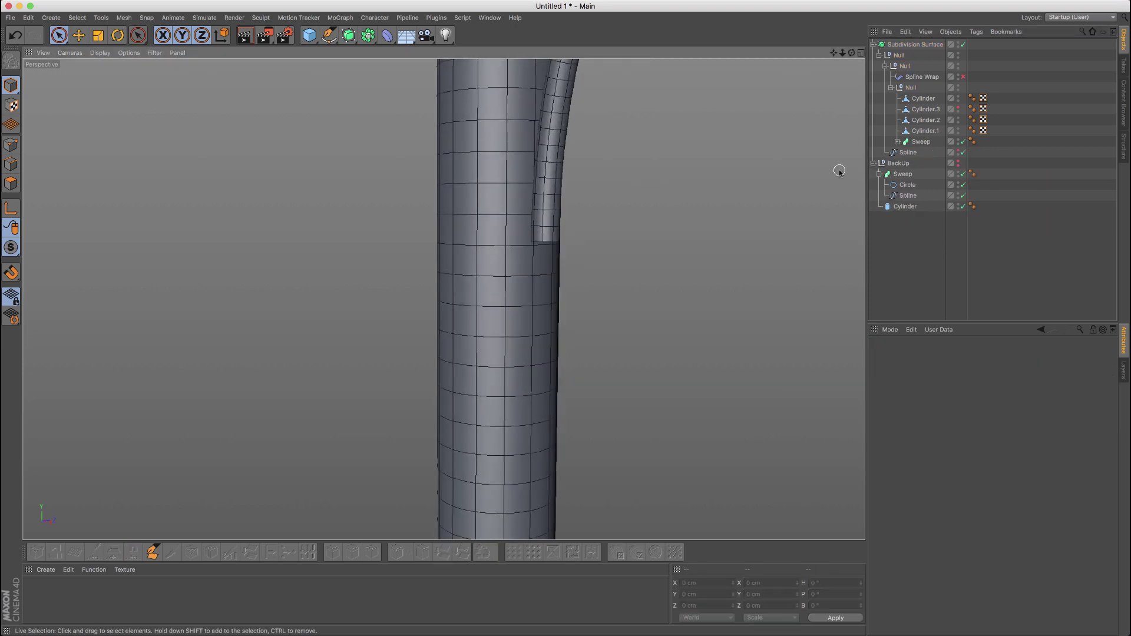
{"action": "left_click", "coordinate": [957, 109]}
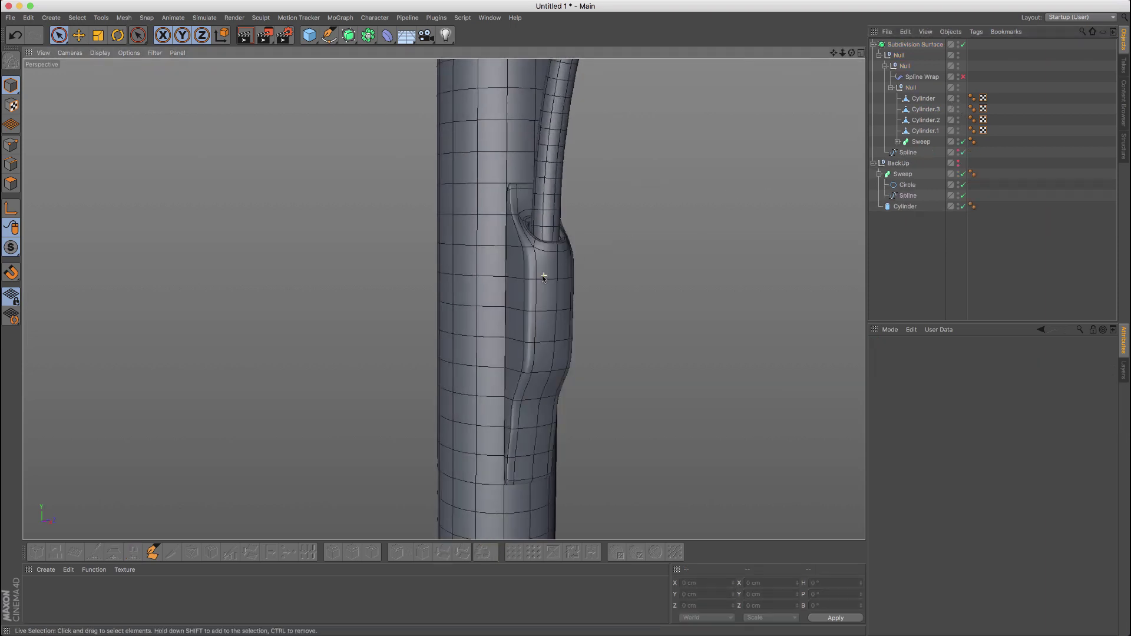
Select the side cable's Sweep object and make it editable, collapsing the BackUp group
{"action": "left_click_drag", "start_coordinate": [541, 272], "coordinate": [488, 318], "text": "alt"}
{"action": "scroll", "coordinate": [565, 287], "scroll_direction": "down", "scroll_amount": 2}
{"action": "middle_click_drag", "start_coordinate": [555, 217], "coordinate": [530, 345], "text": "alt"}
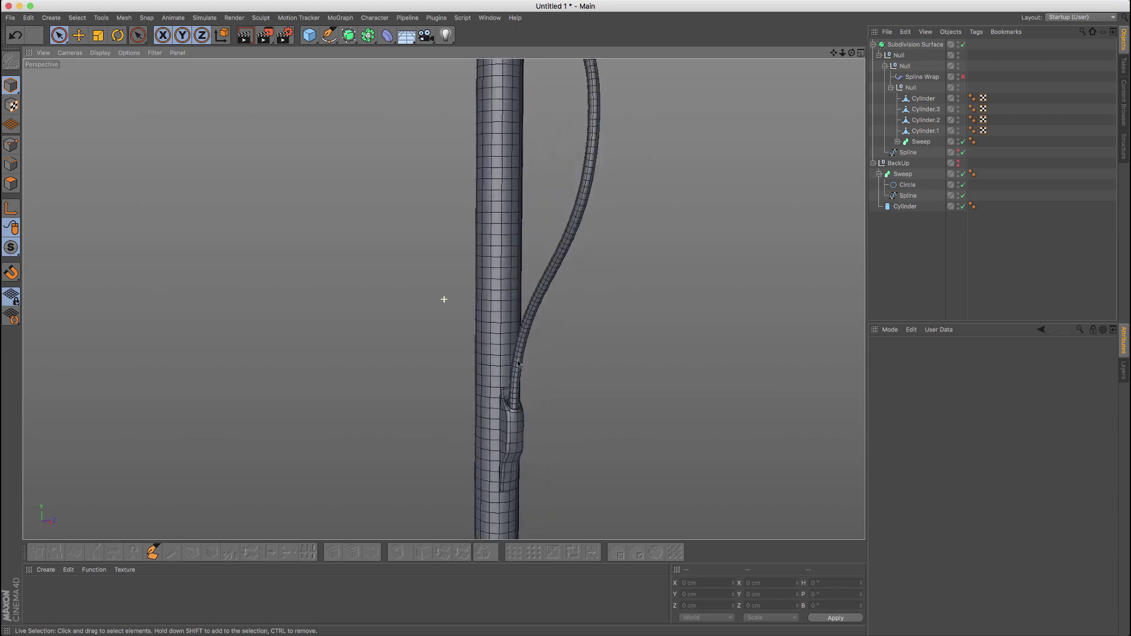
{"action": "scroll", "coordinate": [527, 327], "scroll_direction": "down", "scroll_amount": 2}
{"action": "middle_click_drag", "start_coordinate": [550, 127], "coordinate": [517, 283], "text": "alt"}
{"action": "left_click_drag", "start_coordinate": [465, 183], "coordinate": [365, 173], "text": "alt"}
{"action": "scroll", "coordinate": [437, 172], "scroll_direction": "up", "scroll_amount": 1}
{"action": "scroll", "coordinate": [497, 170], "scroll_direction": "up", "scroll_amount": 4}
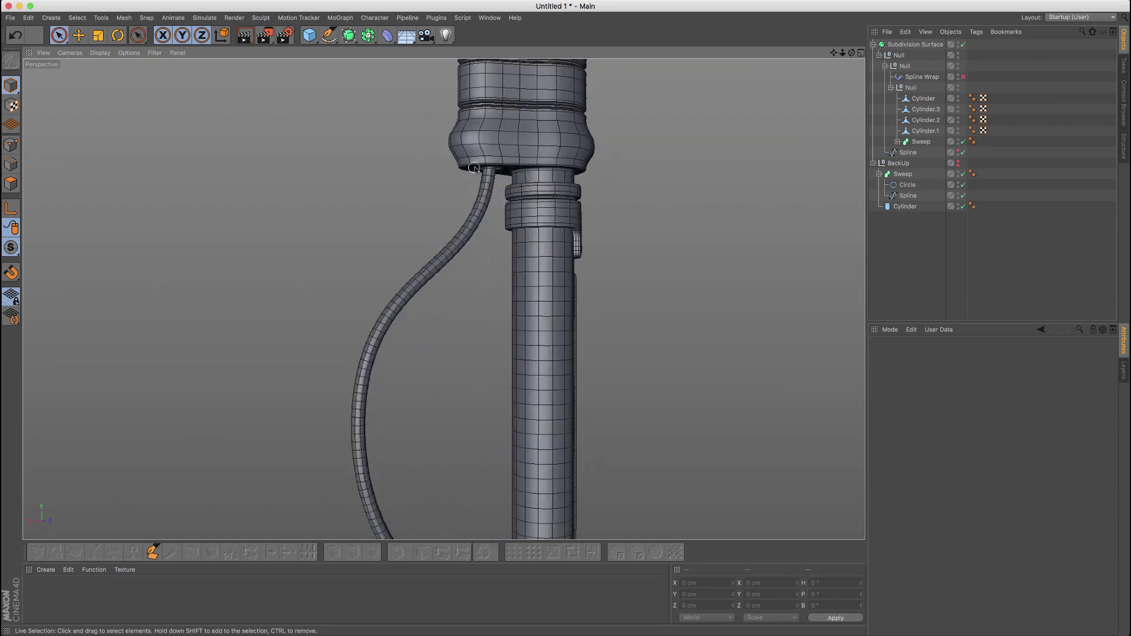
{"action": "left_click", "coordinate": [919, 141]}
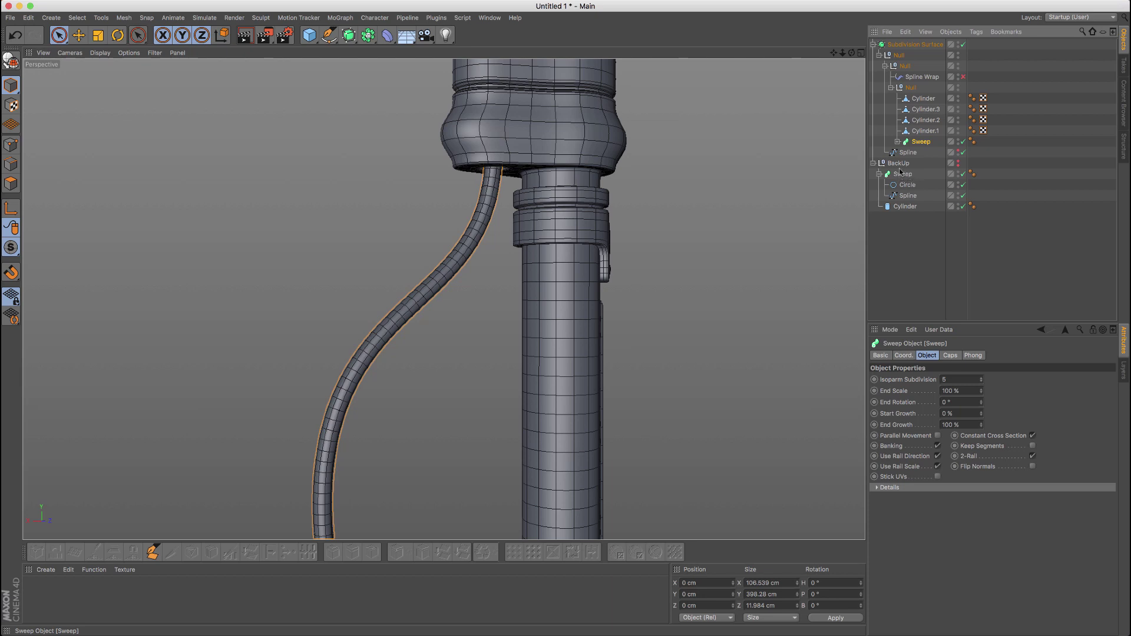
{"action": "left_click", "coordinate": [874, 164]}
{"action": "key", "text": "c"}
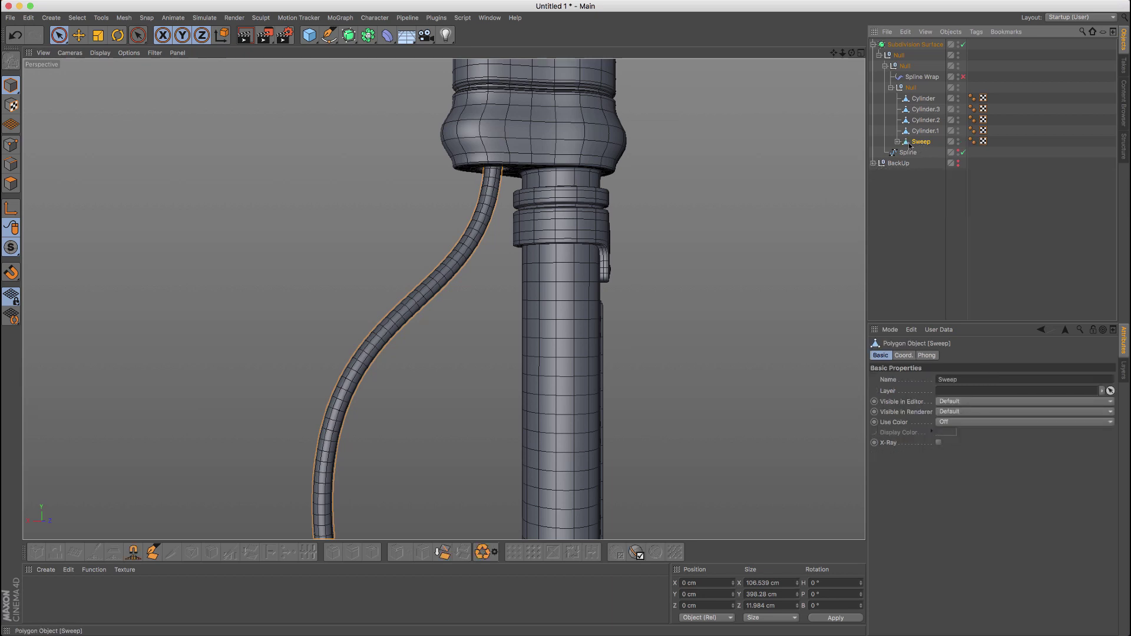
Delete the two leftover child objects nested beneath the converted Sweep
{"action": "left_click", "coordinate": [897, 142]}
{"action": "left_click", "coordinate": [925, 152]}
{"action": "left_click", "coordinate": [925, 163], "text": "shift"}
{"action": "key", "text": "Delete"}
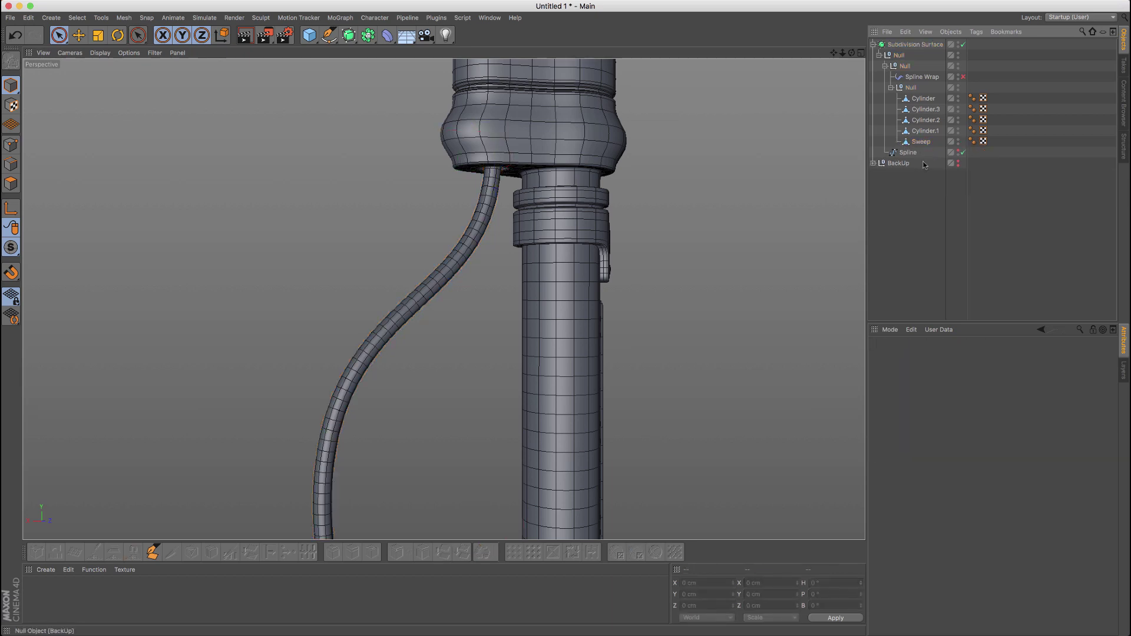
Loop-select the polygon ring at the cable's upper end, directly beneath the housing, and inset it about 0.31 cm with Subdivision Surface off
{"action": "left_click", "coordinate": [920, 142]}
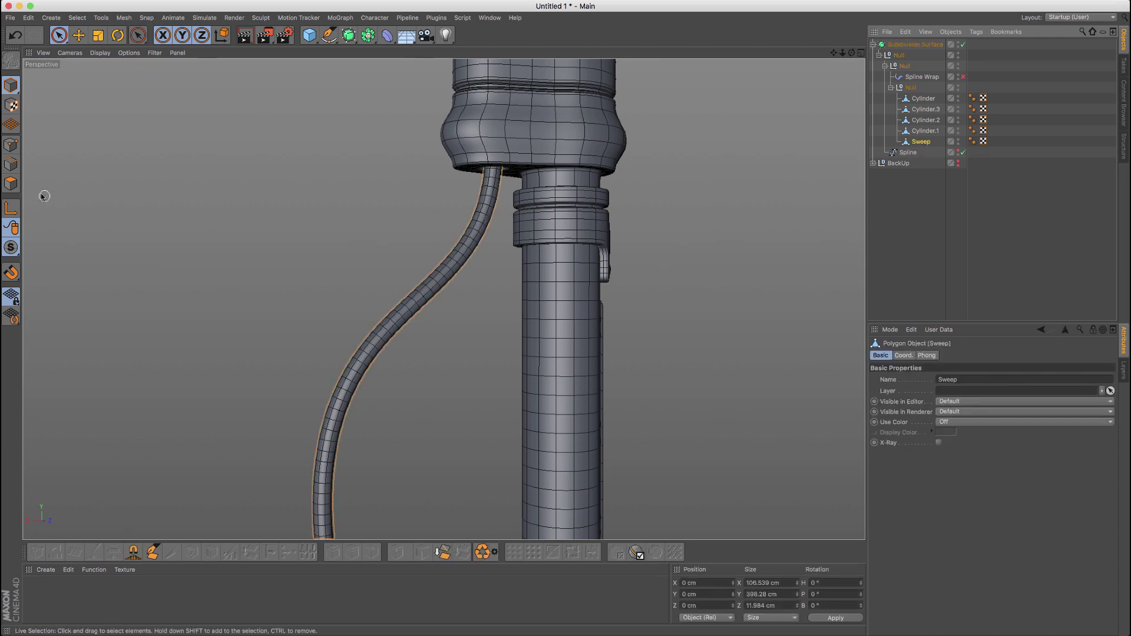
{"action": "left_click", "coordinate": [11, 184]}
{"action": "scroll", "coordinate": [493, 184], "scroll_direction": "up", "scroll_amount": 2}
{"action": "left_click_drag", "start_coordinate": [465, 180], "coordinate": [488, 170], "text": "alt"}
{"action": "scroll", "coordinate": [459, 189], "scroll_direction": "up", "scroll_amount": 3}
{"action": "scroll", "coordinate": [454, 166], "scroll_direction": "up", "scroll_amount": 3}
{"action": "key", "text": "u"}
{"action": "key", "text": "l"}
{"action": "left_click", "coordinate": [453, 166]}
{"action": "key", "text": "i"}
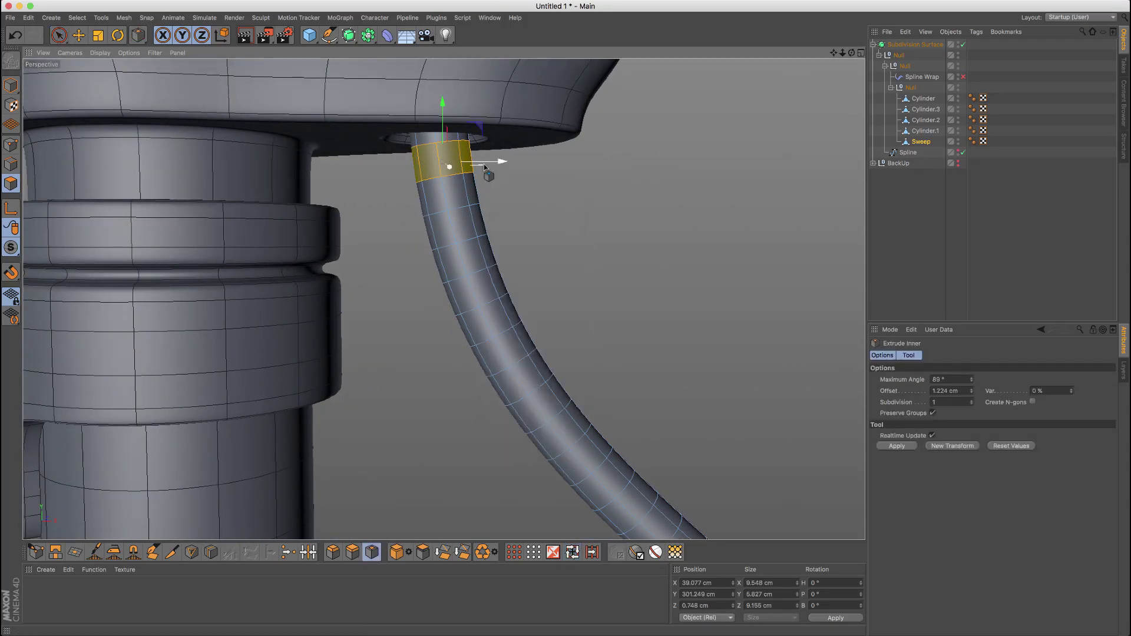
{"action": "key", "text": "q"}
{"action": "left_click_drag", "start_coordinate": [555, 200], "coordinate": [556, 200]}
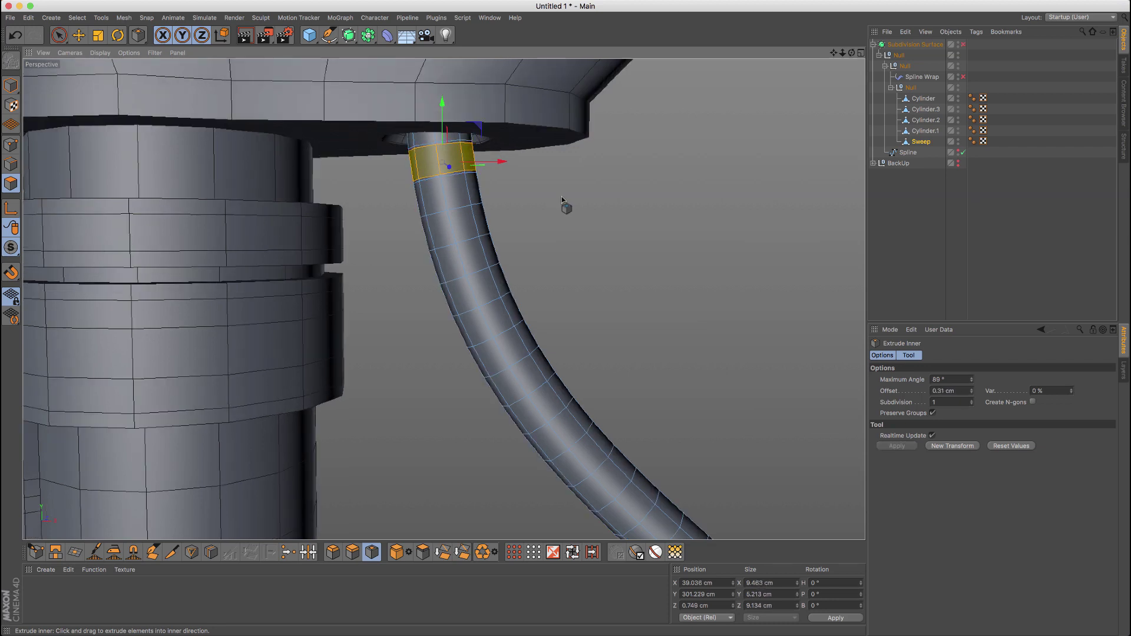
Scale the inset ring up into a small collar about 11.7 cm wide and turn Subdivision Surface on
{"action": "key", "text": "t"}
{"action": "left_click_drag", "start_coordinate": [556, 195], "coordinate": [596, 209]}
{"action": "key", "text": "q"}
{"action": "right_click_drag", "start_coordinate": [538, 195], "coordinate": [586, 305], "text": "alt"}
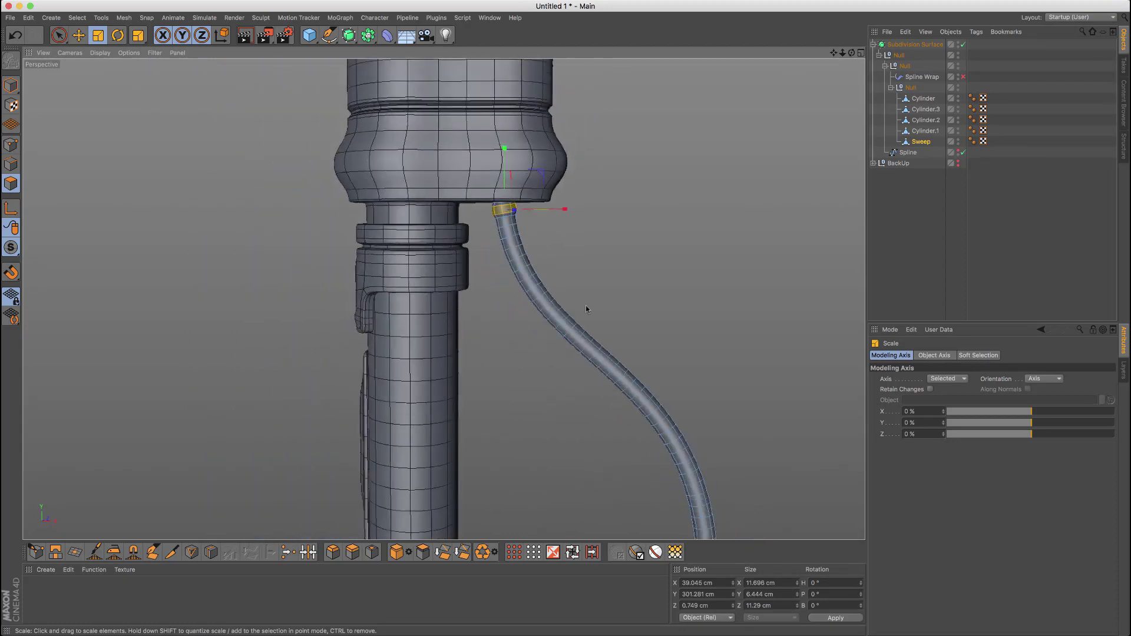
Loop-select a band of adjacent polygon rings along the cable's bend, a short distance below the collar
{"action": "middle_click_drag", "start_coordinate": [586, 305], "coordinate": [457, 249], "text": "alt"}
{"action": "key", "text": "u"}
{"action": "key", "text": "l"}
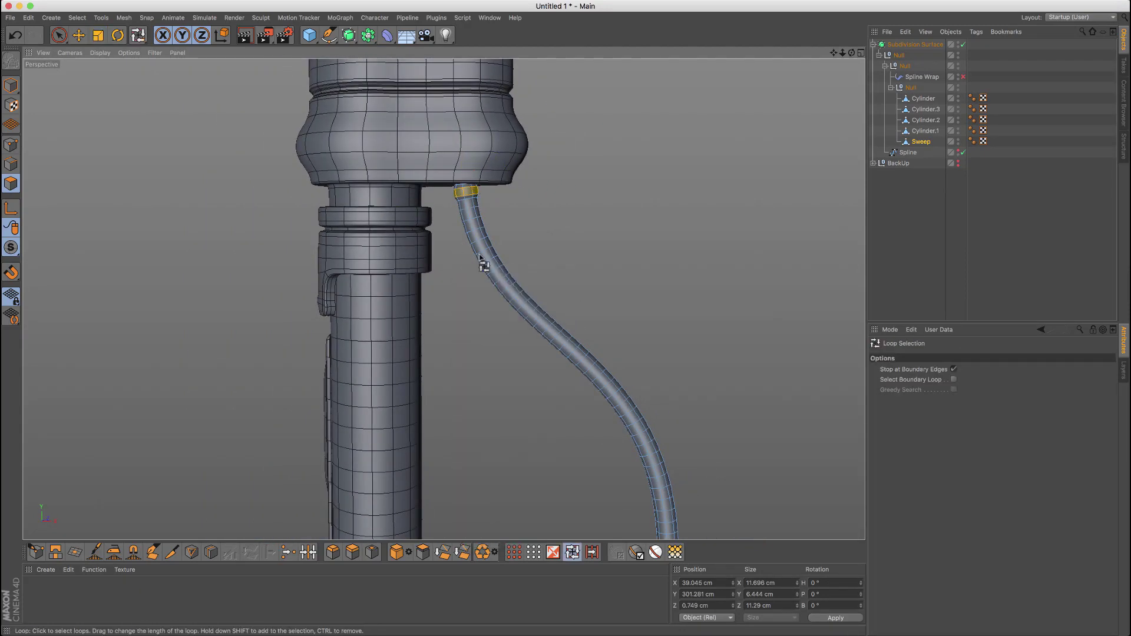
{"action": "left_click", "coordinate": [487, 258]}
{"action": "left_click", "coordinate": [502, 283]}
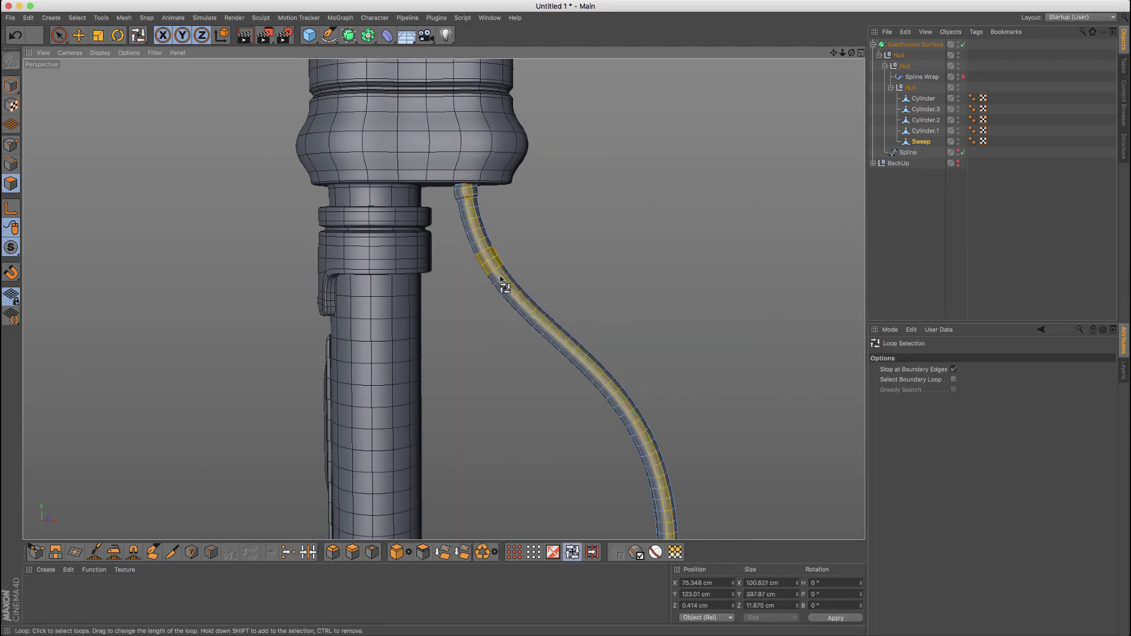
{"action": "left_click_drag", "start_coordinate": [502, 281], "coordinate": [530, 315]}
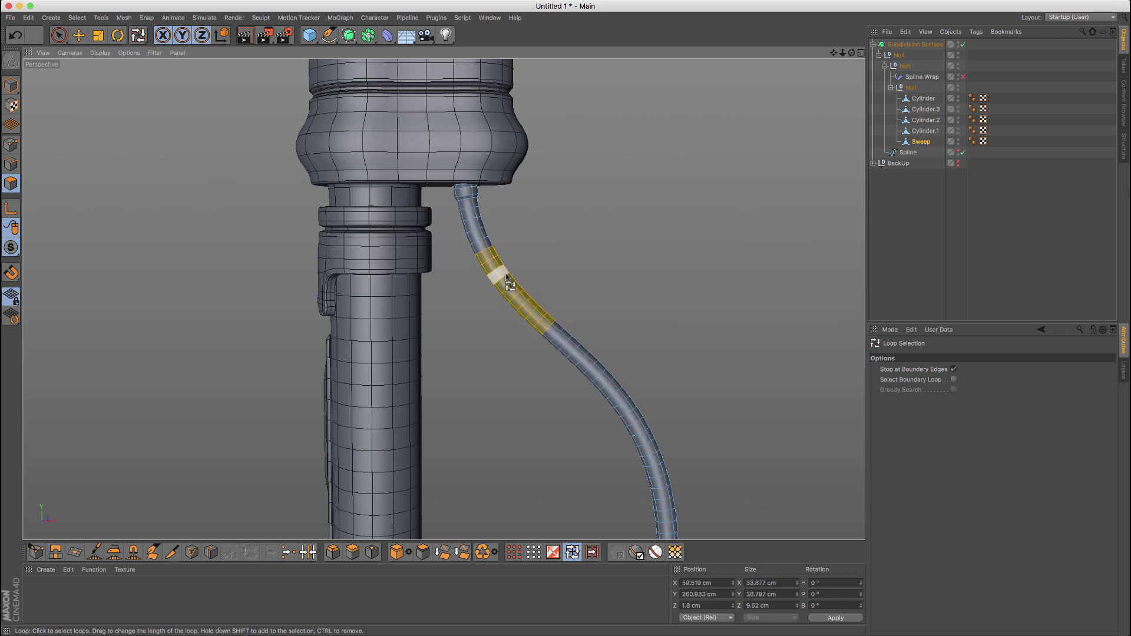
Turn off Subdivision Surface and inset the selected cable band about 1.32 cm with Extrude Inner
{"action": "key", "text": "q"}
{"action": "key", "text": "i"}
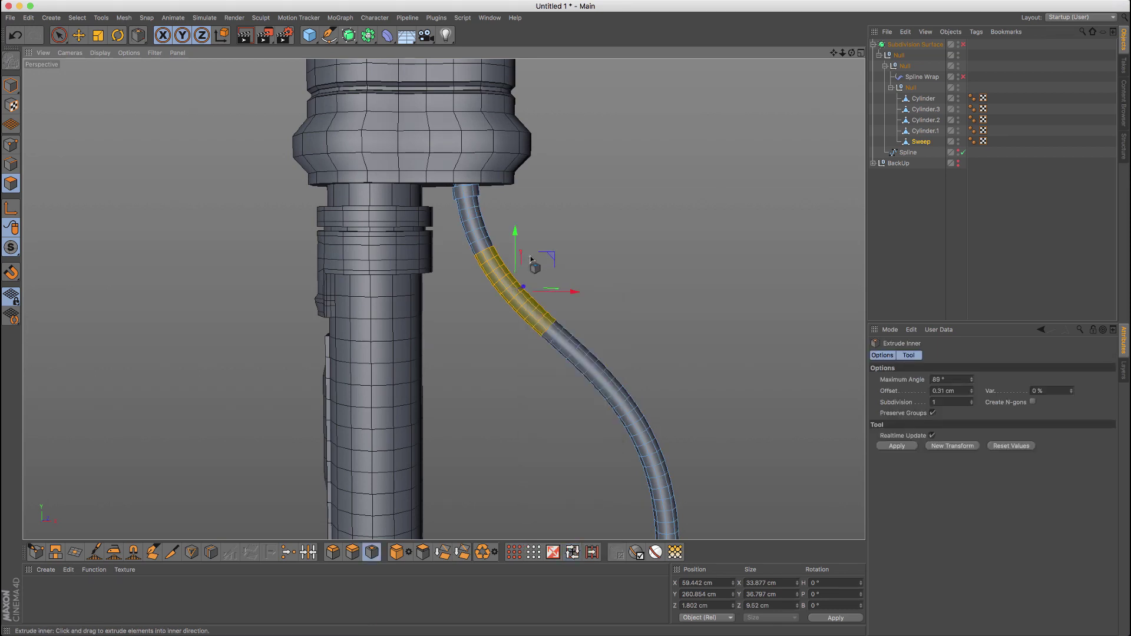
{"action": "left_click_drag", "start_coordinate": [532, 259], "coordinate": [513, 259]}
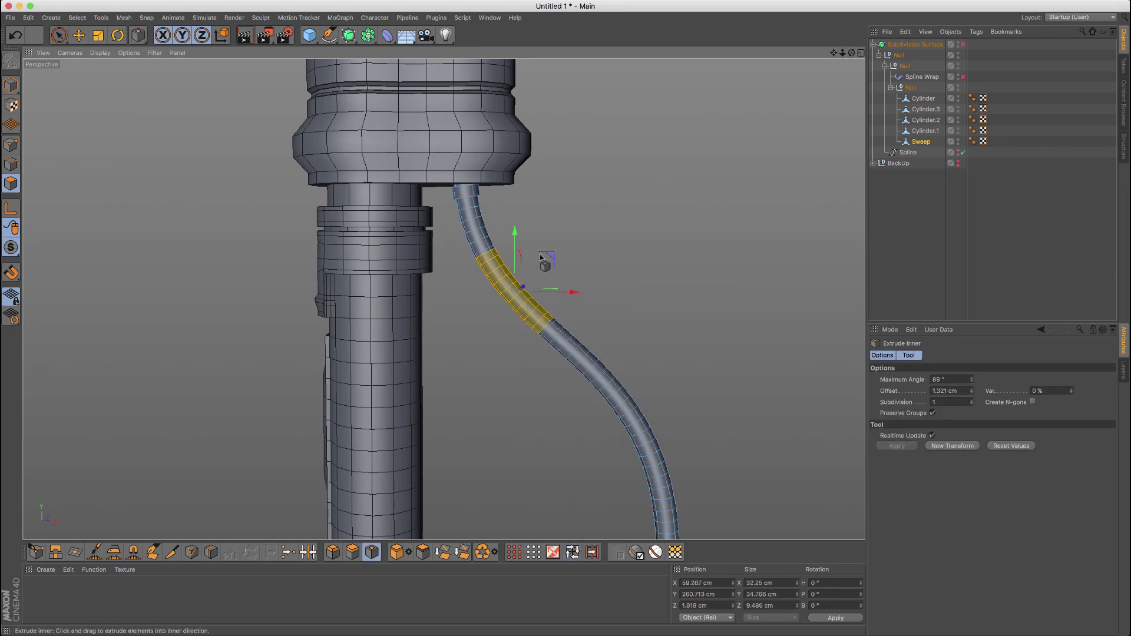
Try extruding the inset cable band about 1.8 cm outward and scaling it down, and undo these changes
{"action": "key", "text": "t"}
{"action": "key", "text": "m"}
{"action": "key", "text": "t"}
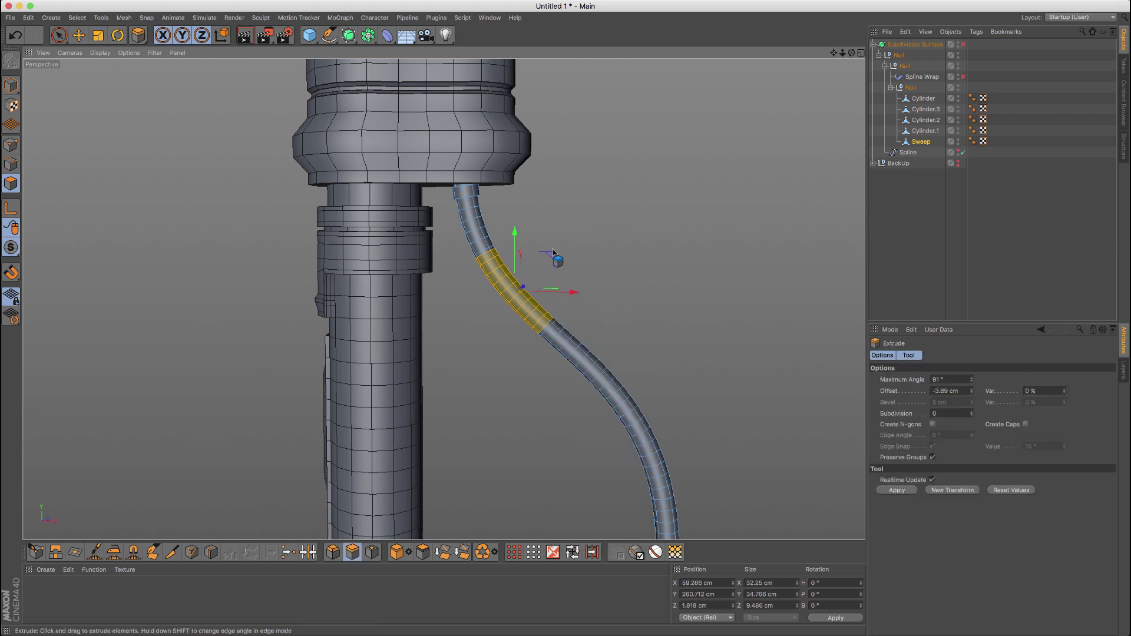
{"action": "left_click_drag", "start_coordinate": [554, 253], "coordinate": [567, 253]}
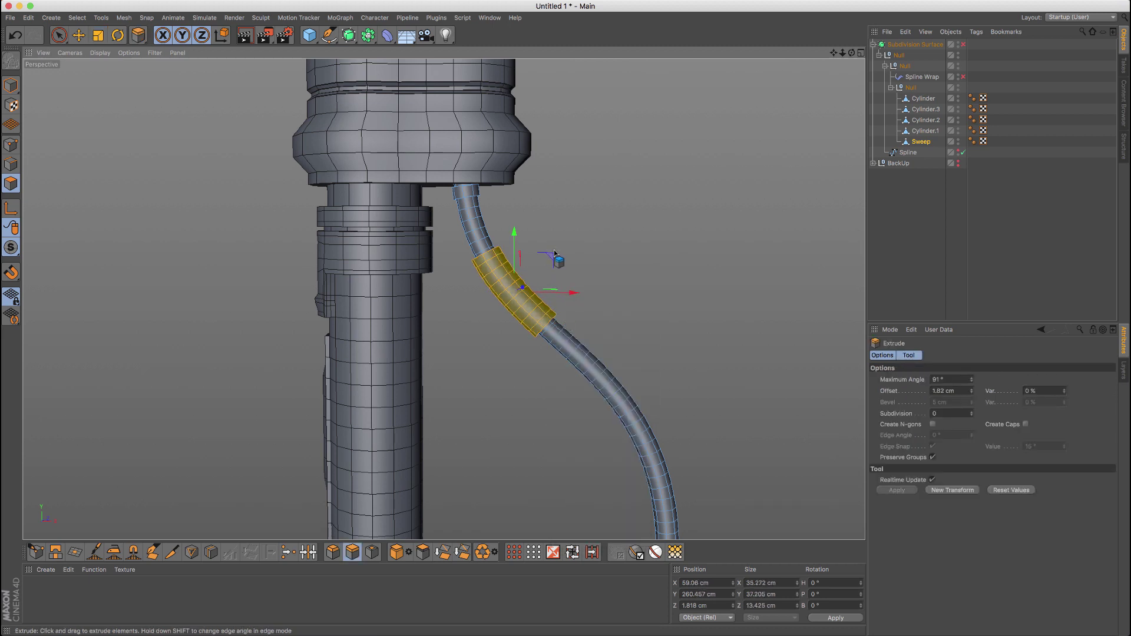
{"action": "right_click_drag", "start_coordinate": [482, 245], "coordinate": [516, 240], "text": "alt"}
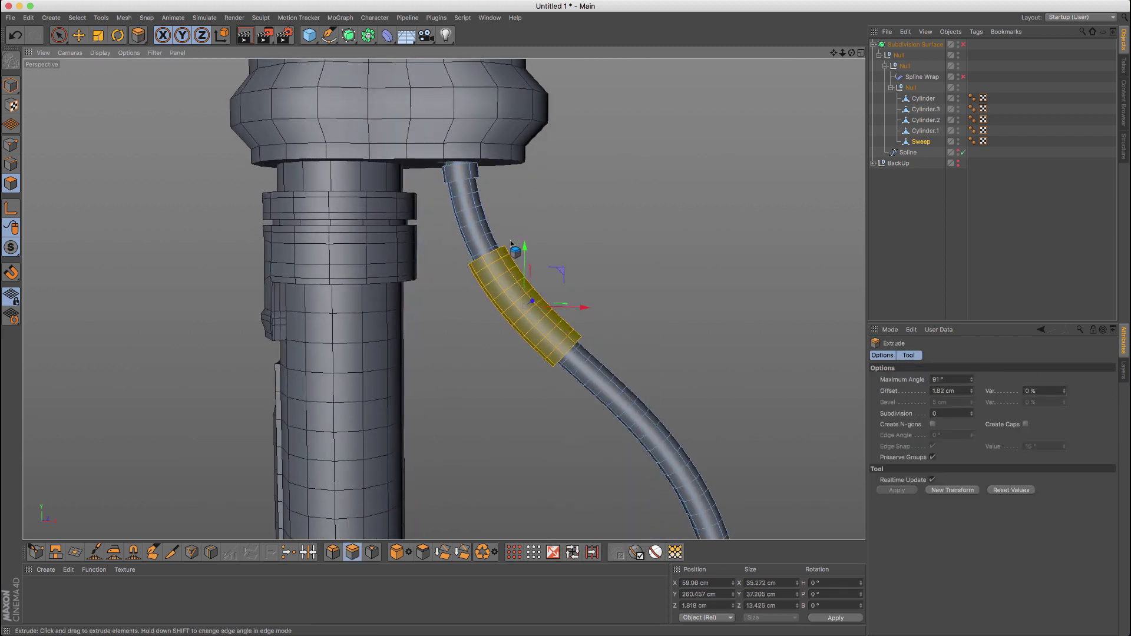
{"action": "key", "text": "t"}
{"action": "left_click_drag", "start_coordinate": [613, 236], "coordinate": [551, 246]}
{"action": "key", "text": "e"}
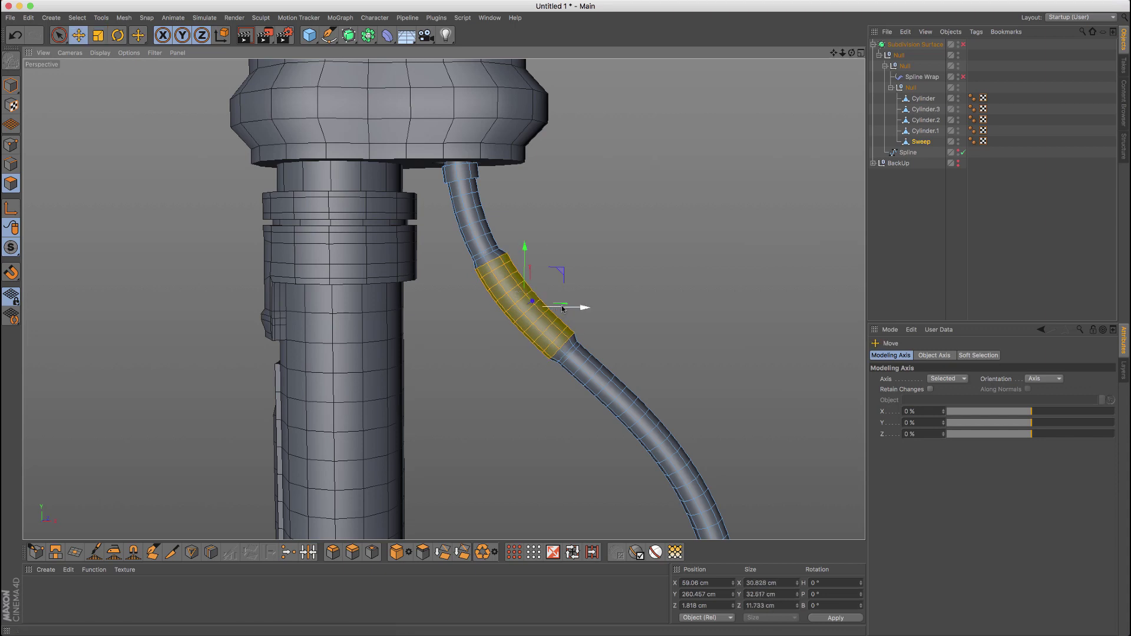
{"action": "left_click_drag", "start_coordinate": [576, 306], "coordinate": [560, 311]}
{"action": "key", "text": "super+z"}
{"action": "key", "text": "super+z"}
{"action": "key", "text": "super+z"}
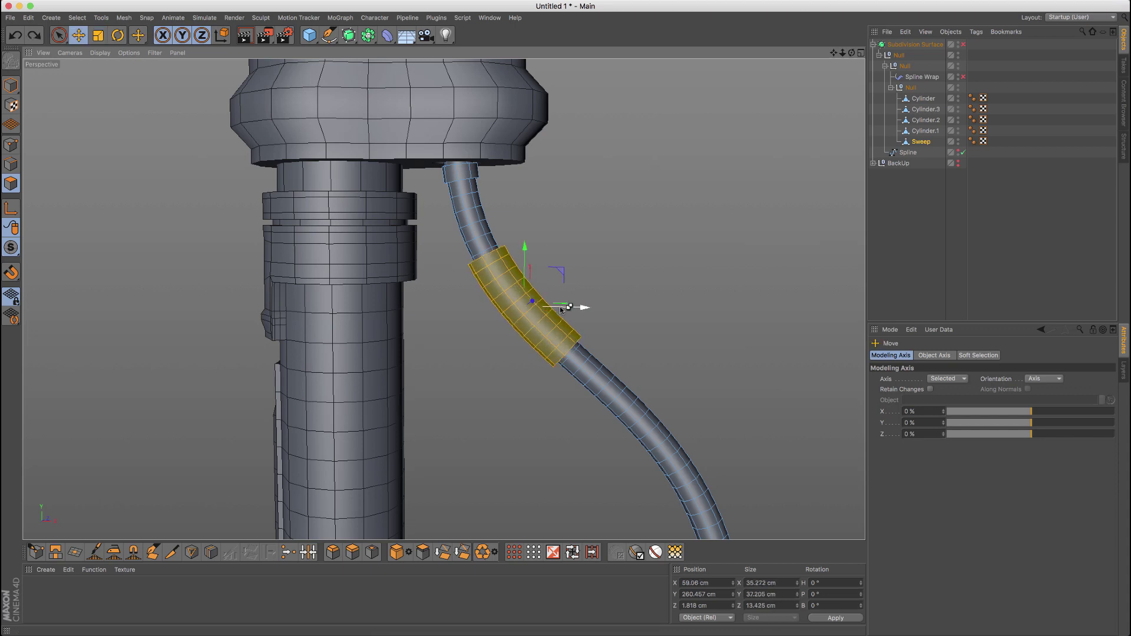
Extrude the inset cable band outward about 2.19 cm to form a thicker sleeve
{"action": "key", "text": "m"}
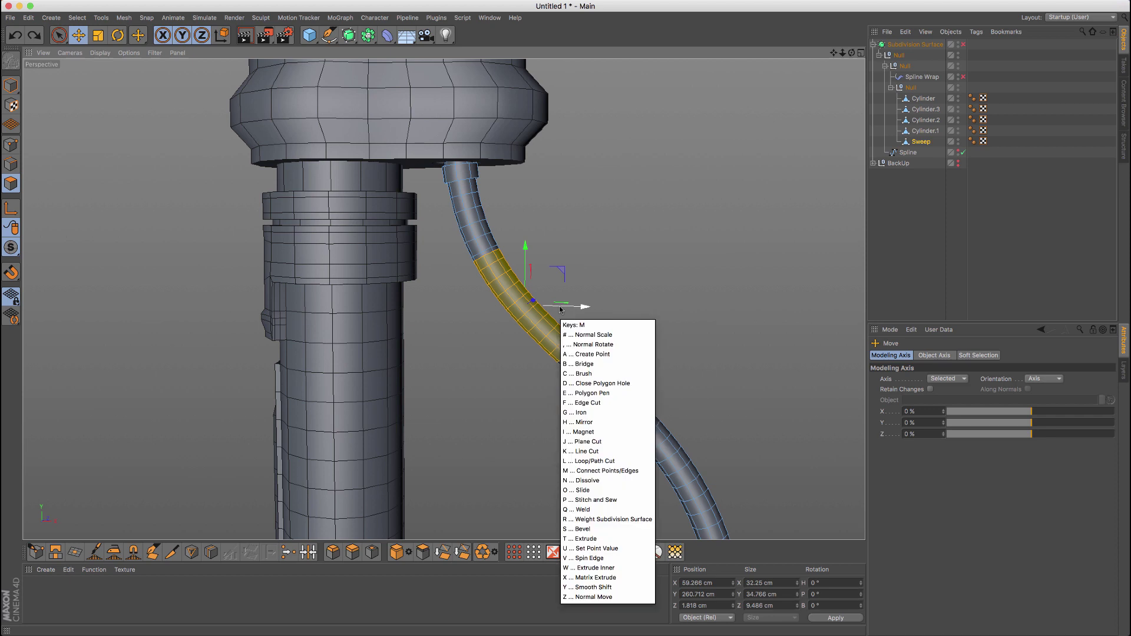
{"action": "key", "text": "t"}
{"action": "left_click_drag", "start_coordinate": [607, 274], "coordinate": [636, 276]}
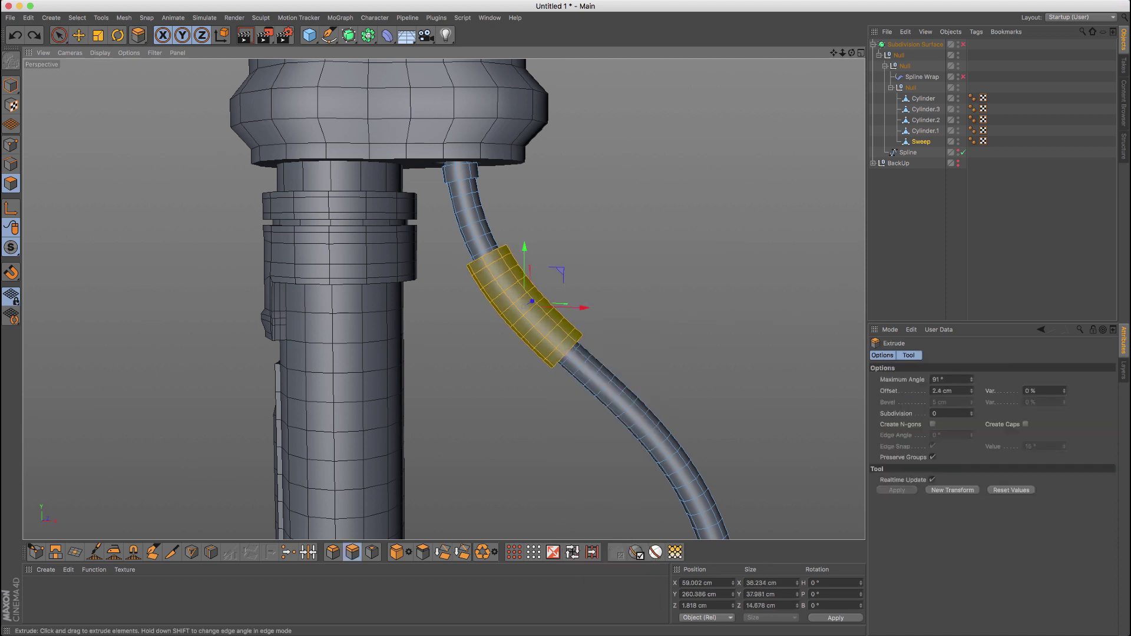
{"action": "scroll", "coordinate": [526, 259], "scroll_direction": "up", "scroll_amount": 2}
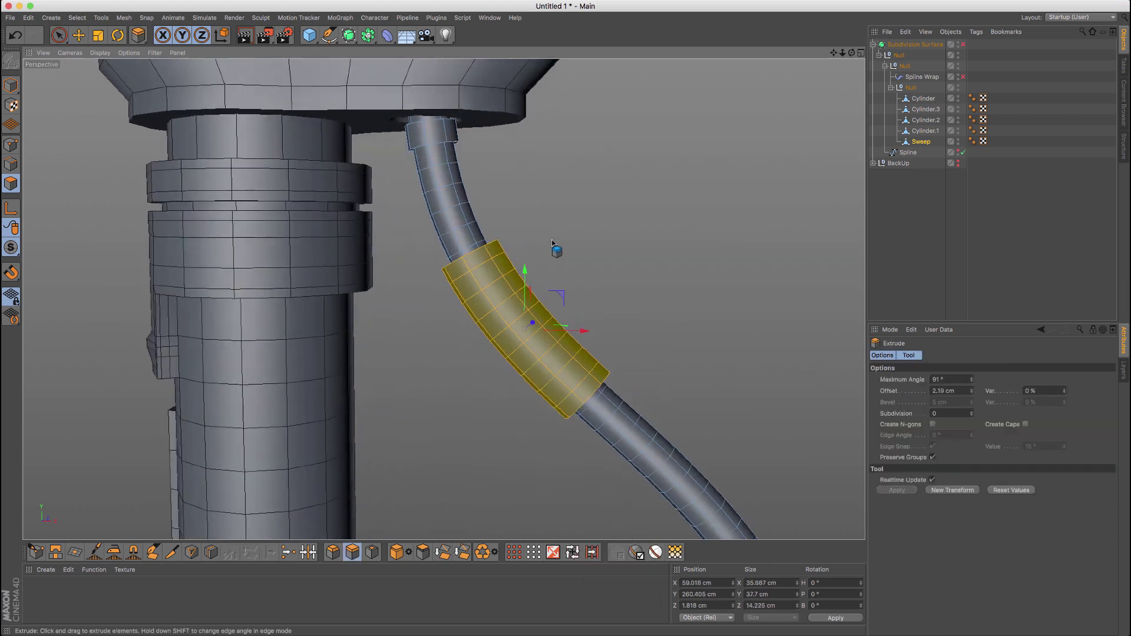
Select the outer edge loops at both ends of the raised cable sleeve
{"action": "key", "text": "u"}
{"action": "key", "text": "l"}
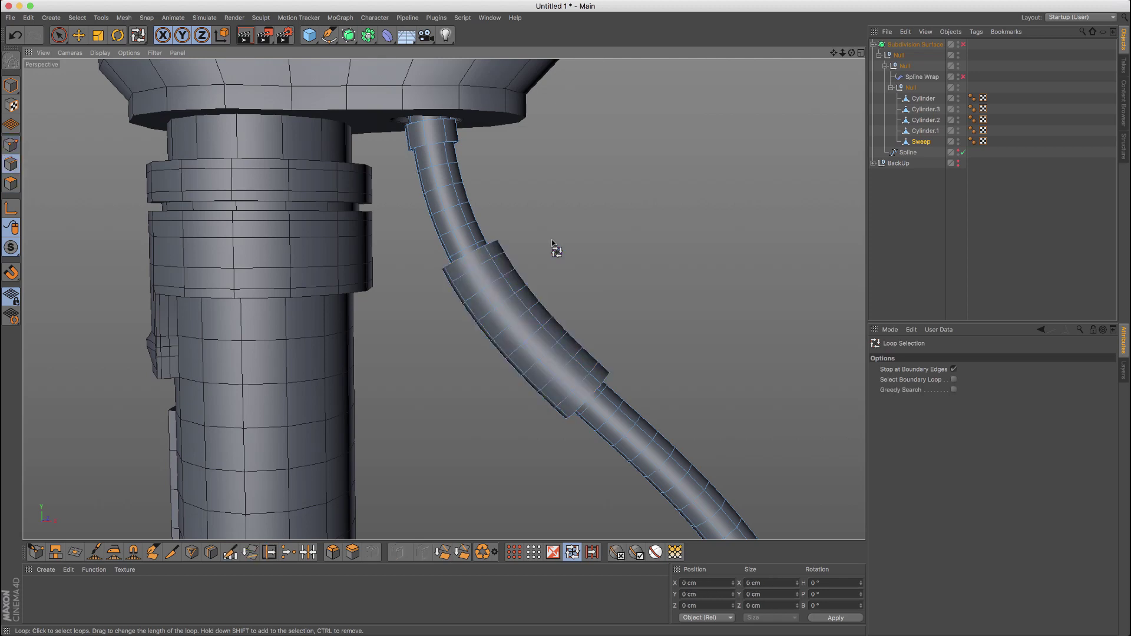
{"action": "left_click_drag", "start_coordinate": [456, 288], "coordinate": [494, 306], "text": "alt"}
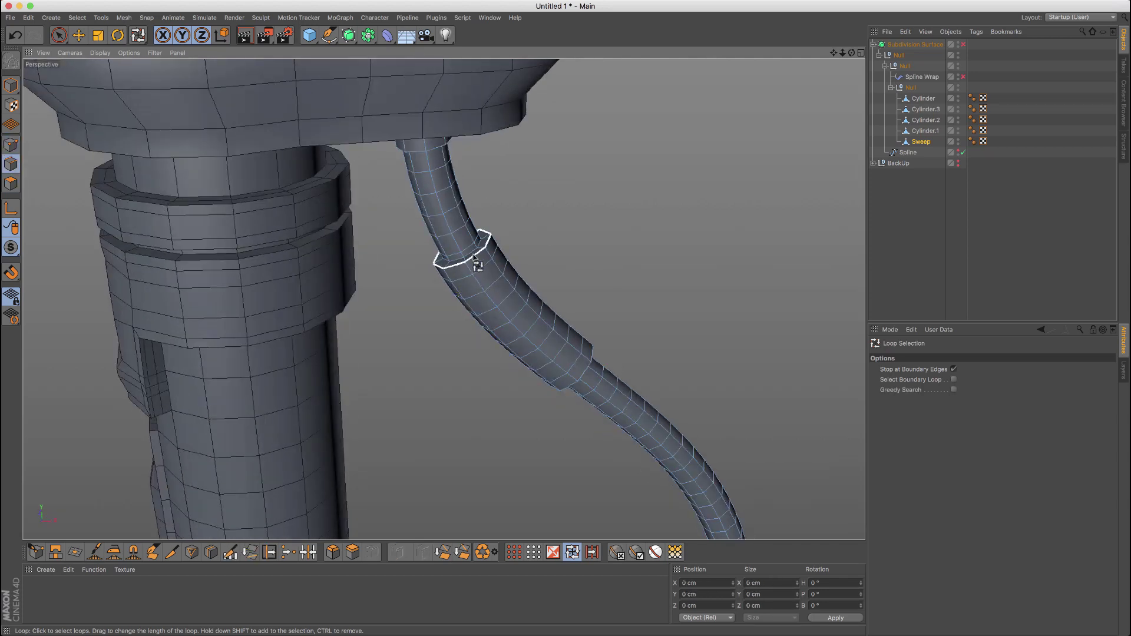
{"action": "left_click", "coordinate": [474, 257]}
{"action": "left_click_drag", "start_coordinate": [530, 354], "coordinate": [545, 318], "text": "alt"}
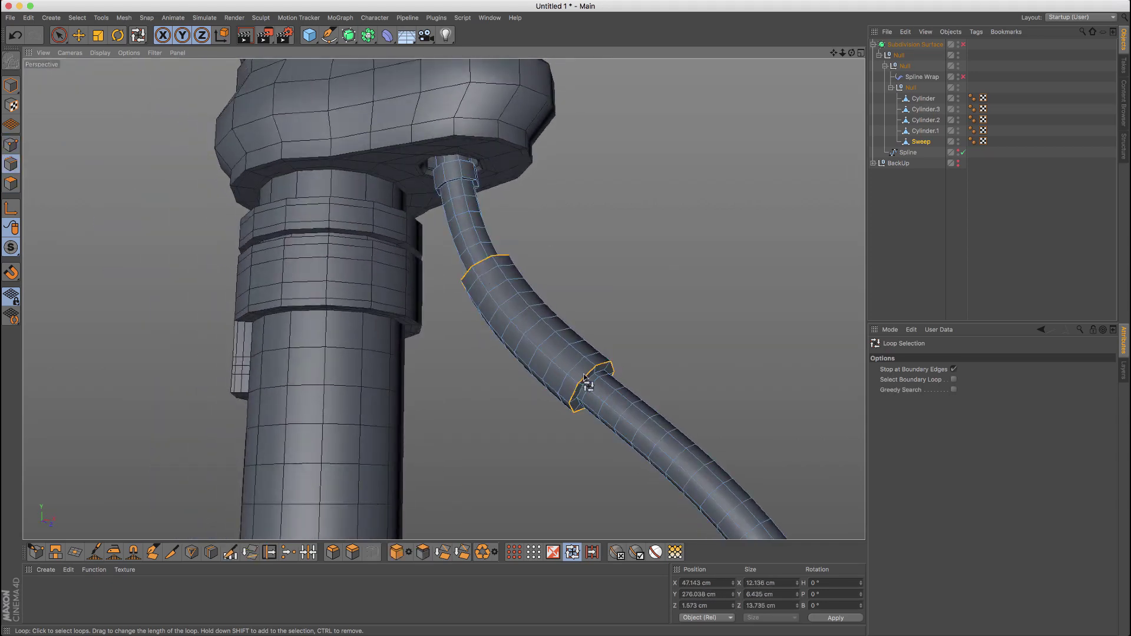
Bevel both end loops of the sleeve with 0 subdivisions and an offset of about 1.78 cm
{"action": "key", "text": "m"}
{"action": "key", "text": "s"}
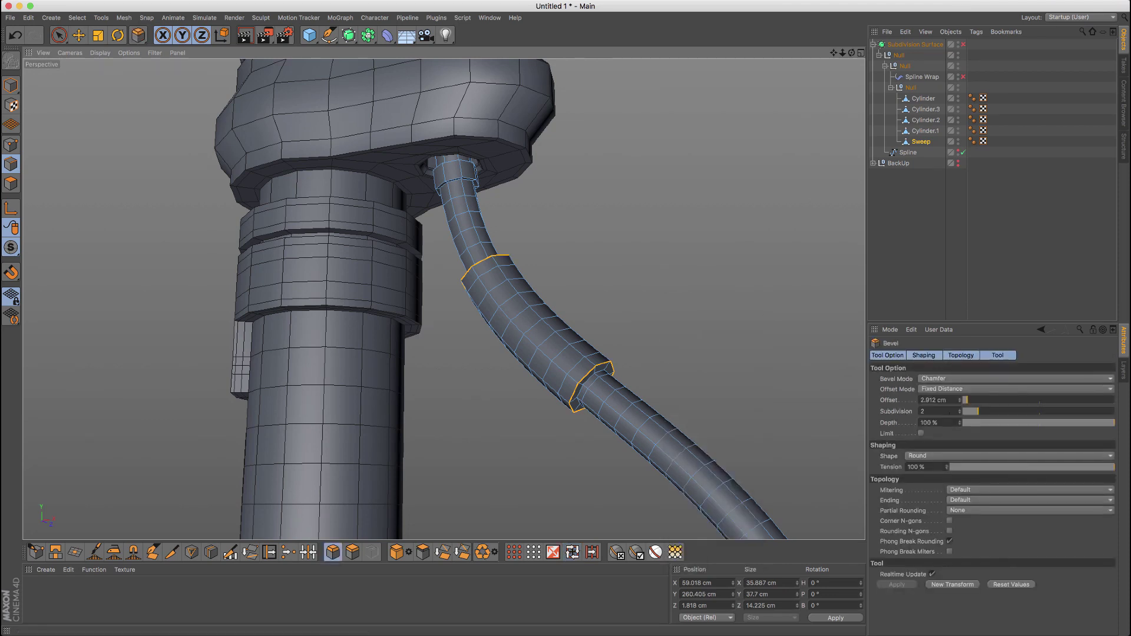
{"action": "left_click_drag", "start_coordinate": [949, 411], "coordinate": [913, 415]}
{"action": "type", "text": "0"}
{"action": "key", "text": "Return"}
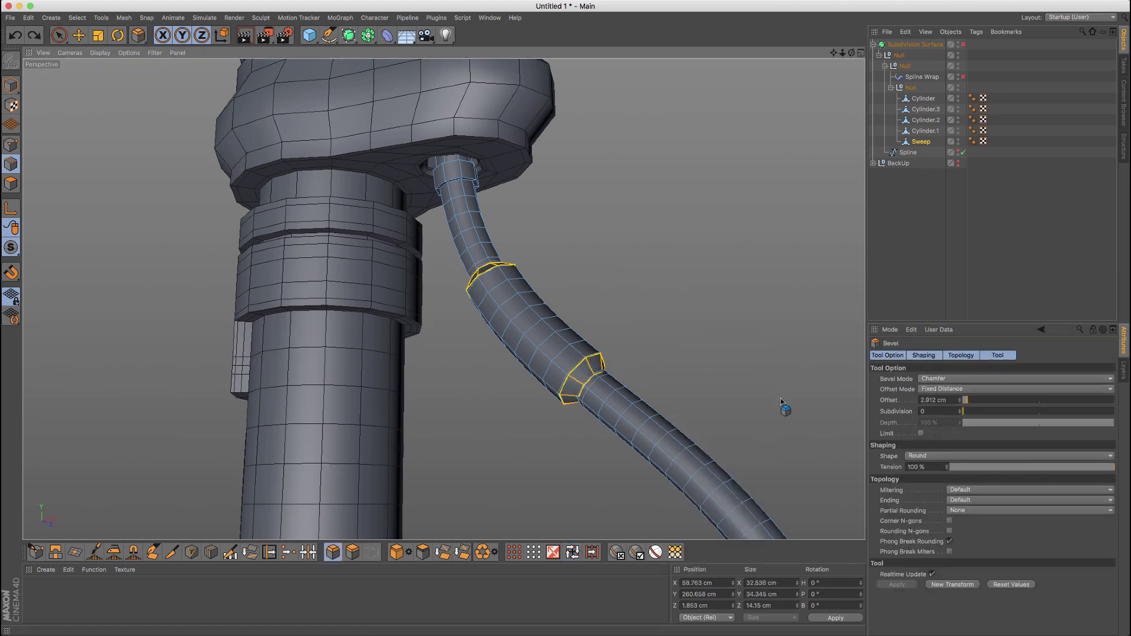
{"action": "left_click_drag", "start_coordinate": [780, 398], "coordinate": [670, 343]}
Add a loop cut at about 83% across the beveled face on the sleeve's upper end, near its outer edge
{"action": "left_click_drag", "start_coordinate": [488, 286], "coordinate": [552, 355], "text": "alt"}
{"action": "right_click_drag", "start_coordinate": [475, 264], "coordinate": [511, 256], "text": "alt"}
{"action": "left_click_drag", "start_coordinate": [490, 251], "coordinate": [463, 256], "text": "alt"}
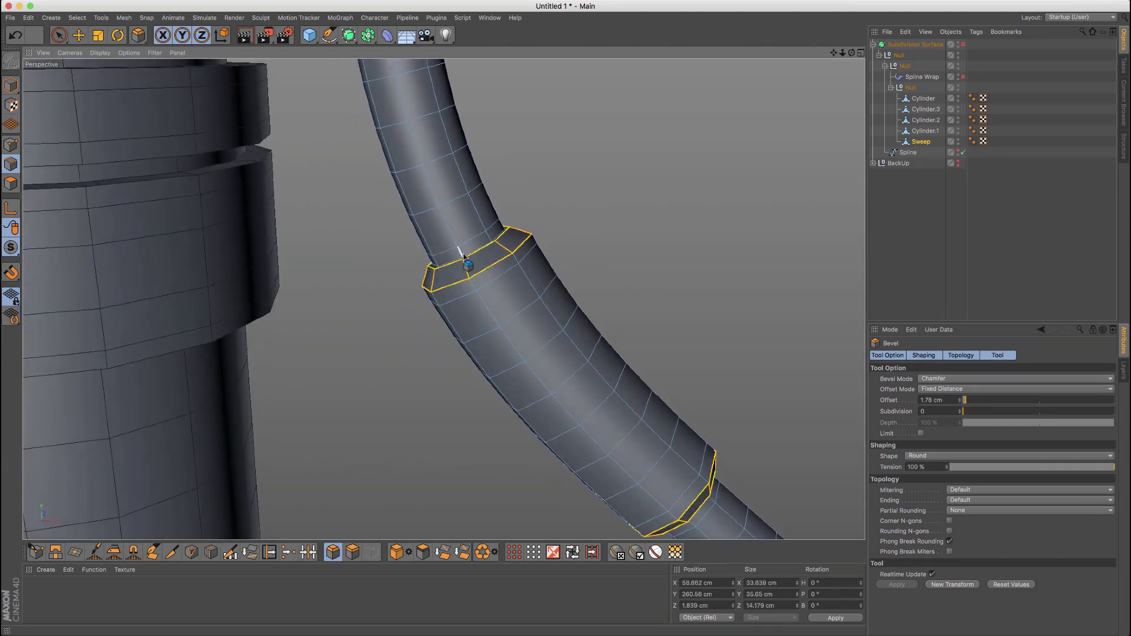
{"action": "key", "text": "k"}
{"action": "key", "text": "l"}
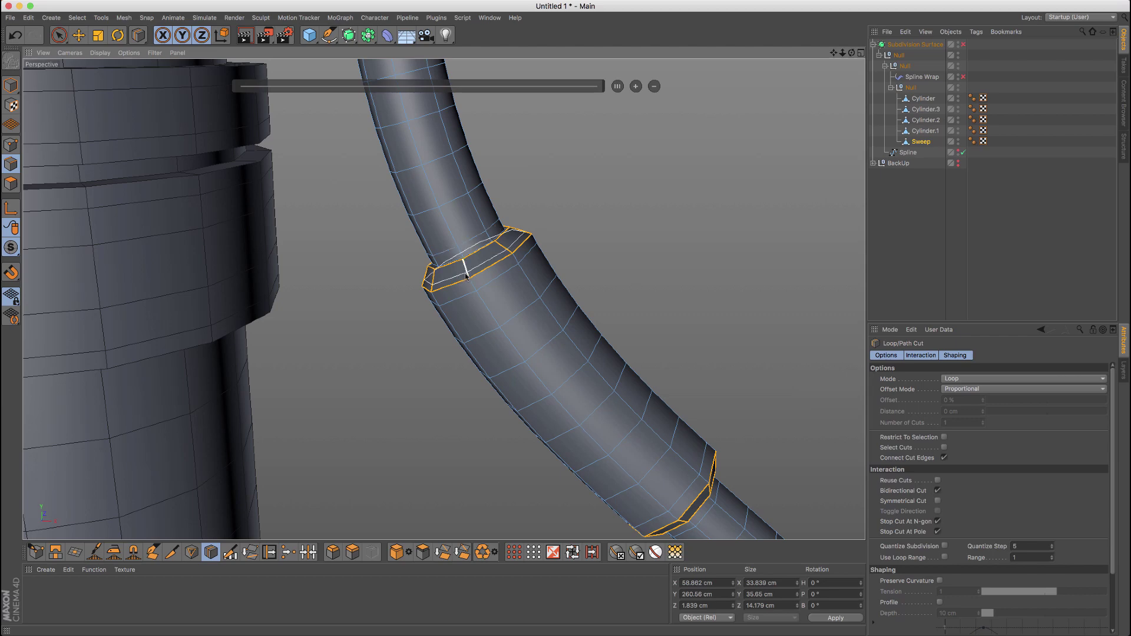
{"action": "left_click", "coordinate": [469, 278]}
{"action": "middle_click_drag", "start_coordinate": [717, 511], "coordinate": [584, 360], "text": "alt"}
{"action": "left_click_drag", "start_coordinate": [584, 360], "coordinate": [566, 329], "text": "alt"}
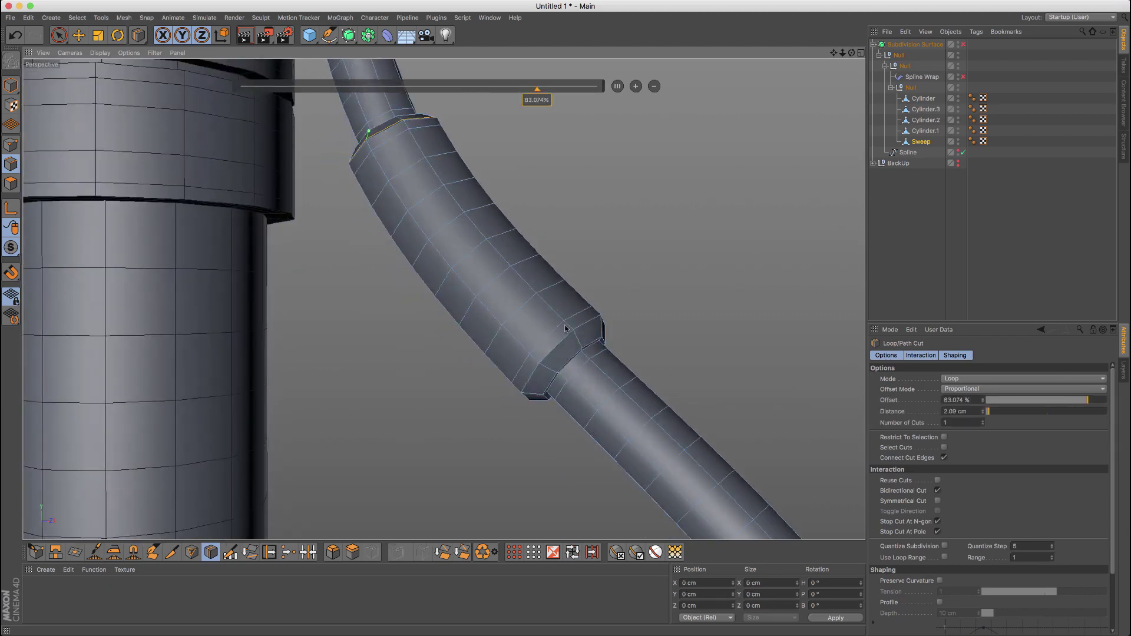
Add a loop cut at about 79% across the beveled face on the sleeve's lower end, re-enable subdivision smoothing and deselect the cable
{"action": "key", "text": "Return"}
{"action": "right_click_drag", "start_coordinate": [612, 265], "coordinate": [512, 298], "text": "alt"}
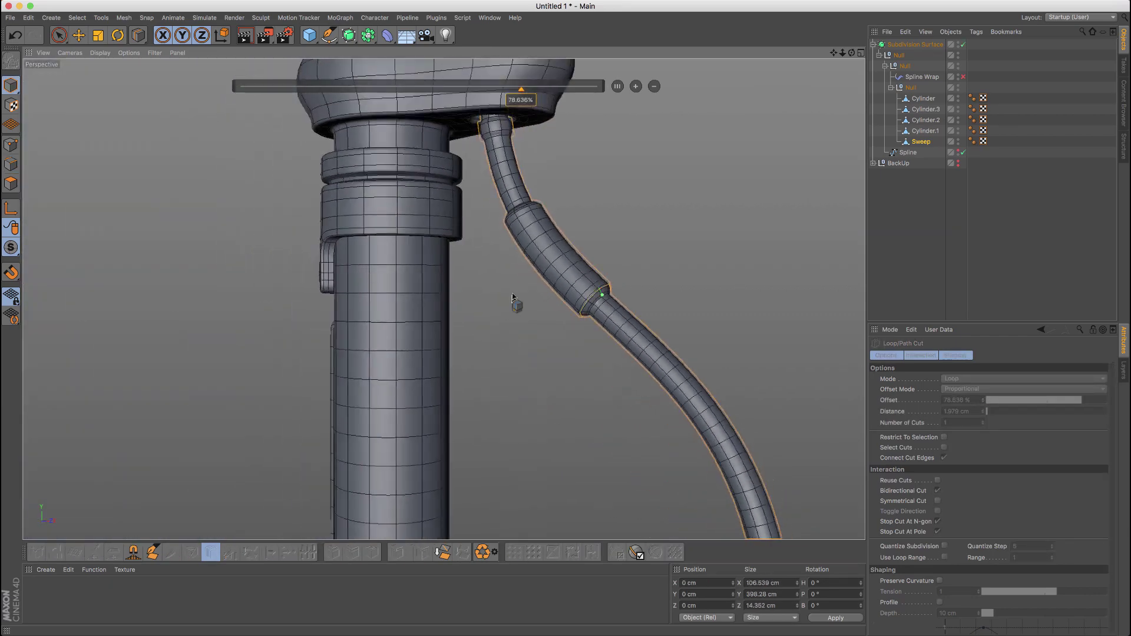
{"action": "middle_click_drag", "start_coordinate": [721, 414], "coordinate": [523, 302], "text": "alt"}
{"action": "left_click", "coordinate": [59, 36]}
{"action": "left_click", "coordinate": [485, 169]}
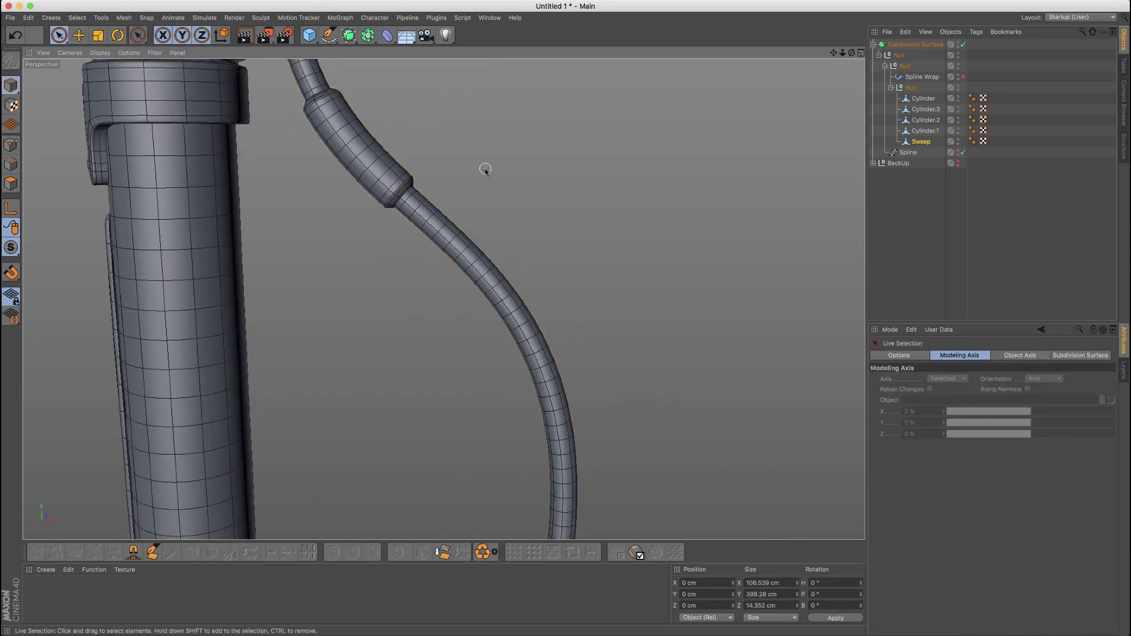
{"action": "right_click_drag", "start_coordinate": [512, 175], "coordinate": [212, 274], "text": "alt"}
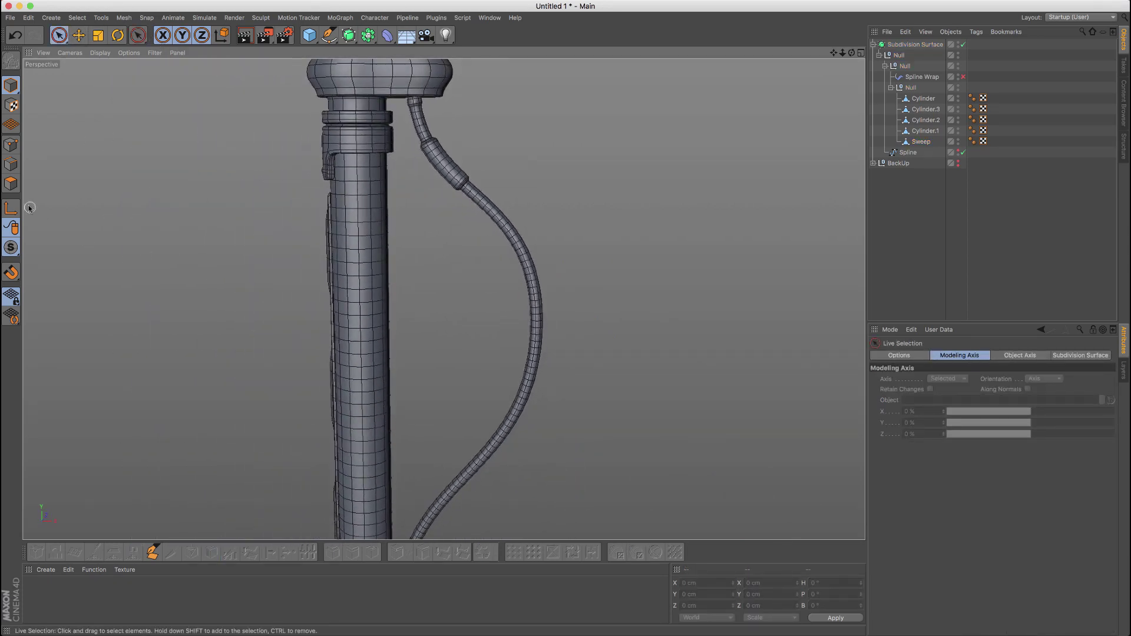
Select a strip of polygons along the outer side of the Sweep cable around its middle
{"action": "left_click", "coordinate": [11, 183]}
{"action": "middle_click_drag", "start_coordinate": [260, 262], "coordinate": [684, 288], "text": "alt"}
{"action": "left_click_drag", "start_coordinate": [365, 213], "coordinate": [275, 209], "text": "alt"}
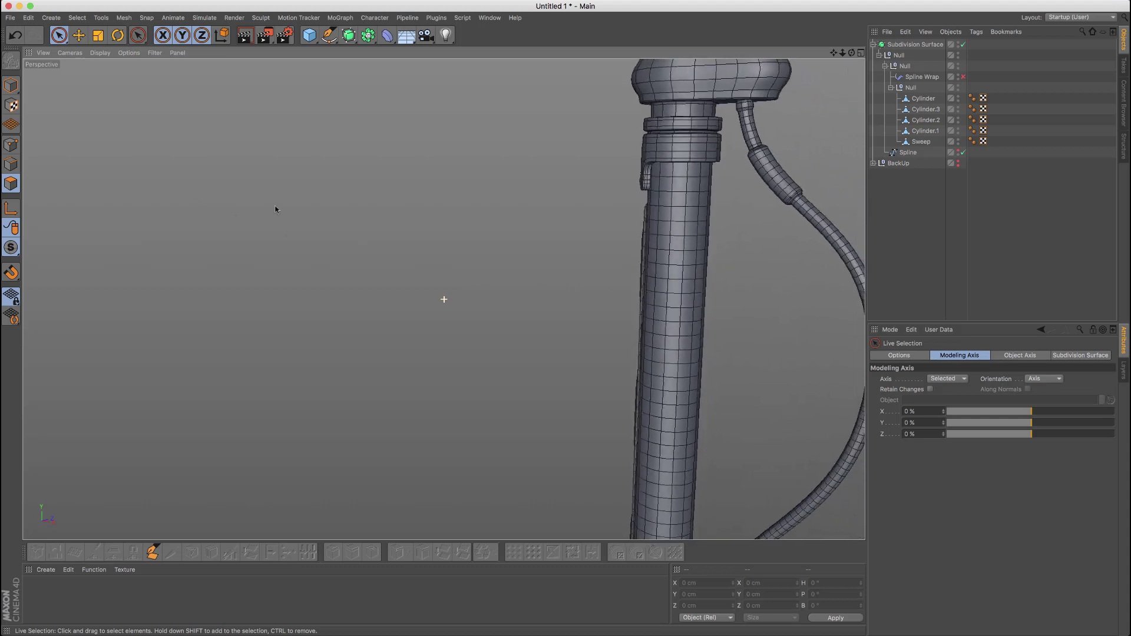
{"action": "middle_click_drag", "start_coordinate": [521, 252], "coordinate": [461, 240], "text": "alt"}
{"action": "left_click", "coordinate": [917, 141]}
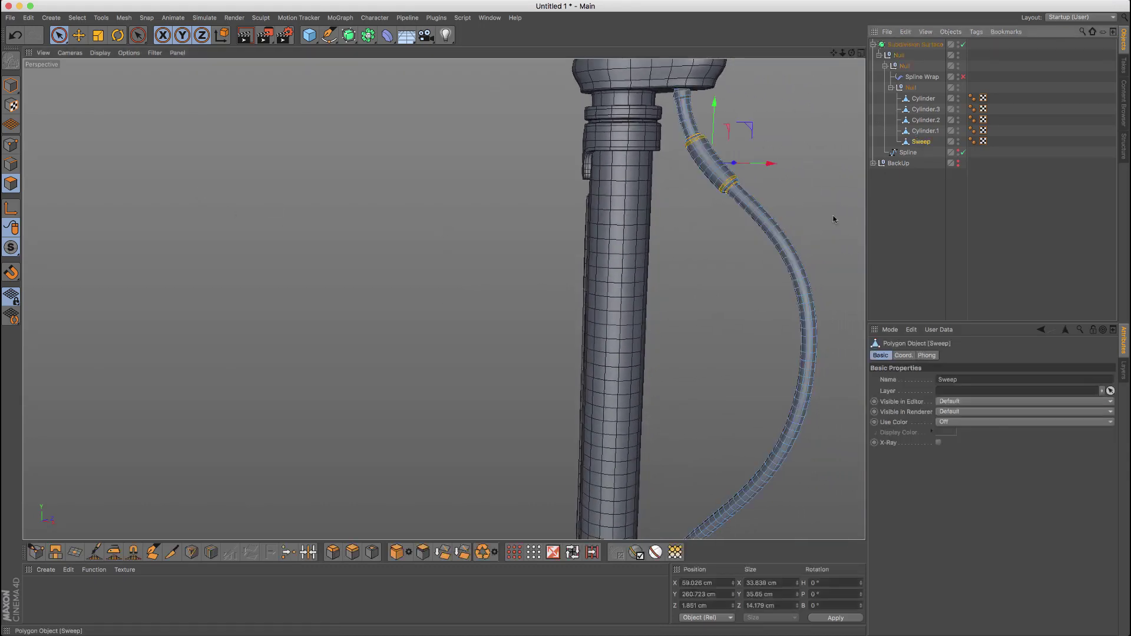
{"action": "middle_click_drag", "start_coordinate": [752, 309], "coordinate": [493, 208], "text": "alt"}
{"action": "left_click_drag", "start_coordinate": [529, 220], "coordinate": [452, 216], "text": "alt"}
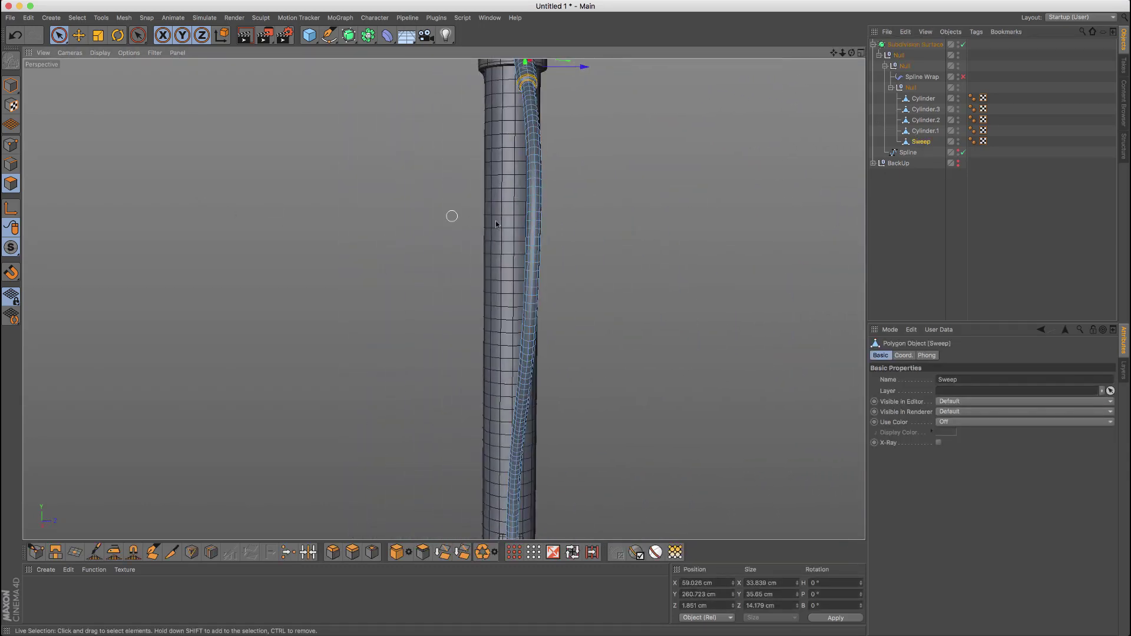
{"action": "middle_click_drag", "start_coordinate": [553, 254], "coordinate": [542, 219], "text": "alt"}
{"action": "mouse_move", "coordinate": [537, 230]}
{"action": "left_mouse_down", "text": "alt"}
{"action": "mouse_move", "coordinate": [521, 270]}
{"action": "mouse_move", "coordinate": [527, 228]}
{"action": "left_mouse_up", "text": "alt"}
{"action": "right_click_drag", "start_coordinate": [527, 228], "coordinate": [590, 188], "text": "alt"}
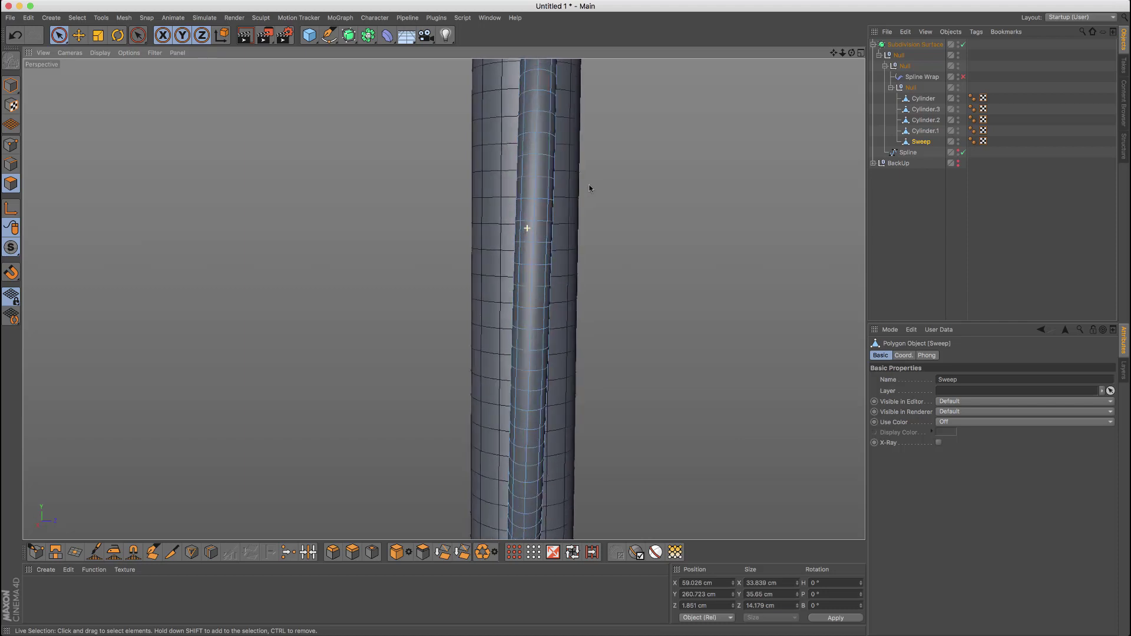
{"action": "left_click_drag", "start_coordinate": [531, 203], "coordinate": [531, 298]}
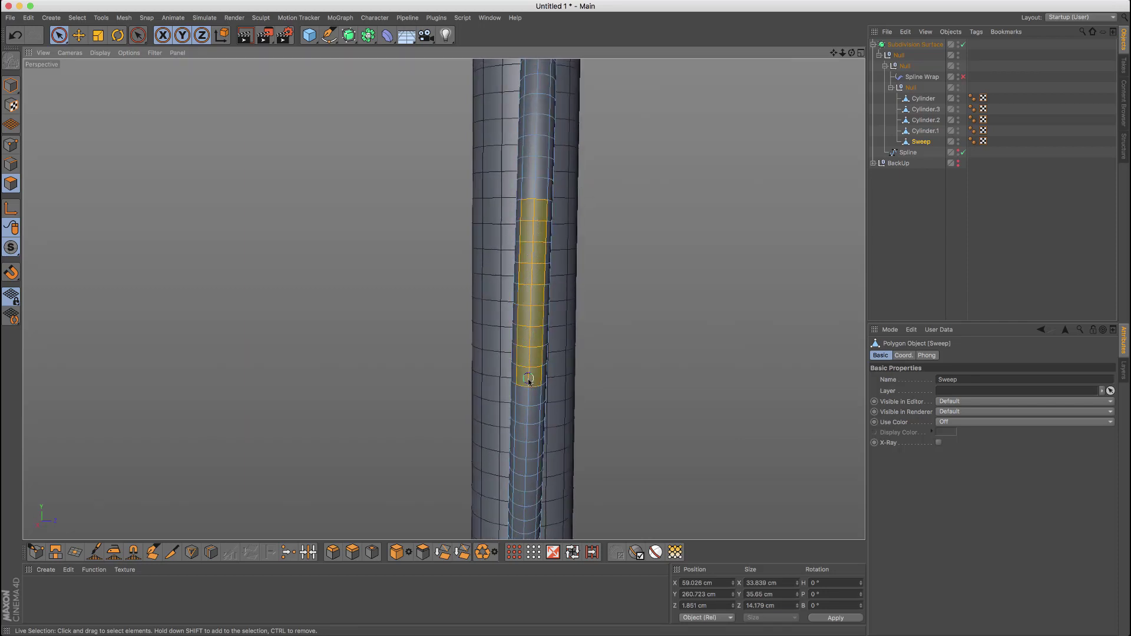
Clear the selection and select a new strip of polygons about 47 cm long along the cable's outer side
{"action": "left_click_drag", "start_coordinate": [537, 253], "coordinate": [541, 196], "text": "alt"}
{"action": "right_click_drag", "start_coordinate": [617, 183], "coordinate": [398, 286], "text": "alt"}
{"action": "left_click", "coordinate": [618, 238]}
{"action": "left_click_drag", "start_coordinate": [608, 213], "coordinate": [594, 173], "text": "alt"}
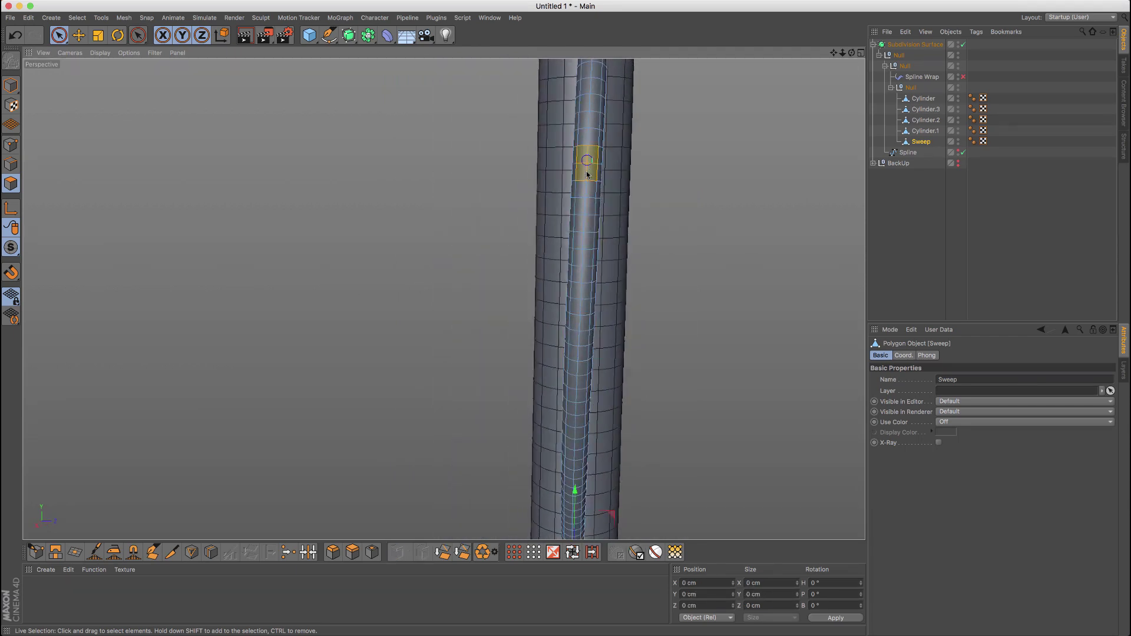
{"action": "left_click_drag", "start_coordinate": [579, 302], "coordinate": [580, 304]}
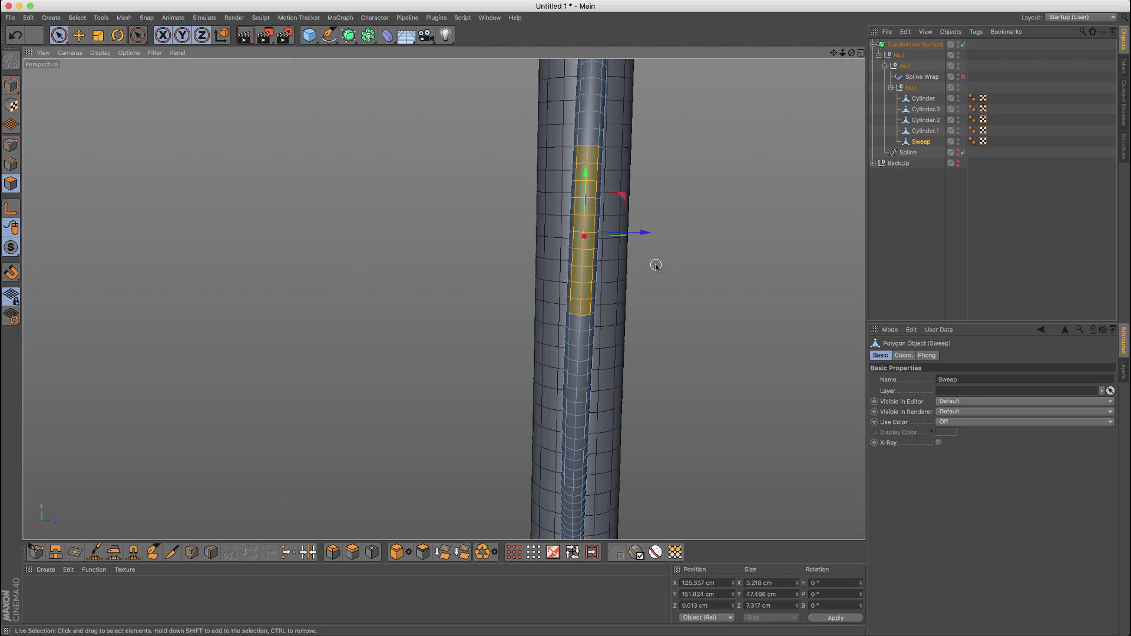
Split the selected strip into its own object, select all its polygons and move them slightly outward from the cable
{"action": "key", "text": "u"}
{"action": "key", "text": "p"}
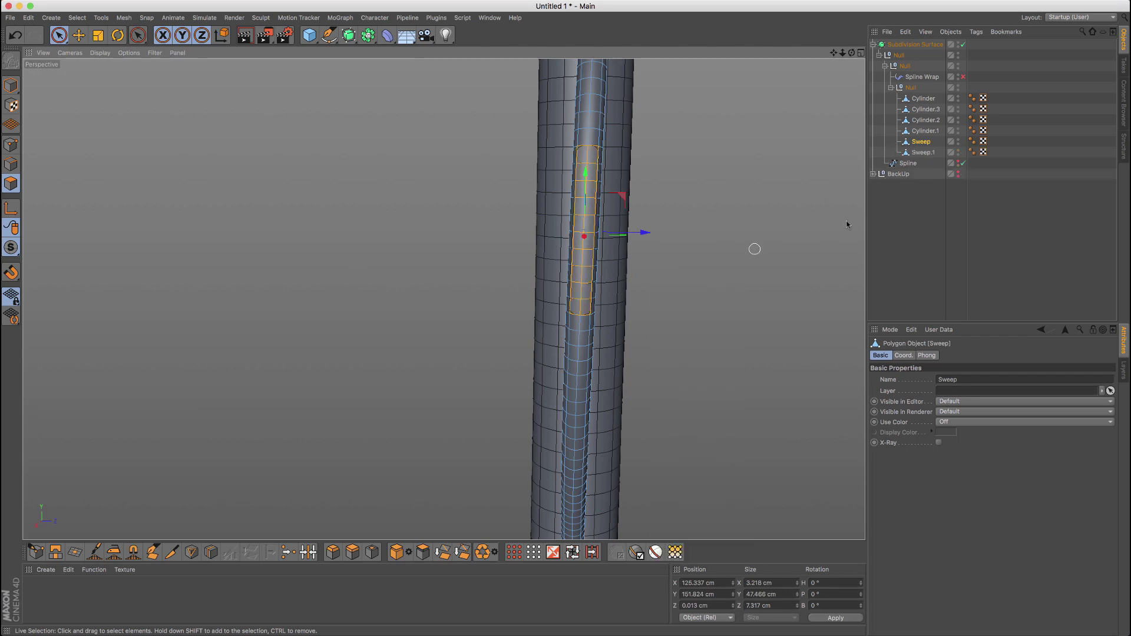
{"action": "left_click", "coordinate": [923, 153]}
{"action": "key", "text": "super+a"}
{"action": "key", "text": "q"}
{"action": "left_click_drag", "start_coordinate": [645, 192], "coordinate": [578, 224], "text": "alt"}
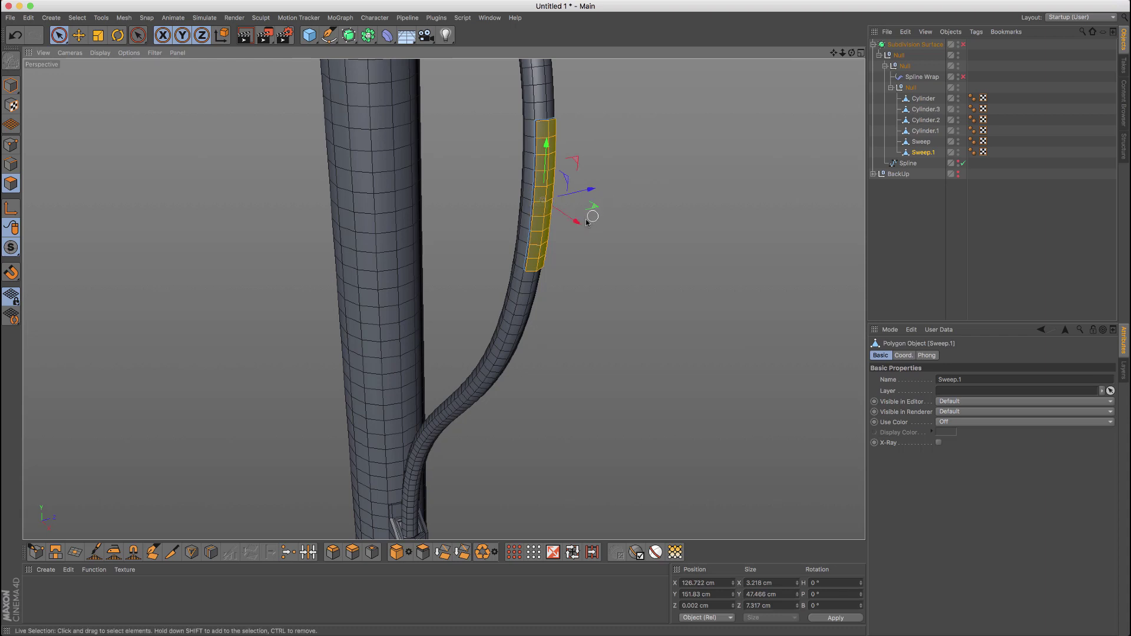
Add a loop cut to the split strip and center it between the neighboring edges
{"action": "right_click_drag", "start_coordinate": [595, 152], "coordinate": [616, 144], "text": "alt"}
{"action": "left_click", "coordinate": [613, 142]}
{"action": "left_click_drag", "start_coordinate": [612, 142], "coordinate": [472, 201], "text": "alt"}
{"action": "key", "text": "k"}
{"action": "key", "text": "l"}
{"action": "left_click", "coordinate": [486, 137]}
{"action": "left_click", "coordinate": [618, 86]}
Try pulling the strip's central polygons outward into a long bump, and undo the move
{"action": "key", "text": "space"}
{"action": "scroll", "coordinate": [475, 185], "scroll_direction": "up", "scroll_amount": 1}
{"action": "left_click_drag", "start_coordinate": [470, 242], "coordinate": [514, 249]}
{"action": "key", "text": "Return"}
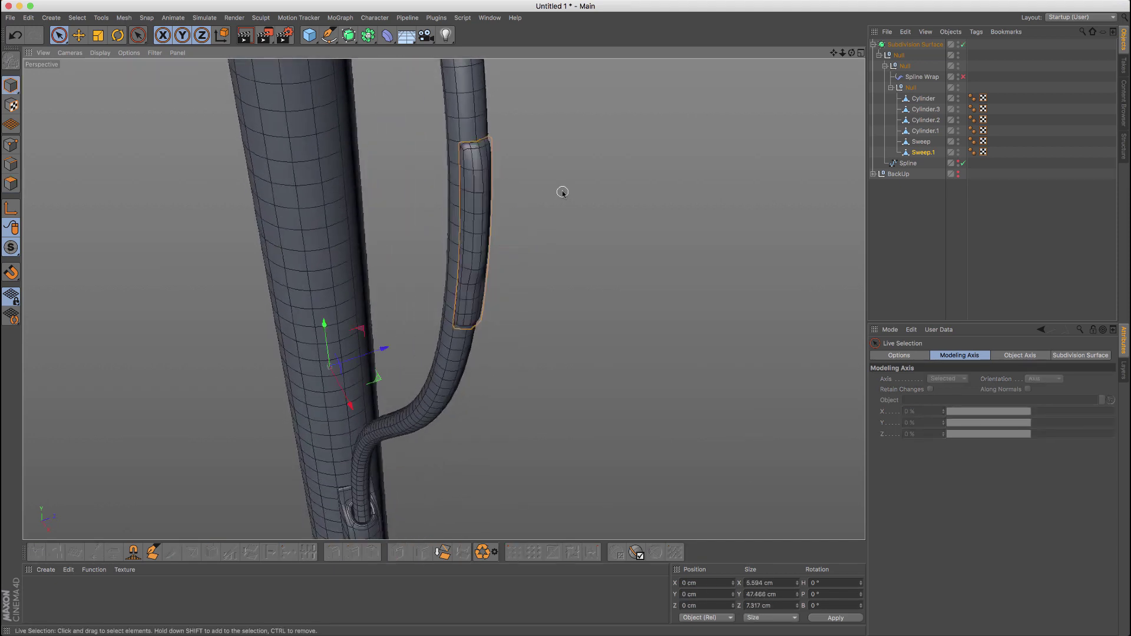
{"action": "left_click", "coordinate": [11, 185]}
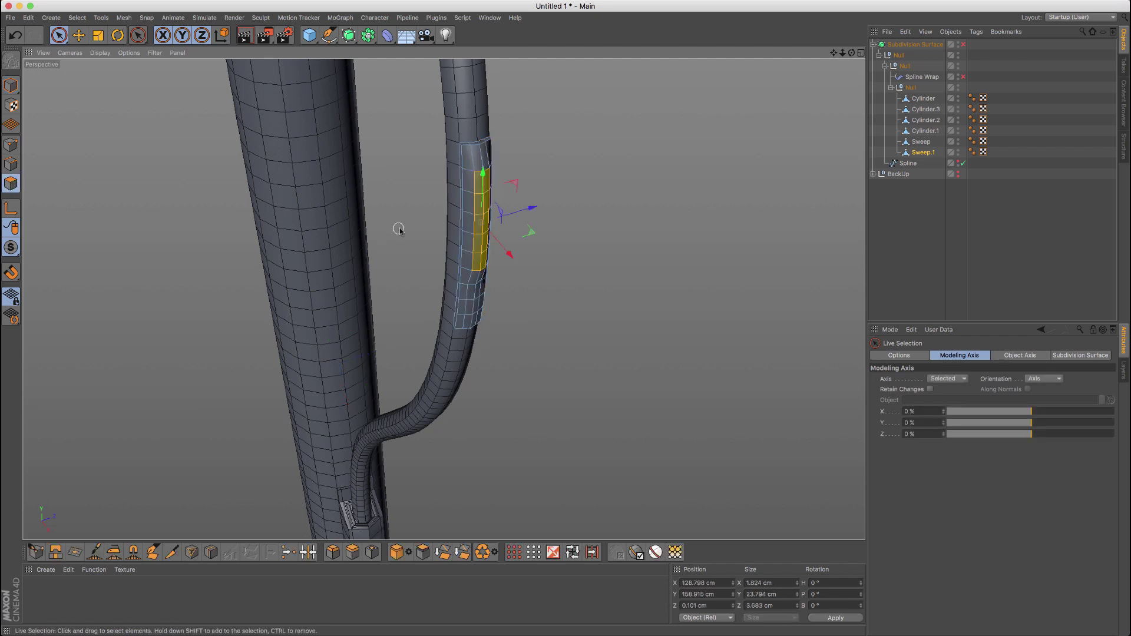
{"action": "key", "text": "q"}
{"action": "key", "text": "ctrl+z"}
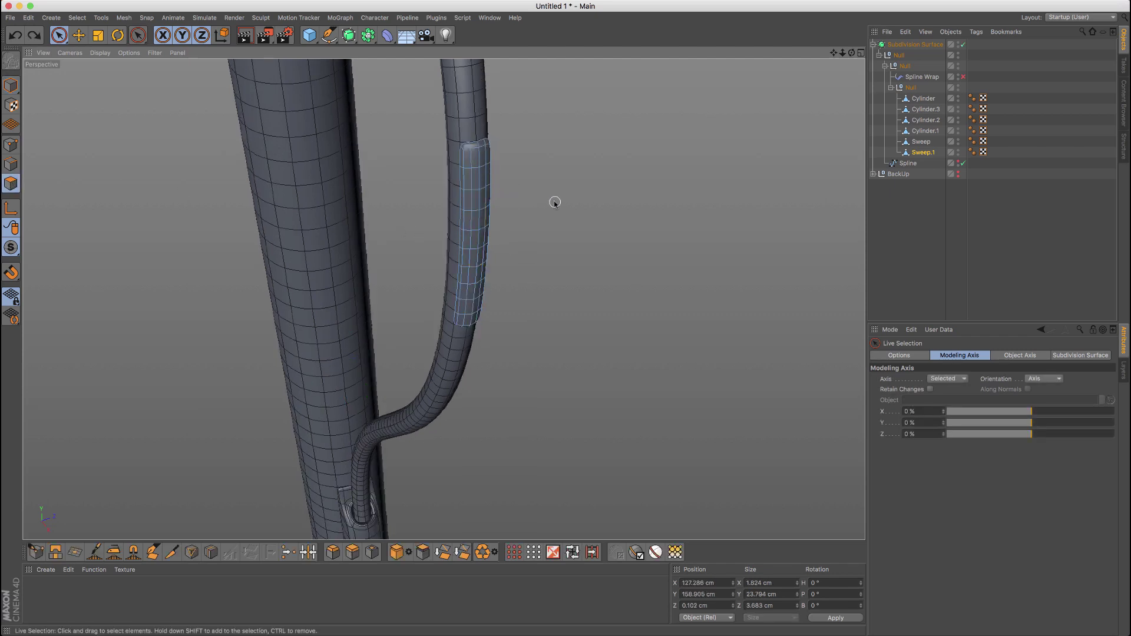
Add further lengthwise loop cuts near the strip's long sides, the last one at about 60%
{"action": "left_click", "coordinate": [555, 202]}
{"action": "key", "text": "q"}
{"action": "left_click_drag", "start_coordinate": [528, 195], "coordinate": [500, 181], "text": "alt"}
{"action": "key", "text": "k"}
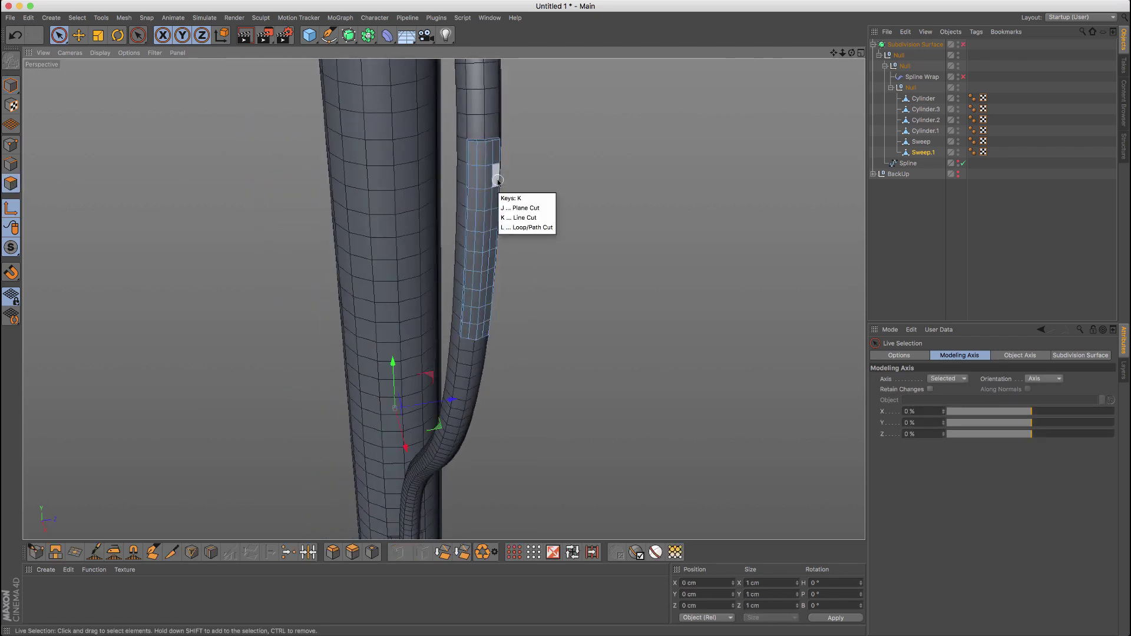
{"action": "key", "text": "l"}
{"action": "scroll", "coordinate": [465, 170], "scroll_direction": "up", "scroll_amount": 3}
{"action": "left_click", "coordinate": [481, 162]}
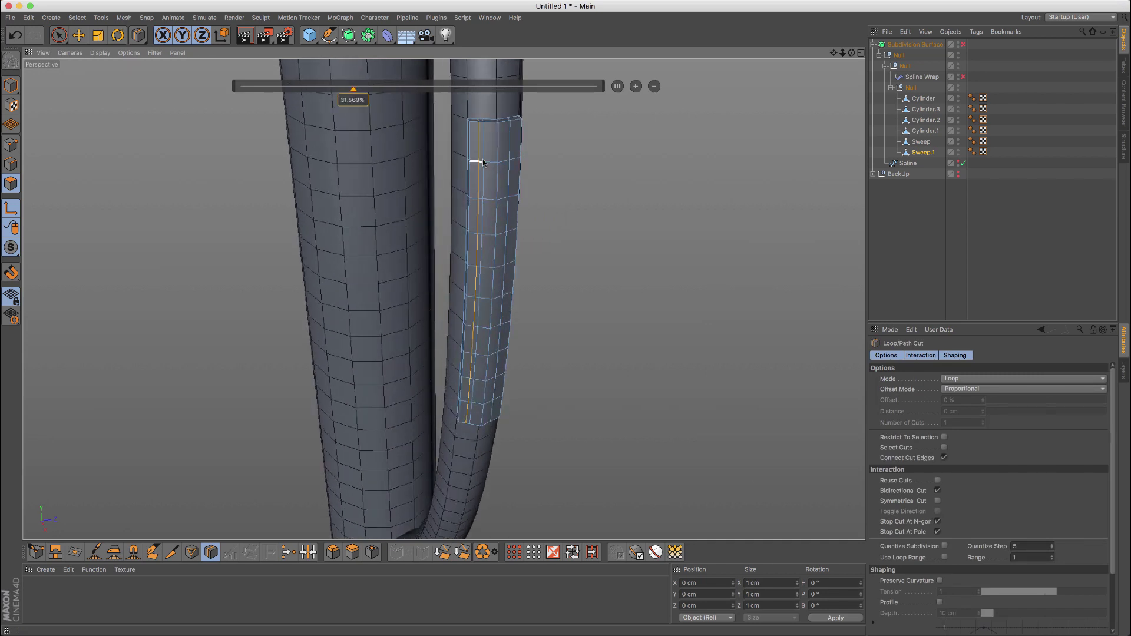
{"action": "left_click_drag", "start_coordinate": [480, 162], "coordinate": [455, 161], "text": "alt"}
{"action": "left_click", "coordinate": [515, 160]}
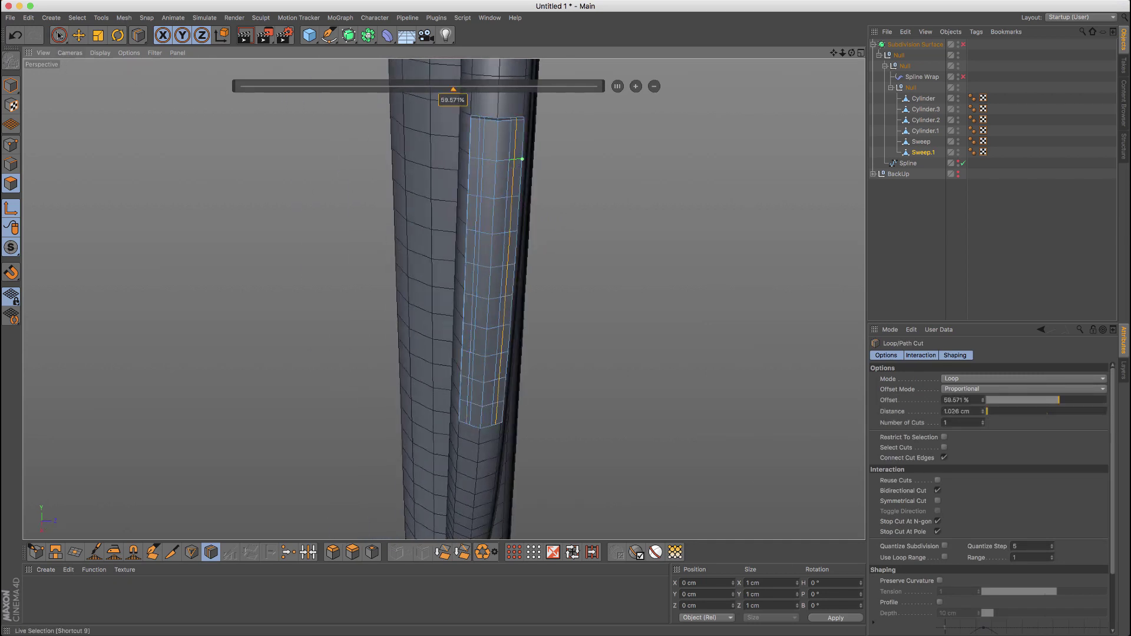
Pull a block of the strip's central polygons about 14 cm tall outward to form a bump, and re-enable subdivision smoothing
{"action": "left_click", "coordinate": [59, 35]}
{"action": "left_click_drag", "start_coordinate": [119, 179], "coordinate": [342, 223], "text": "alt"}
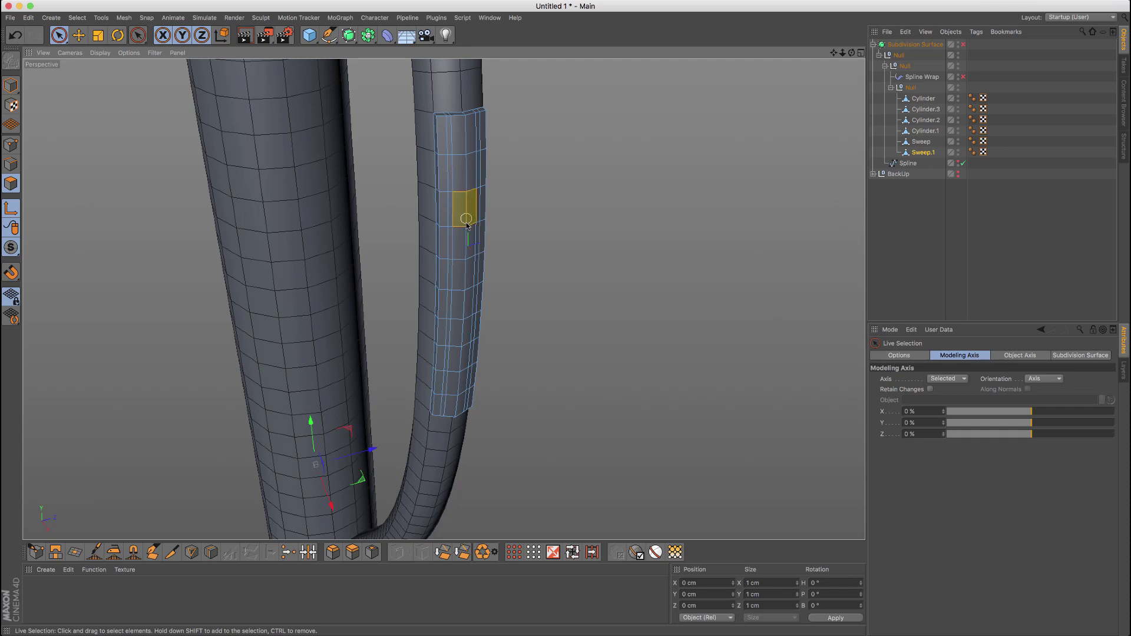
{"action": "left_click_drag", "start_coordinate": [467, 272], "coordinate": [494, 270]}
{"action": "left_click_drag", "start_coordinate": [450, 218], "coordinate": [450, 219], "text": "alt"}
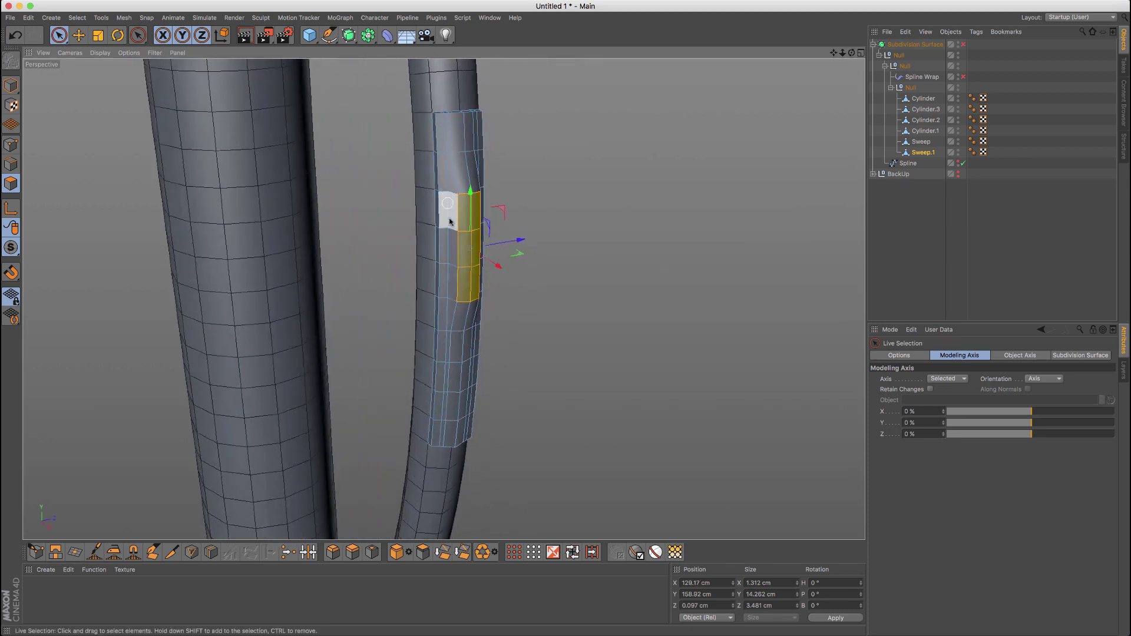
{"action": "key", "text": "q"}
{"action": "key", "text": "Return"}
{"action": "right_click_drag", "start_coordinate": [537, 204], "coordinate": [534, 234], "text": "alt"}
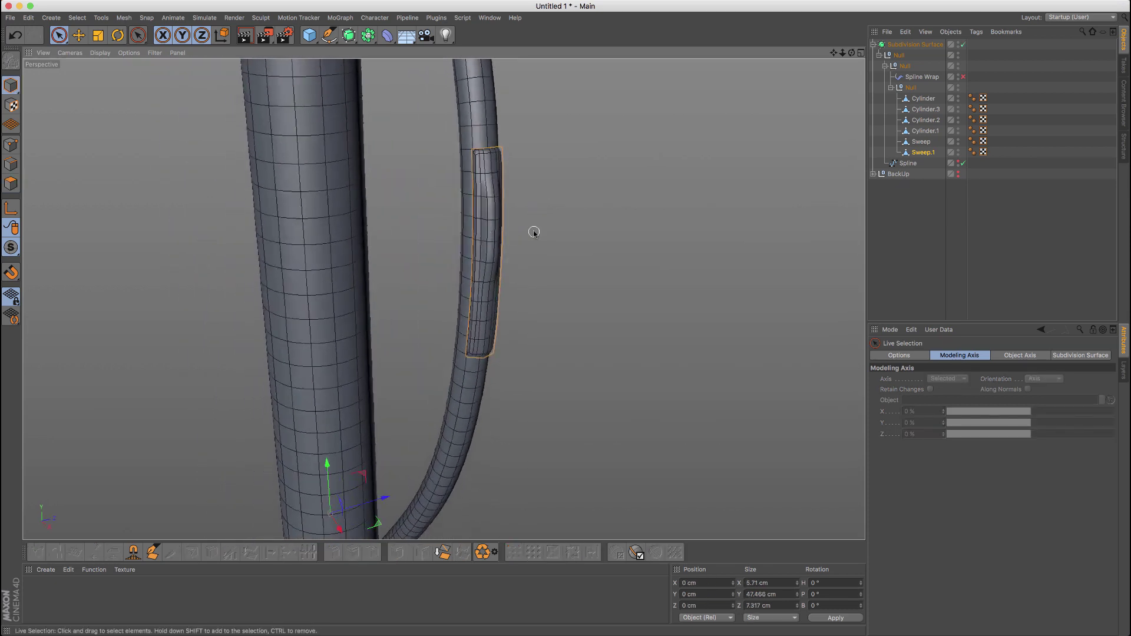
Switch the viewport display to Gouraud shading without wireframe lines and inspect the raised strip
{"action": "key", "text": "m"}
{"action": "key", "text": "b"}
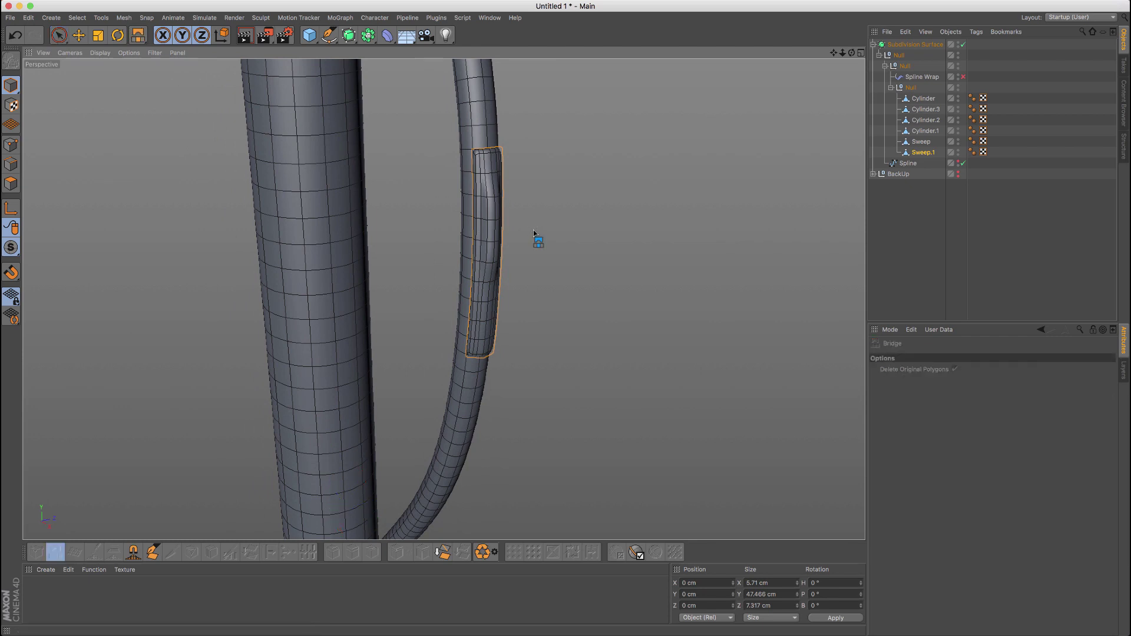
{"action": "key", "text": "n"}
{"action": "key", "text": "a"}
{"action": "mouse_move", "coordinate": [534, 231]}
{"action": "left_mouse_down", "text": "alt"}
{"action": "mouse_move", "coordinate": [485, 219]}
{"action": "mouse_move", "coordinate": [549, 225]}
{"action": "mouse_move", "coordinate": [443, 231]}
{"action": "left_mouse_up", "text": "alt"}
{"action": "mouse_move", "coordinate": [381, 216]}
{"action": "left_mouse_down", "text": "alt"}
{"action": "mouse_move", "coordinate": [378, 233]}
{"action": "mouse_move", "coordinate": [369, 197]}
{"action": "mouse_move", "coordinate": [381, 229]}
{"action": "left_mouse_up", "text": "alt"}
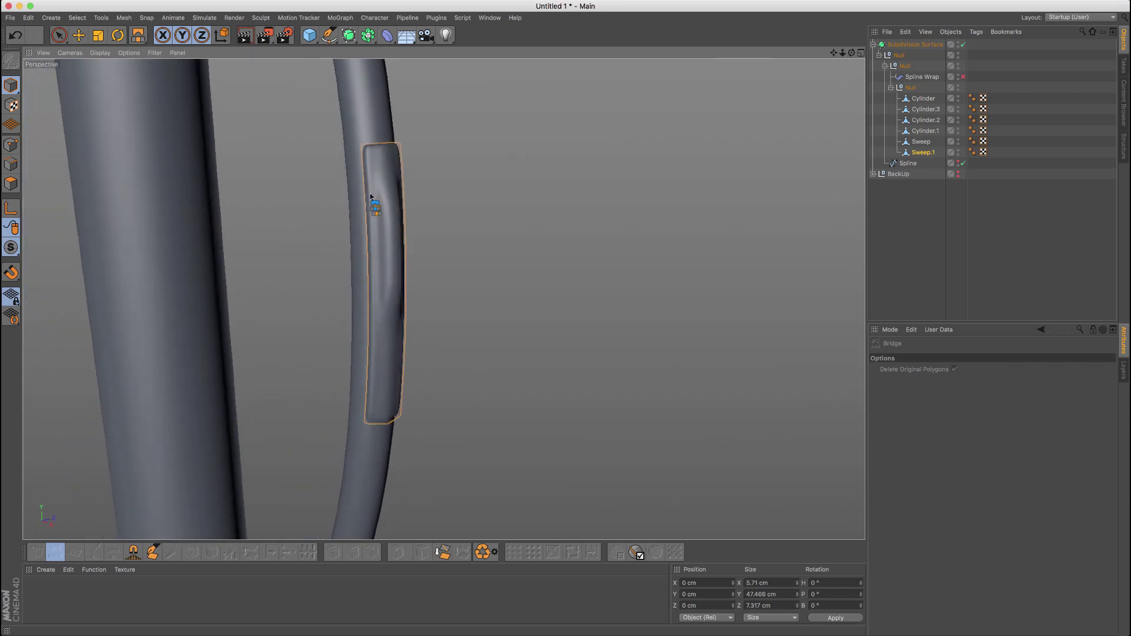
{"action": "left_click", "coordinate": [59, 35]}
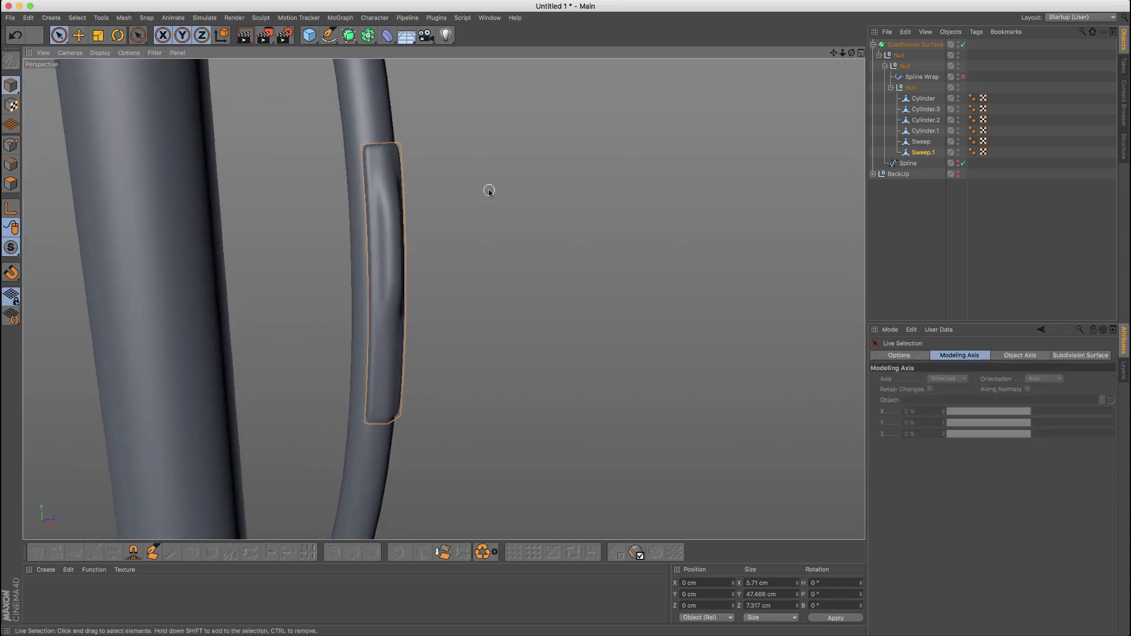
Loop-select a band of adjacent polygon rings on the lower part of the Sweep cable
{"action": "scroll", "coordinate": [500, 185], "scroll_direction": "down", "scroll_amount": 10}
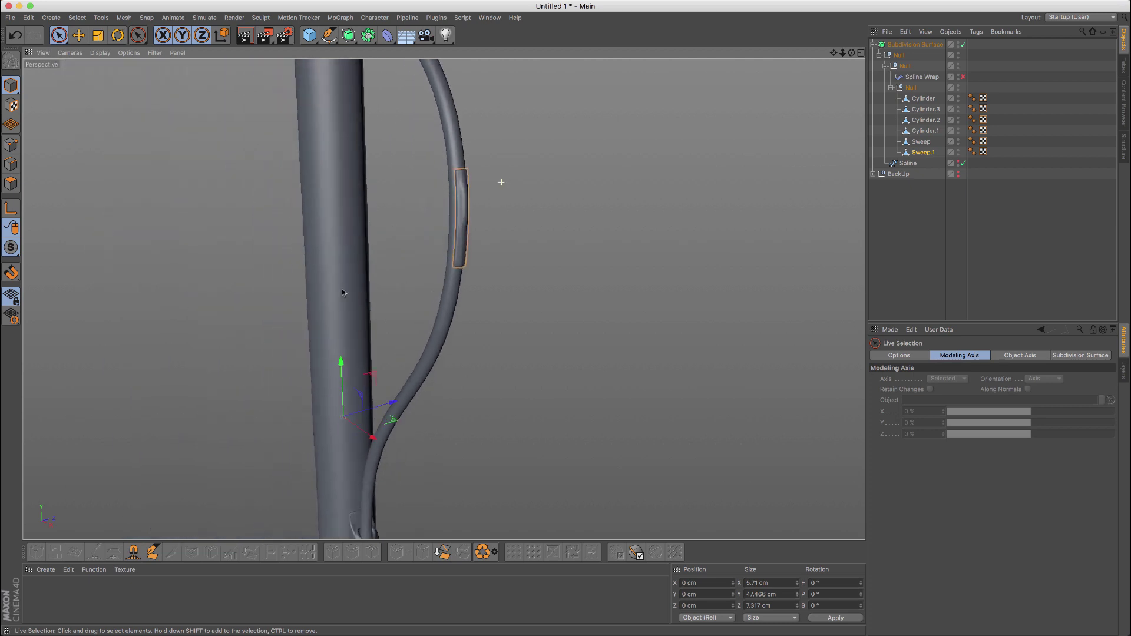
{"action": "left_click", "coordinate": [493, 217]}
{"action": "left_click_drag", "start_coordinate": [462, 182], "coordinate": [417, 207], "text": "alt"}
{"action": "middle_click_drag", "start_coordinate": [423, 190], "coordinate": [515, 228], "text": "alt"}
{"action": "left_click_drag", "start_coordinate": [515, 228], "coordinate": [544, 248], "text": "alt"}
{"action": "left_click", "coordinate": [919, 142]}
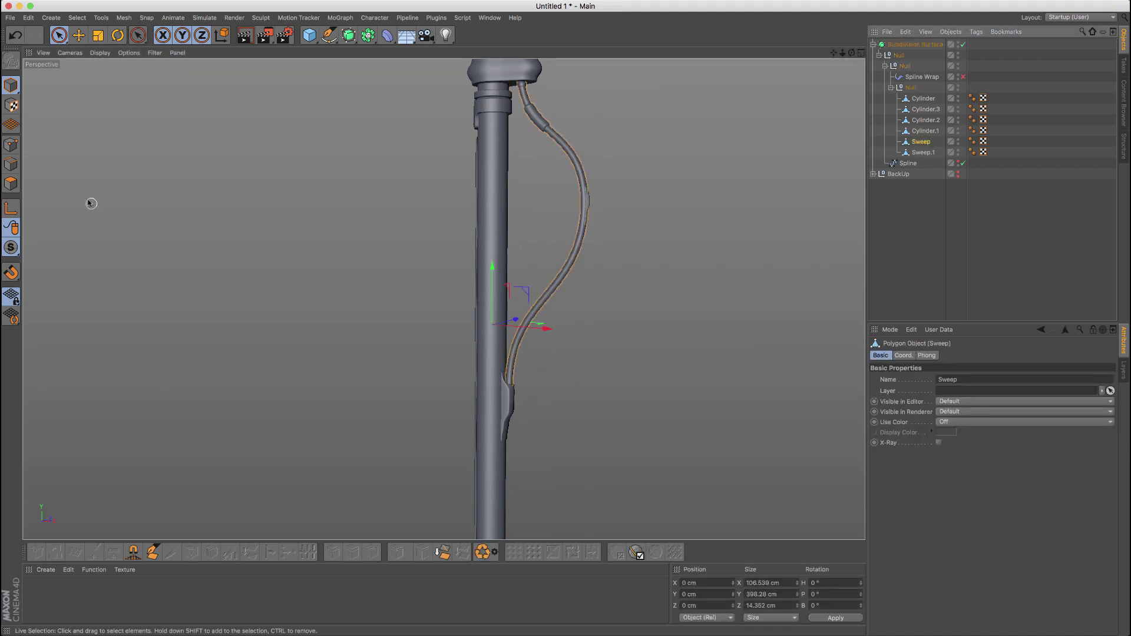
{"action": "left_click", "coordinate": [11, 184]}
{"action": "scroll", "coordinate": [539, 300], "scroll_direction": "up", "scroll_amount": 6}
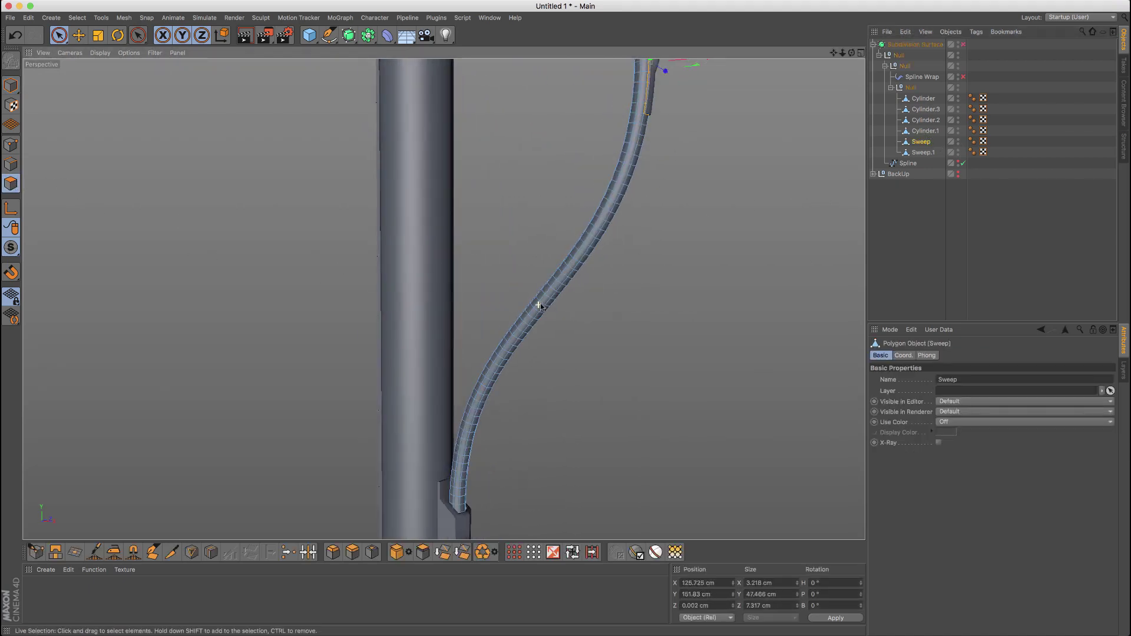
{"action": "key", "text": "u"}
{"action": "key", "text": "l"}
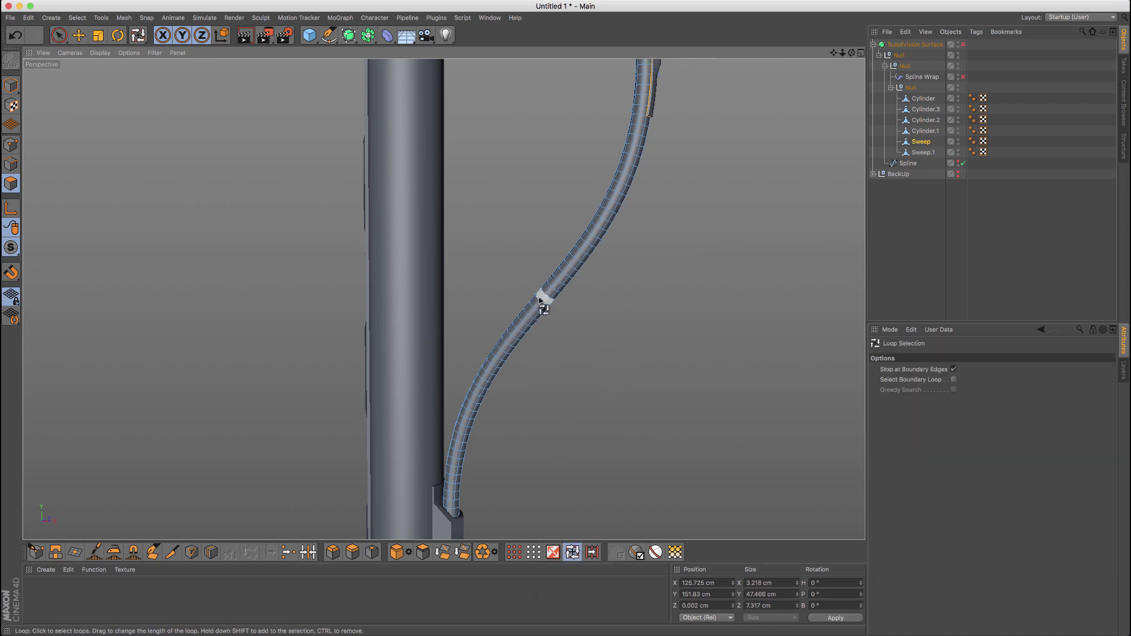
{"action": "left_click_drag", "start_coordinate": [529, 319], "coordinate": [526, 328]}
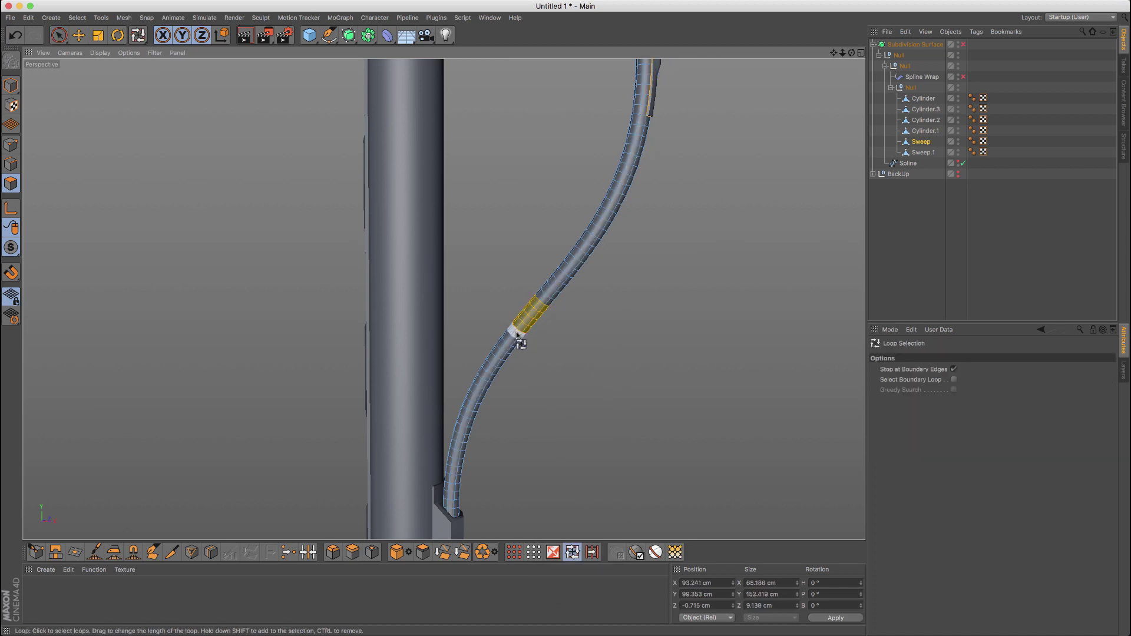
{"action": "left_click", "coordinate": [516, 335], "text": "shift"}
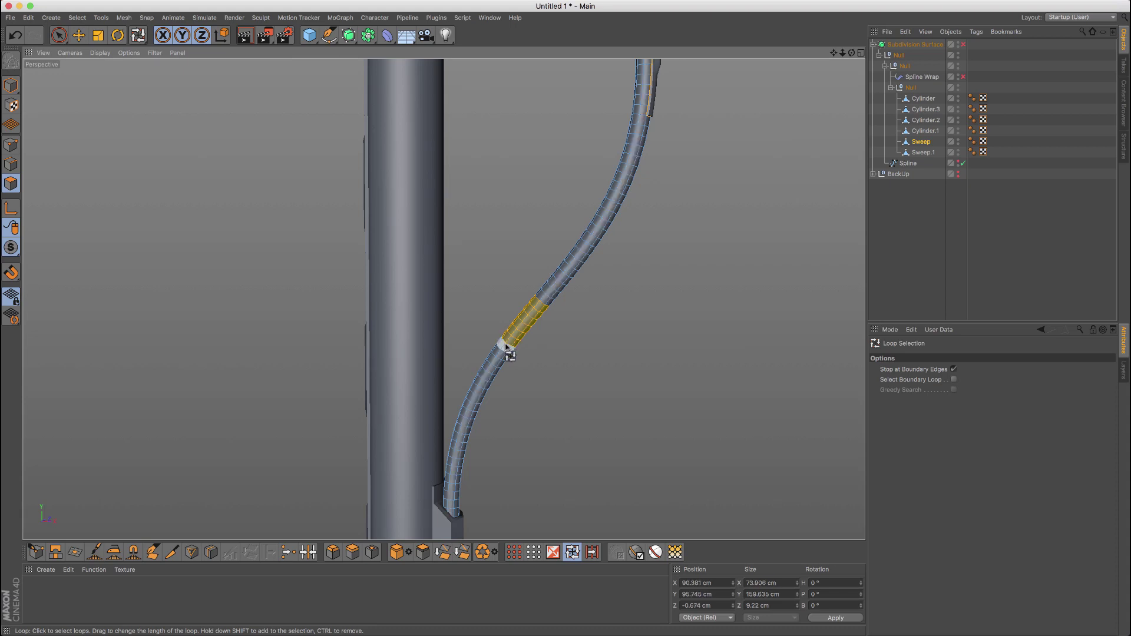
Extend the ring selection down the cable's outer side with a narrow strip of polygons
{"action": "left_click_drag", "start_coordinate": [516, 334], "coordinate": [366, 295], "text": "alt"}
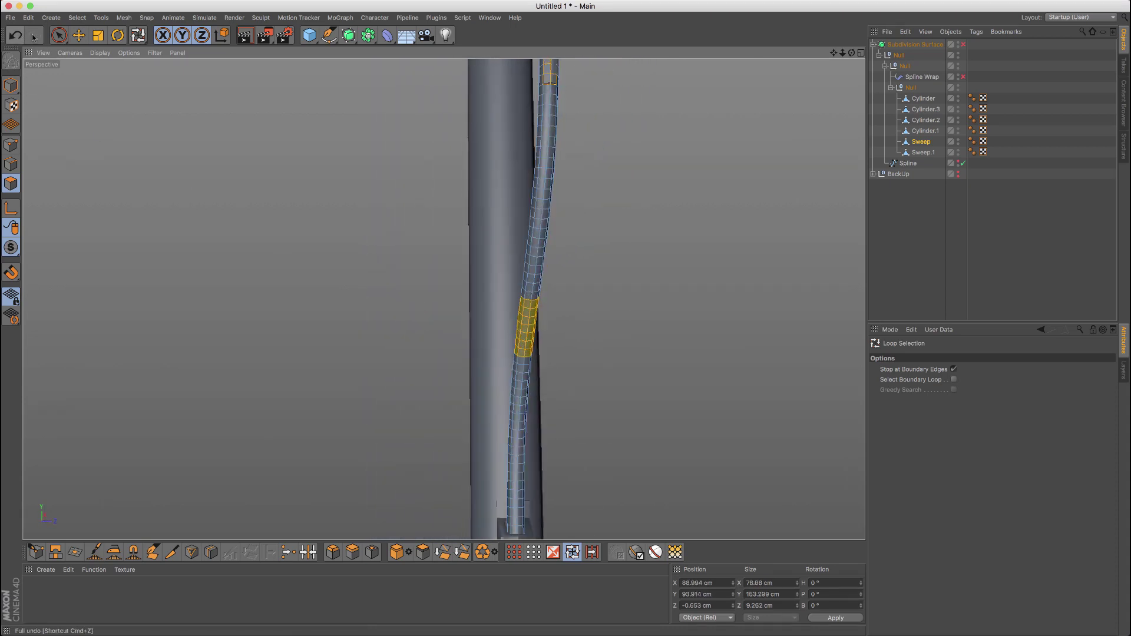
{"action": "left_click", "coordinate": [59, 36]}
{"action": "right_click_drag", "start_coordinate": [469, 340], "coordinate": [524, 348], "text": "alt"}
{"action": "left_click_drag", "start_coordinate": [524, 347], "coordinate": [553, 367], "text": "alt"}
{"action": "middle_click_drag", "start_coordinate": [553, 368], "coordinate": [526, 277], "text": "alt"}
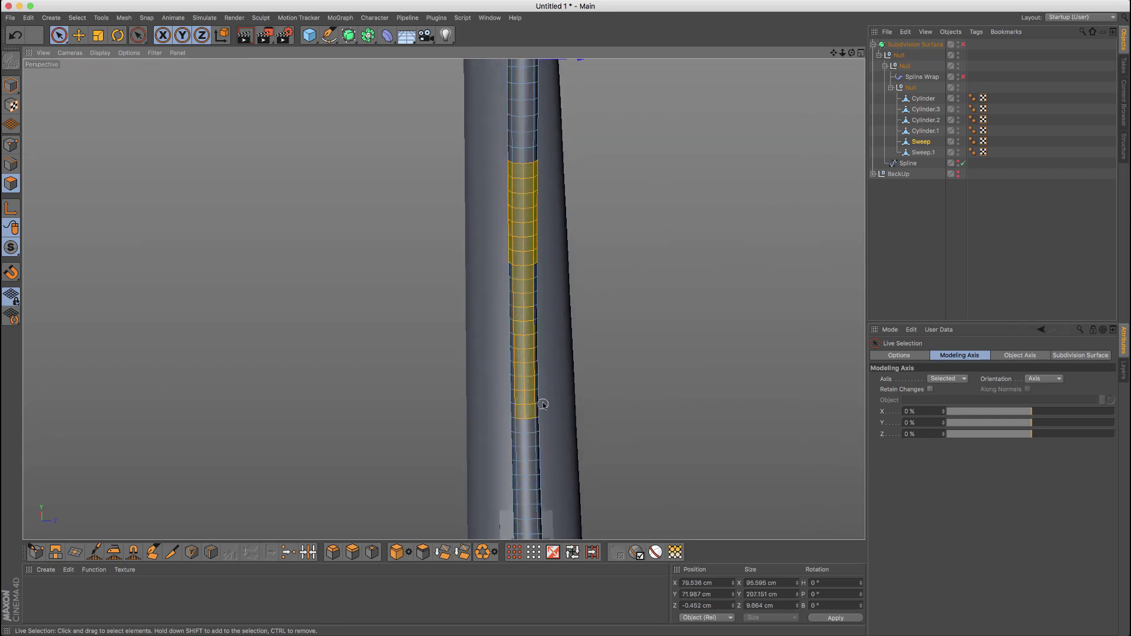
Split the selected band and strip into a separate object and extrude its polygons slightly outward
{"action": "key", "text": "u"}
{"action": "key", "text": "p"}
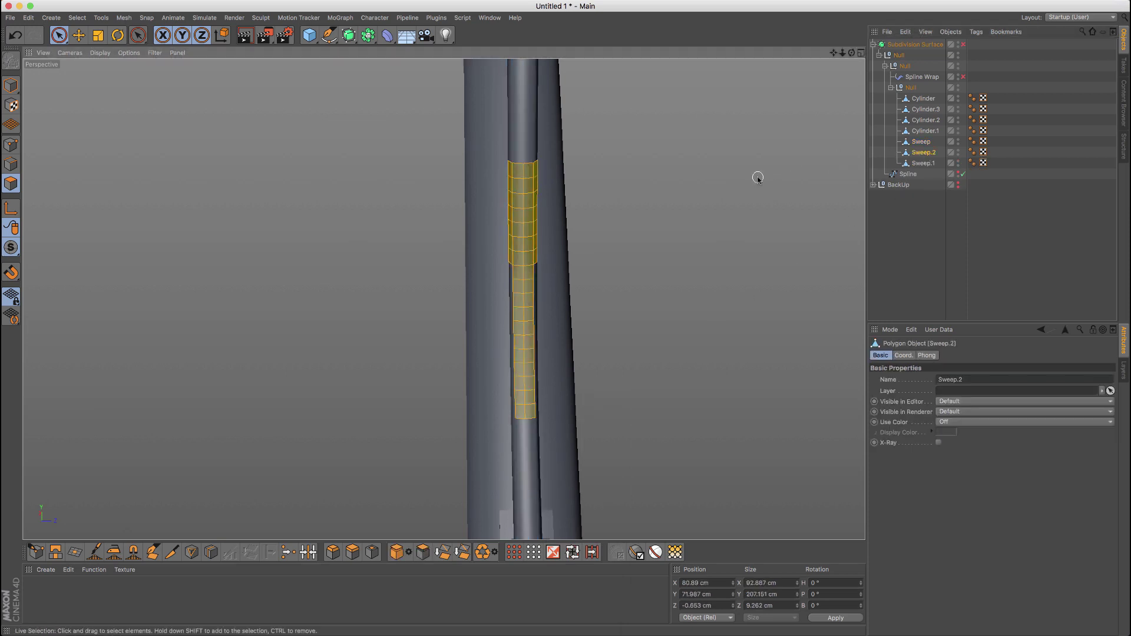
{"action": "key", "text": "m"}
{"action": "key", "text": "t"}
{"action": "left_click_drag", "start_coordinate": [641, 195], "coordinate": [647, 195]}
Inset the polygons of the split band and strip with Extrude Inner
{"action": "key", "text": "m"}
{"action": "key", "text": "w"}
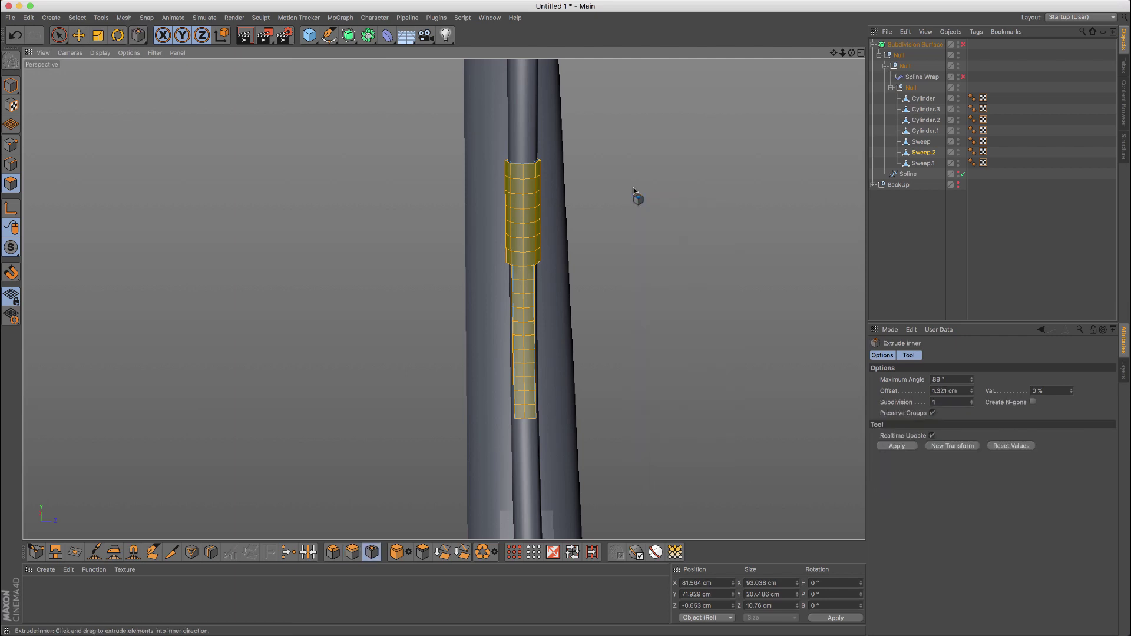
{"action": "left_click_drag", "start_coordinate": [613, 188], "coordinate": [636, 189], "text": "alt"}
{"action": "left_click", "coordinate": [59, 35]}
{"action": "left_click_drag", "start_coordinate": [610, 404], "coordinate": [556, 363], "text": "alt"}
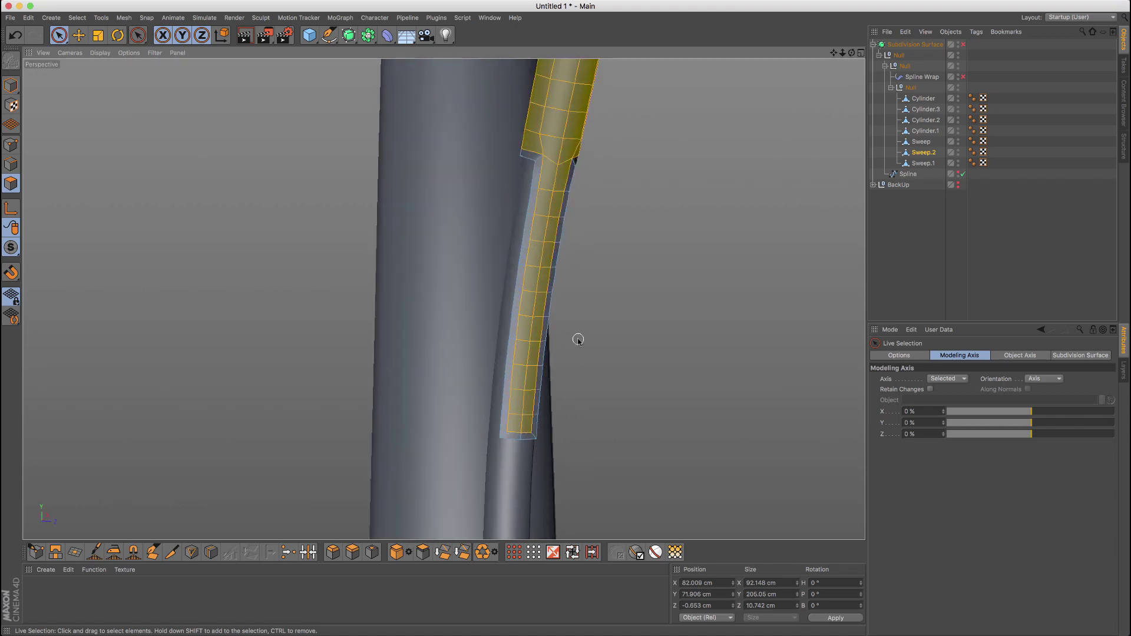
Inset the band and strip polygons again by about 0.5 cm, then raise a section of the strip outward
{"action": "key", "text": "i"}
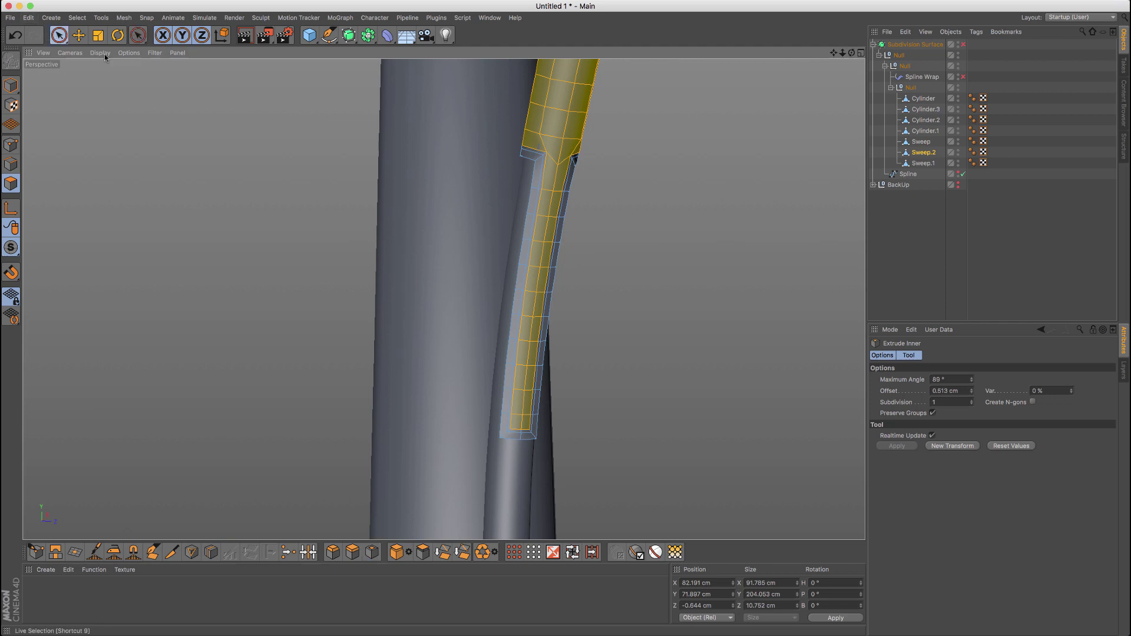
{"action": "scroll", "coordinate": [523, 384], "scroll_direction": "up", "scroll_amount": 3}
{"action": "mouse_move", "coordinate": [528, 395]}
{"action": "left_mouse_down"}
{"action": "mouse_move", "coordinate": [526, 360]}
{"action": "mouse_move", "coordinate": [564, 373]}
{"action": "left_mouse_up"}
{"action": "left_click", "coordinate": [534, 320], "text": "shift"}
{"action": "key", "text": "Return"}
{"action": "right_click_drag", "start_coordinate": [637, 295], "coordinate": [486, 385], "text": "alt"}
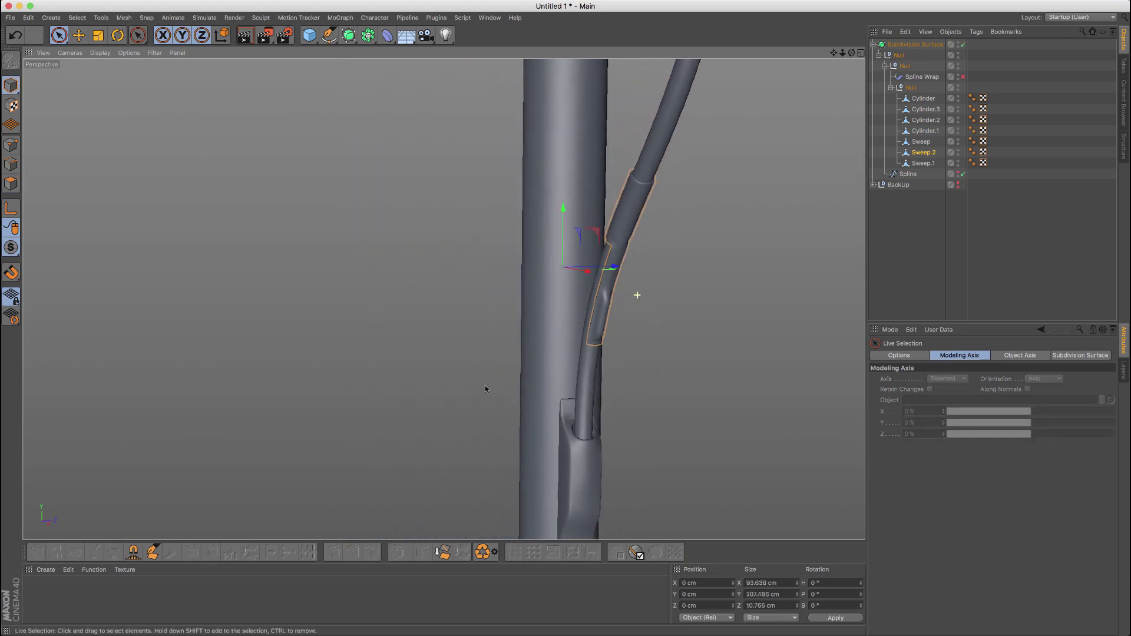
{"action": "middle_click_drag", "start_coordinate": [663, 232], "coordinate": [629, 258], "text": "alt"}
{"action": "left_click_drag", "start_coordinate": [629, 258], "coordinate": [591, 243], "text": "alt"}
{"action": "left_click", "coordinate": [640, 245]}
Select a pointed patch of polygons at the lower outer end of the Sweep.2 band and inset it about 0.27 cm
{"action": "left_click", "coordinate": [11, 183]}
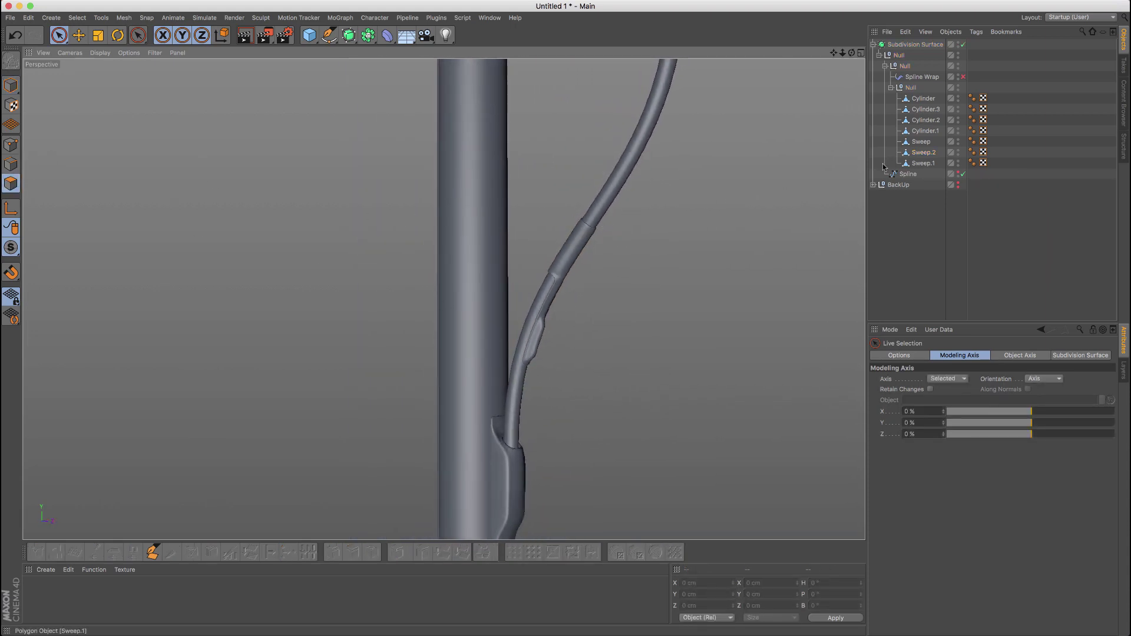
{"action": "left_click", "coordinate": [925, 155]}
{"action": "key", "text": "q"}
{"action": "right_click_drag", "start_coordinate": [558, 277], "coordinate": [668, 220], "text": "alt"}
{"action": "left_click_drag", "start_coordinate": [595, 247], "coordinate": [549, 241], "text": "alt"}
{"action": "right_click_drag", "start_coordinate": [549, 253], "coordinate": [570, 270], "text": "alt"}
{"action": "mouse_move", "coordinate": [570, 269]}
{"action": "left_mouse_down", "text": "alt"}
{"action": "mouse_move", "coordinate": [606, 272]}
{"action": "mouse_move", "coordinate": [634, 256]}
{"action": "mouse_move", "coordinate": [613, 205]}
{"action": "mouse_move", "coordinate": [644, 167]}
{"action": "left_mouse_up", "text": "alt"}
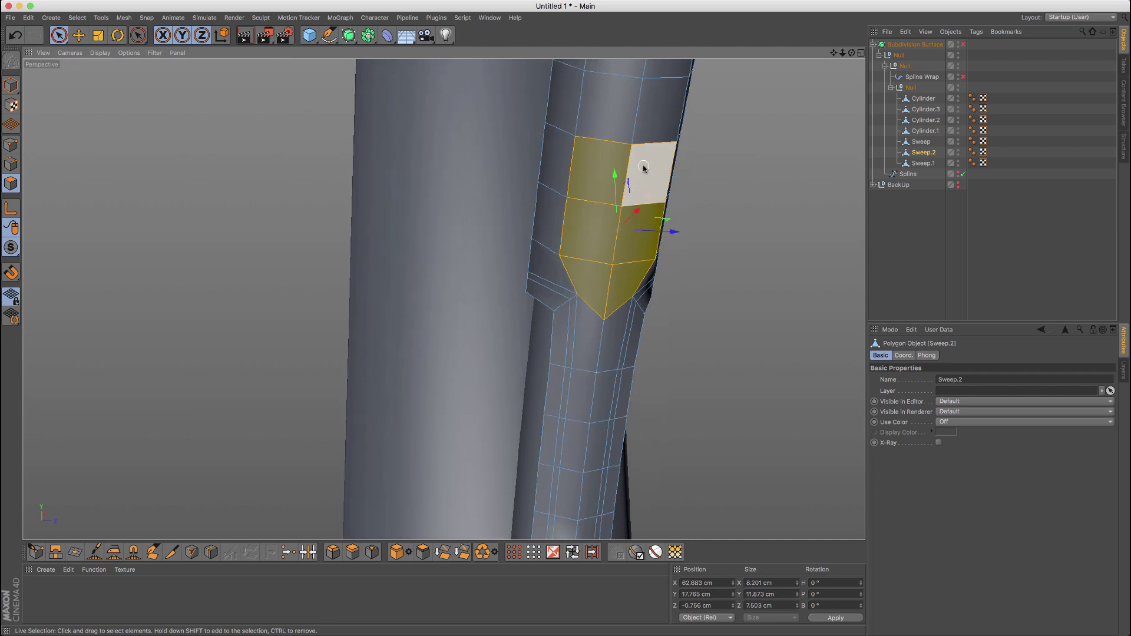
{"action": "key", "text": "m"}
{"action": "key", "text": "w"}
{"action": "left_click_drag", "start_coordinate": [725, 172], "coordinate": [744, 173]}
{"action": "left_click_drag", "start_coordinate": [712, 168], "coordinate": [747, 172], "text": "alt"}
{"action": "left_click_drag", "start_coordinate": [747, 172], "coordinate": [755, 172]}
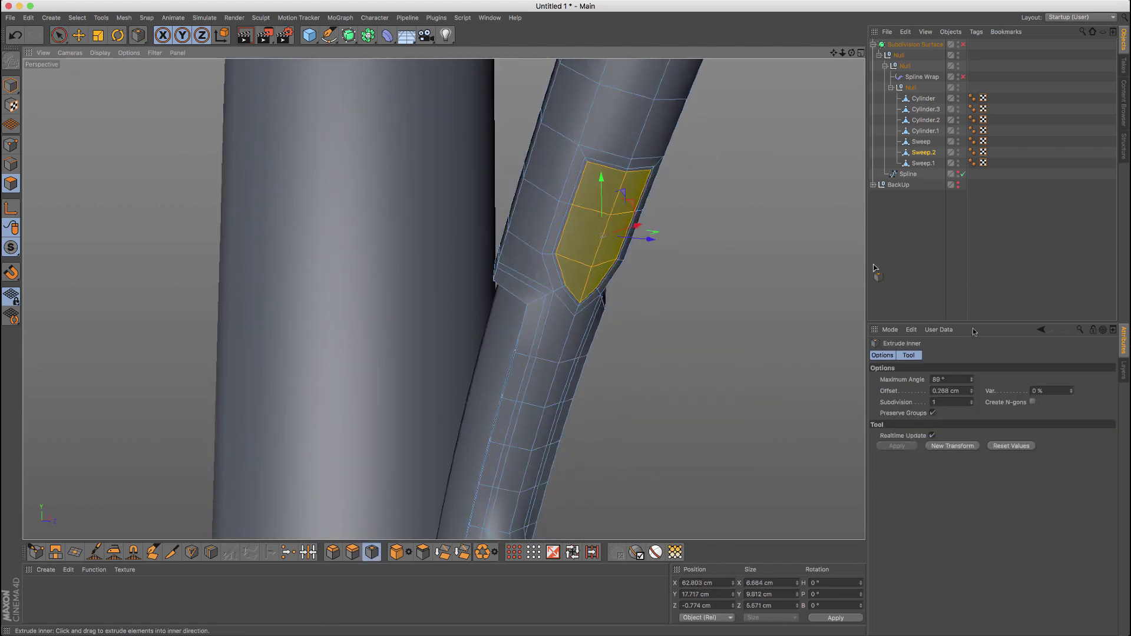
Set the modeling axis orientation to Normal and move the inset patch slightly outward along its normal
{"action": "key", "text": "space"}
{"action": "left_click", "coordinate": [961, 357]}
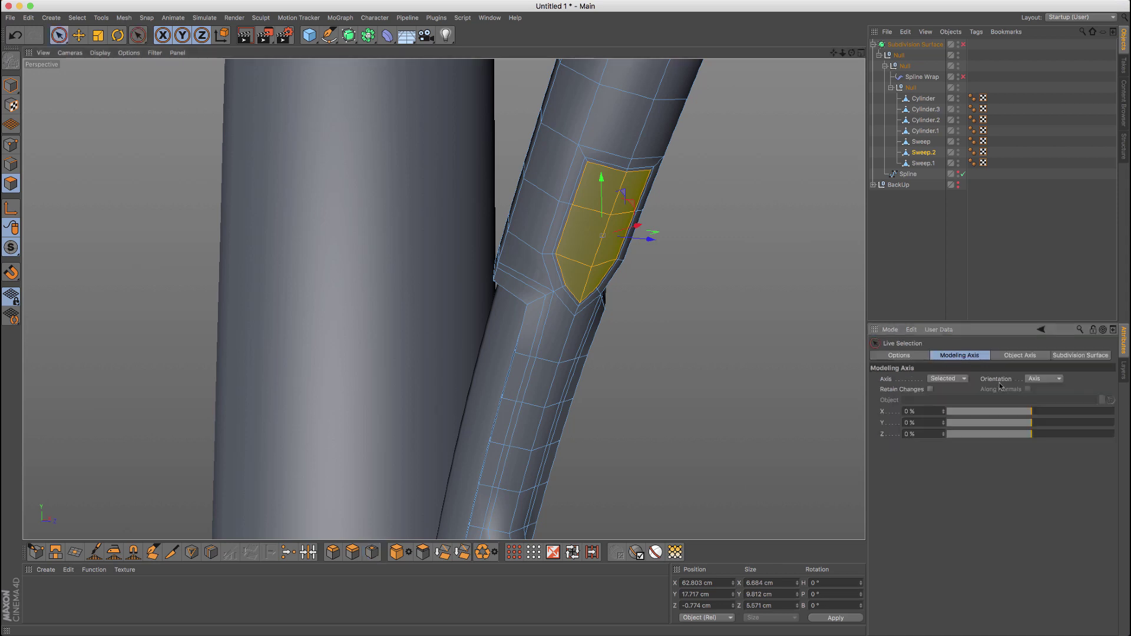
{"action": "left_click", "coordinate": [1041, 379]}
{"action": "left_click", "coordinate": [1040, 446]}
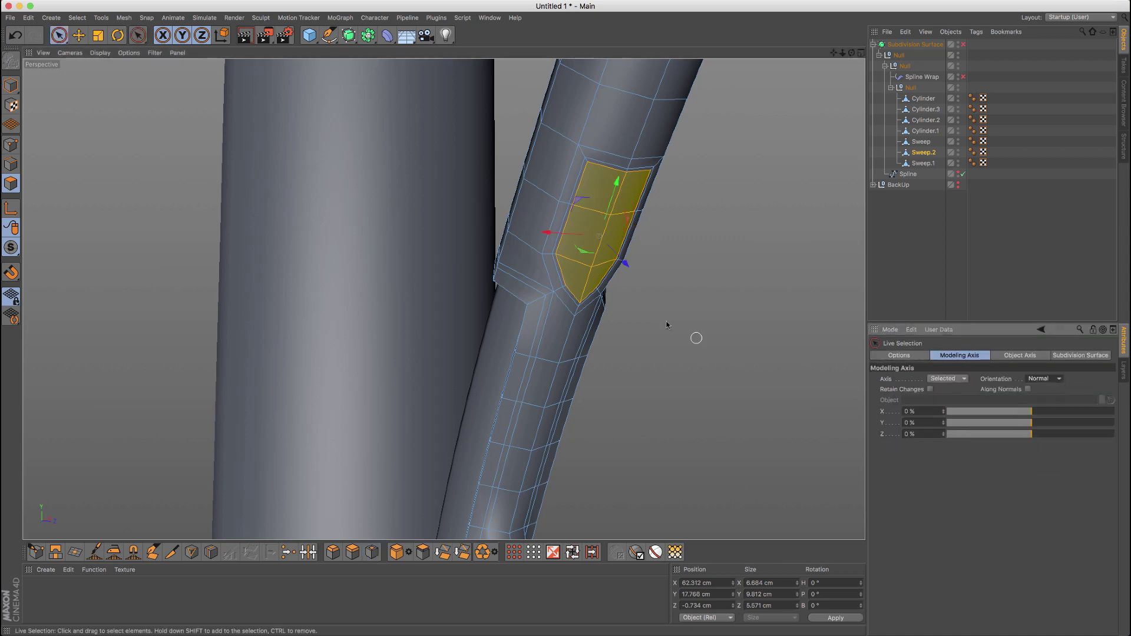
{"action": "left_click_drag", "start_coordinate": [624, 260], "coordinate": [640, 267]}
{"action": "key", "text": "Return"}
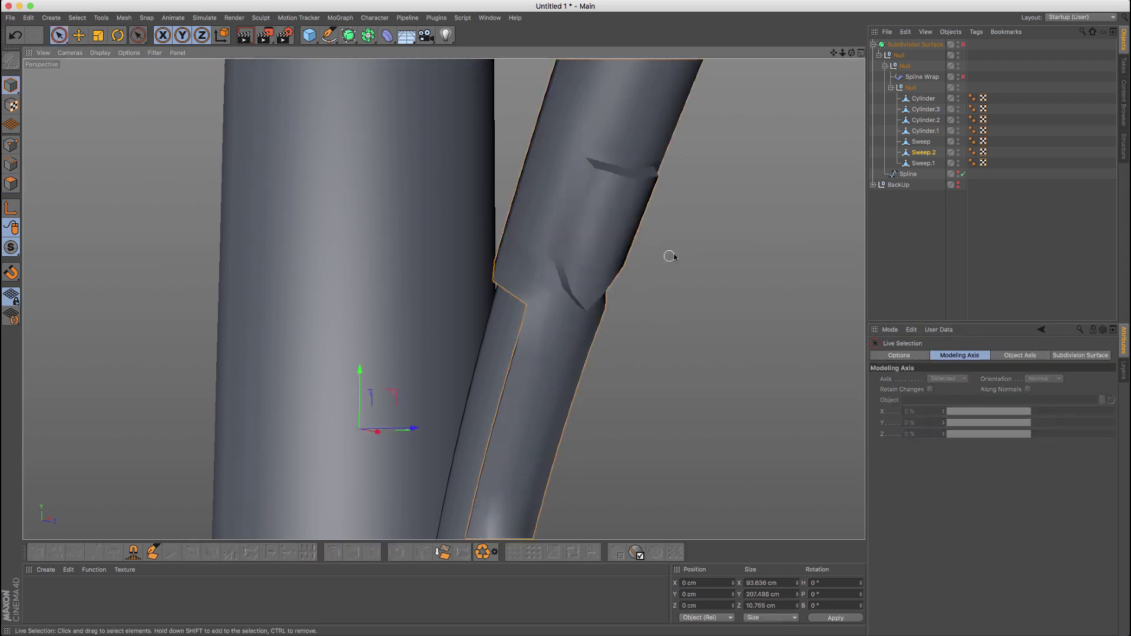
Examine the smoothed cable, connector block and hose from several angles and distances
{"action": "key", "text": "q"}
{"action": "scroll", "coordinate": [708, 209], "scroll_direction": "down", "scroll_amount": 8}
{"action": "left_click", "coordinate": [432, 286]}
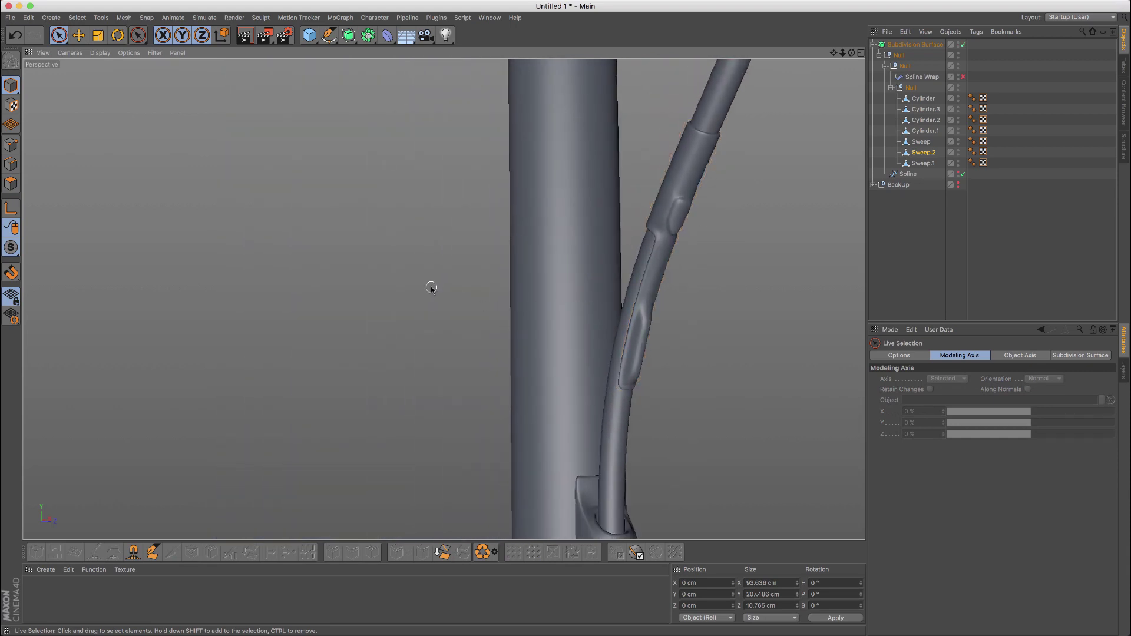
{"action": "left_click_drag", "start_coordinate": [677, 227], "coordinate": [529, 250], "text": "alt"}
{"action": "right_click_drag", "start_coordinate": [505, 248], "coordinate": [401, 318], "text": "alt"}
{"action": "left_click_drag", "start_coordinate": [483, 248], "coordinate": [449, 271], "text": "alt"}
{"action": "right_click_drag", "start_coordinate": [512, 253], "coordinate": [644, 189], "text": "alt"}
{"action": "right_click_drag", "start_coordinate": [538, 219], "coordinate": [525, 227], "text": "alt"}
{"action": "left_click_drag", "start_coordinate": [502, 236], "coordinate": [455, 237], "text": "alt"}
{"action": "right_click_drag", "start_coordinate": [490, 221], "coordinate": [457, 249], "text": "alt"}
{"action": "right_click_drag", "start_coordinate": [505, 192], "coordinate": [412, 267], "text": "alt"}
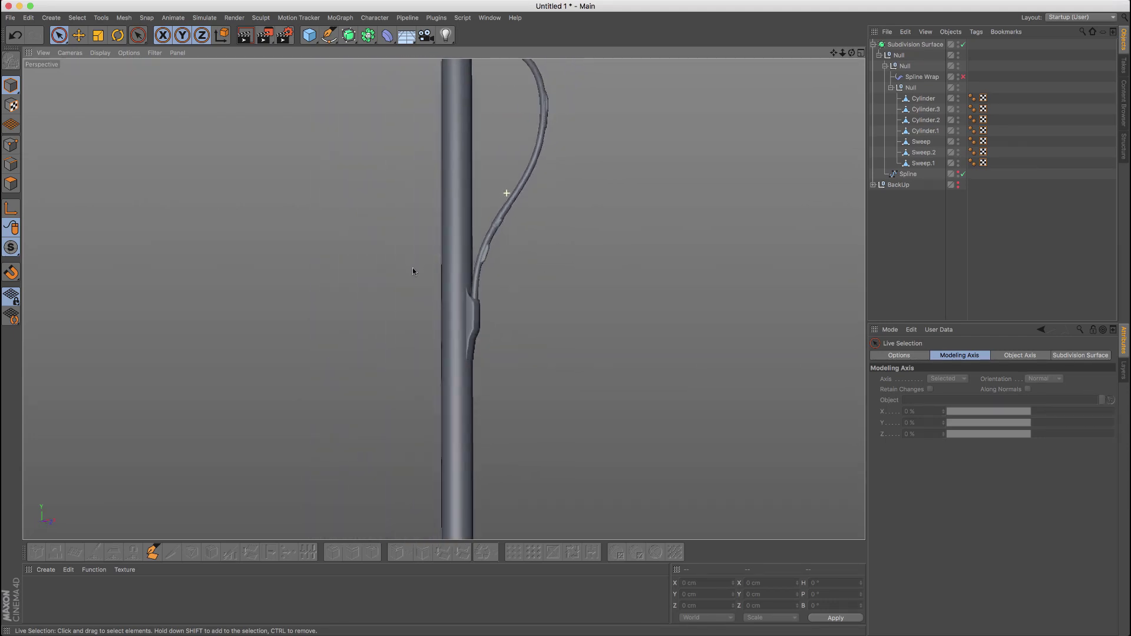
{"action": "middle_click_drag", "start_coordinate": [439, 206], "coordinate": [443, 299], "text": "alt"}
{"action": "left_click_drag", "start_coordinate": [444, 299], "coordinate": [474, 130], "text": "alt"}
{"action": "middle_click_drag", "start_coordinate": [474, 125], "coordinate": [472, 169], "text": "alt"}
{"action": "mouse_move", "coordinate": [473, 168]}
{"action": "left_mouse_down", "text": "alt"}
{"action": "mouse_move", "coordinate": [505, 167]}
{"action": "mouse_move", "coordinate": [479, 162]}
{"action": "left_mouse_up", "text": "alt"}
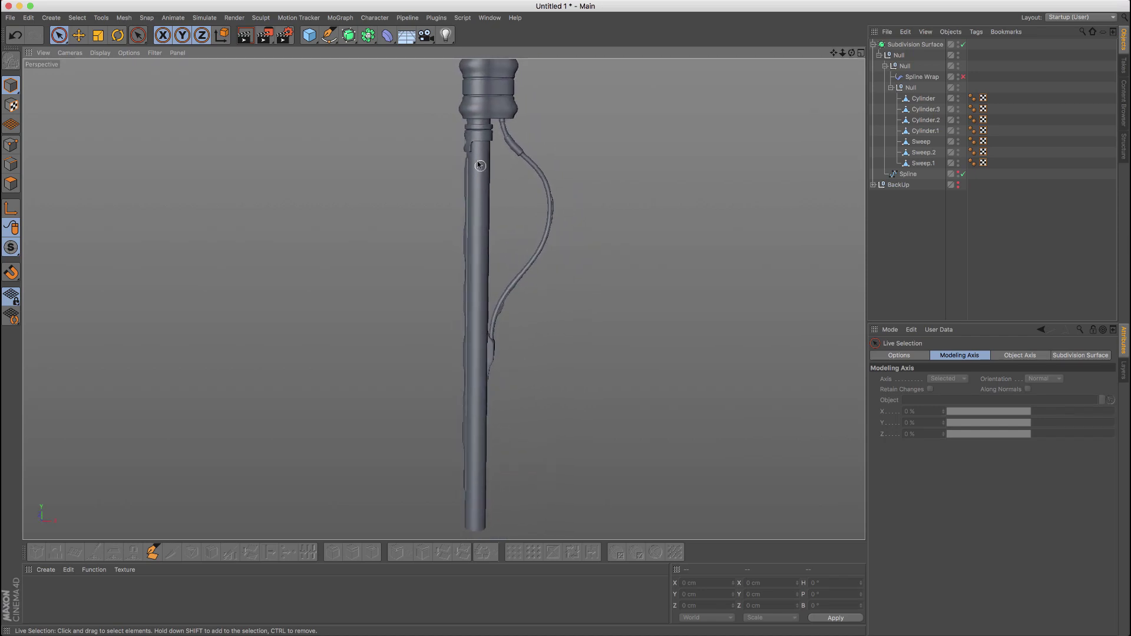
{"action": "middle_click_drag", "start_coordinate": [476, 159], "coordinate": [476, 181], "text": "alt"}
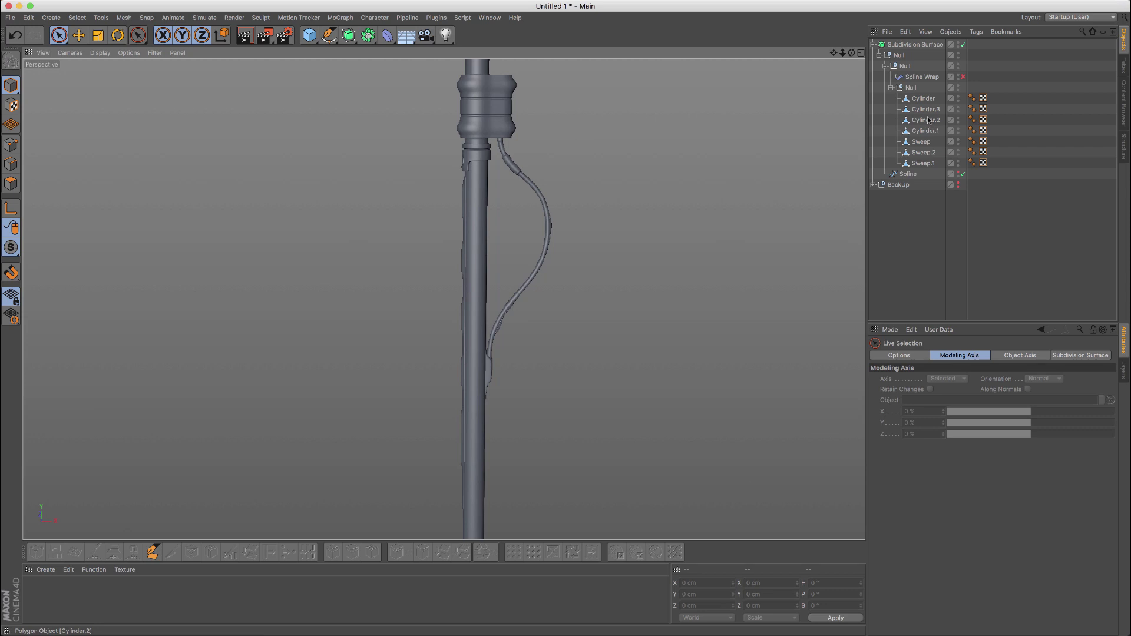
Select a vertical strip two polygons wide on the unsmoothed Cylinder hose, starting just below the collar
{"action": "left_click", "coordinate": [923, 99]}
{"action": "left_click", "coordinate": [12, 184]}
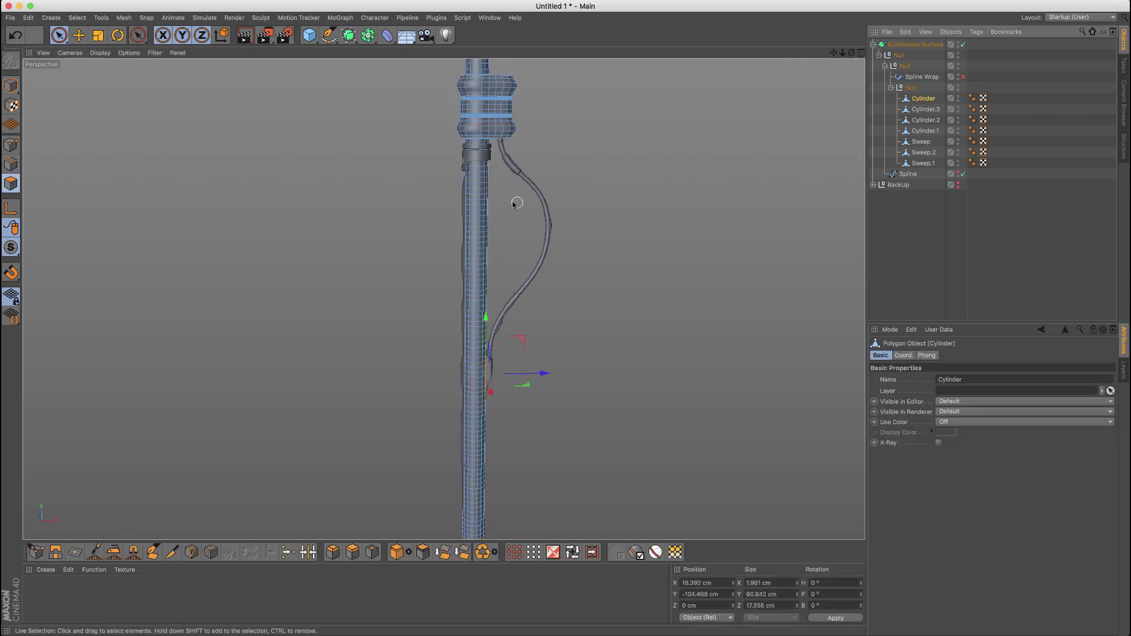
{"action": "key", "text": "q"}
{"action": "scroll", "coordinate": [473, 168], "scroll_direction": "up", "scroll_amount": 3}
{"action": "mouse_move", "coordinate": [473, 167]}
{"action": "left_mouse_down", "text": "alt"}
{"action": "mouse_move", "coordinate": [484, 156]}
{"action": "mouse_move", "coordinate": [470, 173]}
{"action": "left_mouse_up", "text": "alt"}
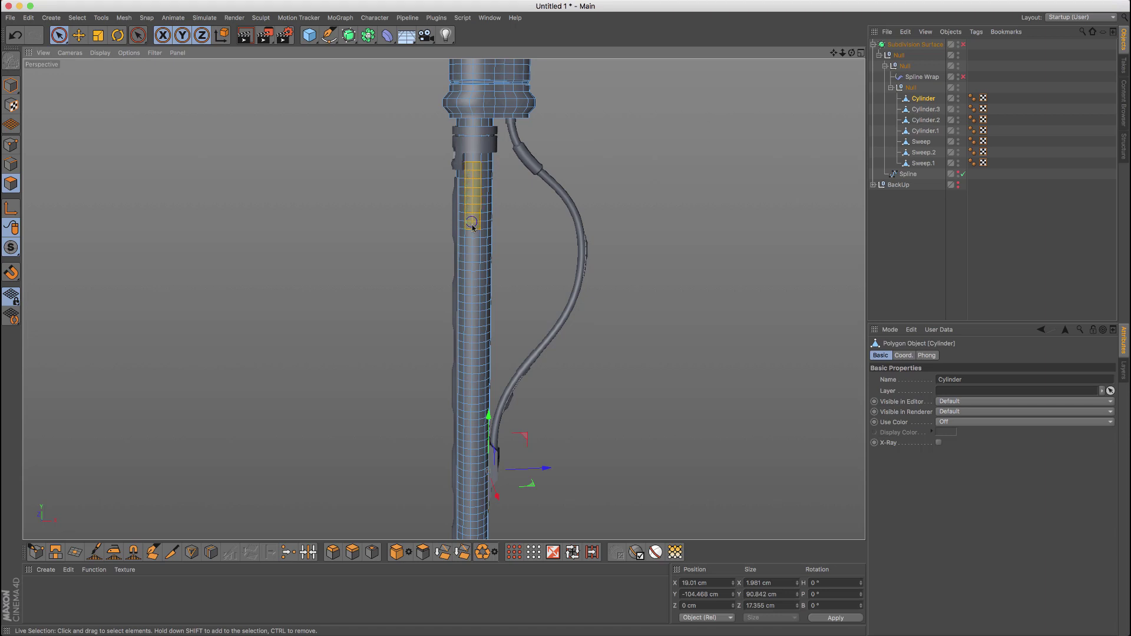
{"action": "left_click", "coordinate": [517, 240]}
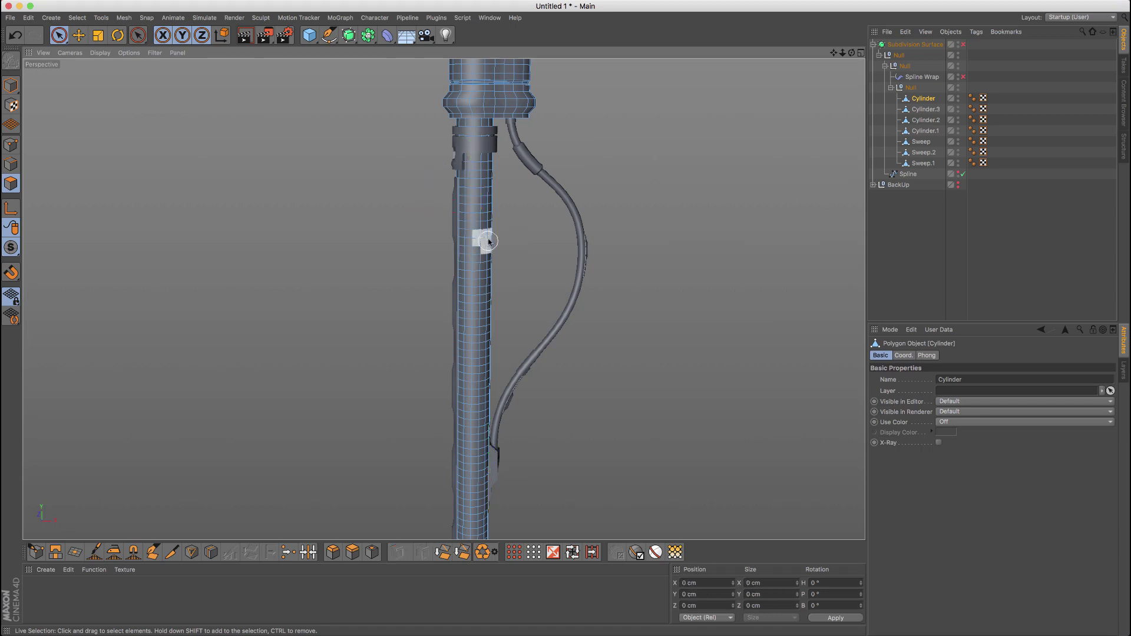
{"action": "left_click_drag", "start_coordinate": [474, 178], "coordinate": [477, 175], "text": "alt"}
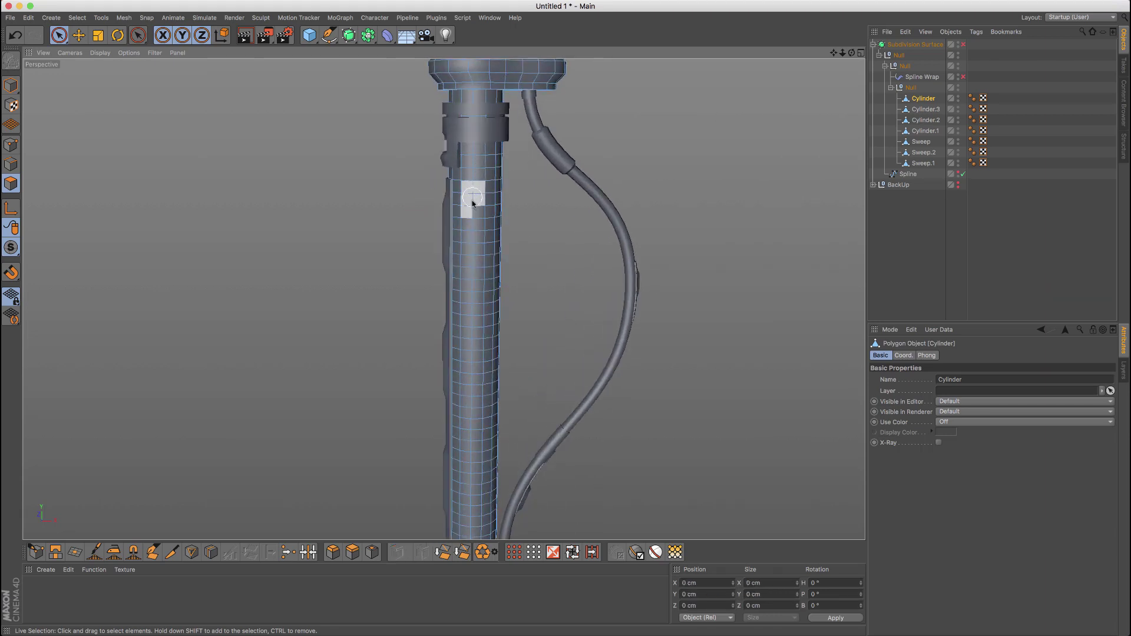
{"action": "left_click_drag", "start_coordinate": [470, 318], "coordinate": [452, 307]}
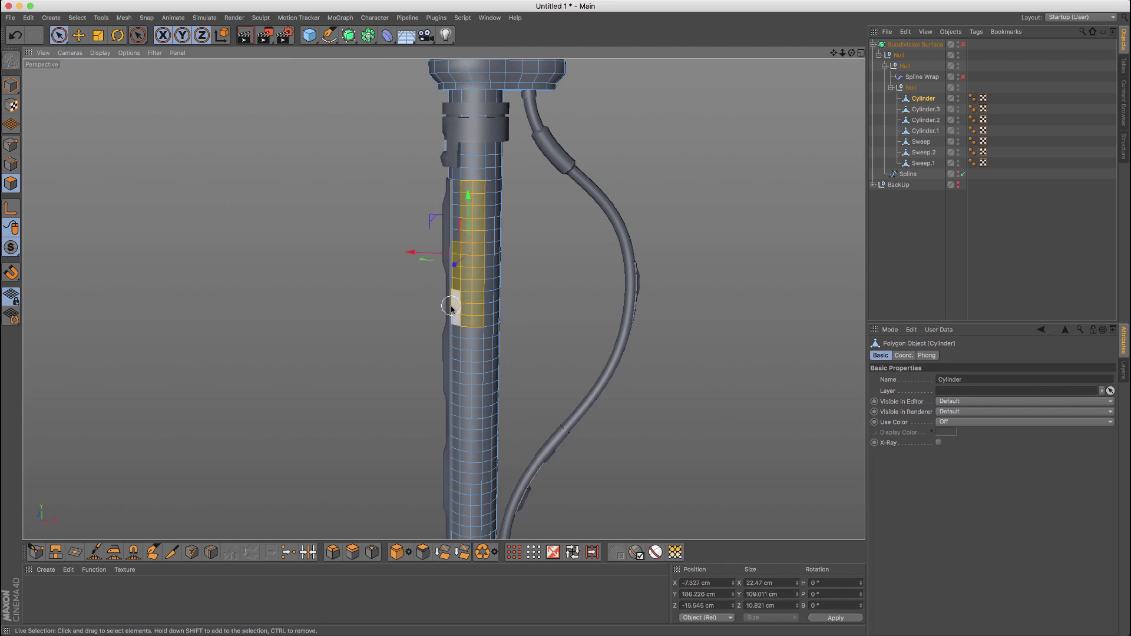
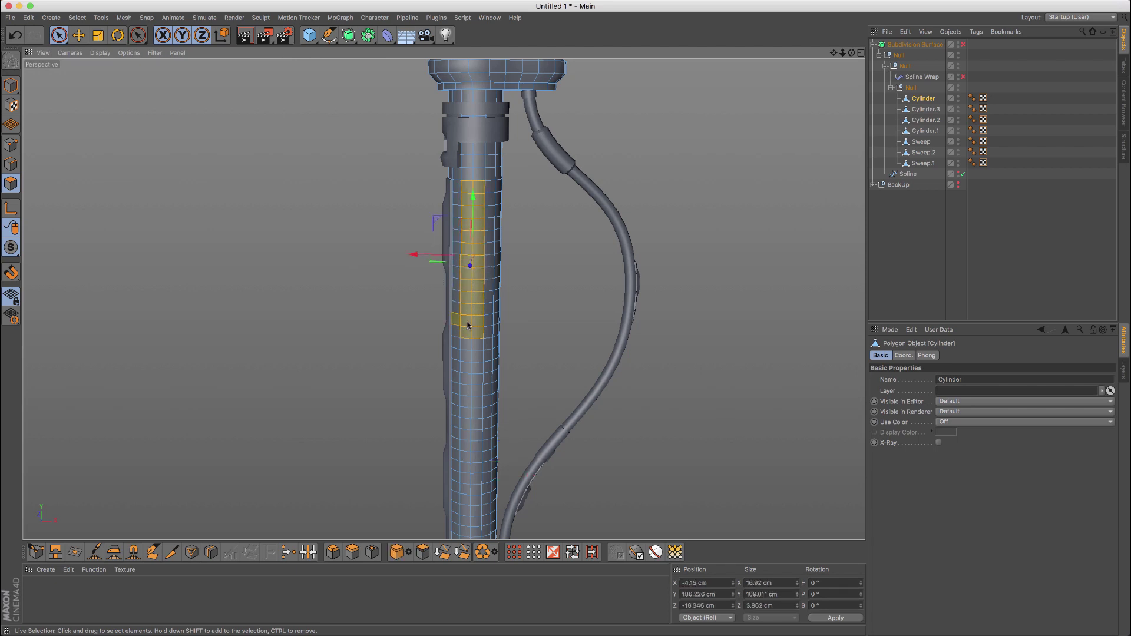
{"action": "middle_click_drag", "start_coordinate": [469, 414], "coordinate": [482, 324], "text": "alt"}
{"action": "left_click_drag", "start_coordinate": [465, 231], "coordinate": [487, 296], "text": "ctrl"}
Extend the two-polygon-wide strip selection down the hose to a little above its lower end
{"action": "scroll", "coordinate": [480, 265], "scroll_direction": "up", "scroll_amount": 3}
{"action": "left_click_drag", "start_coordinate": [489, 384], "coordinate": [488, 417], "text": "shift"}
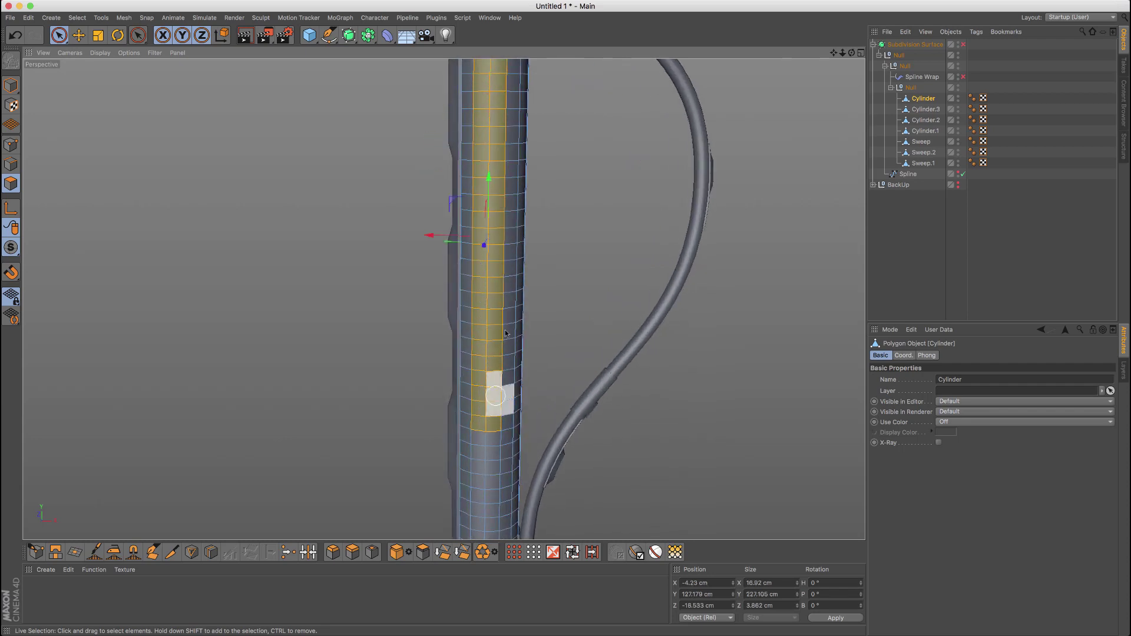
{"action": "right_click_drag", "start_coordinate": [498, 391], "coordinate": [469, 431], "text": "alt"}
{"action": "middle_click_drag", "start_coordinate": [470, 431], "coordinate": [471, 352], "text": "alt"}
{"action": "right_click_drag", "start_coordinate": [485, 302], "coordinate": [537, 250], "text": "alt"}
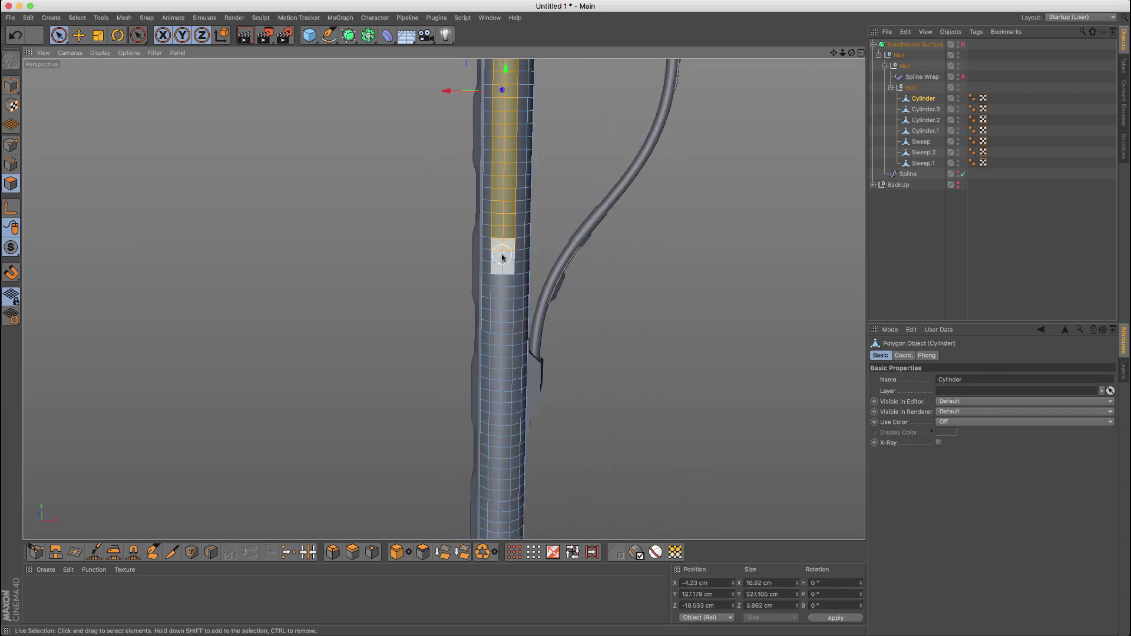
{"action": "left_click_drag", "start_coordinate": [501, 377], "coordinate": [501, 388], "text": "shift"}
{"action": "middle_click_drag", "start_coordinate": [500, 371], "coordinate": [514, 160], "text": "alt"}
{"action": "scroll", "coordinate": [515, 176], "scroll_direction": "up", "scroll_amount": 3}
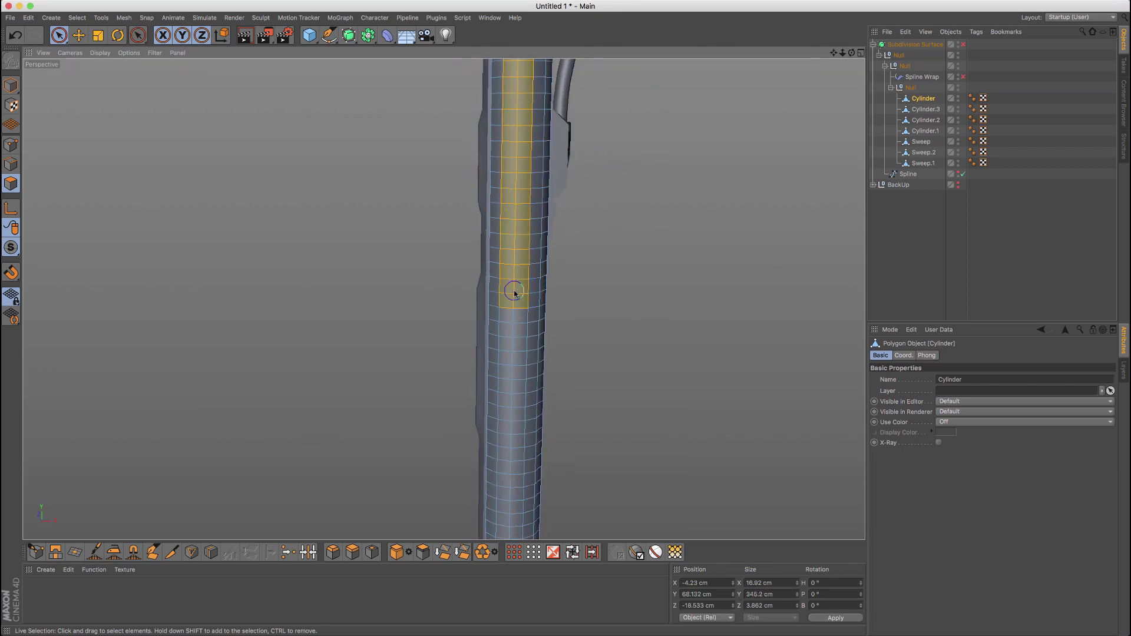
{"action": "left_click_drag", "start_coordinate": [508, 452], "coordinate": [510, 527], "text": "shift"}
{"action": "right_click_drag", "start_coordinate": [548, 402], "coordinate": [523, 450], "text": "alt"}
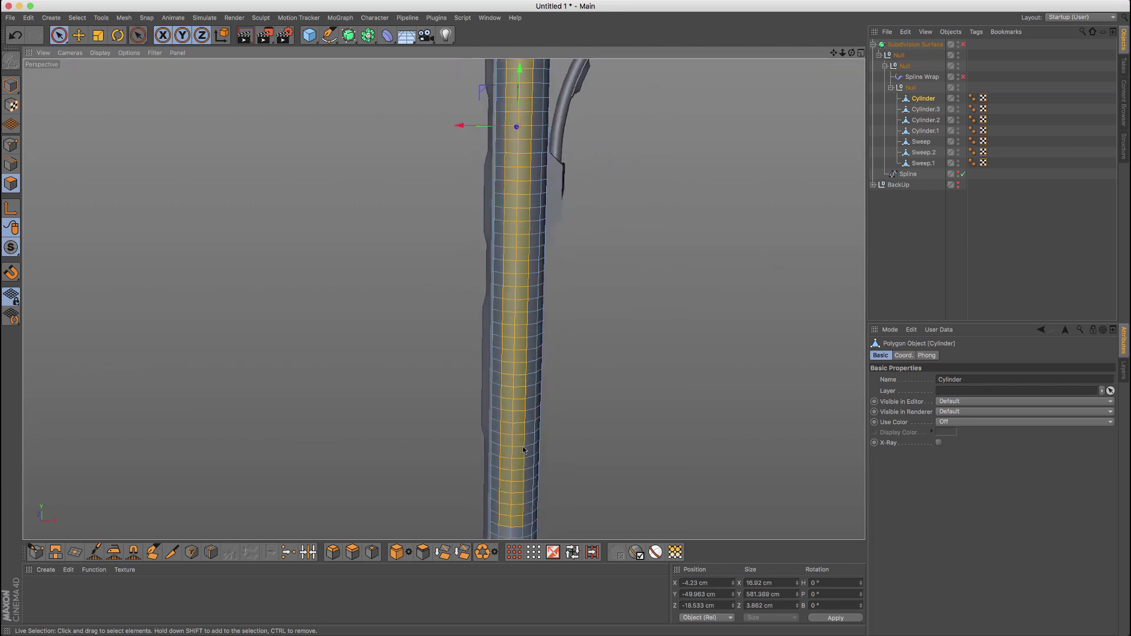
Add a matching two-polygon-wide strip on the opposite side of the hose, working upward from near the lower end
{"action": "right_click_drag", "start_coordinate": [594, 235], "coordinate": [585, 331], "text": "alt"}
{"action": "middle_click_drag", "start_coordinate": [586, 330], "coordinate": [561, 302], "text": "alt"}
{"action": "right_click_drag", "start_coordinate": [535, 301], "coordinate": [600, 262], "text": "alt"}
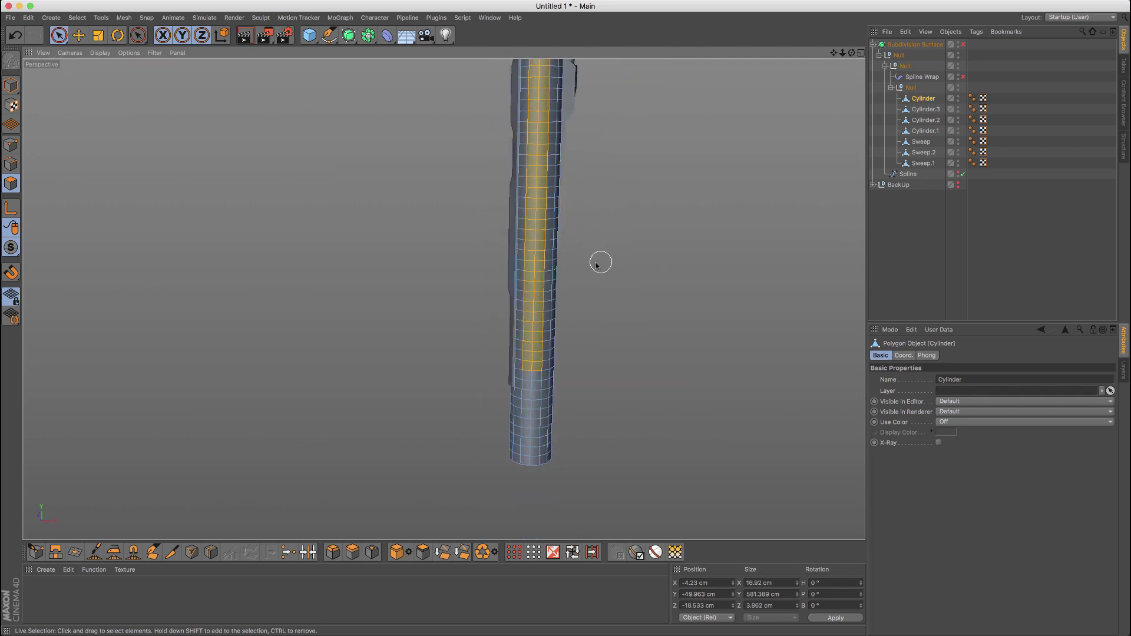
{"action": "left_click_drag", "start_coordinate": [555, 276], "coordinate": [511, 348], "text": "alt"}
{"action": "left_click_drag", "start_coordinate": [437, 364], "coordinate": [426, 310], "text": "alt"}
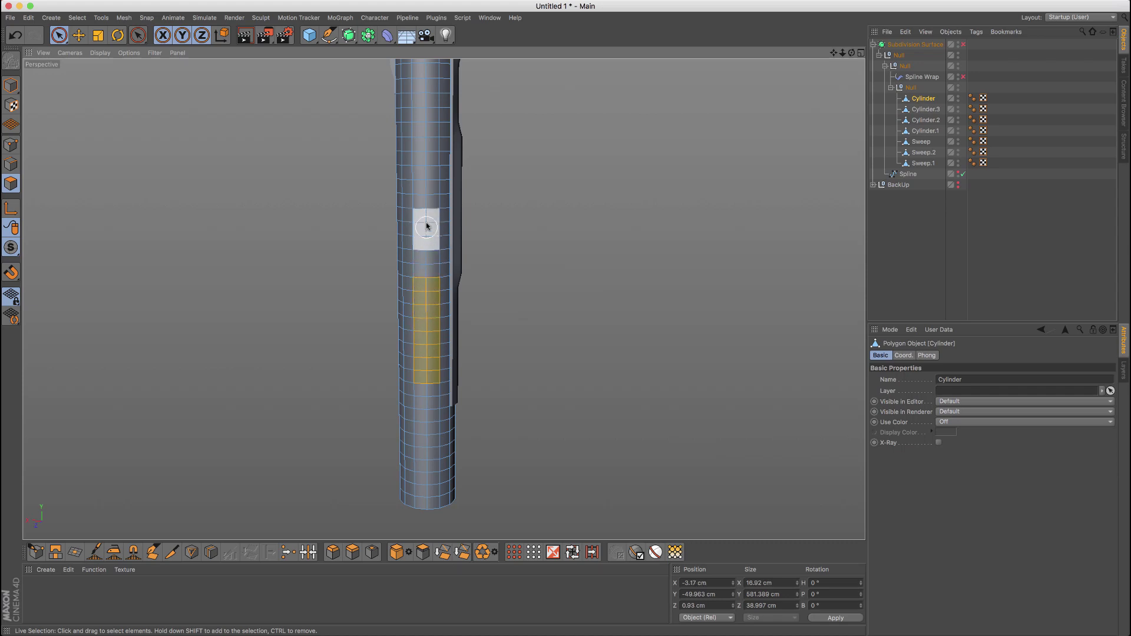
{"action": "left_click_drag", "start_coordinate": [424, 227], "coordinate": [426, 331], "text": "alt"}
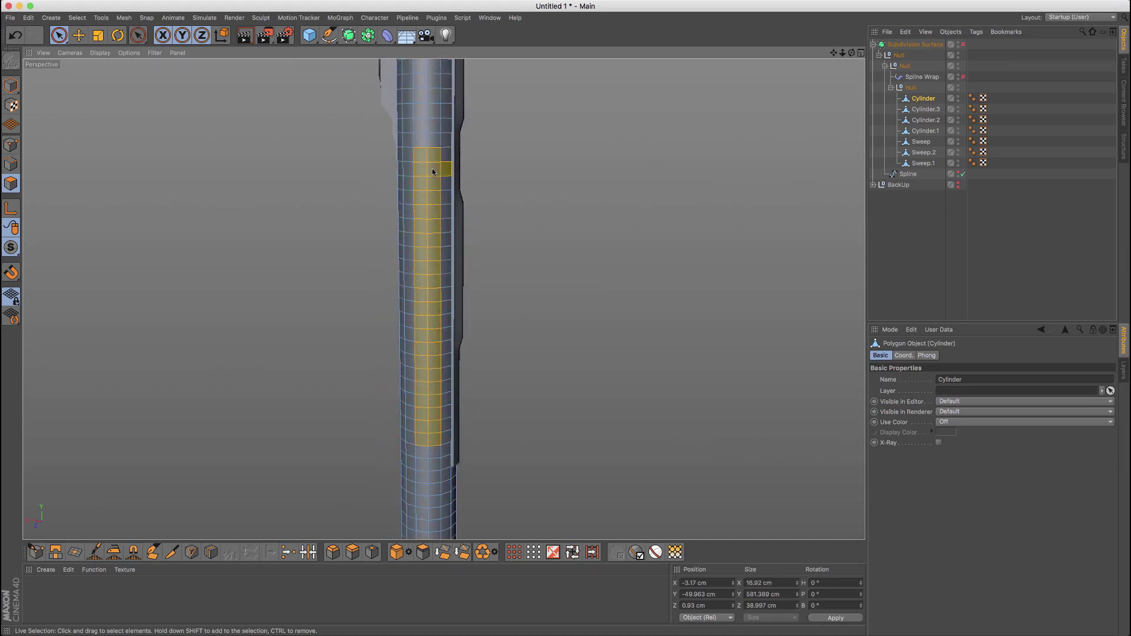
{"action": "middle_click_drag", "start_coordinate": [434, 146], "coordinate": [445, 308], "text": "alt"}
{"action": "left_click", "coordinate": [464, 340], "text": "ctrl"}
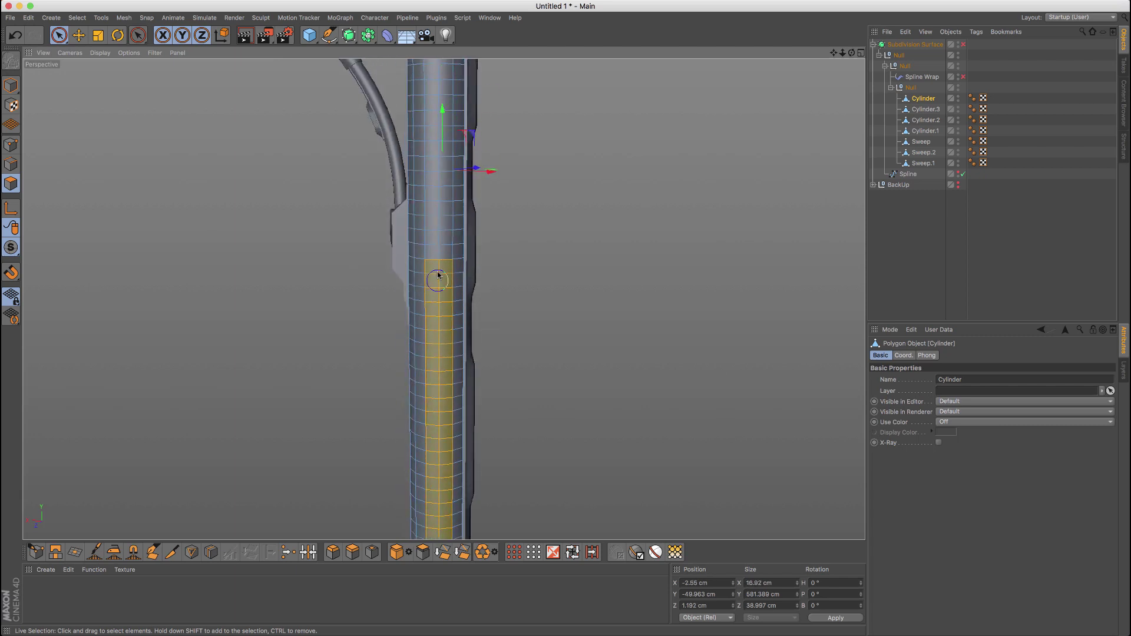
{"action": "left_click_drag", "start_coordinate": [438, 275], "coordinate": [440, 252], "text": "shift"}
{"action": "middle_click_drag", "start_coordinate": [443, 219], "coordinate": [447, 372], "text": "alt"}
{"action": "left_click_drag", "start_coordinate": [447, 374], "coordinate": [443, 293], "text": "shift"}
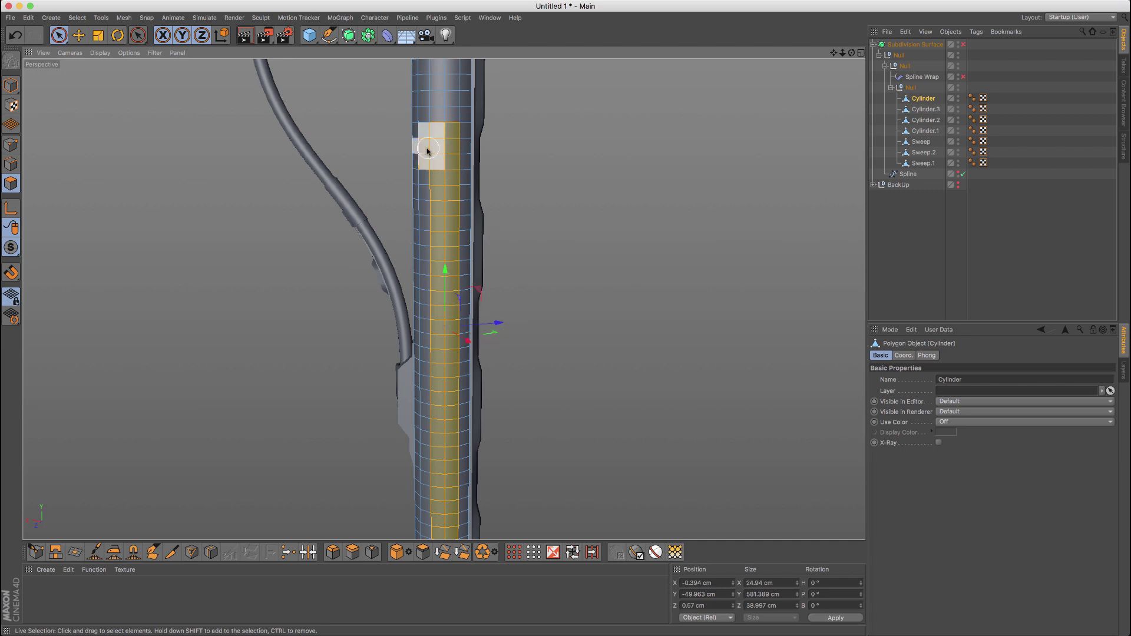
Extend the opposite strip selection further up the hose to just below the collar
{"action": "middle_click_drag", "start_coordinate": [436, 156], "coordinate": [454, 344], "text": "alt"}
{"action": "scroll", "coordinate": [454, 343], "scroll_direction": "down", "scroll_amount": 5}
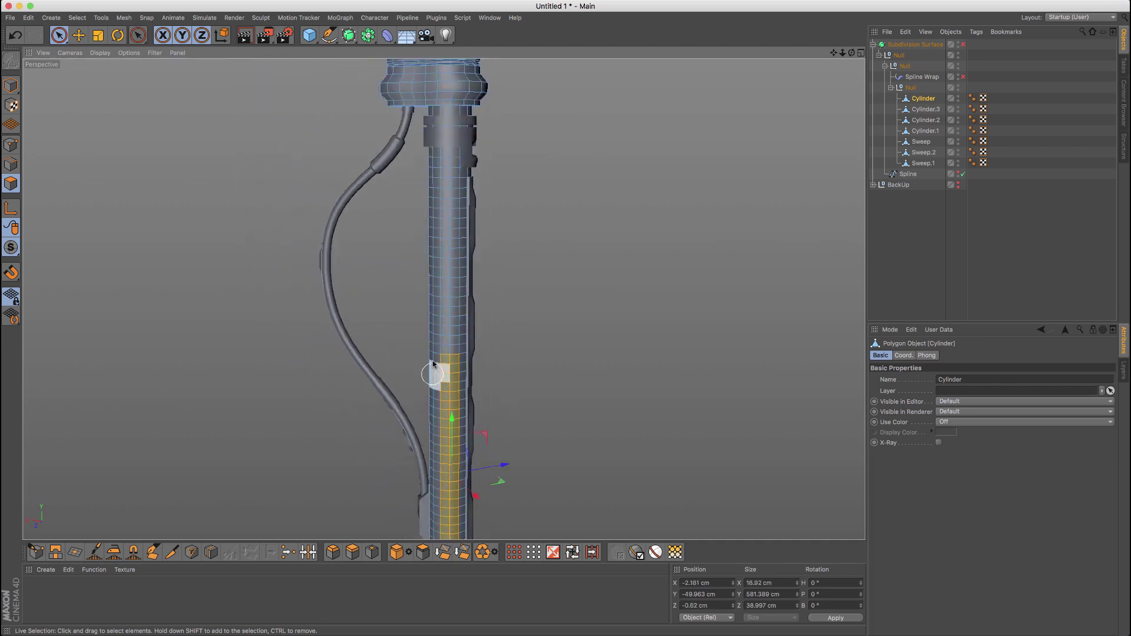
{"action": "scroll", "coordinate": [454, 359], "scroll_direction": "up", "scroll_amount": 4}
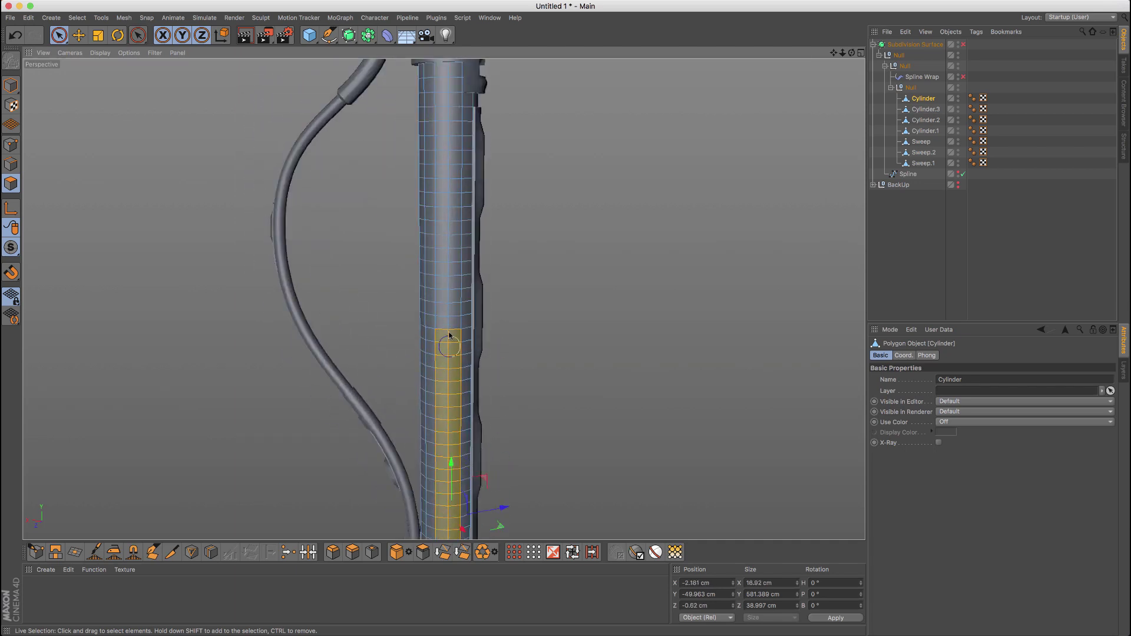
{"action": "mouse_move", "coordinate": [450, 223]}
{"action": "left_mouse_down", "text": "alt"}
{"action": "mouse_move", "coordinate": [470, 242]}
{"action": "mouse_move", "coordinate": [270, 212]}
{"action": "mouse_move", "coordinate": [442, 225]}
{"action": "left_mouse_up", "text": "alt"}
{"action": "scroll", "coordinate": [412, 161], "scroll_direction": "up", "scroll_amount": 5}
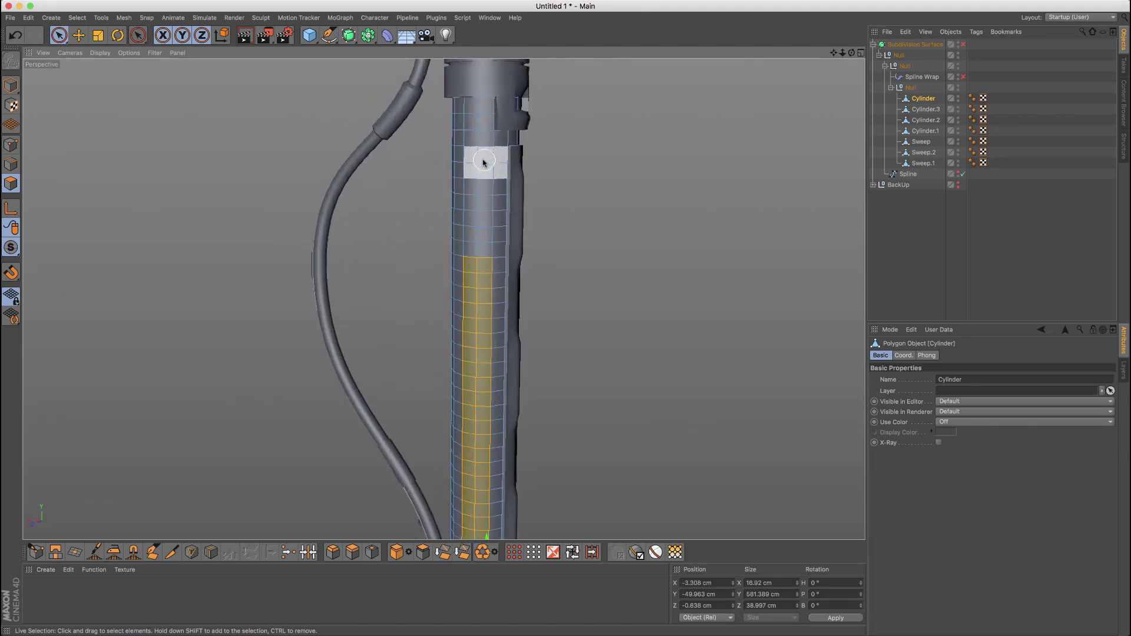
{"action": "left_click_drag", "start_coordinate": [510, 229], "coordinate": [421, 224], "text": "alt"}
{"action": "key", "text": "i"}
{"action": "key", "text": "super+z"}
{"action": "key", "text": "0"}
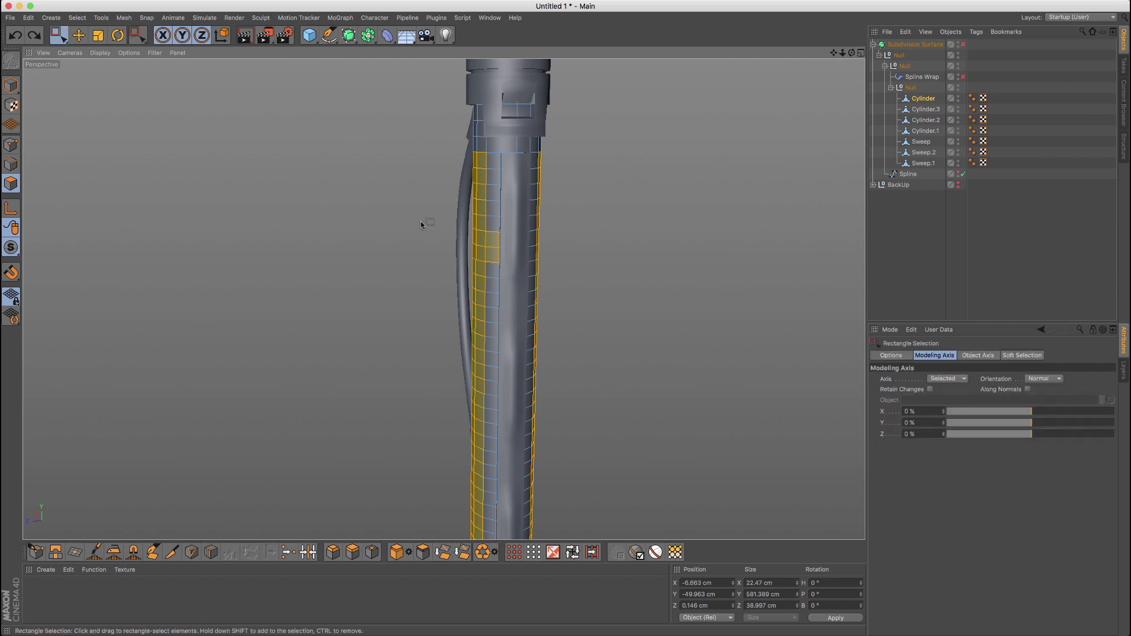
{"action": "key", "text": "9"}
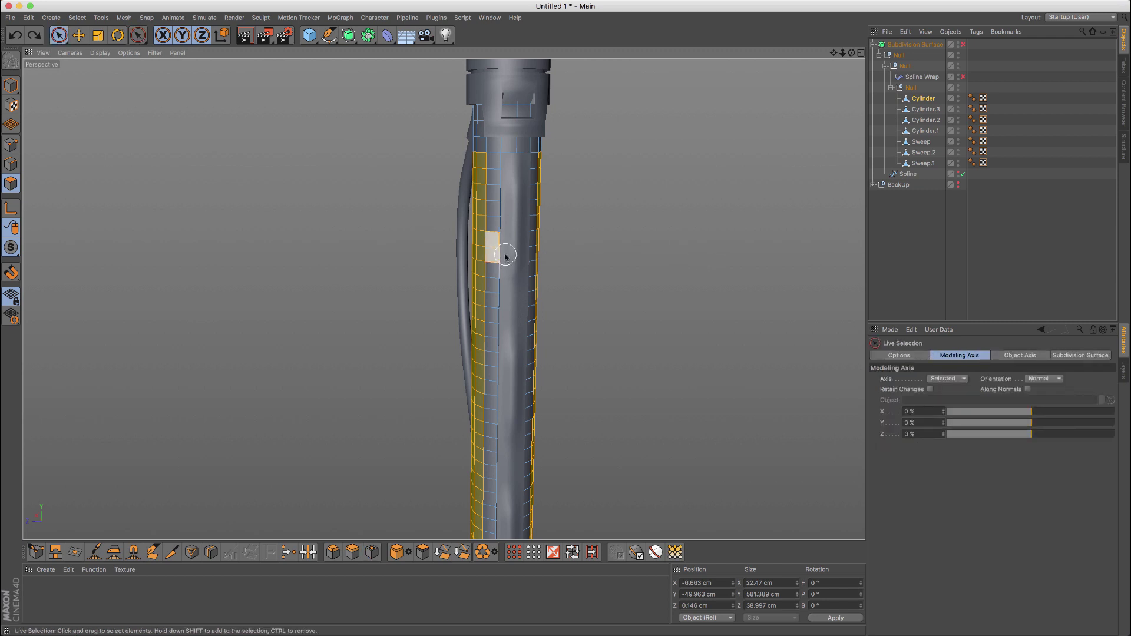
Deselect the uppermost polygons of both strips so they end at the same height, well below the collar
{"action": "left_click_drag", "start_coordinate": [491, 214], "coordinate": [465, 170], "text": "alt"}
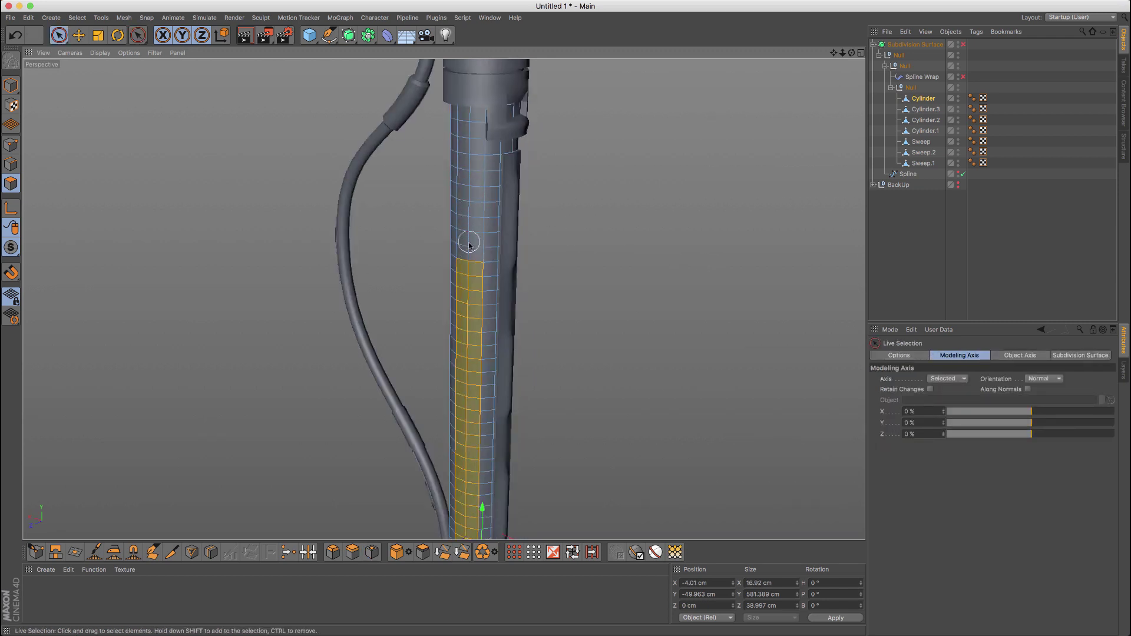
{"action": "left_click_drag", "start_coordinate": [470, 244], "coordinate": [366, 217], "text": "alt"}
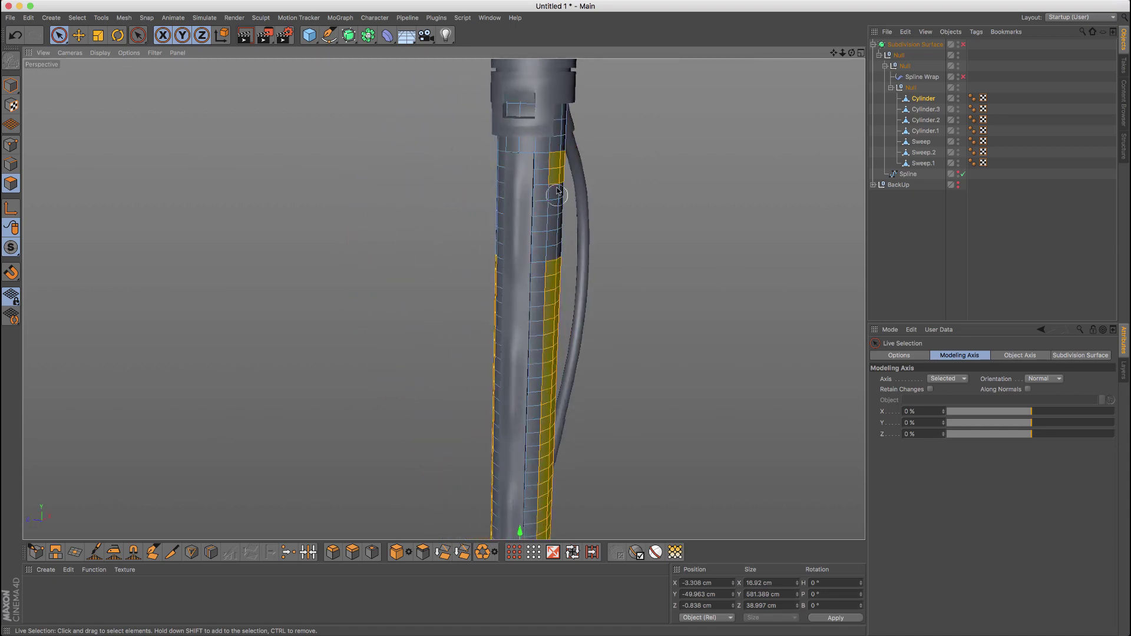
{"action": "left_click_drag", "start_coordinate": [578, 199], "coordinate": [671, 193], "text": "alt"}
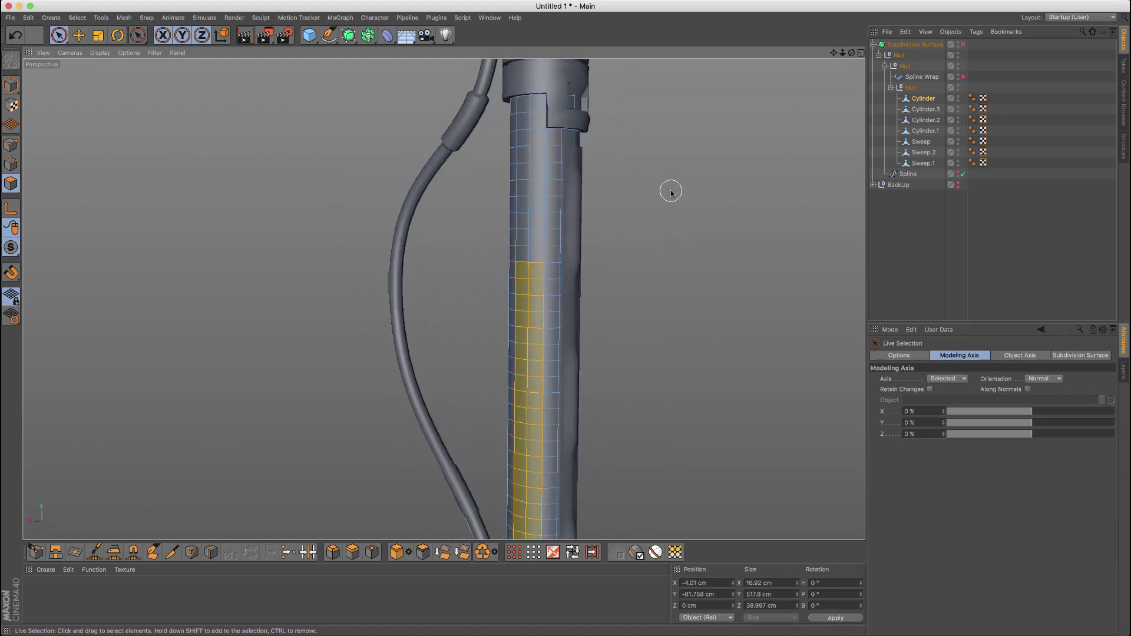
Inset the two long strip selections along the hose repeatedly, leaving narrow strips down their centres
{"action": "key", "text": "i"}
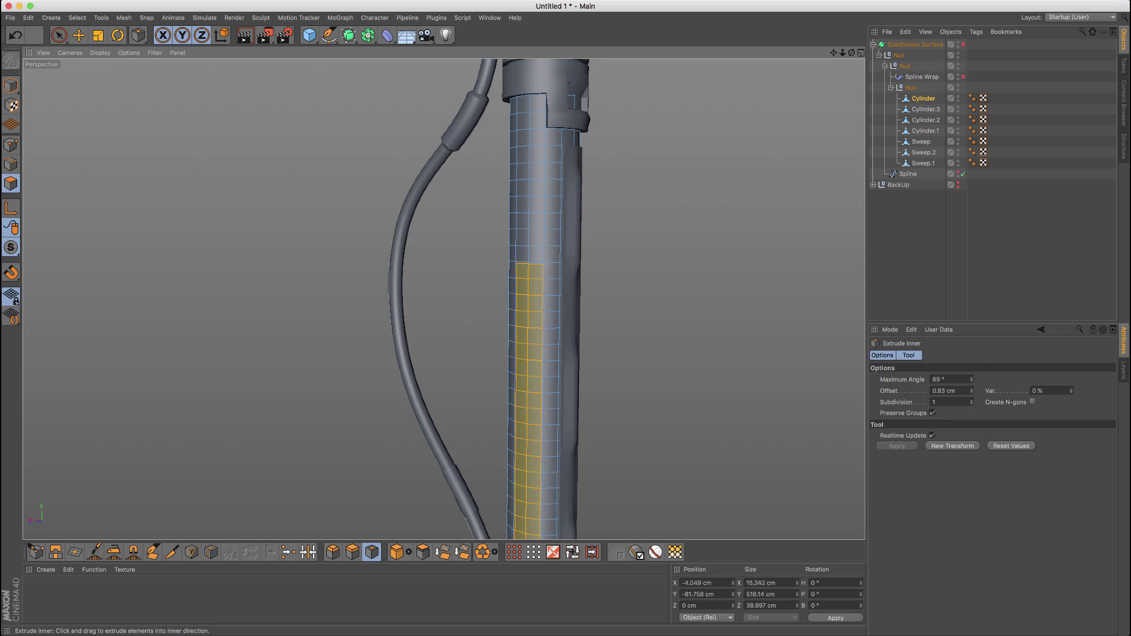
{"action": "left_click_drag", "start_coordinate": [653, 217], "coordinate": [651, 217]}
{"action": "mouse_move", "coordinate": [650, 217]}
{"action": "left_mouse_down", "text": "alt"}
{"action": "mouse_move", "coordinate": [666, 216]}
{"action": "mouse_move", "coordinate": [655, 216]}
{"action": "left_mouse_up", "text": "alt"}
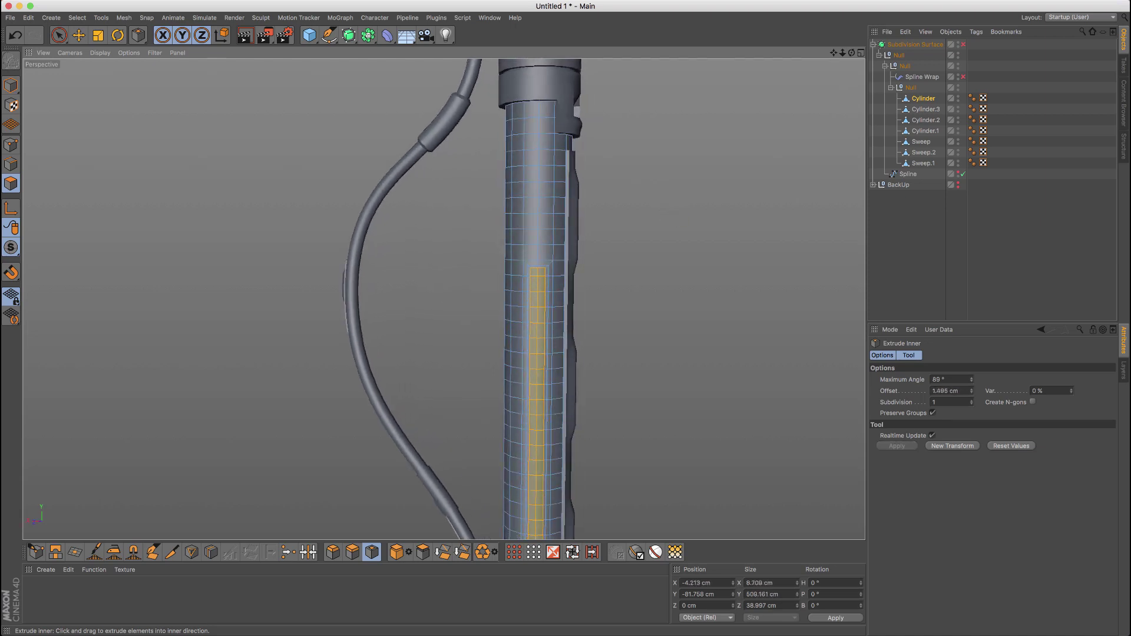
{"action": "right_click", "coordinate": [661, 209]}
Extrude the narrow strips about 4.45 cm inward as long grooves and preview the hose with subdivision smoothing
{"action": "key", "text": "d"}
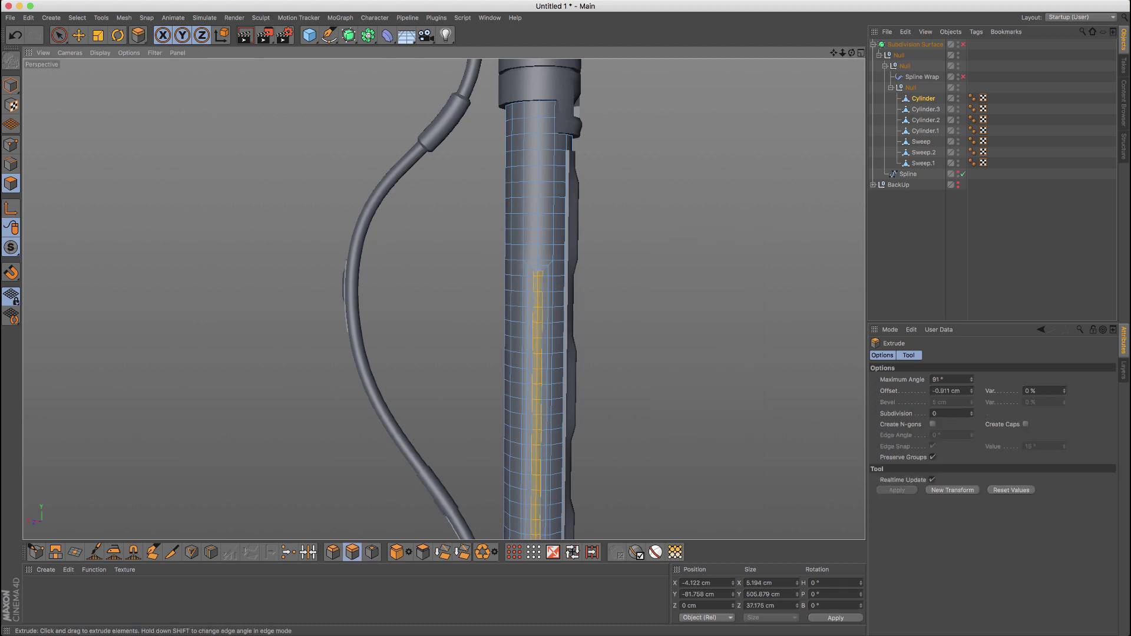
{"action": "left_click_drag", "start_coordinate": [659, 210], "coordinate": [634, 201]}
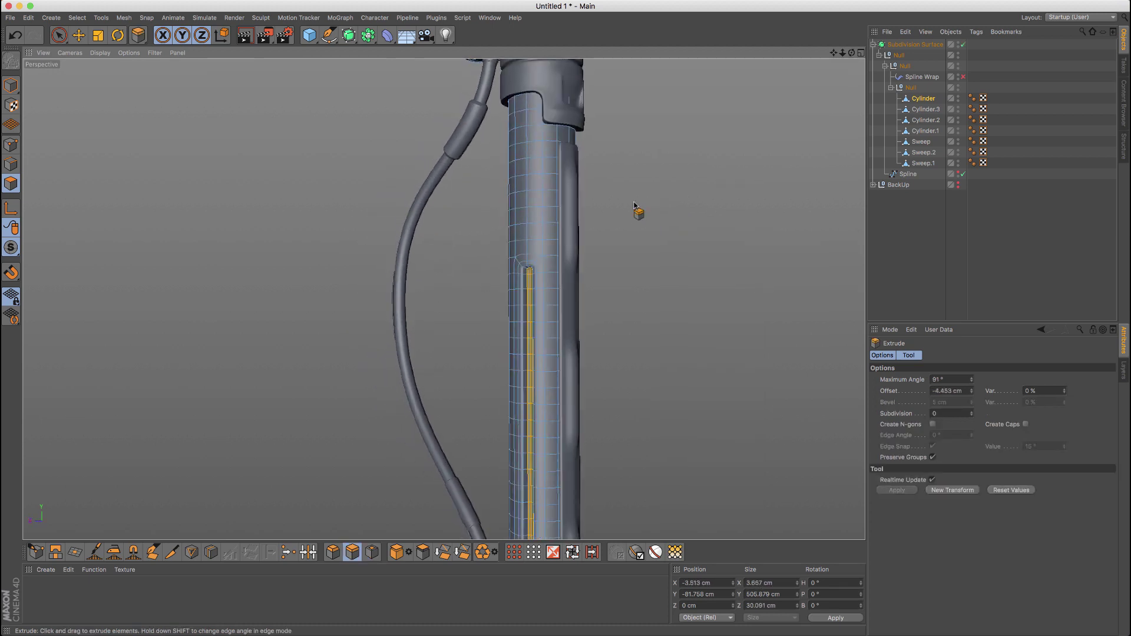
{"action": "key", "text": "q"}
{"action": "key", "text": "Return"}
{"action": "right_click_drag", "start_coordinate": [634, 201], "coordinate": [480, 323], "text": "alt"}
{"action": "middle_click_drag", "start_coordinate": [513, 321], "coordinate": [495, 230], "text": "alt"}
{"action": "left_click_drag", "start_coordinate": [565, 227], "coordinate": [613, 248], "text": "alt"}
{"action": "middle_click_drag", "start_coordinate": [575, 121], "coordinate": [528, 251], "text": "alt"}
{"action": "right_click_drag", "start_coordinate": [529, 246], "coordinate": [585, 225], "text": "alt"}
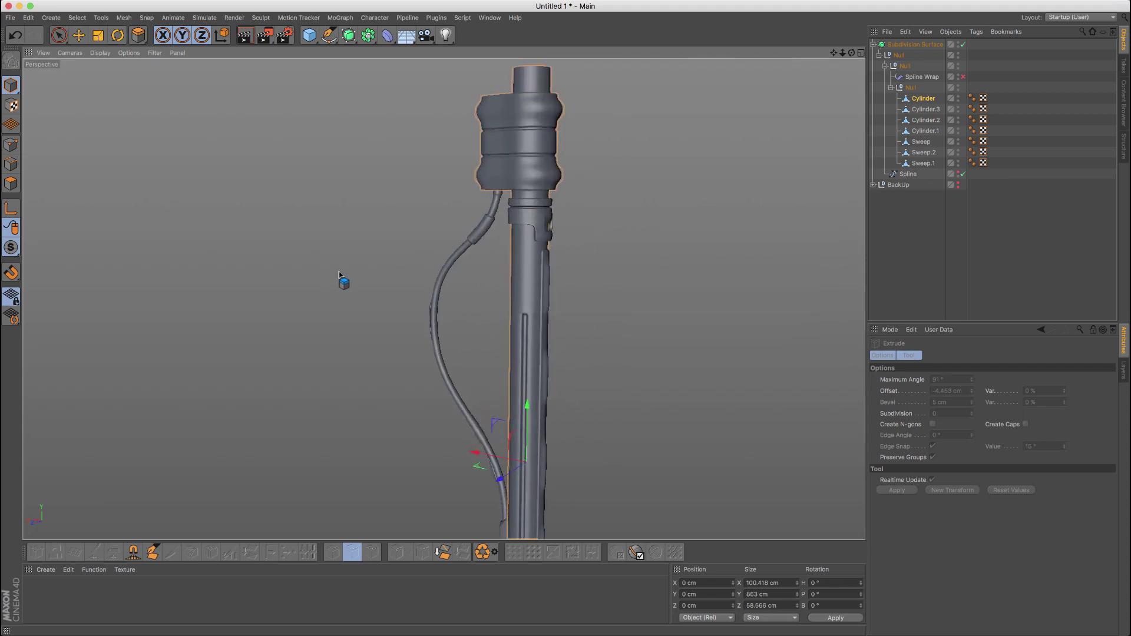
With smoothing off, select a block two polygons wide and six rows tall above the groove on both sides of the hose
{"action": "left_click", "coordinate": [14, 179]}
{"action": "right_click_drag", "start_coordinate": [518, 264], "coordinate": [552, 256], "text": "alt"}
{"action": "key", "text": "q"}
{"action": "key", "text": "9"}
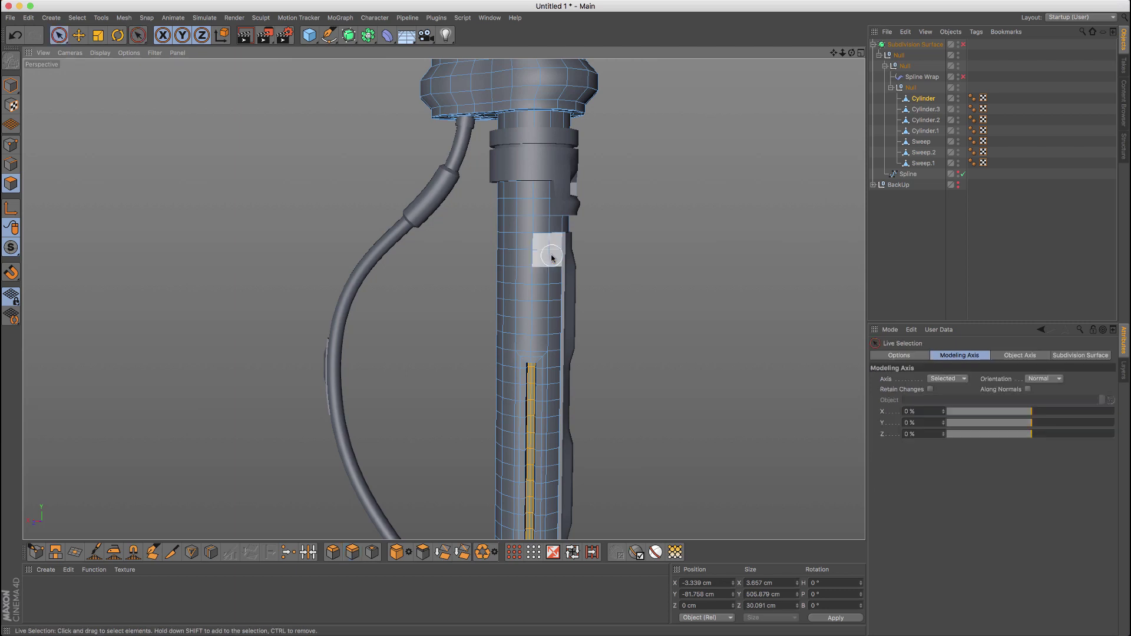
{"action": "mouse_move", "coordinate": [532, 228]}
{"action": "left_mouse_down"}
{"action": "mouse_move", "coordinate": [529, 269]}
{"action": "mouse_move", "coordinate": [566, 280]}
{"action": "left_mouse_up"}
{"action": "left_click", "coordinate": [606, 227]}
{"action": "mouse_move", "coordinate": [516, 232]}
{"action": "left_mouse_down"}
{"action": "mouse_move", "coordinate": [516, 276]}
{"action": "mouse_move", "coordinate": [531, 253]}
{"action": "mouse_move", "coordinate": [531, 318]}
{"action": "left_mouse_up"}
{"action": "left_click", "coordinate": [540, 248]}
{"action": "left_click", "coordinate": [527, 252]}
{"action": "left_click_drag", "start_coordinate": [541, 278], "coordinate": [435, 264], "text": "alt"}
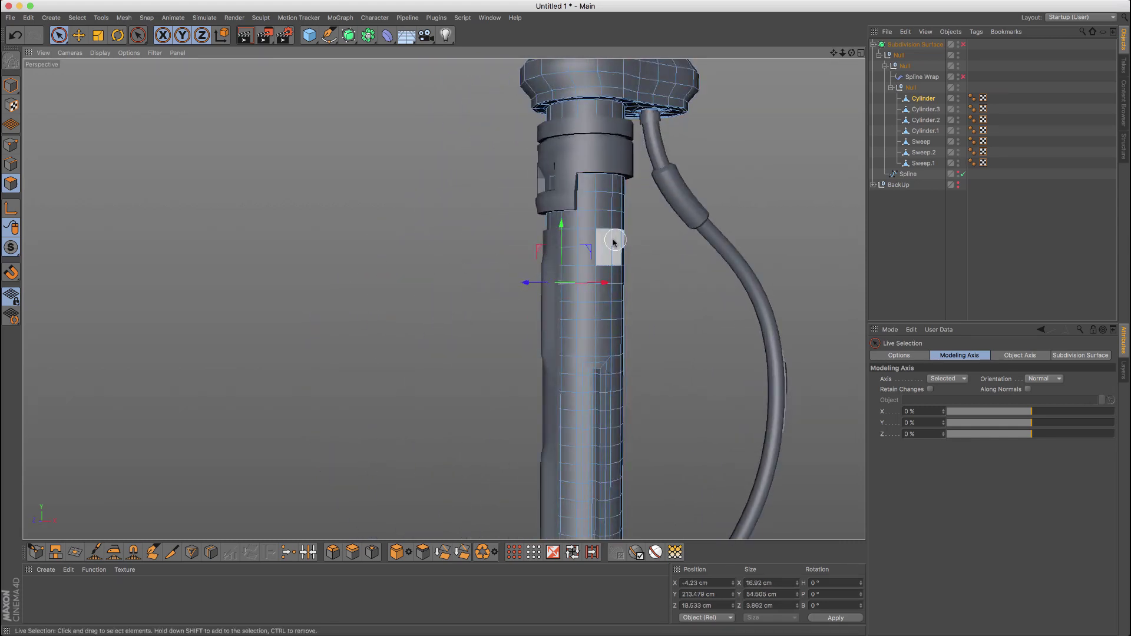
{"action": "mouse_move", "coordinate": [614, 241]}
{"action": "left_mouse_down", "text": "alt"}
{"action": "mouse_move", "coordinate": [595, 247]}
{"action": "mouse_move", "coordinate": [595, 335]}
{"action": "mouse_move", "coordinate": [581, 310]}
{"action": "mouse_move", "coordinate": [698, 299]}
{"action": "left_mouse_up", "text": "alt"}
{"action": "left_click", "coordinate": [593, 349], "text": "ctrl"}
Inset both panel selections twice, the second time by about 2.5 cm
{"action": "right_click_drag", "start_coordinate": [549, 255], "coordinate": [602, 245], "text": "alt"}
{"action": "key", "text": "m"}
{"action": "key", "text": "w"}
{"action": "left_click_drag", "start_coordinate": [626, 246], "coordinate": [663, 252]}
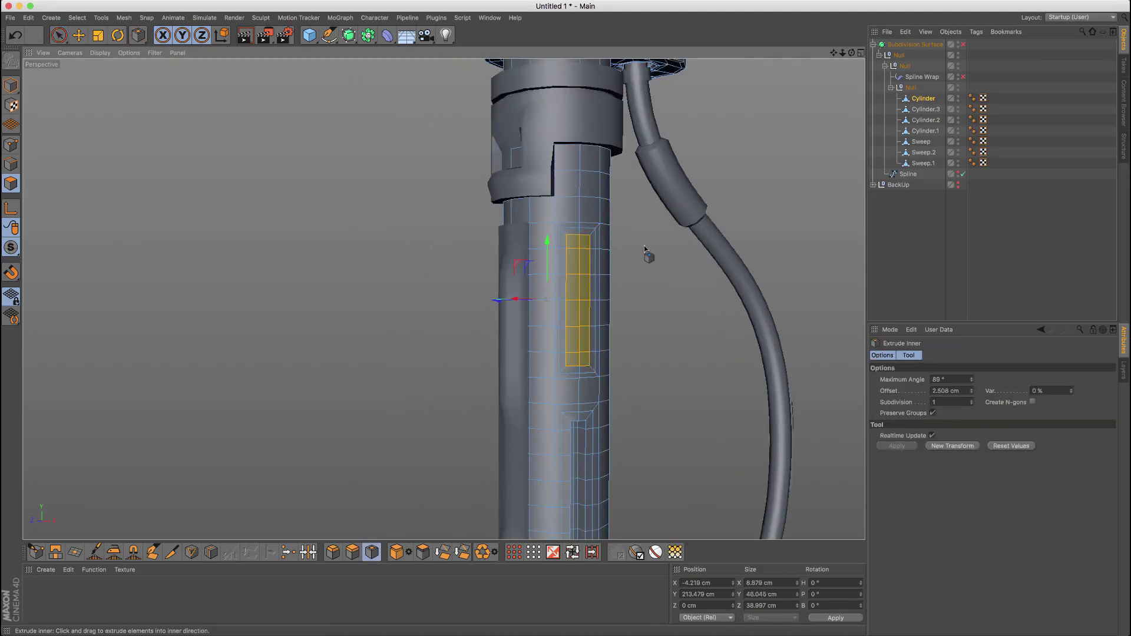
Loop-select only the polygon frames around the inset panels on both sides of the hose
{"action": "key", "text": "u"}
{"action": "key", "text": "l"}
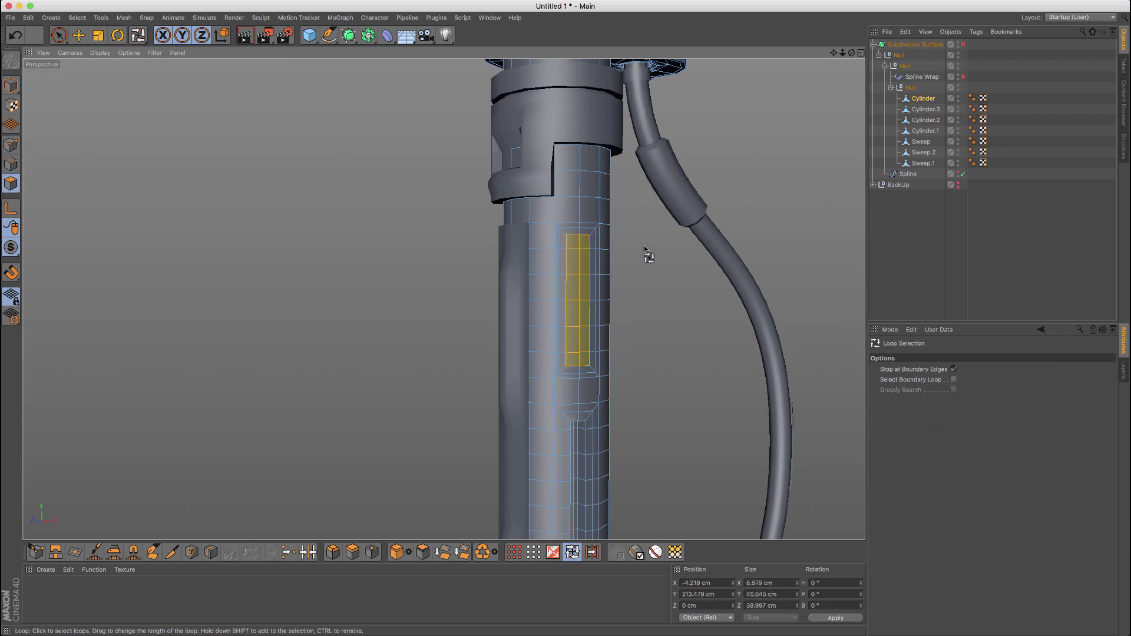
{"action": "scroll", "coordinate": [593, 224], "scroll_direction": "up", "scroll_amount": 3}
{"action": "left_click", "coordinate": [591, 234], "text": "shift"}
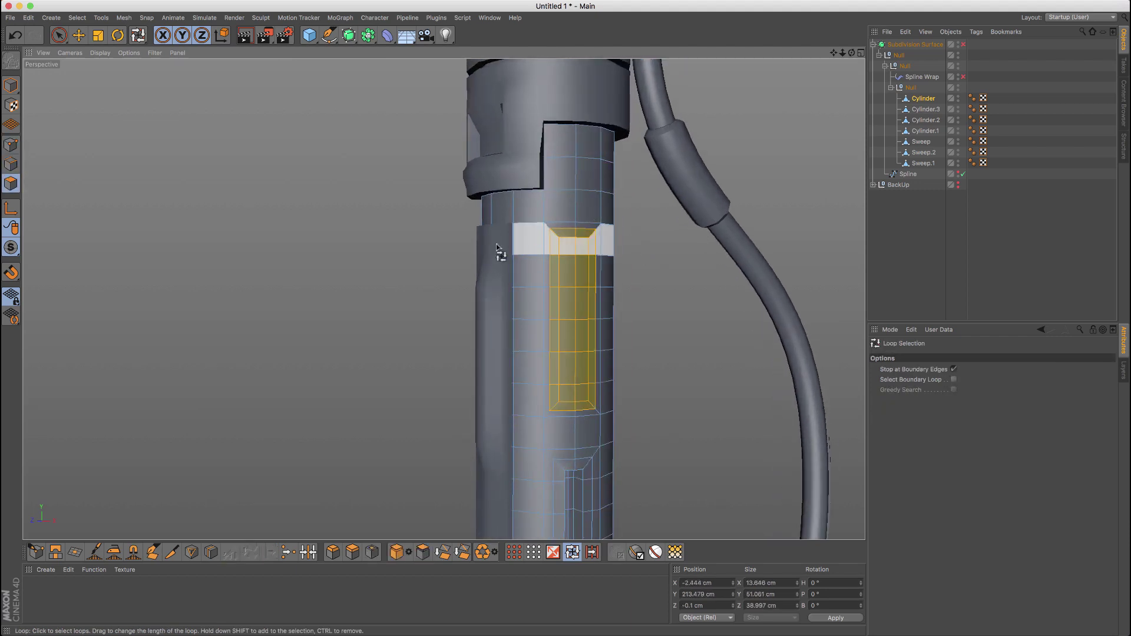
{"action": "left_click", "coordinate": [583, 243], "text": "ctrl"}
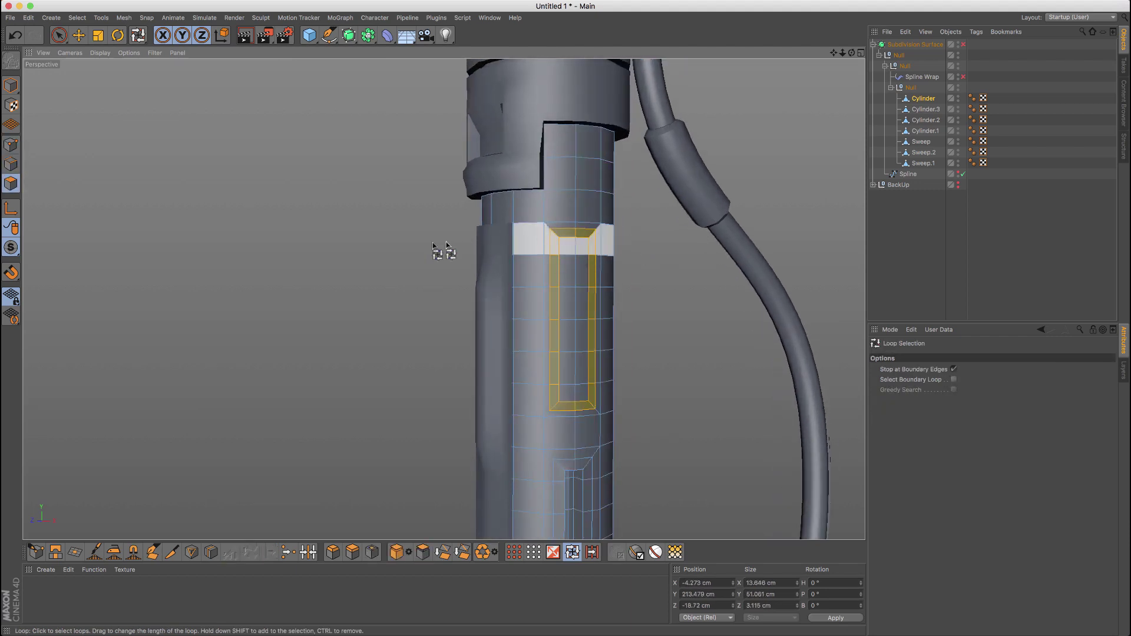
{"action": "left_click_drag", "start_coordinate": [433, 245], "coordinate": [731, 257], "text": "alt"}
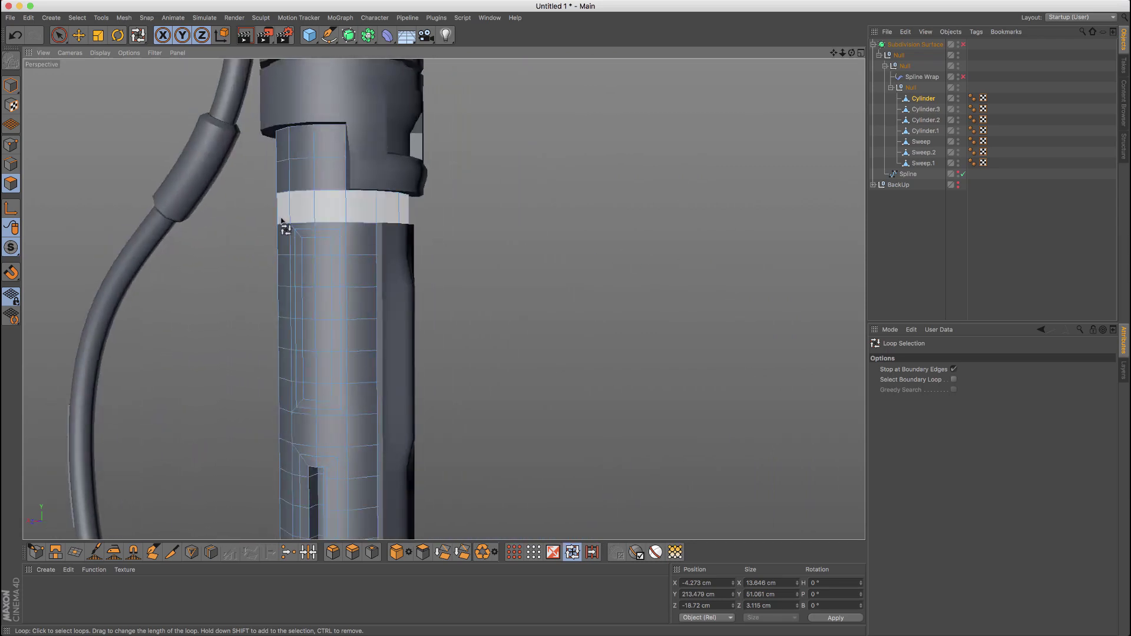
{"action": "left_click", "coordinate": [335, 236], "text": "shift"}
Extrude the wide panel frames about 3.1 cm inward and preview them with subdivision smoothing
{"action": "key", "text": "d"}
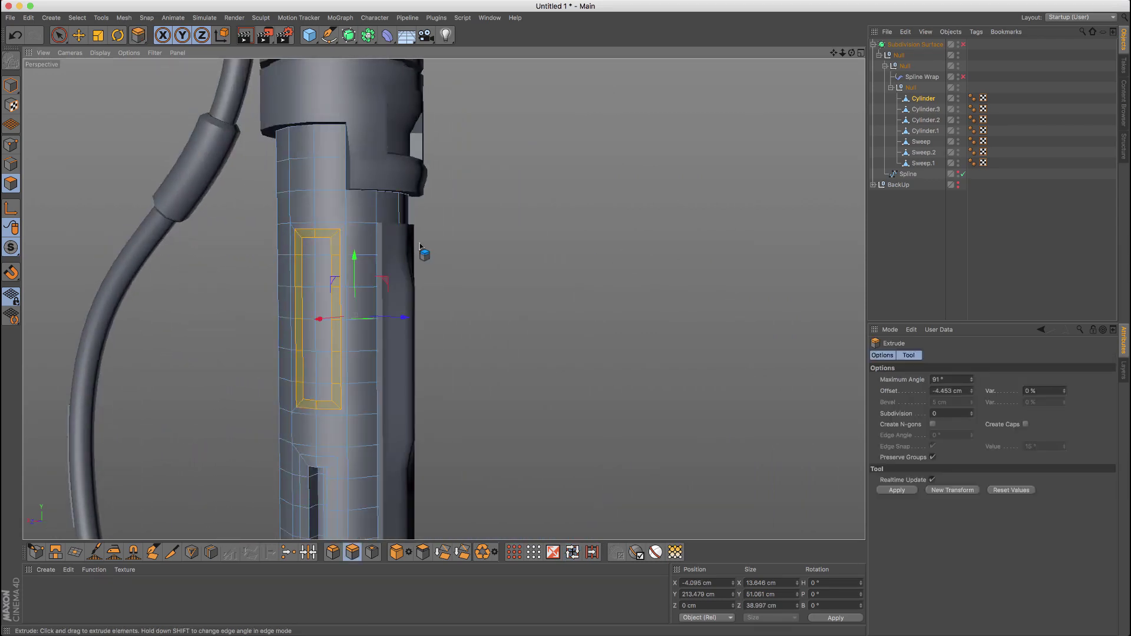
{"action": "left_click_drag", "start_coordinate": [419, 242], "coordinate": [384, 242]}
{"action": "key", "text": "q"}
{"action": "key", "text": "Return"}
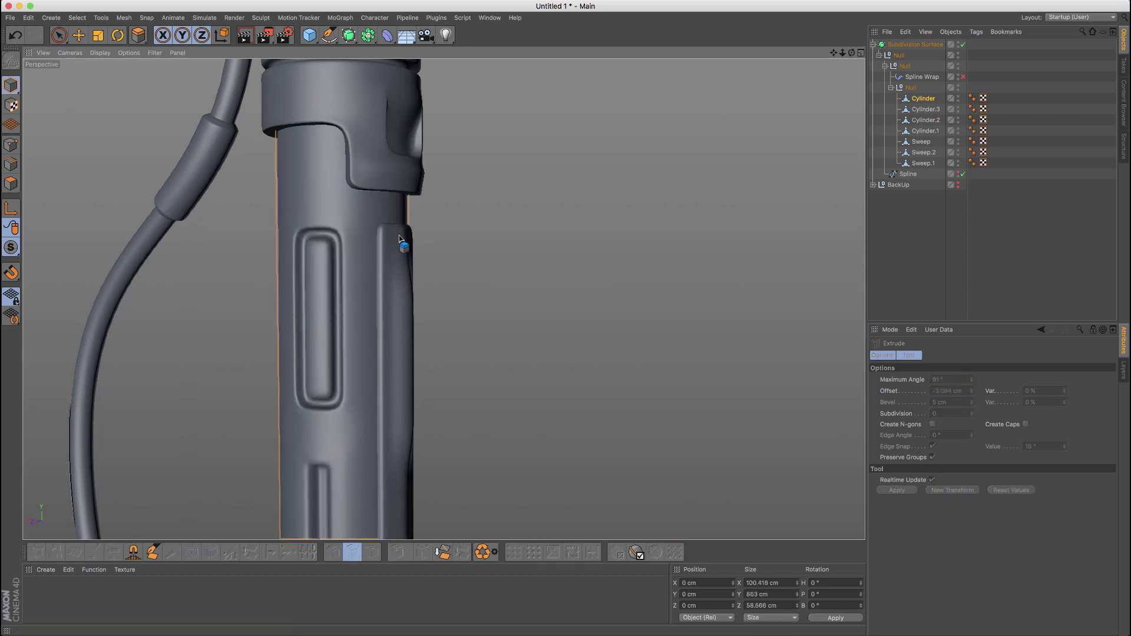
{"action": "right_click_drag", "start_coordinate": [384, 241], "coordinate": [349, 248], "text": "alt"}
Undo the frame extrusion and panel insets, returning to the original six-row polygon blocks with smoothing off
{"action": "key", "text": "super+z"}
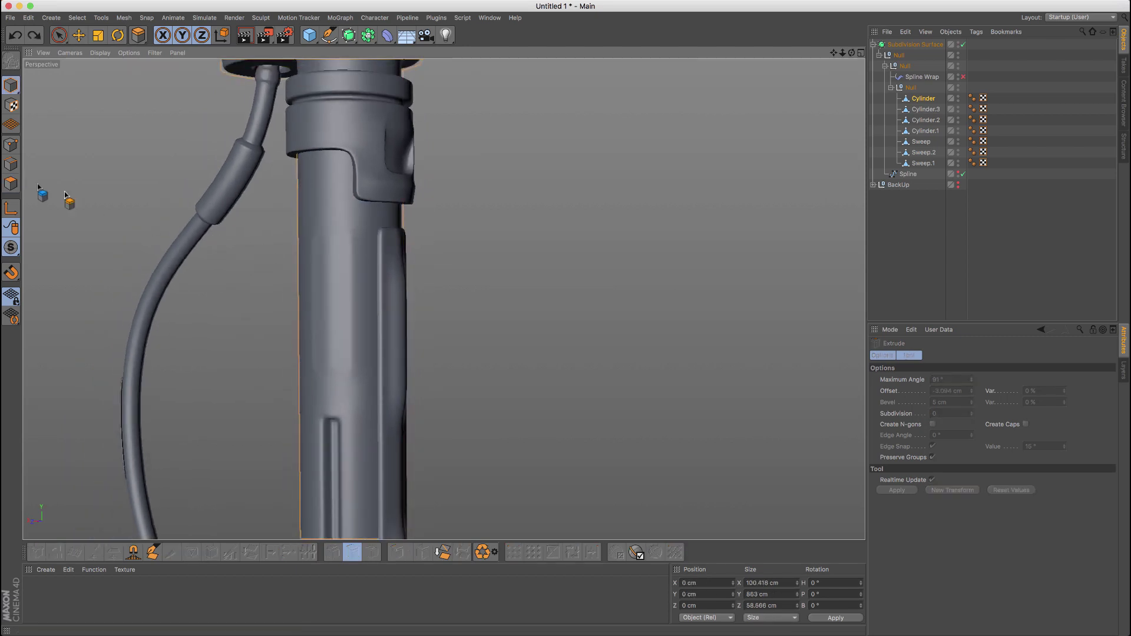
{"action": "left_click", "coordinate": [10, 183]}
{"action": "key", "text": "super+z"}
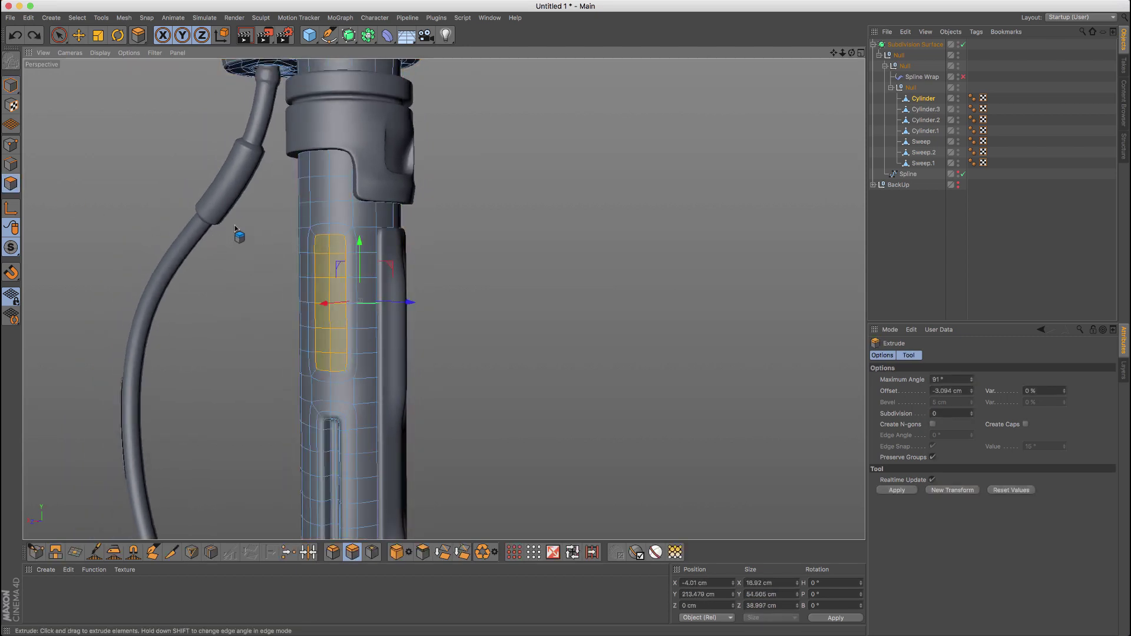
{"action": "key", "text": "super+z"}
{"action": "key", "text": "super+z"}
{"action": "right_click", "coordinate": [235, 227]}
{"action": "key", "text": "Escape"}
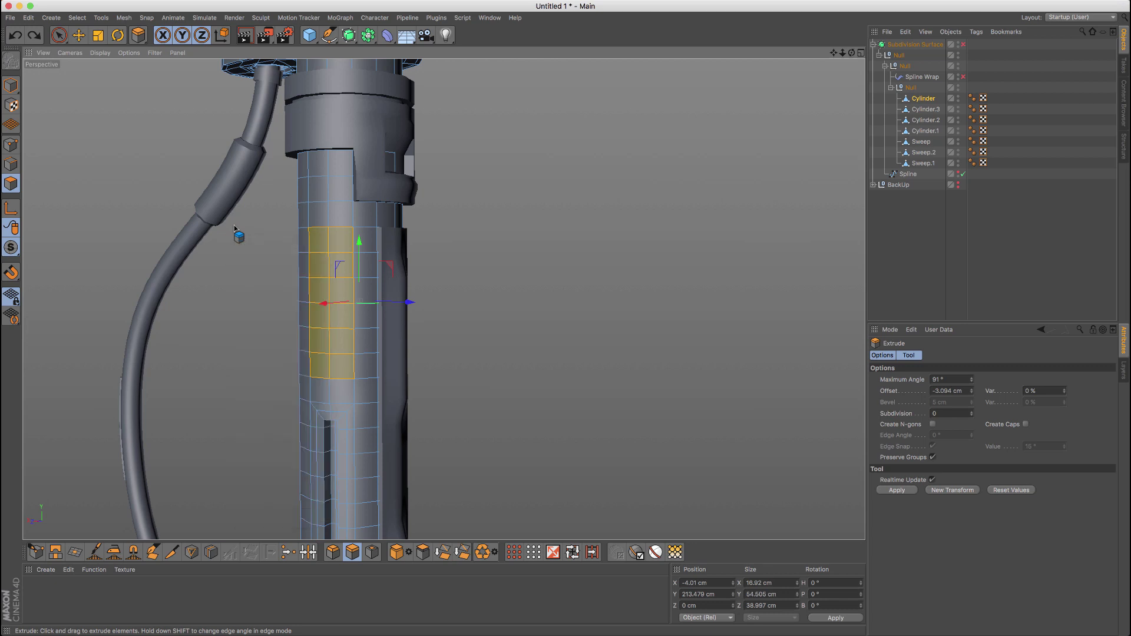
Inset both six-row polygon blocks twice, making the second inset about 1.2 cm for a narrower frame
{"action": "key", "text": "i"}
{"action": "left_click_drag", "start_coordinate": [466, 247], "coordinate": [475, 248]}
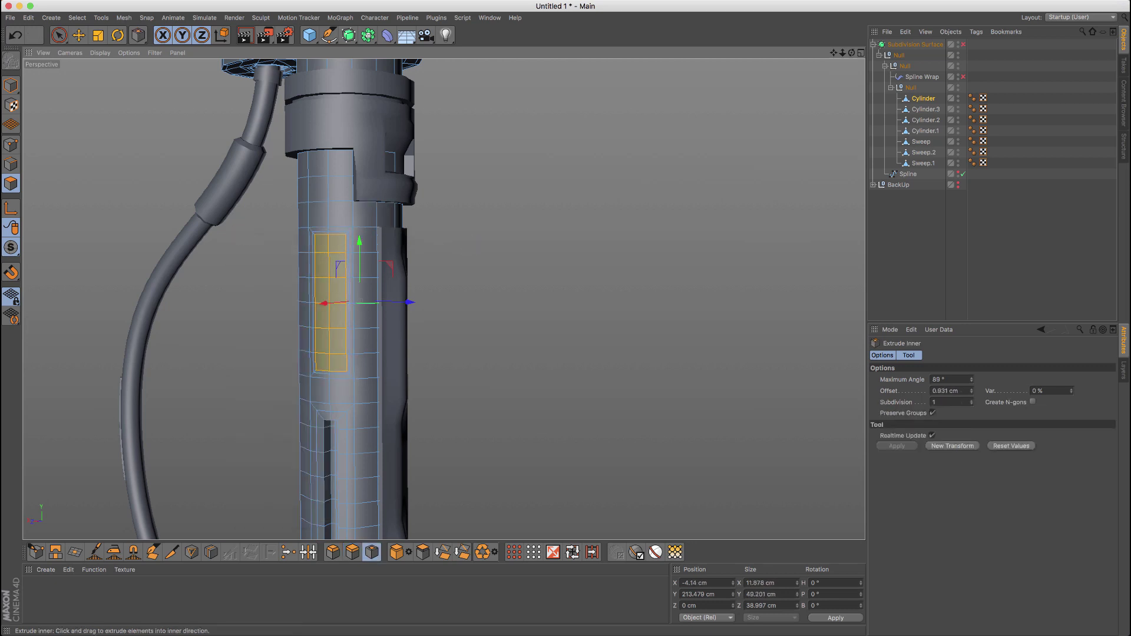
{"action": "left_click_drag", "start_coordinate": [403, 236], "coordinate": [404, 235]}
{"action": "right_click_drag", "start_coordinate": [379, 236], "coordinate": [416, 236], "text": "alt"}
{"action": "left_click_drag", "start_coordinate": [344, 237], "coordinate": [190, 234], "text": "alt"}
Loop-select the narrow polygon frame around the inset panel on one side of the hose
{"action": "key", "text": "u"}
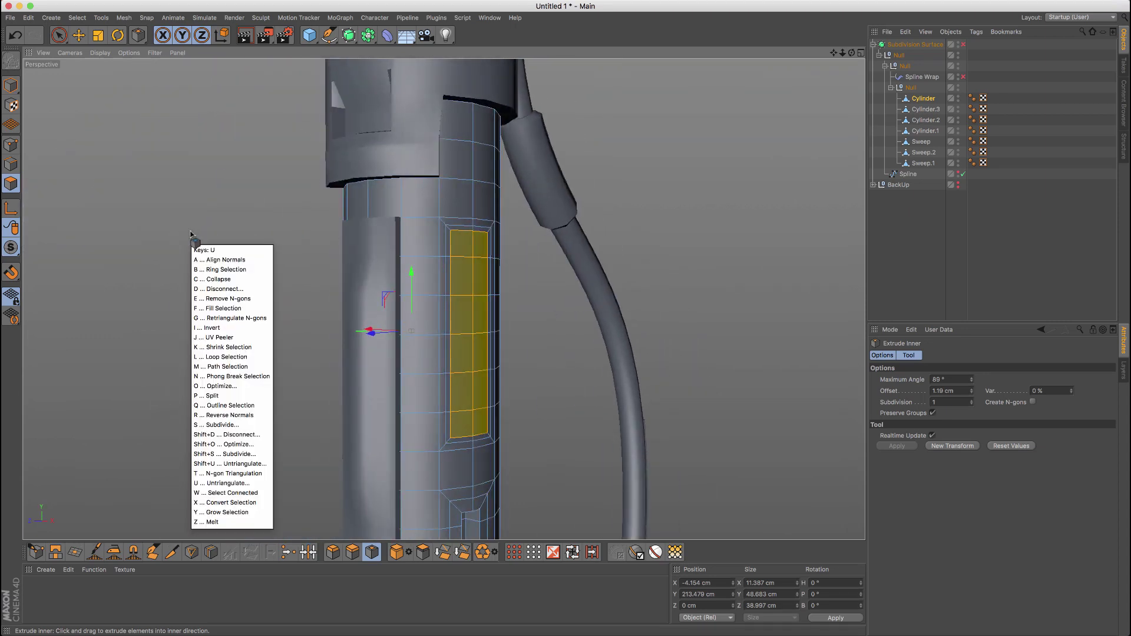
{"action": "key", "text": "l"}
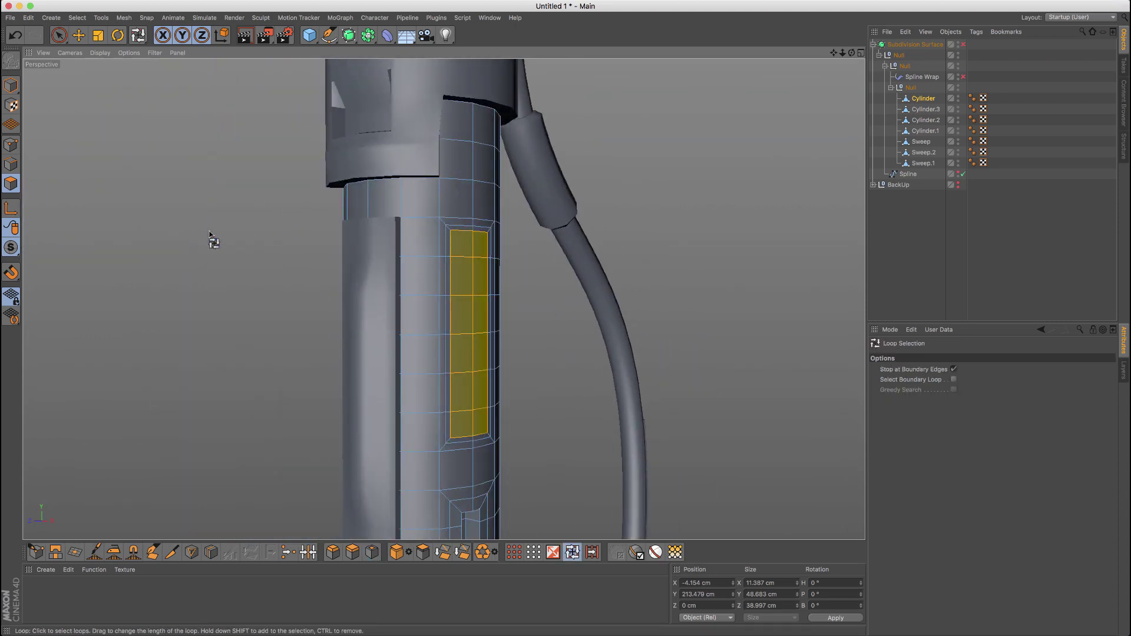
{"action": "left_click", "coordinate": [448, 231]}
{"action": "left_click_drag", "start_coordinate": [300, 271], "coordinate": [427, 256], "text": "alt"}
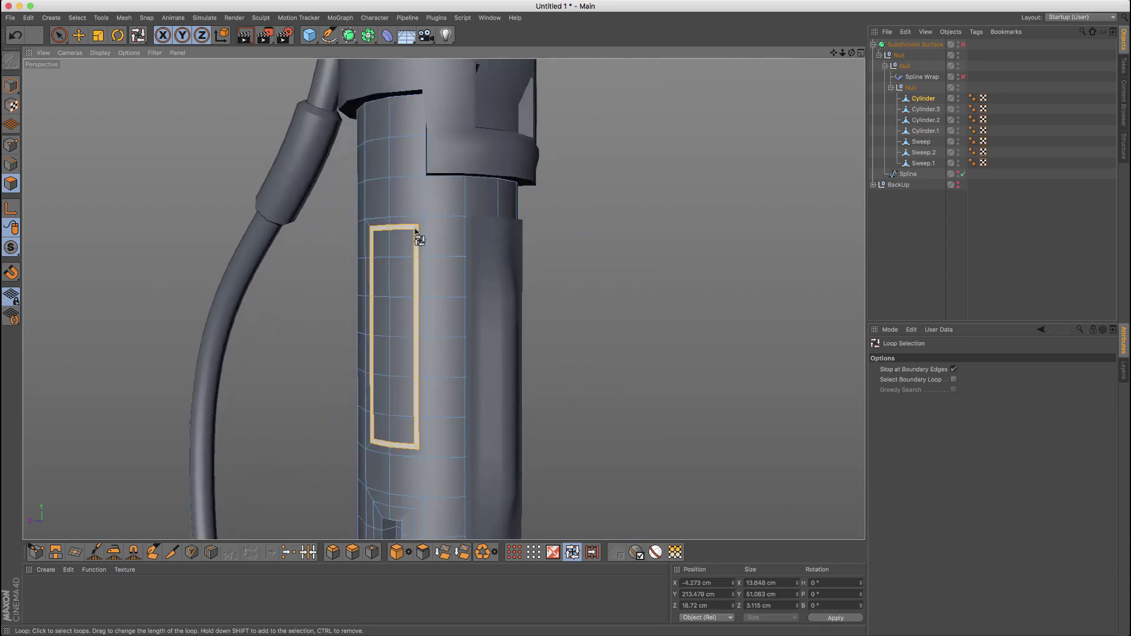
Try extruding the single selected frame about 1.9 cm inward and preview it smoothed
{"action": "key", "text": "d"}
{"action": "left_click_drag", "start_coordinate": [435, 228], "coordinate": [421, 228]}
{"action": "key", "text": "q"}
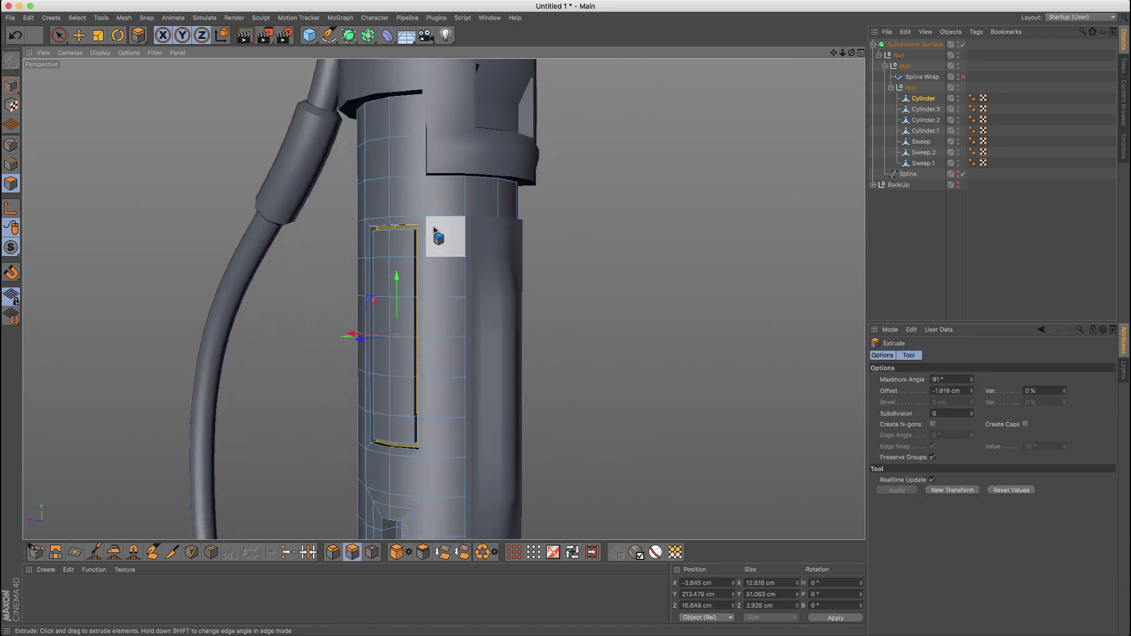
{"action": "key", "text": "Return"}
{"action": "right_click_drag", "start_coordinate": [452, 228], "coordinate": [268, 288], "text": "alt"}
{"action": "left_click_drag", "start_coordinate": [471, 252], "coordinate": [247, 236], "text": "alt"}
{"action": "left_click", "coordinate": [11, 175]}
{"action": "key", "text": "q"}
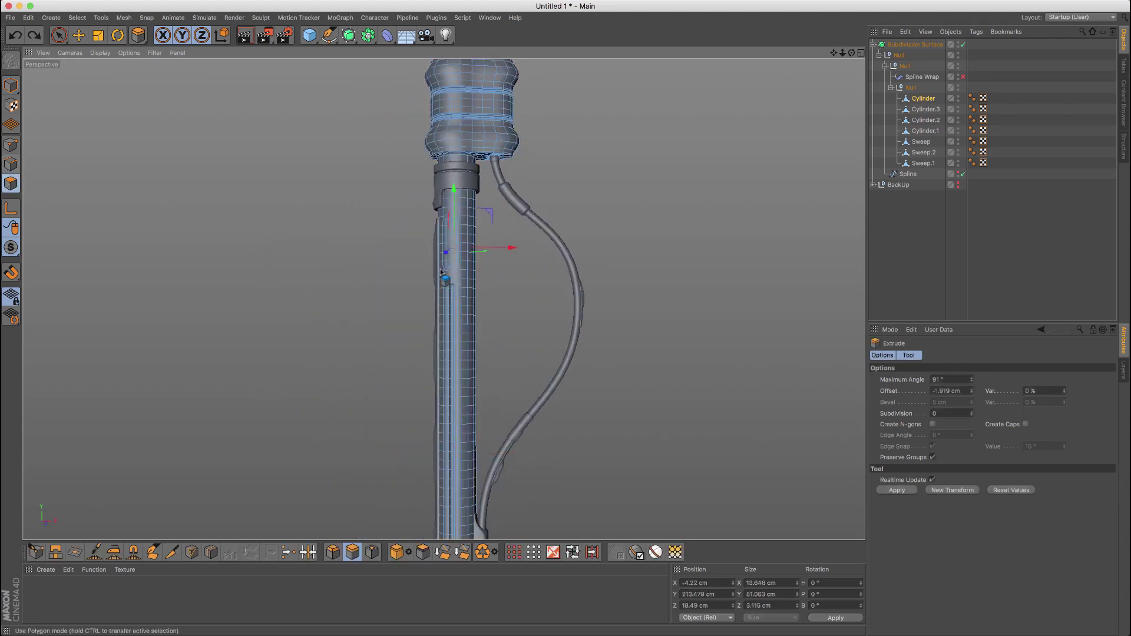
Add the matching narrow frame on the opposite side of the hose to the loop selection
{"action": "scroll", "coordinate": [496, 245], "scroll_direction": "up", "scroll_amount": 5}
{"action": "mouse_move", "coordinate": [416, 212]}
{"action": "left_mouse_down", "text": "alt"}
{"action": "mouse_move", "coordinate": [646, 223]}
{"action": "mouse_move", "coordinate": [419, 213]}
{"action": "left_mouse_up", "text": "alt"}
{"action": "right_click", "coordinate": [418, 214]}
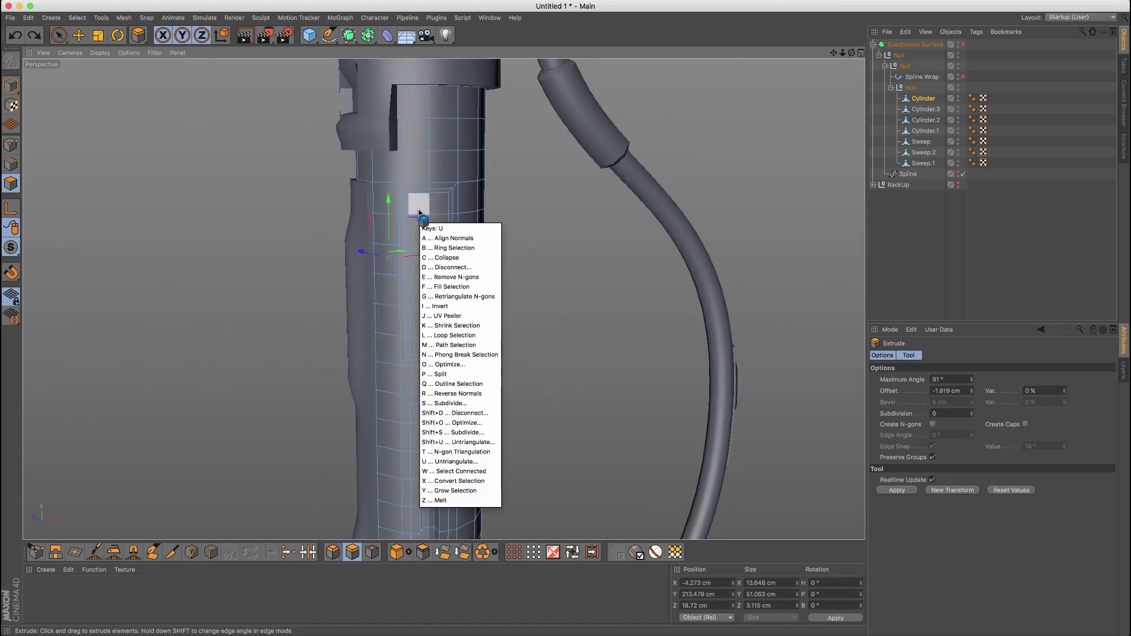
{"action": "left_click", "coordinate": [421, 223]}
{"action": "left_click", "coordinate": [411, 195]}
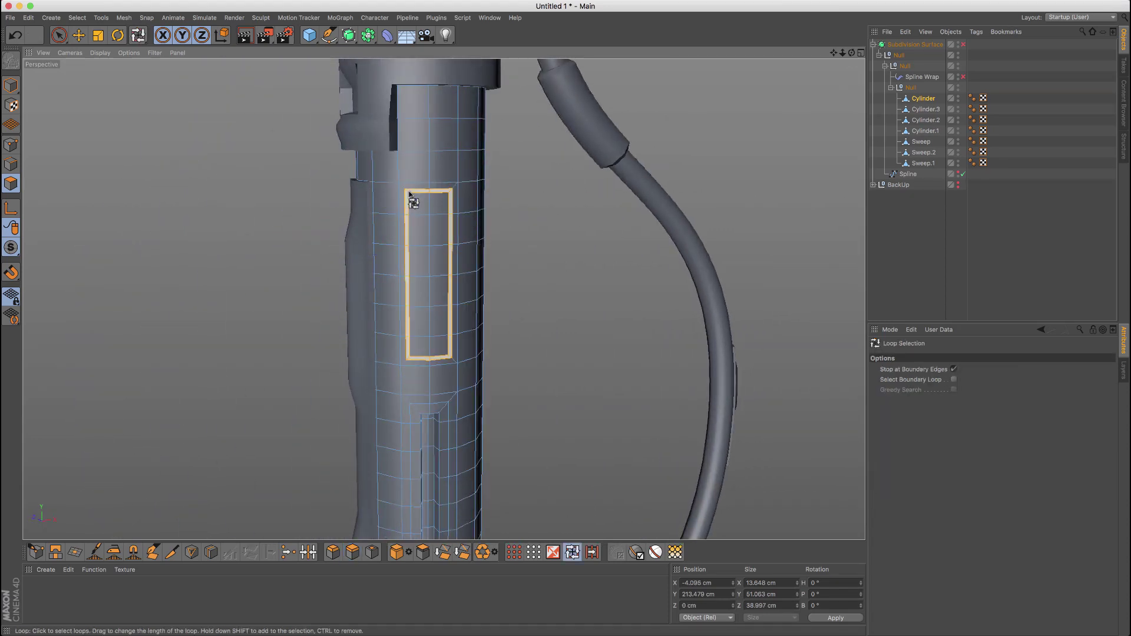
Extrude both narrow panel frames about 3.3 cm inward and preview the whole hose smoothed
{"action": "key", "text": "d"}
{"action": "left_click_drag", "start_coordinate": [414, 158], "coordinate": [548, 167]}
{"action": "key", "text": "q"}
{"action": "key", "text": "Return"}
{"action": "left_click_drag", "start_coordinate": [291, 201], "coordinate": [338, 193], "text": "alt"}
{"action": "right_click_drag", "start_coordinate": [337, 194], "coordinate": [160, 326], "text": "alt"}
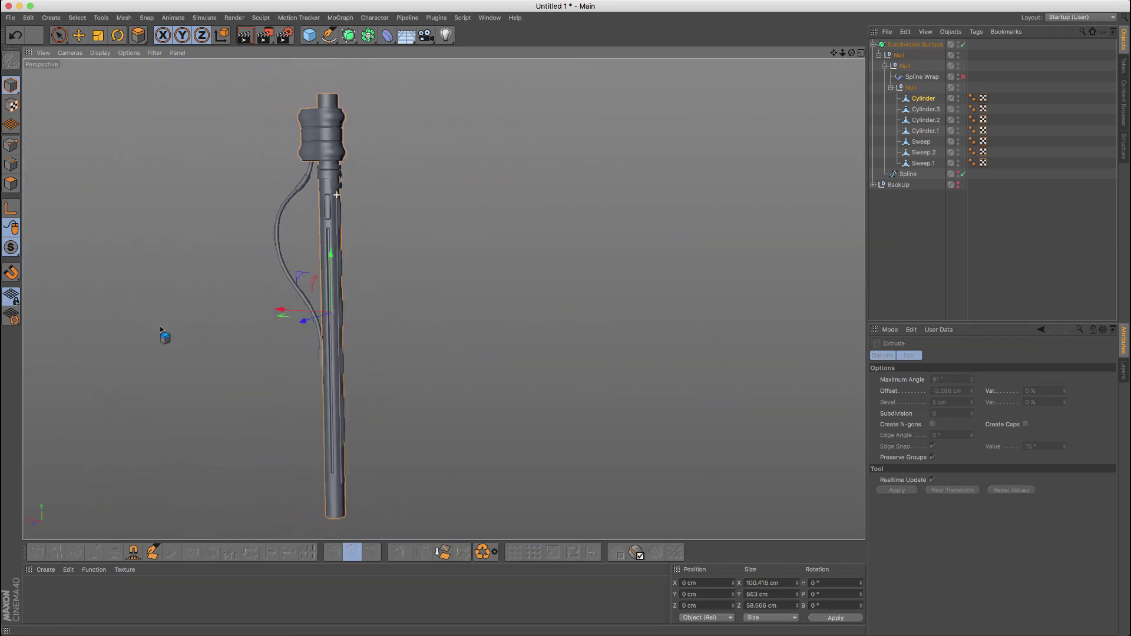
Clear the selection to view the smoothed grooves, then select the Cylinder object for polygon editing with smoothing off
{"action": "left_click", "coordinate": [61, 40]}
{"action": "left_click", "coordinate": [175, 147]}
{"action": "right_click_drag", "start_coordinate": [288, 196], "coordinate": [426, 233], "text": "alt"}
{"action": "left_click_drag", "start_coordinate": [422, 257], "coordinate": [429, 216], "text": "alt"}
{"action": "left_click", "coordinate": [10, 183]}
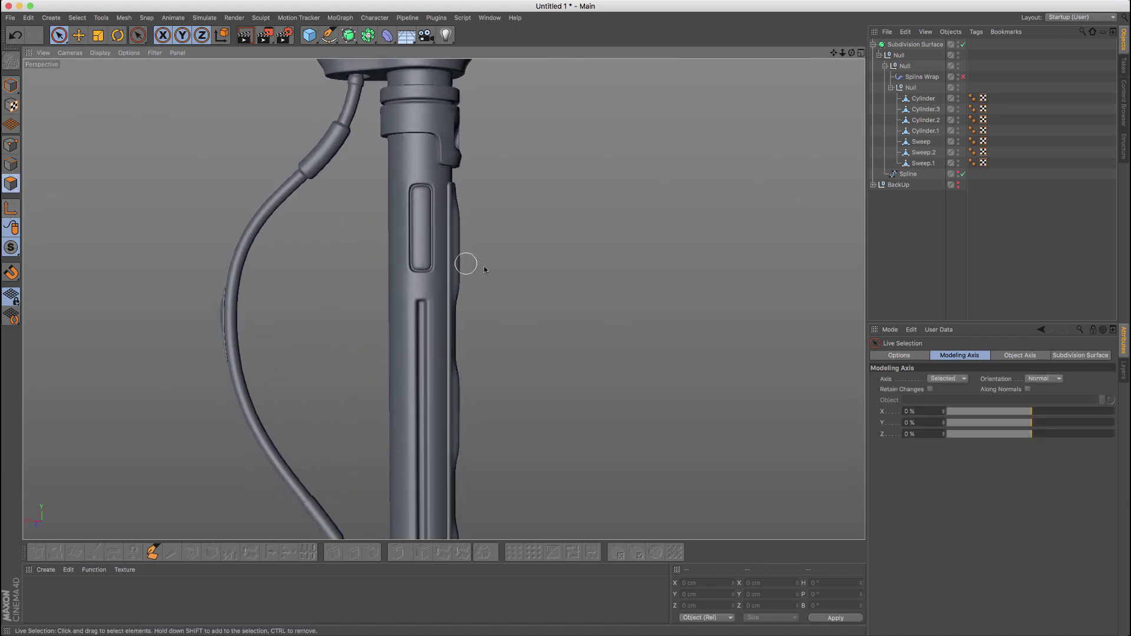
{"action": "left_click", "coordinate": [915, 108]}
{"action": "key", "text": "q"}
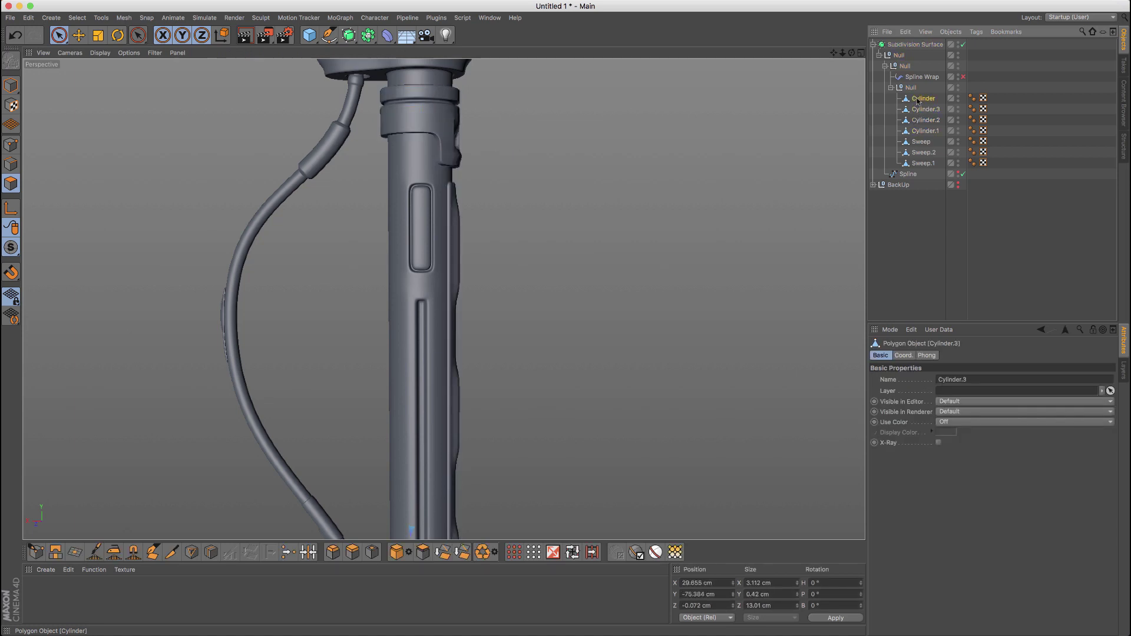
{"action": "left_click", "coordinate": [919, 99]}
Loop-select the inner and outer edges of the panel frames plus the rim edges of the long grooves on both sides
{"action": "scroll", "coordinate": [513, 177], "scroll_direction": "up", "scroll_amount": 5}
{"action": "scroll", "coordinate": [466, 165], "scroll_direction": "up", "scroll_amount": 3}
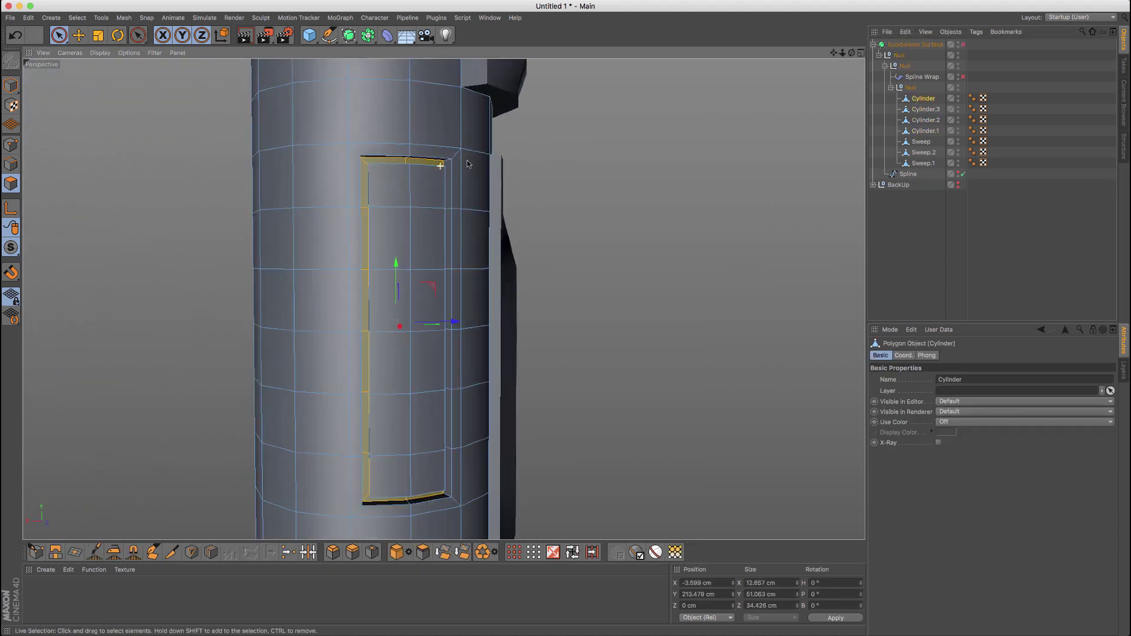
{"action": "key", "text": "u"}
{"action": "key", "text": "l"}
{"action": "key", "text": "Return"}
{"action": "key", "text": "Return"}
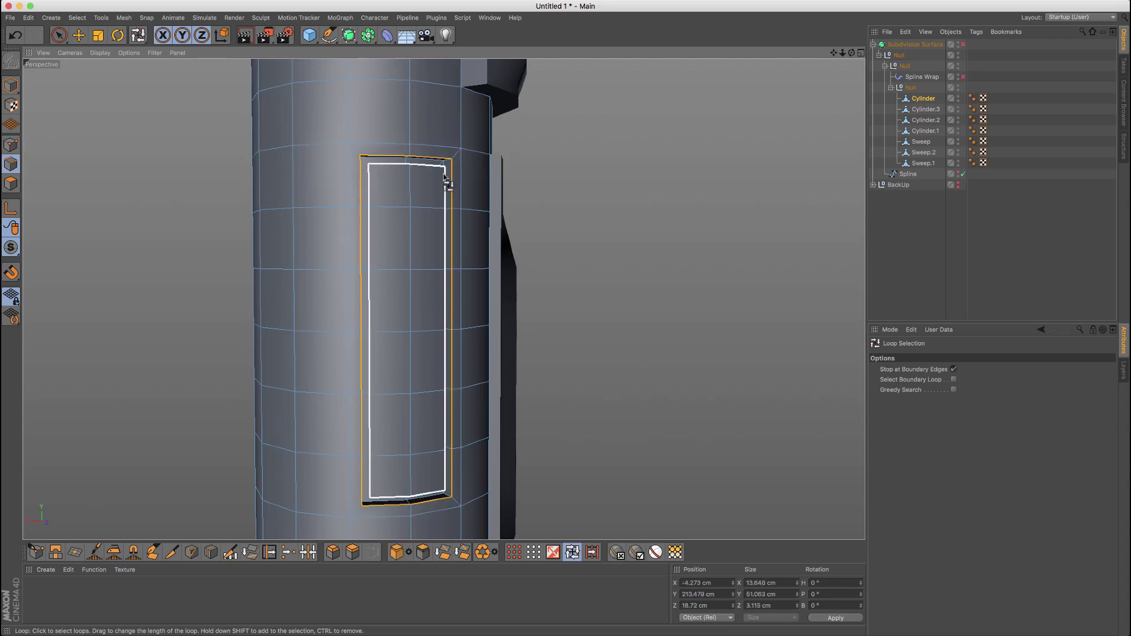
{"action": "left_click", "coordinate": [452, 172]}
{"action": "left_click_drag", "start_coordinate": [453, 172], "coordinate": [537, 189], "text": "alt"}
{"action": "left_click", "coordinate": [643, 176]}
{"action": "left_click", "coordinate": [505, 171]}
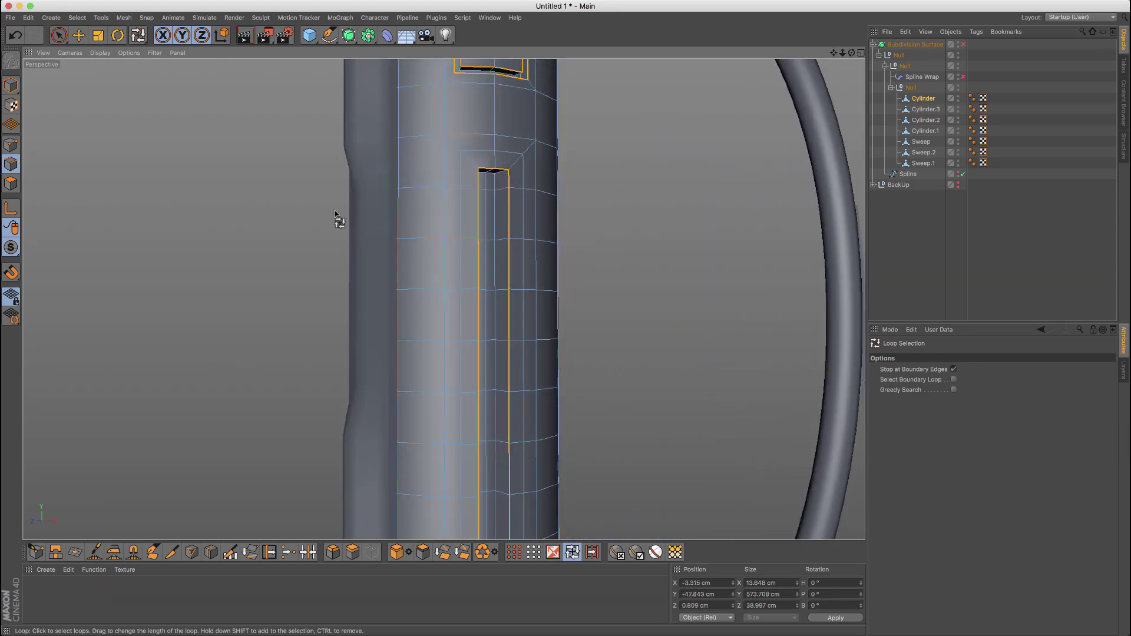
{"action": "left_click_drag", "start_coordinate": [336, 220], "coordinate": [441, 177], "text": "alt"}
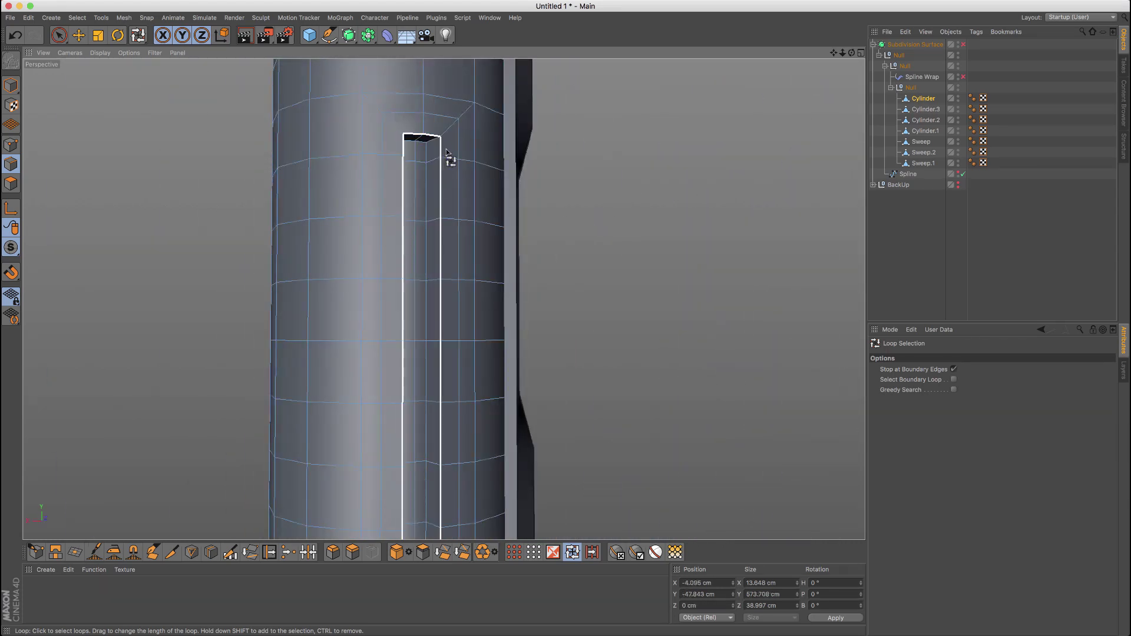
Bevel the selected frame and groove edges with an offset of about 0.36 cm
{"action": "key", "text": "m"}
{"action": "key", "text": "s"}
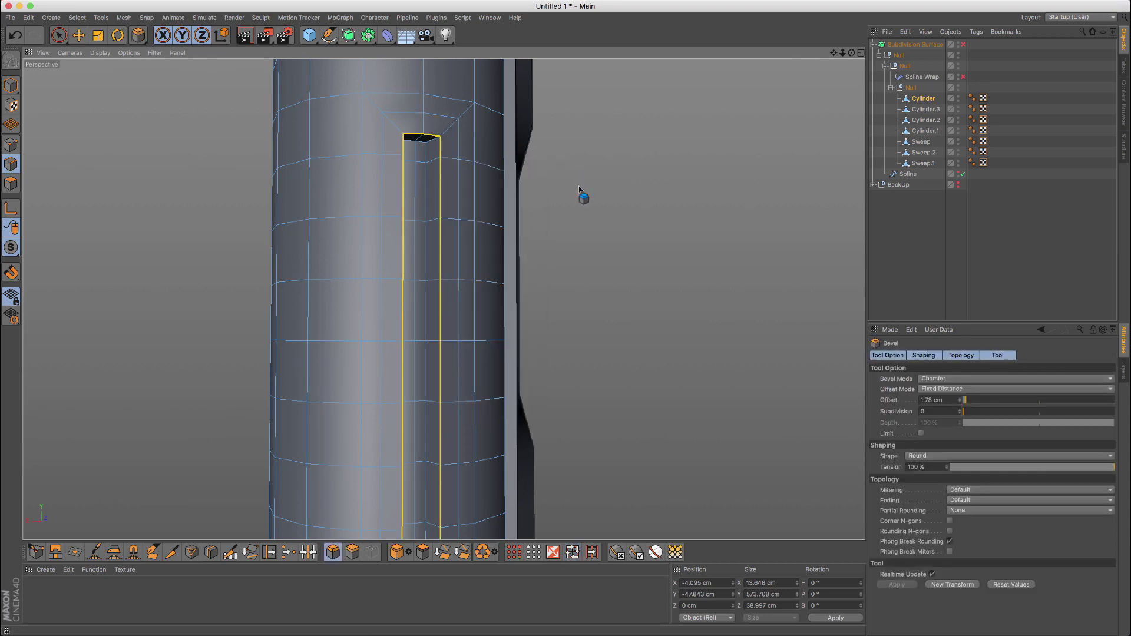
{"action": "left_click_drag", "start_coordinate": [579, 186], "coordinate": [566, 168]}
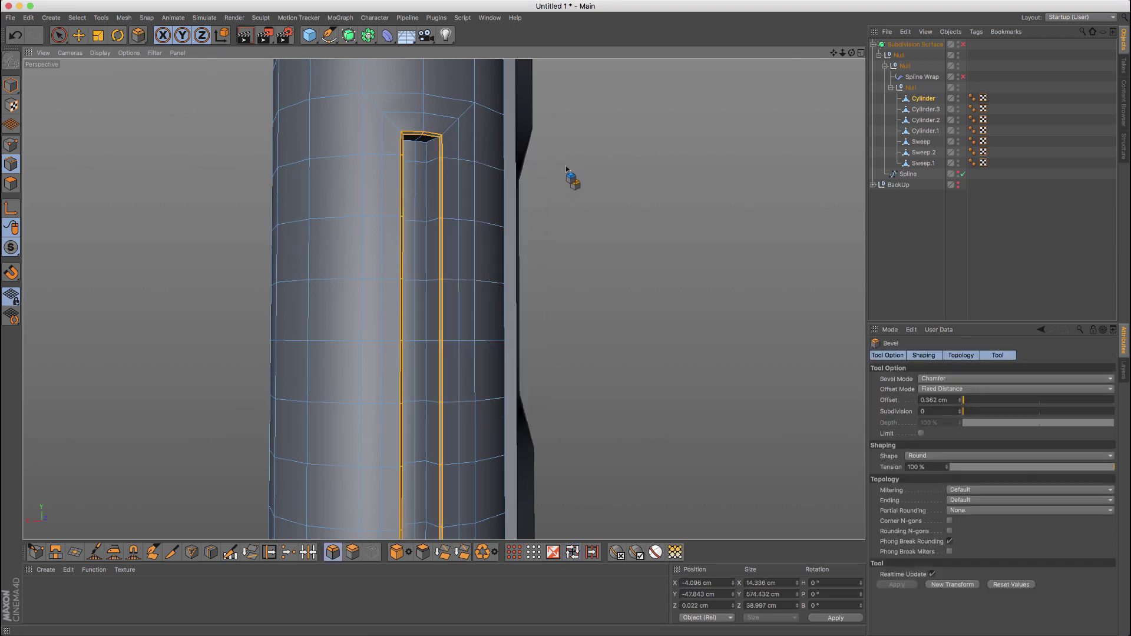
{"action": "scroll", "coordinate": [540, 155], "scroll_direction": "down", "scroll_amount": 6}
{"action": "middle_click_drag", "start_coordinate": [536, 154], "coordinate": [518, 275], "text": "alt"}
{"action": "scroll", "coordinate": [493, 178], "scroll_direction": "up", "scroll_amount": 2}
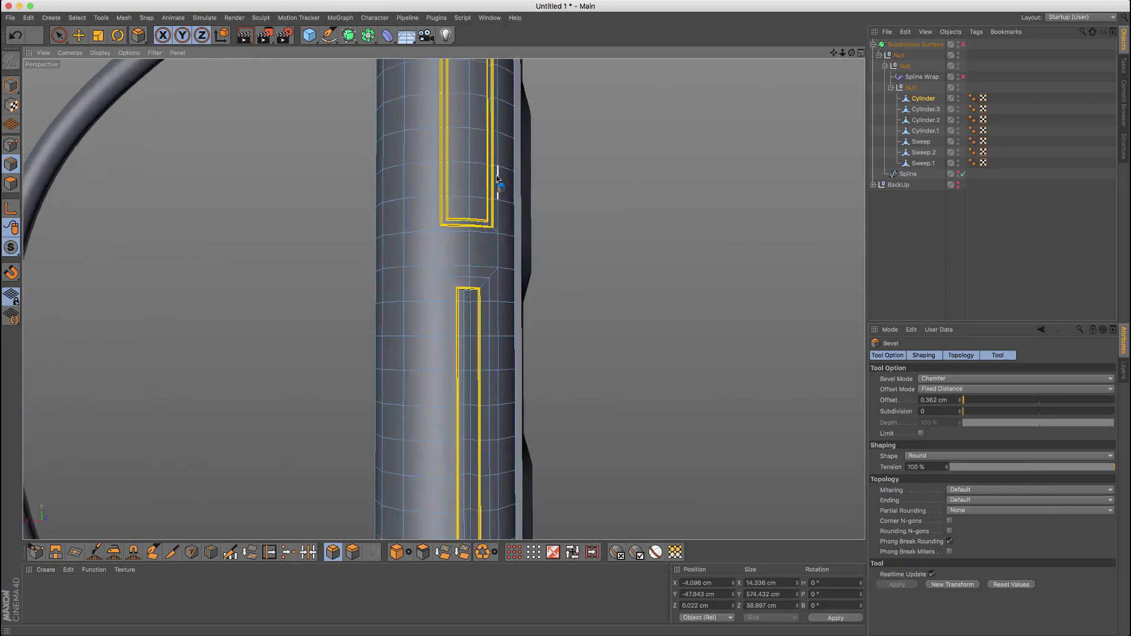
Preview the whole hose smoothed and examine the beveled frames and grooves down to its lower end
{"action": "key", "text": "Return"}
{"action": "key", "text": "q"}
{"action": "right_click_drag", "start_coordinate": [509, 162], "coordinate": [442, 219], "text": "alt"}
{"action": "left_click_drag", "start_coordinate": [442, 219], "coordinate": [312, 200], "text": "alt"}
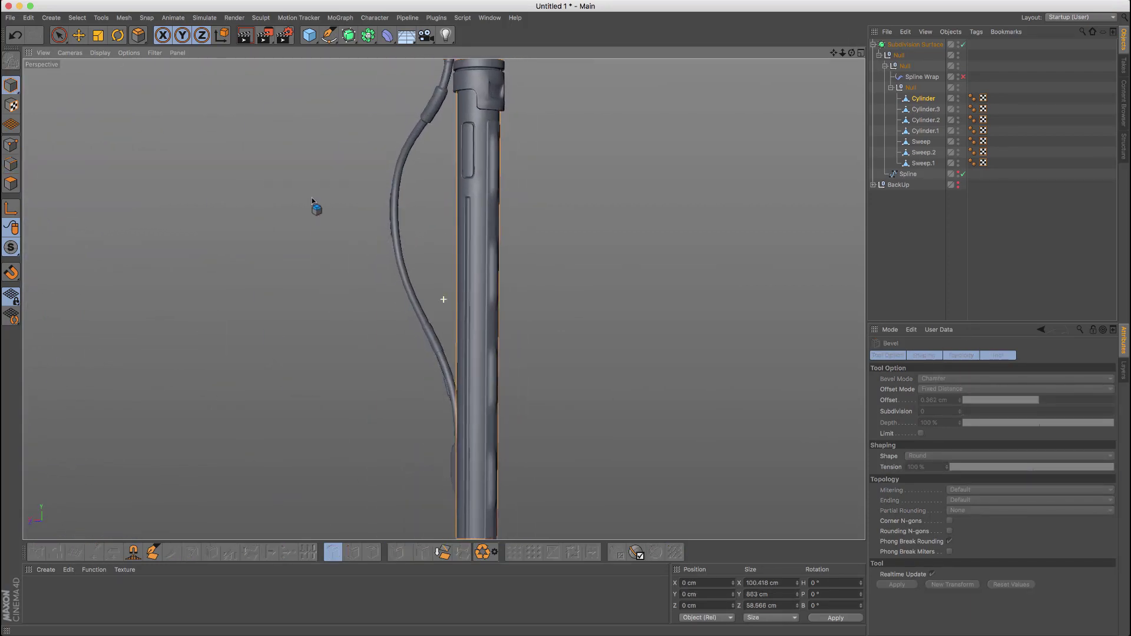
{"action": "left_click", "coordinate": [65, 36]}
{"action": "right_click_drag", "start_coordinate": [454, 176], "coordinate": [439, 210], "text": "alt"}
{"action": "left_click_drag", "start_coordinate": [439, 210], "coordinate": [467, 328], "text": "alt"}
Loop-select the polygon rings around the Cylinder's lower end, from the groove's bottom to just above the last ring
{"action": "left_click", "coordinate": [924, 99]}
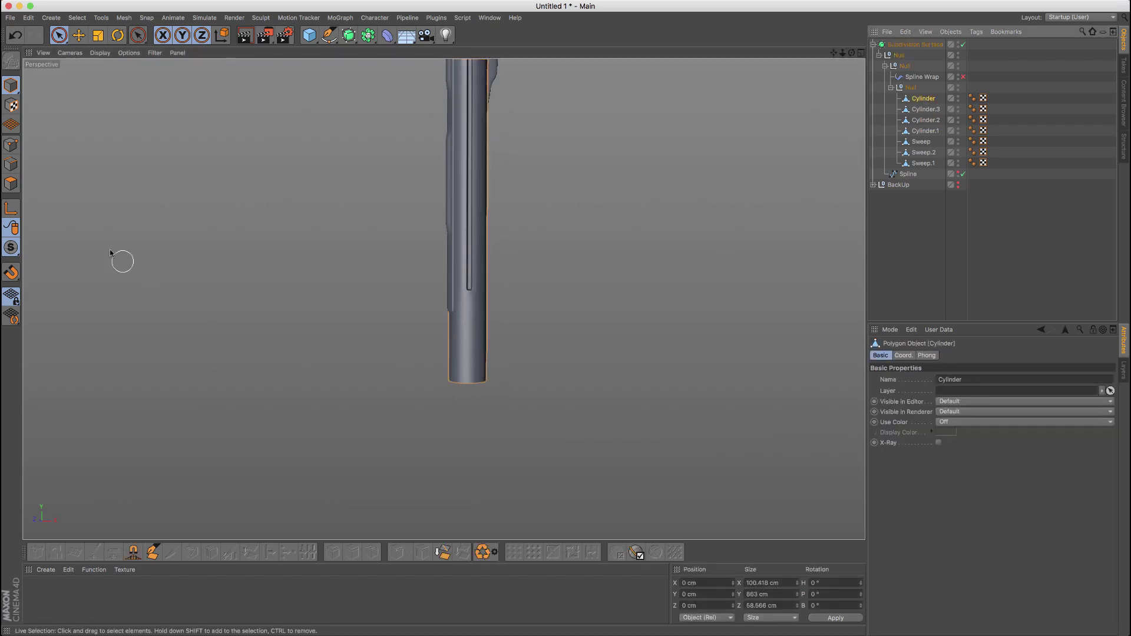
{"action": "left_click", "coordinate": [10, 183]}
{"action": "left_click_drag", "start_coordinate": [460, 349], "coordinate": [439, 323], "text": "alt"}
{"action": "scroll", "coordinate": [446, 329], "scroll_direction": "up", "scroll_amount": 4}
{"action": "key", "text": "u"}
{"action": "key", "text": "l"}
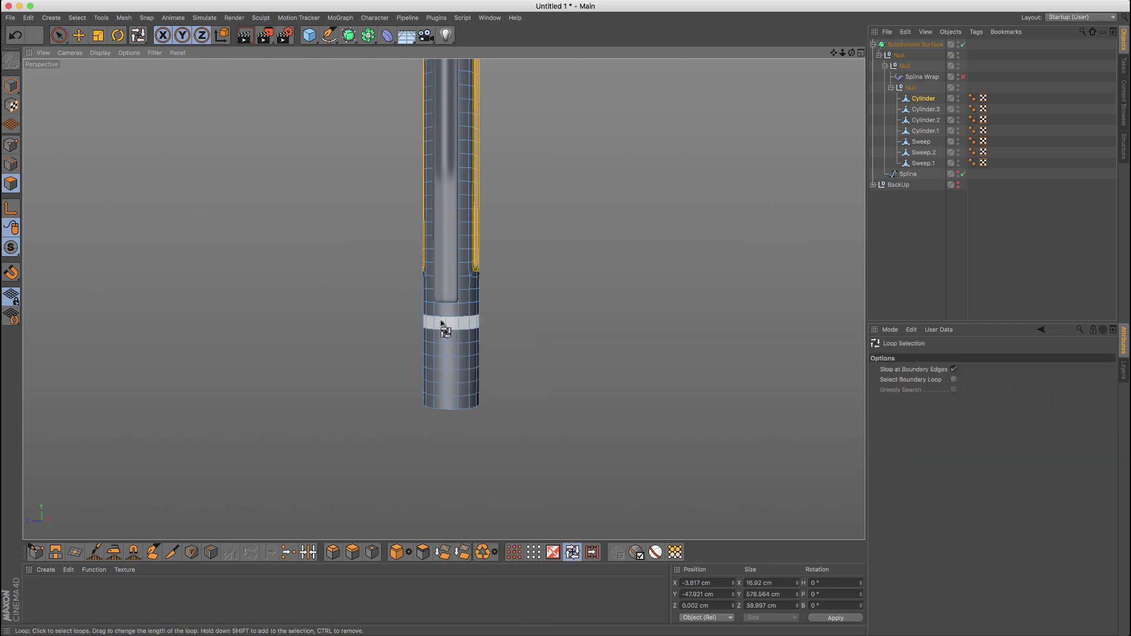
{"action": "left_click", "coordinate": [447, 312]}
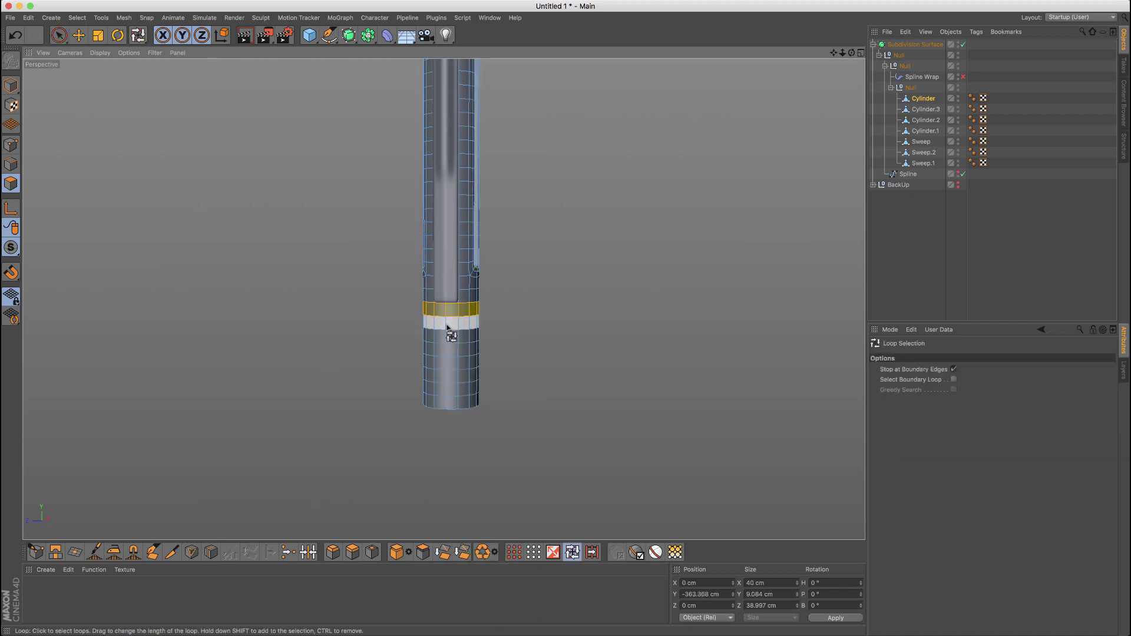
{"action": "left_click_drag", "start_coordinate": [447, 327], "coordinate": [448, 394]}
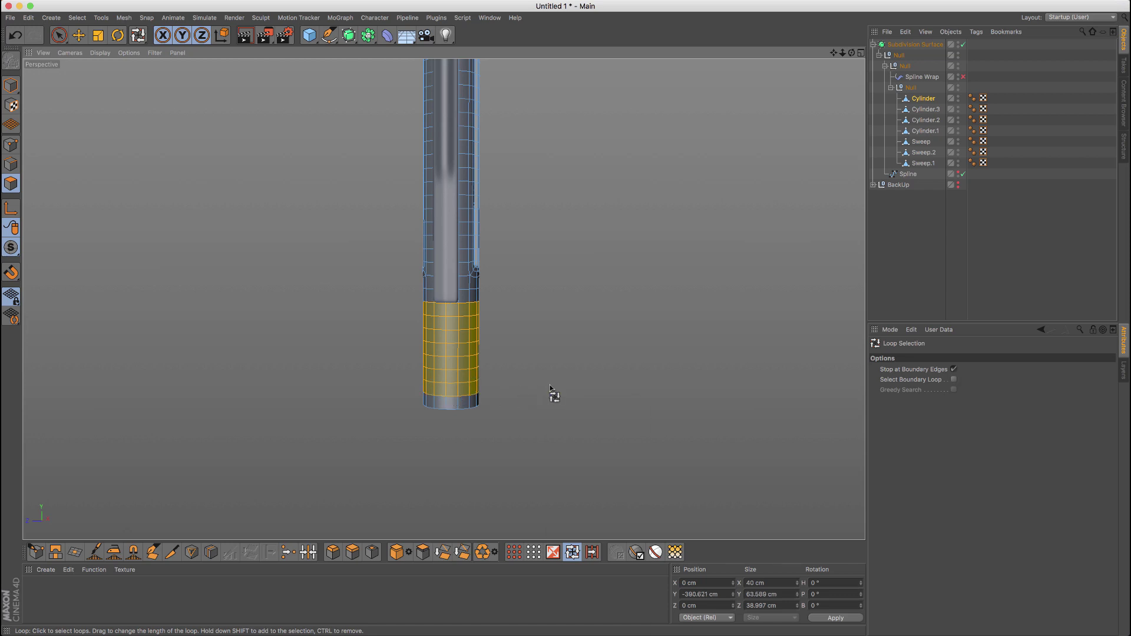
Extrude the selected band about 4.2 cm outward and scale it vertically to about 54.4 cm to slope its ends, with smoothing off
{"action": "key", "text": "d"}
{"action": "left_click_drag", "start_coordinate": [553, 374], "coordinate": [589, 373]}
{"action": "key", "text": "q"}
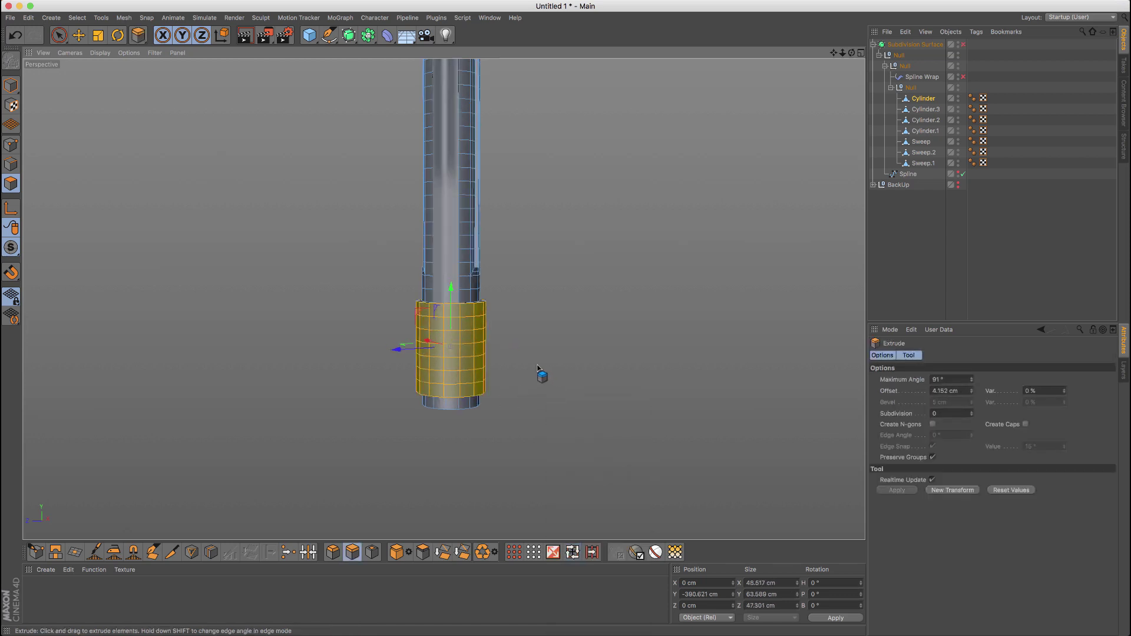
{"action": "key", "text": "z"}
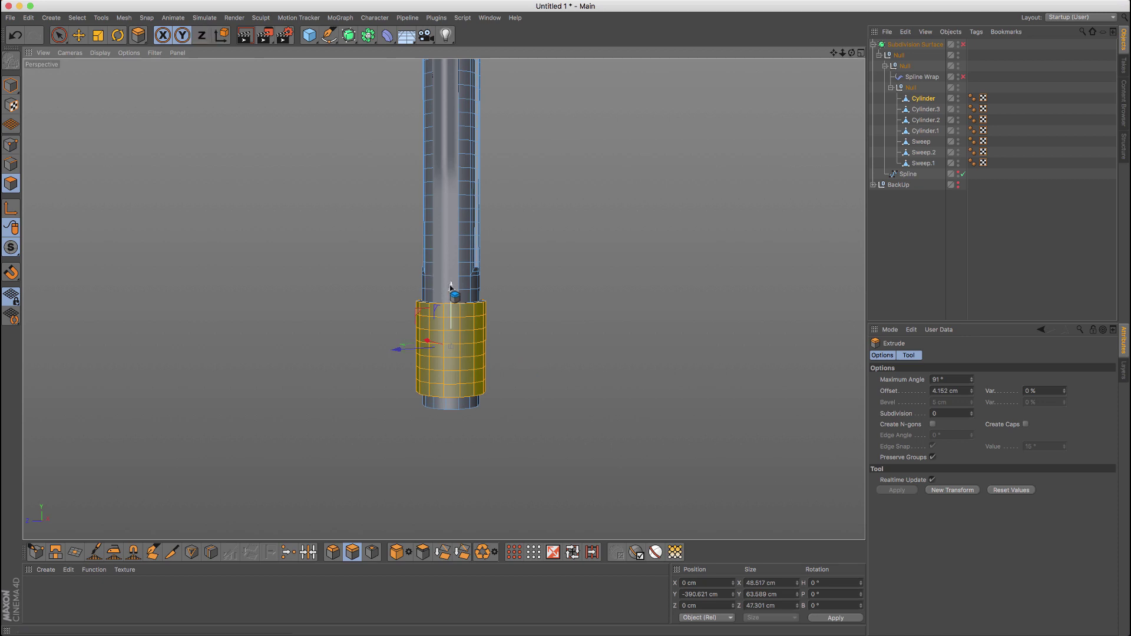
{"action": "key", "text": "t"}
{"action": "key", "text": "z"}
{"action": "left_click_drag", "start_coordinate": [451, 287], "coordinate": [453, 299]}
Loop-select the lower three polygon rings of the new collar
{"action": "key", "text": "u"}
{"action": "key", "text": "l"}
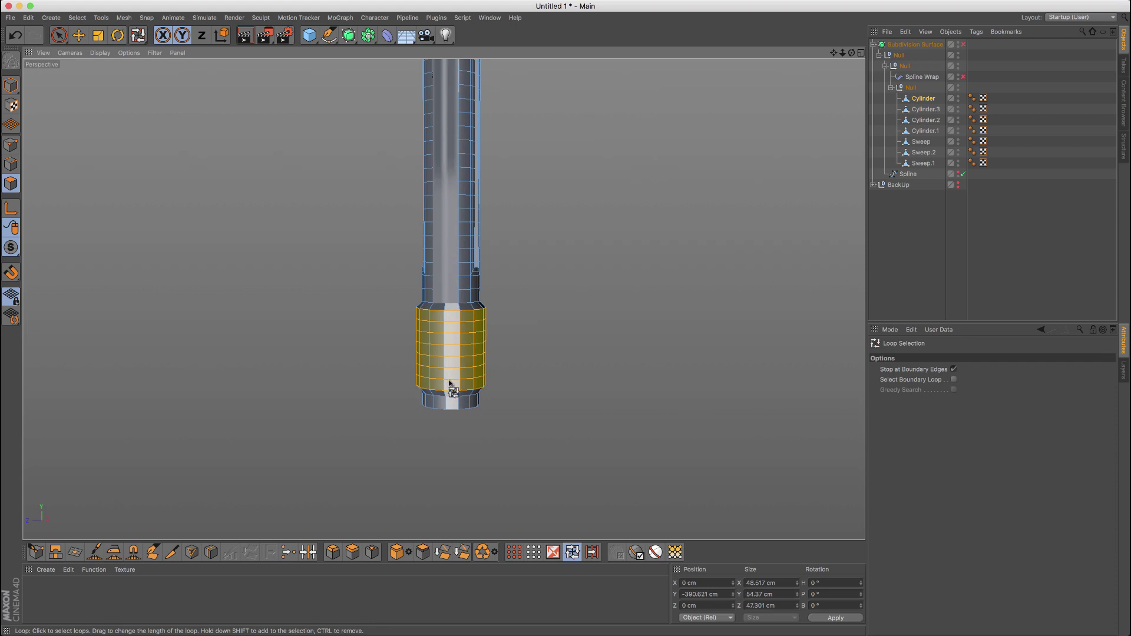
{"action": "left_click", "coordinate": [442, 385]}
{"action": "left_click", "coordinate": [446, 384]}
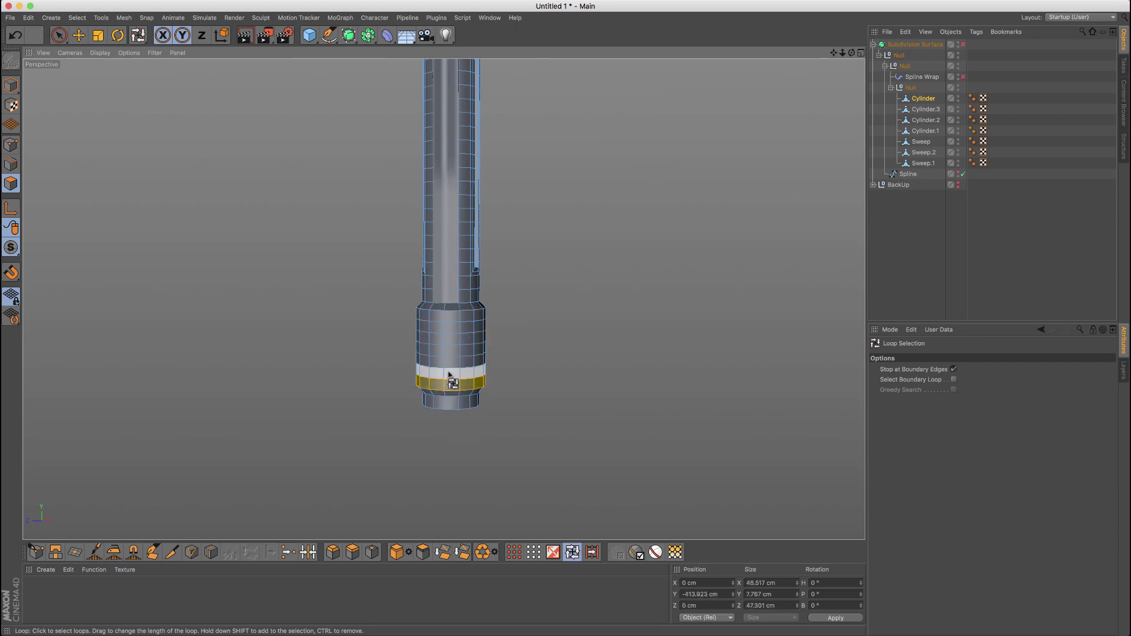
{"action": "left_click", "coordinate": [463, 360], "text": "shift"}
Scale the selected rings up uniformly to about 59.6 cm wide, with the modeling axis orientation set to Axis
{"action": "key", "text": "t"}
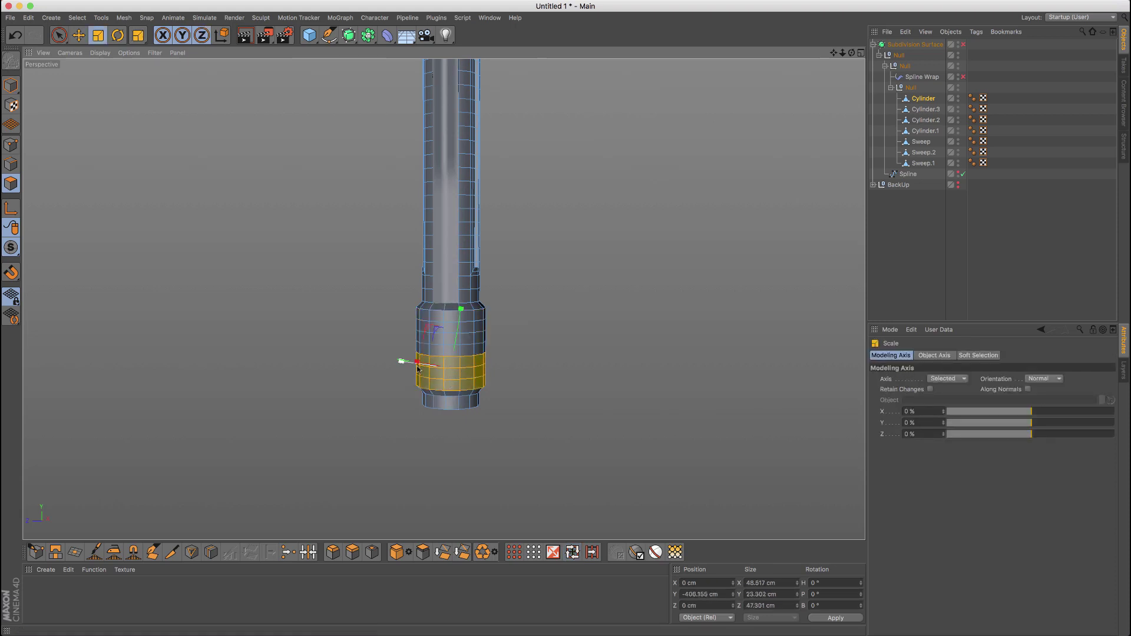
{"action": "left_click", "coordinate": [1045, 378]}
{"action": "left_click", "coordinate": [1034, 390]}
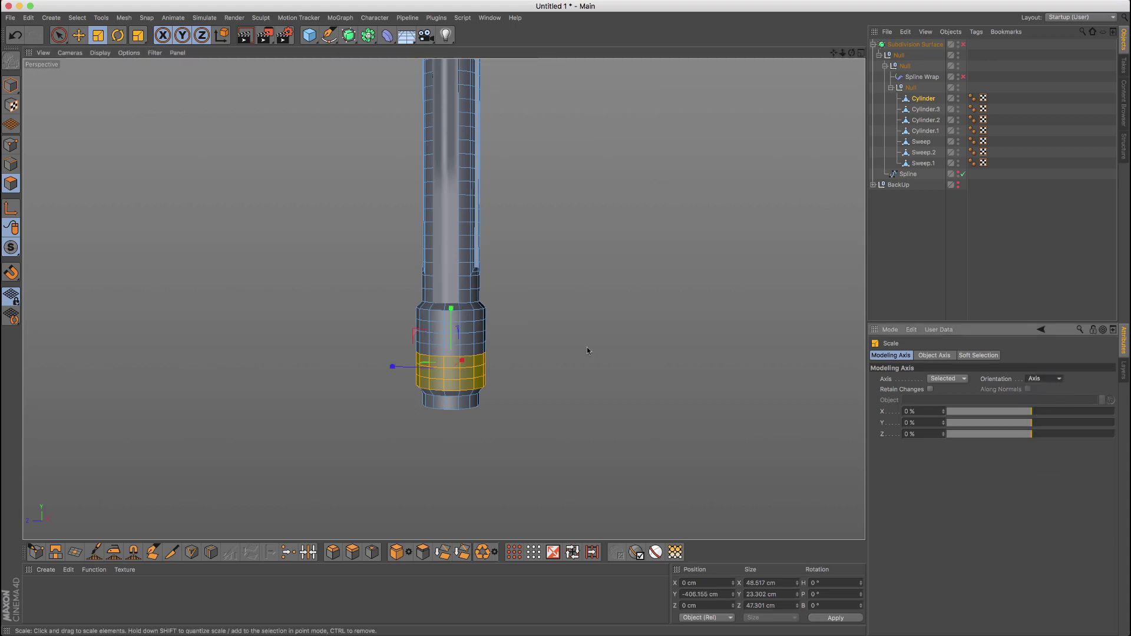
{"action": "left_click_drag", "start_coordinate": [589, 345], "coordinate": [666, 344]}
{"action": "key", "text": "super+z"}
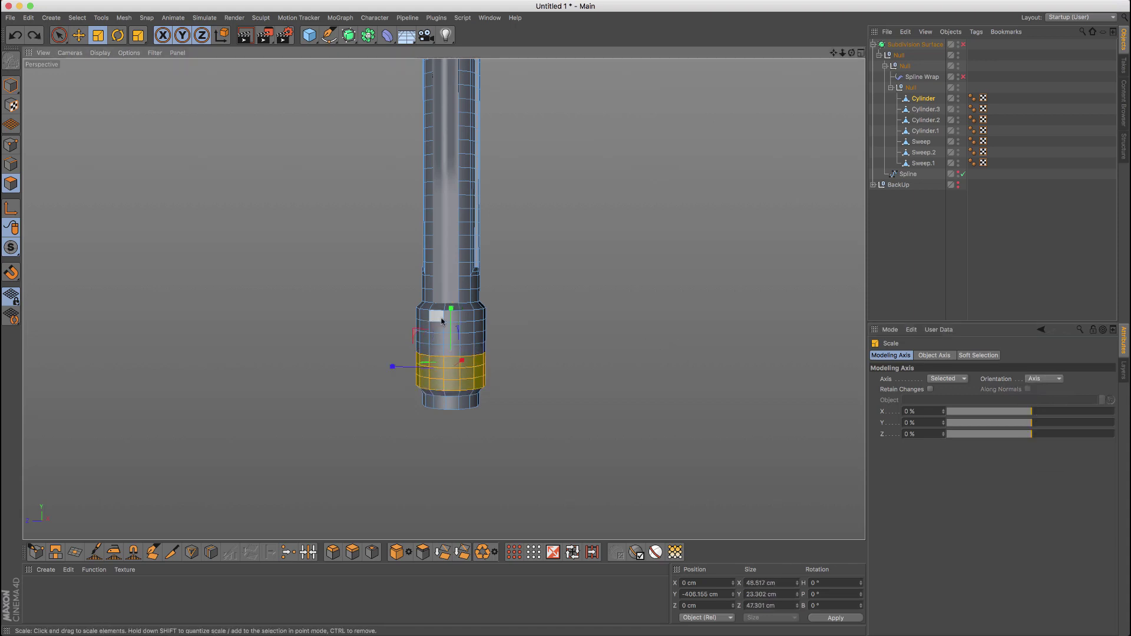
{"action": "left_click_drag", "start_coordinate": [443, 321], "coordinate": [663, 367]}
Check the stepped collar with smoothing on, and return to polygon editing with smoothing off
{"action": "key", "text": "q"}
{"action": "key", "text": "Return"}
{"action": "right_click_drag", "start_coordinate": [542, 328], "coordinate": [468, 368], "text": "alt"}
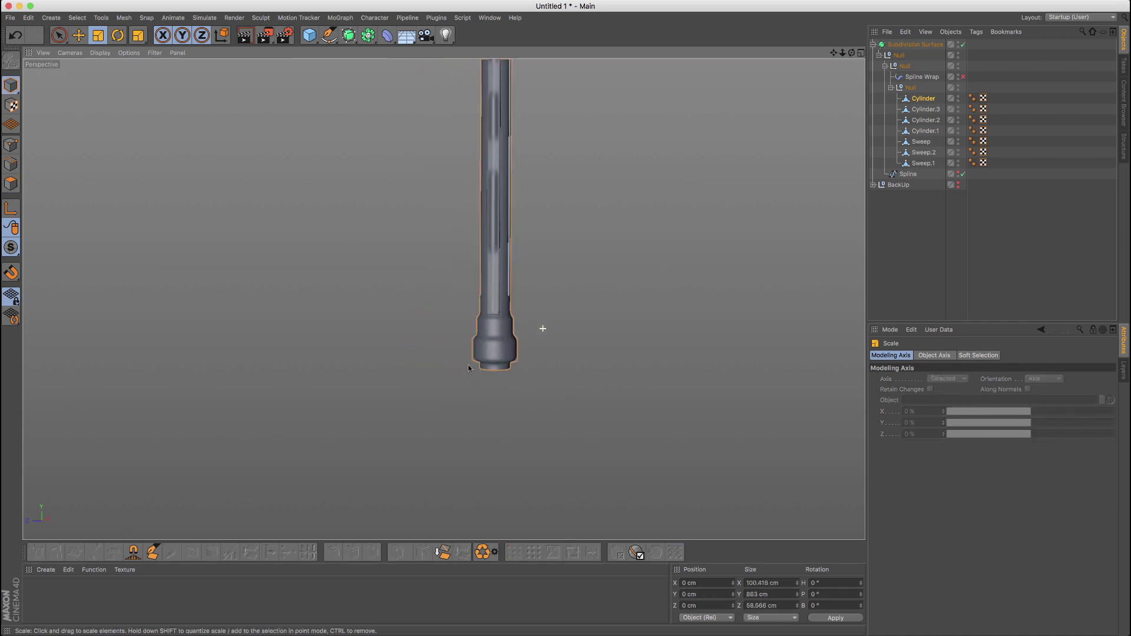
{"action": "key", "text": "q"}
{"action": "key", "text": "Return"}
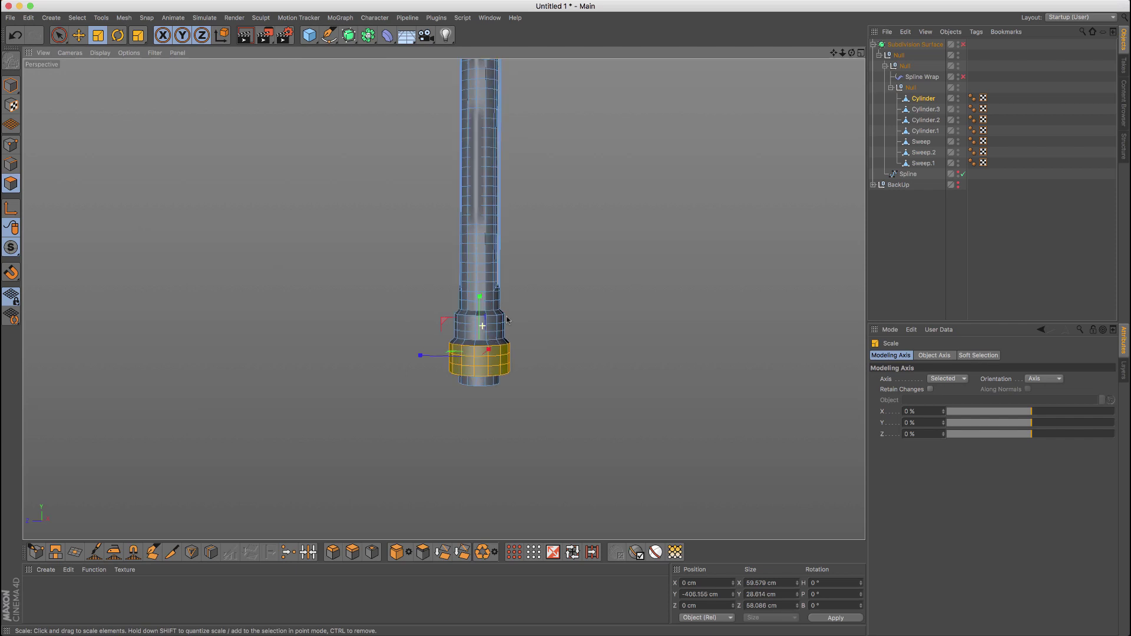
Add loop cuts close to the edges of both sloped collar shoulders, with offsets such as about 9% and 7%
{"action": "right_click_drag", "start_coordinate": [507, 320], "coordinate": [574, 299], "text": "alt"}
{"action": "key", "text": "k"}
{"action": "key", "text": "l"}
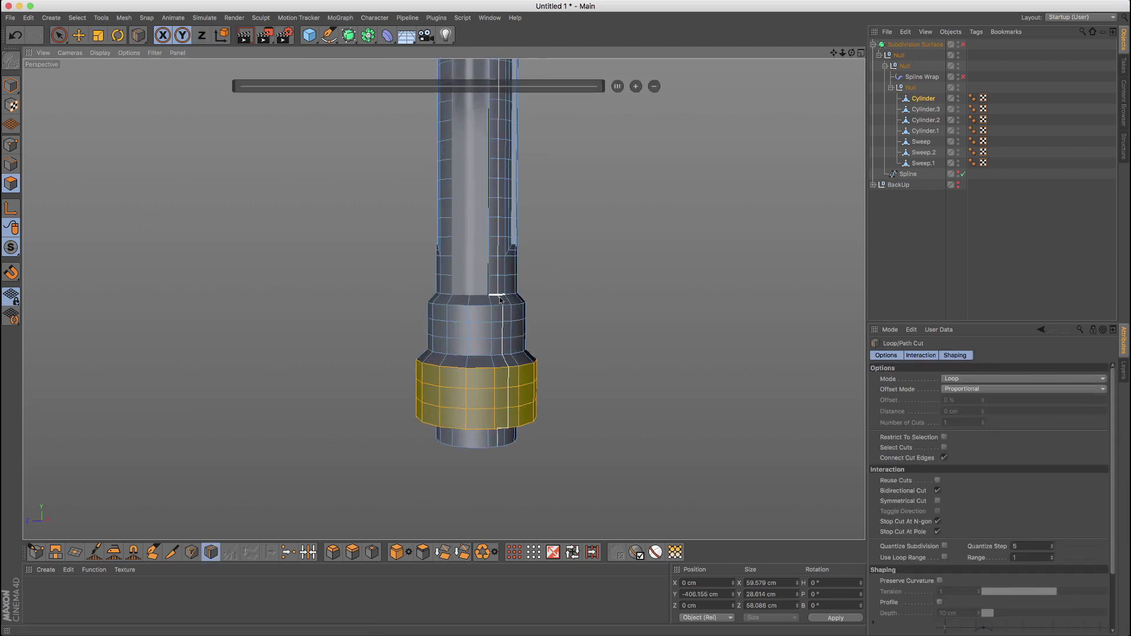
{"action": "scroll", "coordinate": [500, 299], "scroll_direction": "up", "scroll_amount": 3}
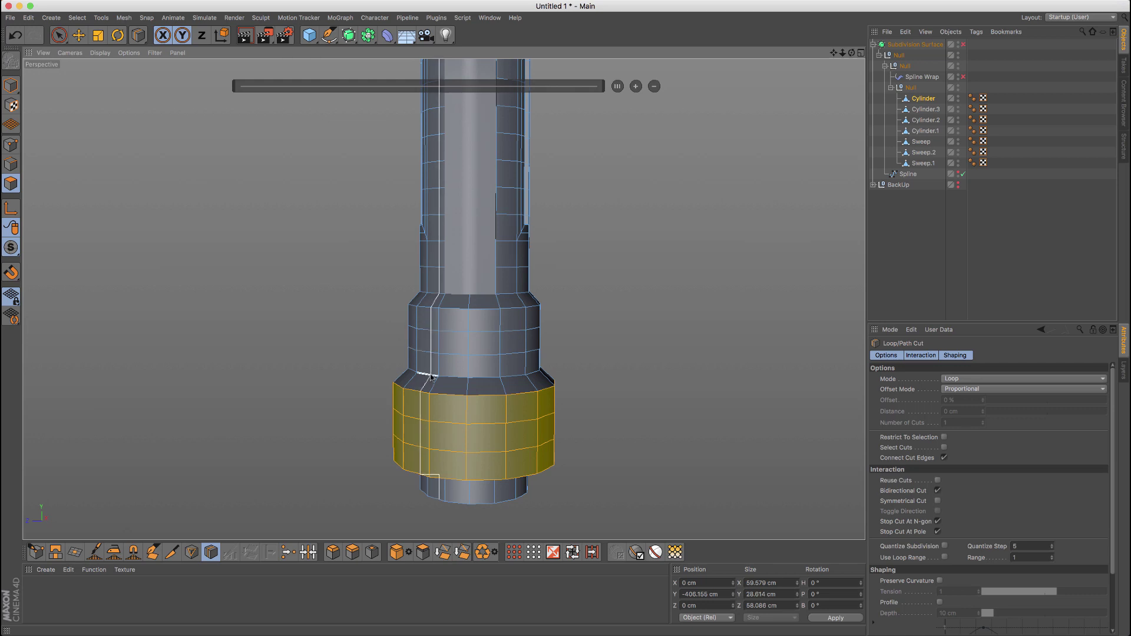
{"action": "scroll", "coordinate": [442, 379], "scroll_direction": "up", "scroll_amount": 4}
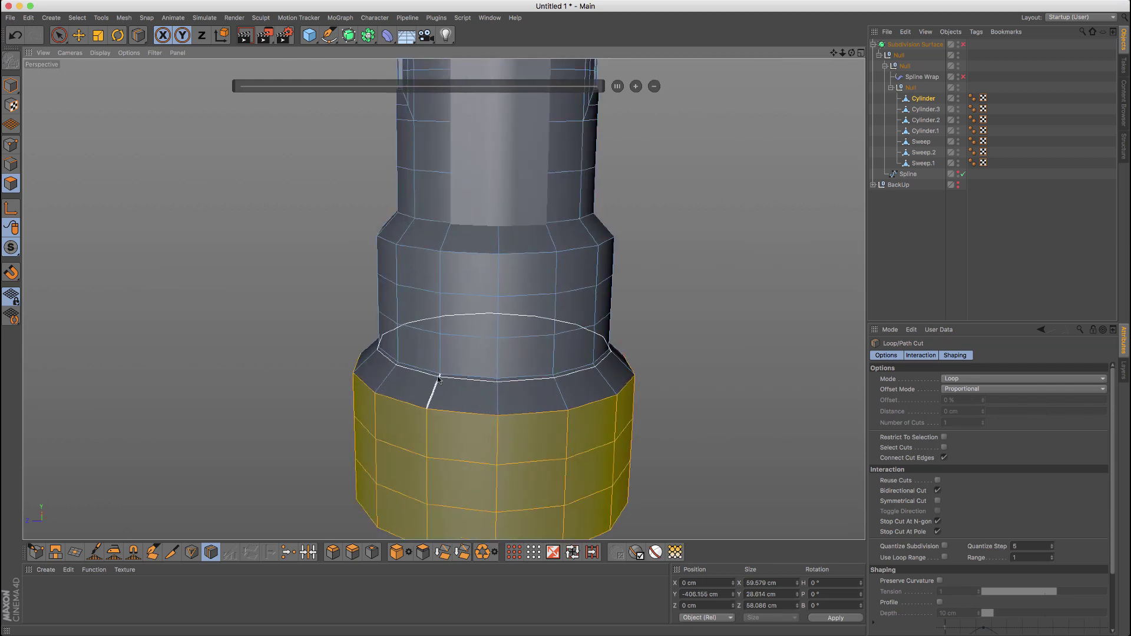
{"action": "left_click", "coordinate": [430, 408]}
{"action": "left_click", "coordinate": [428, 407]}
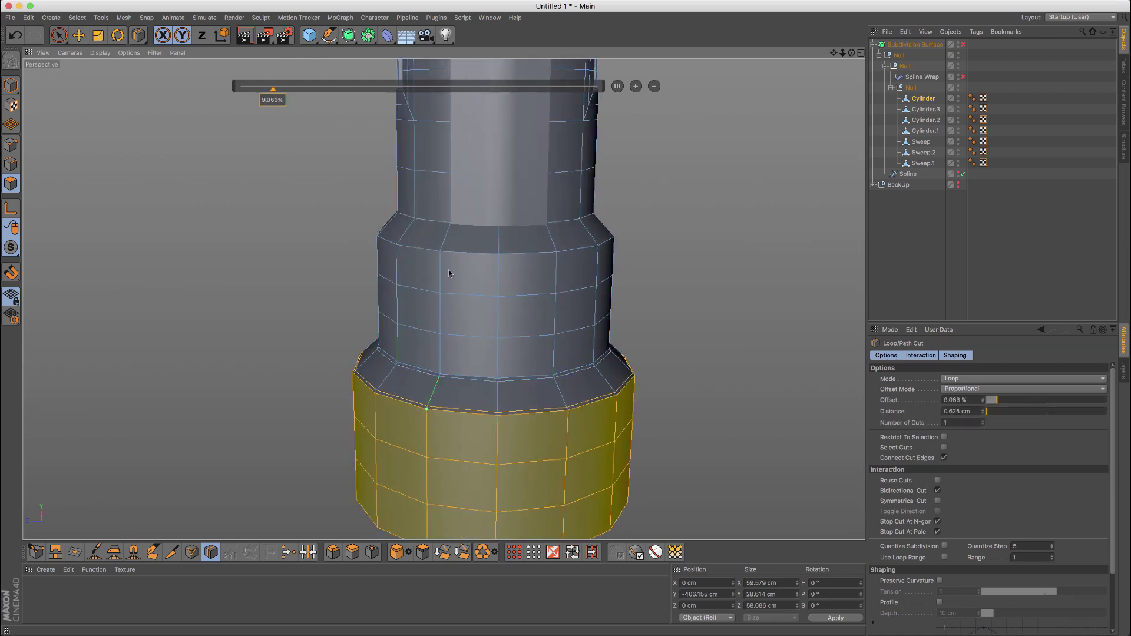
{"action": "left_click", "coordinate": [441, 257]}
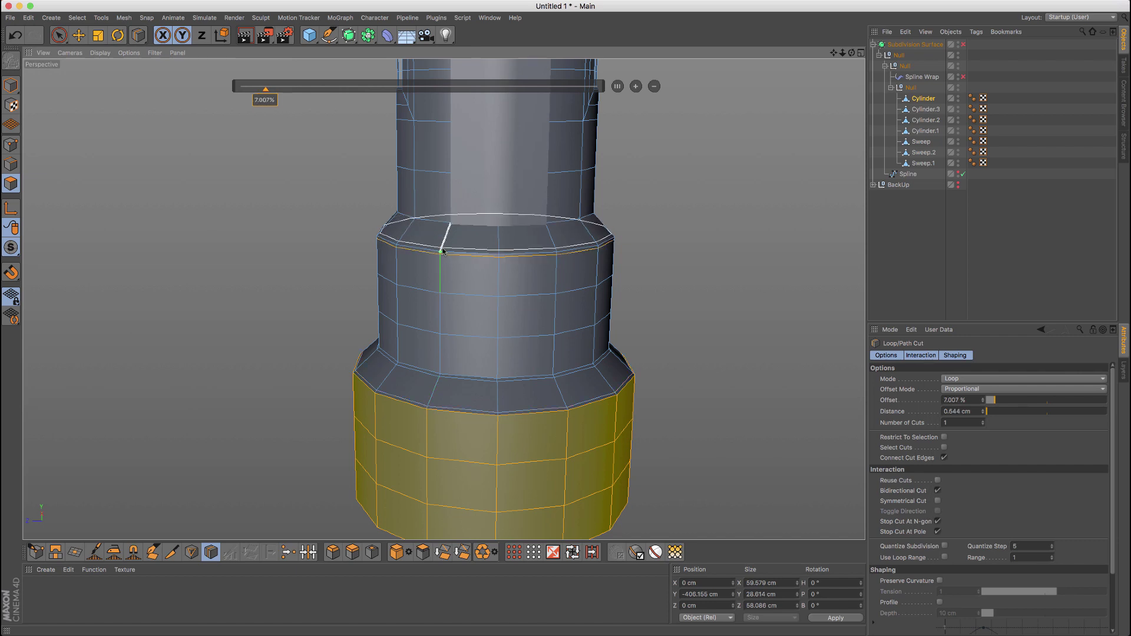
{"action": "left_click", "coordinate": [448, 230]}
Clear the object selection and examine the sharpened collar at the hose's lower end with smoothing on
{"action": "key", "text": "Return"}
{"action": "key", "text": "q"}
{"action": "right_click_drag", "start_coordinate": [468, 225], "coordinate": [390, 269], "text": "alt"}
{"action": "left_click", "coordinate": [61, 39]}
{"action": "left_click", "coordinate": [333, 181]}
{"action": "right_click_drag", "start_coordinate": [483, 201], "coordinate": [431, 230], "text": "alt"}
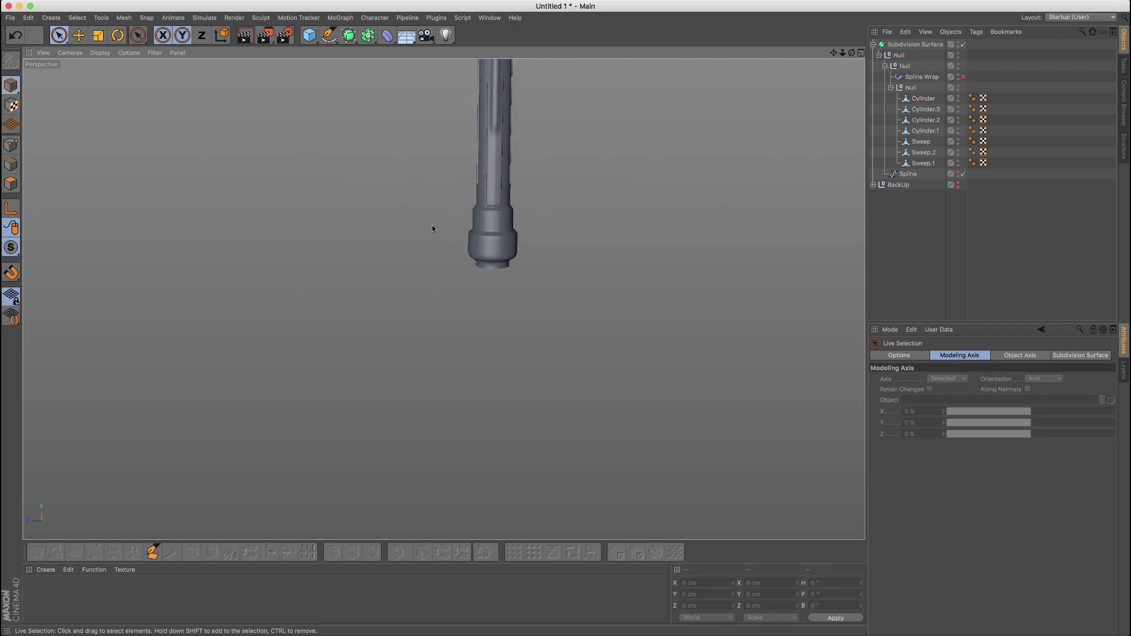
{"action": "middle_click_drag", "start_coordinate": [488, 171], "coordinate": [450, 255], "text": "alt"}
{"action": "left_click_drag", "start_coordinate": [444, 243], "coordinate": [419, 234], "text": "alt"}
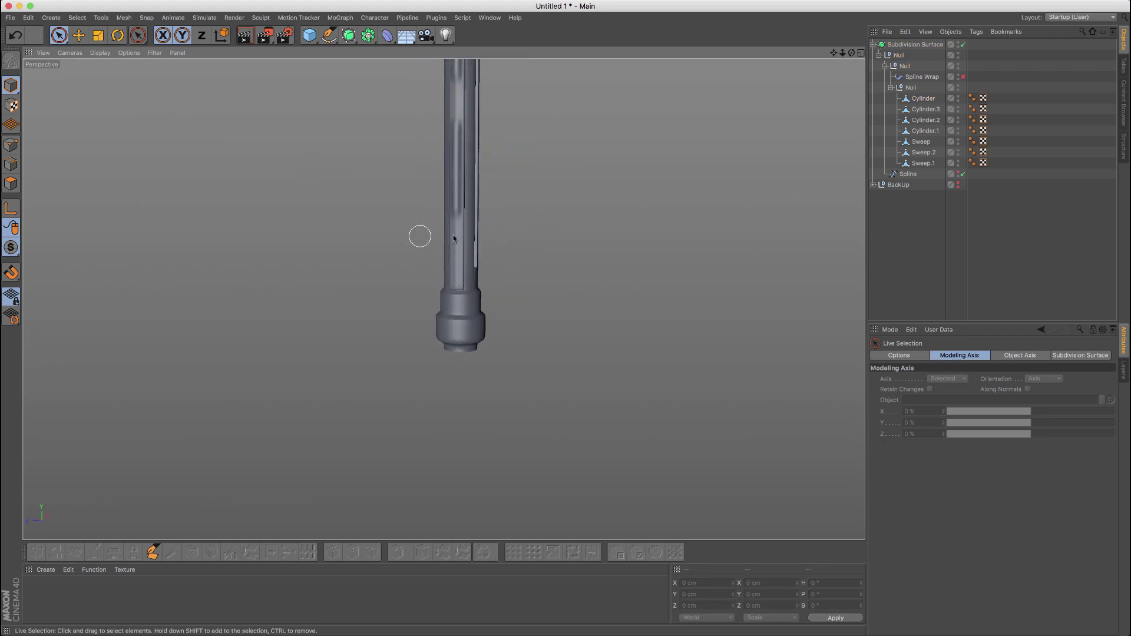
Cut edge loops about halfway through the top and bottom polygon rows of the Cylinder's wide collar, with smoothing off
{"action": "left_click", "coordinate": [923, 99]}
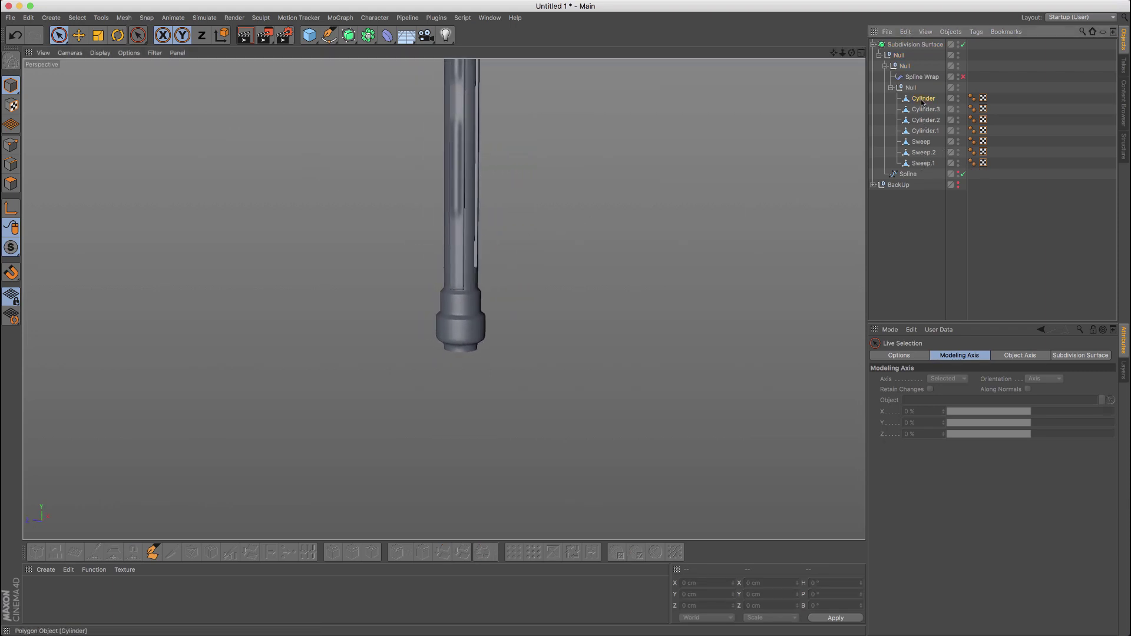
{"action": "left_click", "coordinate": [11, 184]}
{"action": "key", "text": "q"}
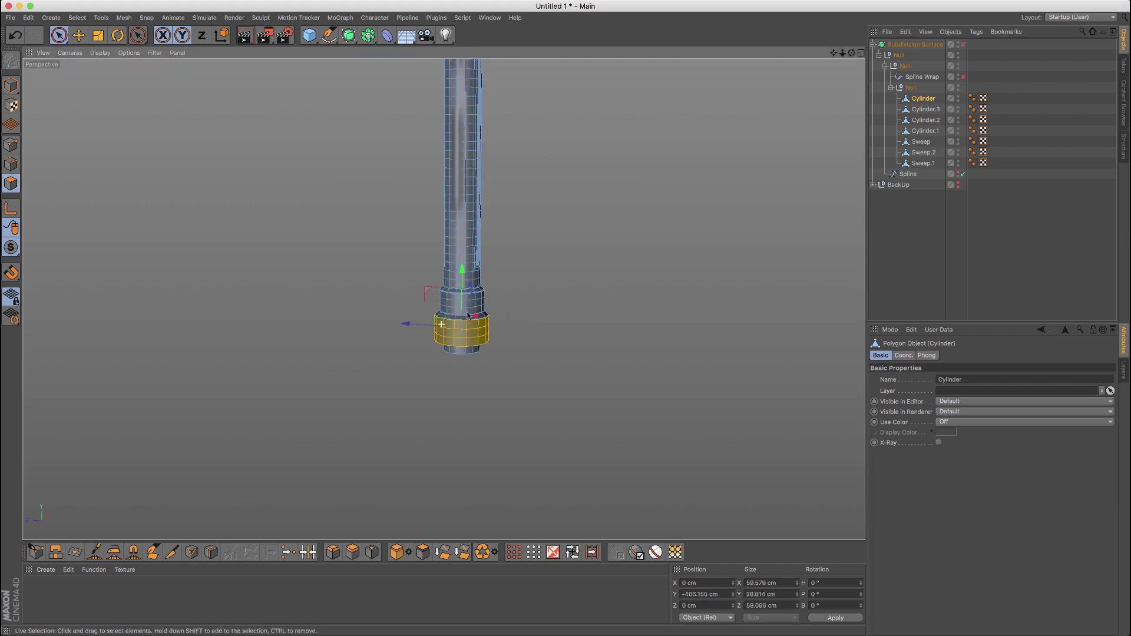
{"action": "right_click_drag", "start_coordinate": [453, 322], "coordinate": [561, 307], "text": "alt"}
{"action": "left_click_drag", "start_coordinate": [604, 299], "coordinate": [626, 299], "text": "alt"}
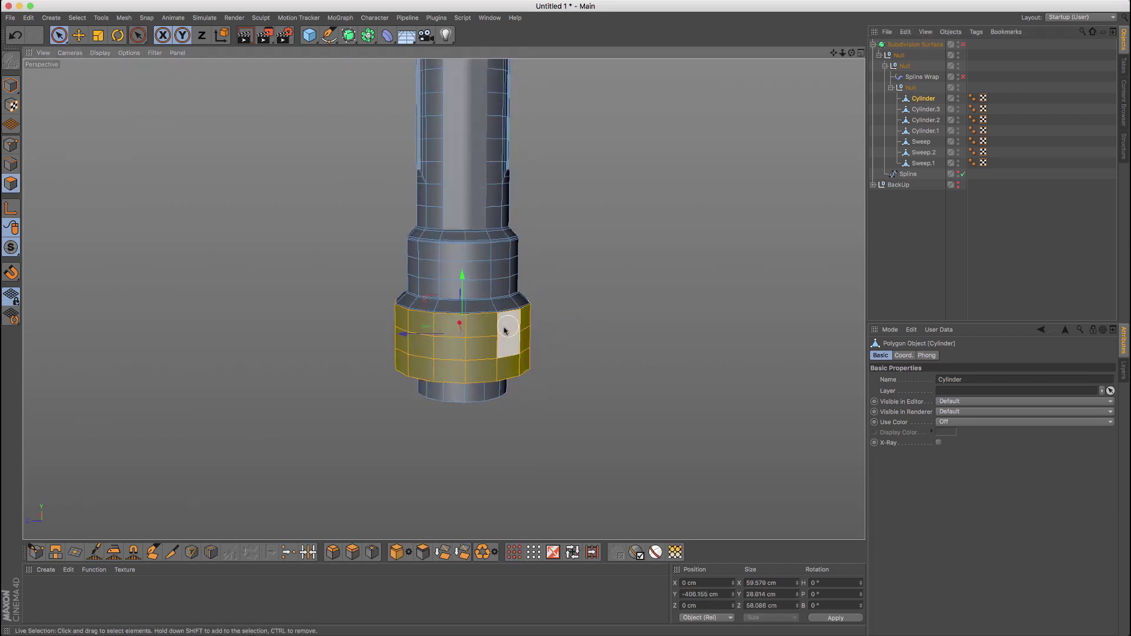
{"action": "left_click", "coordinate": [602, 324]}
{"action": "key", "text": "k"}
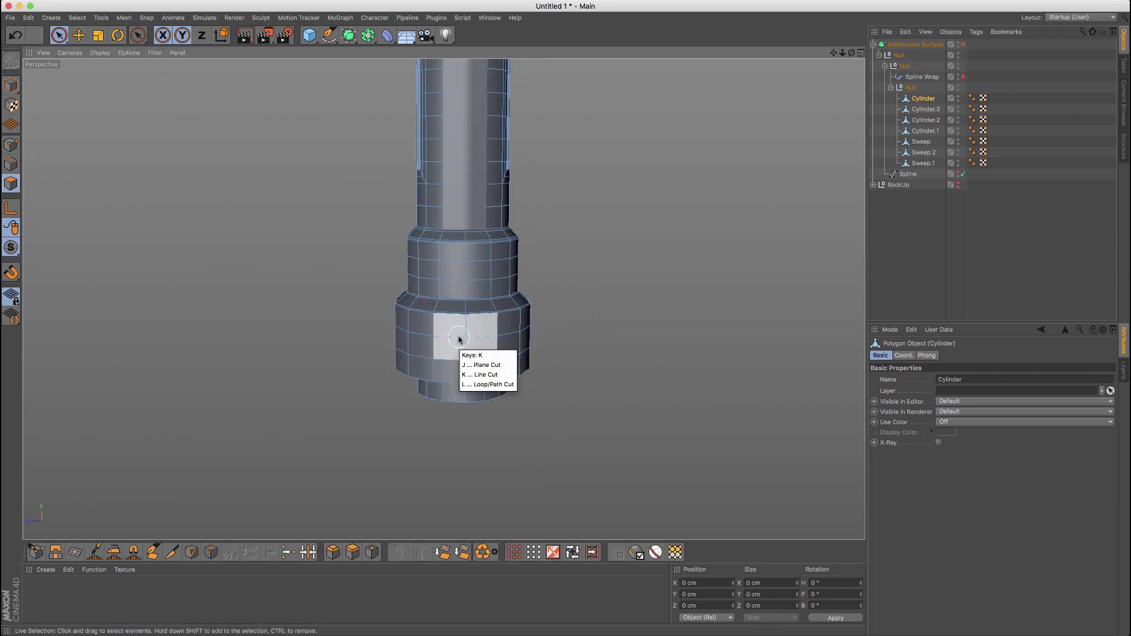
{"action": "key", "text": "l"}
{"action": "left_click", "coordinate": [466, 328]}
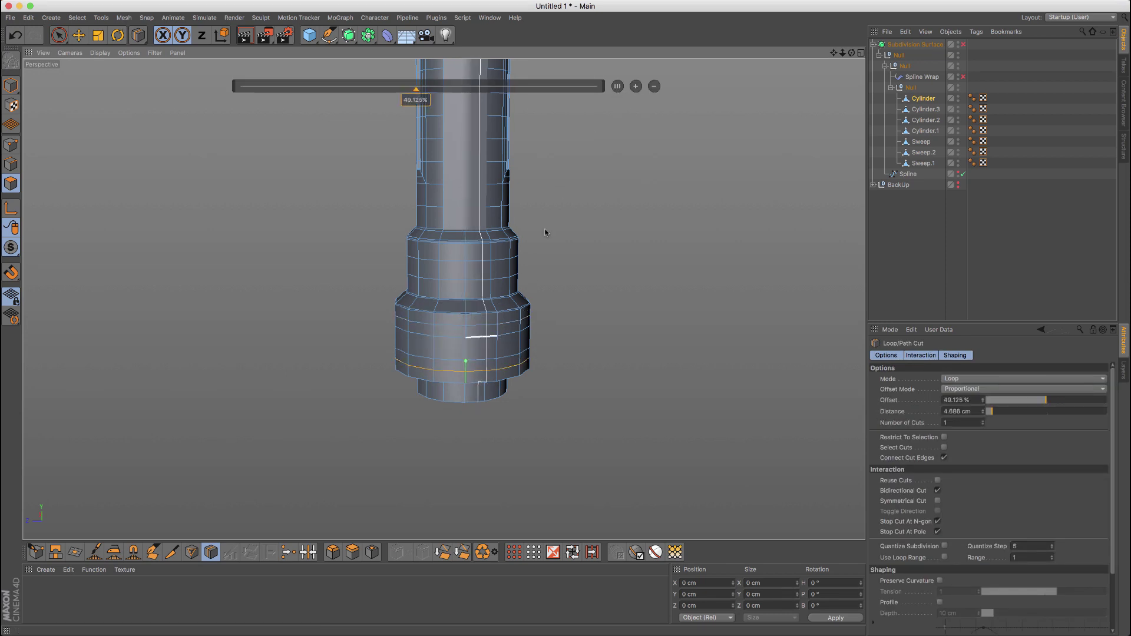
Try to inset a rectangular polygon patch on the wide collar's side by about 2.3 cm with Extrude Inner
{"action": "key", "text": "space"}
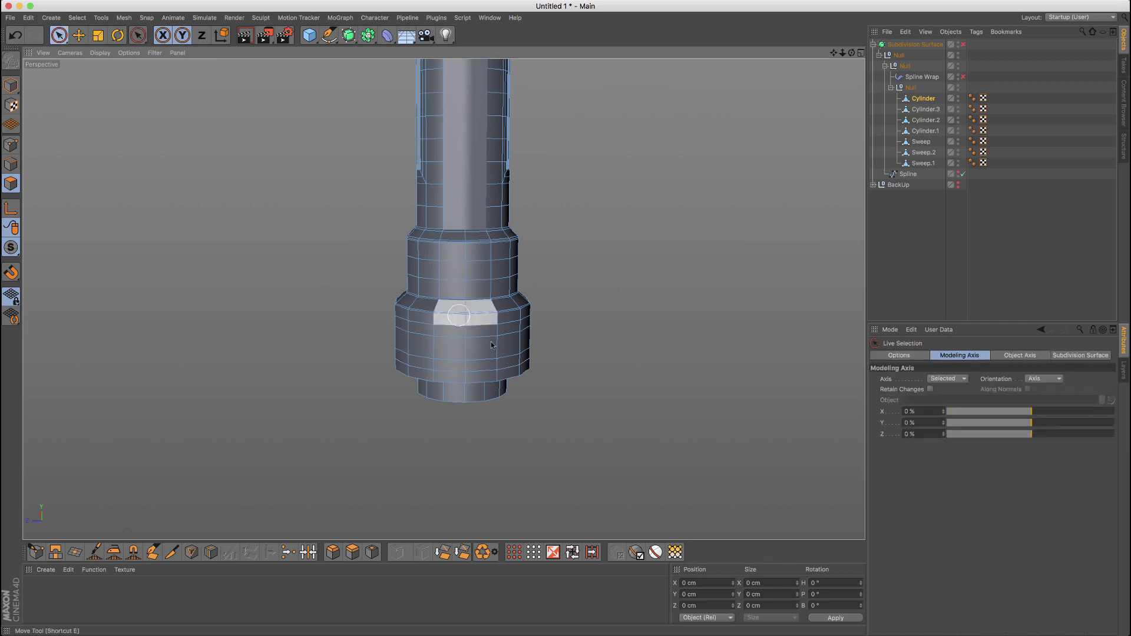
{"action": "mouse_move", "coordinate": [467, 341]}
{"action": "left_mouse_down"}
{"action": "mouse_move", "coordinate": [452, 358]}
{"action": "mouse_move", "coordinate": [465, 351]}
{"action": "left_mouse_up"}
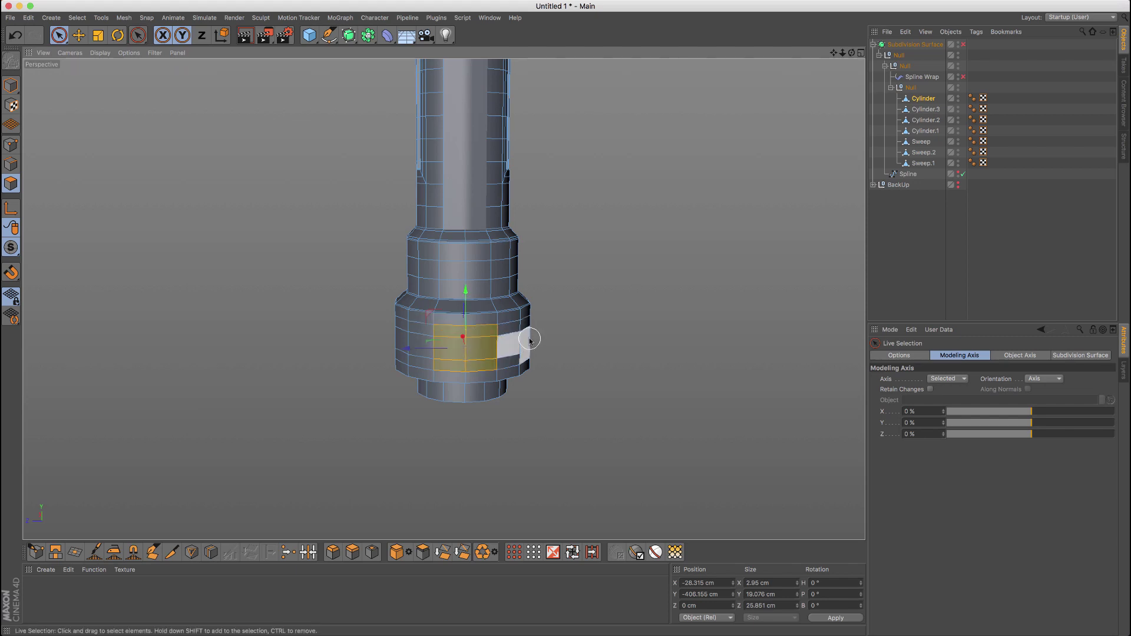
{"action": "key", "text": "i"}
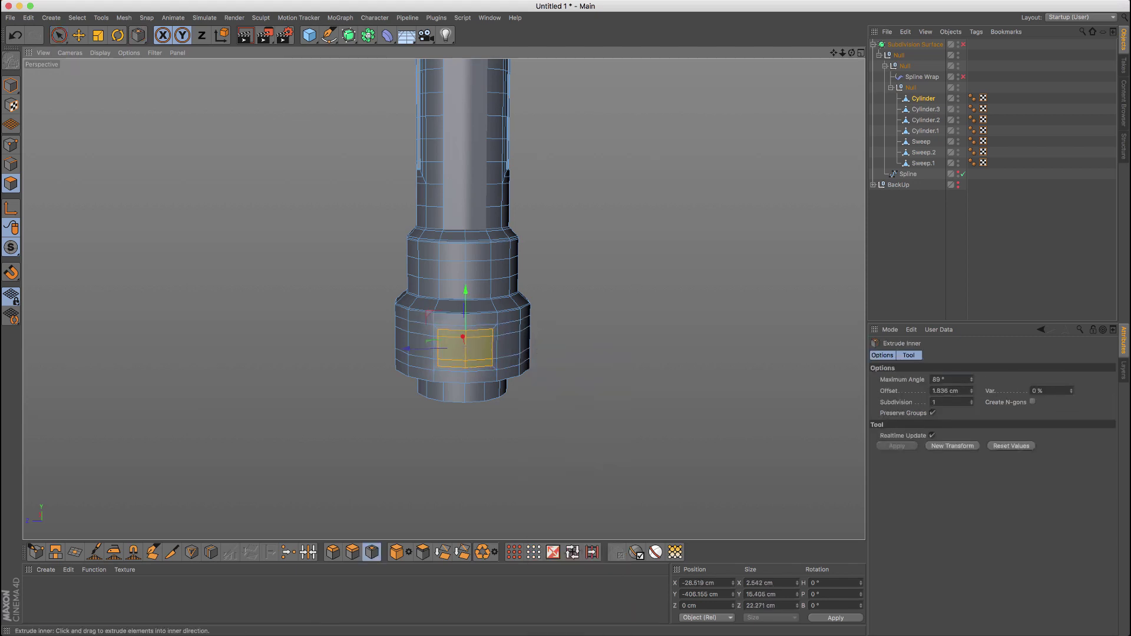
{"action": "left_click_drag", "start_coordinate": [563, 328], "coordinate": [565, 328]}
{"action": "right_click_drag", "start_coordinate": [565, 328], "coordinate": [583, 321], "text": "alt"}
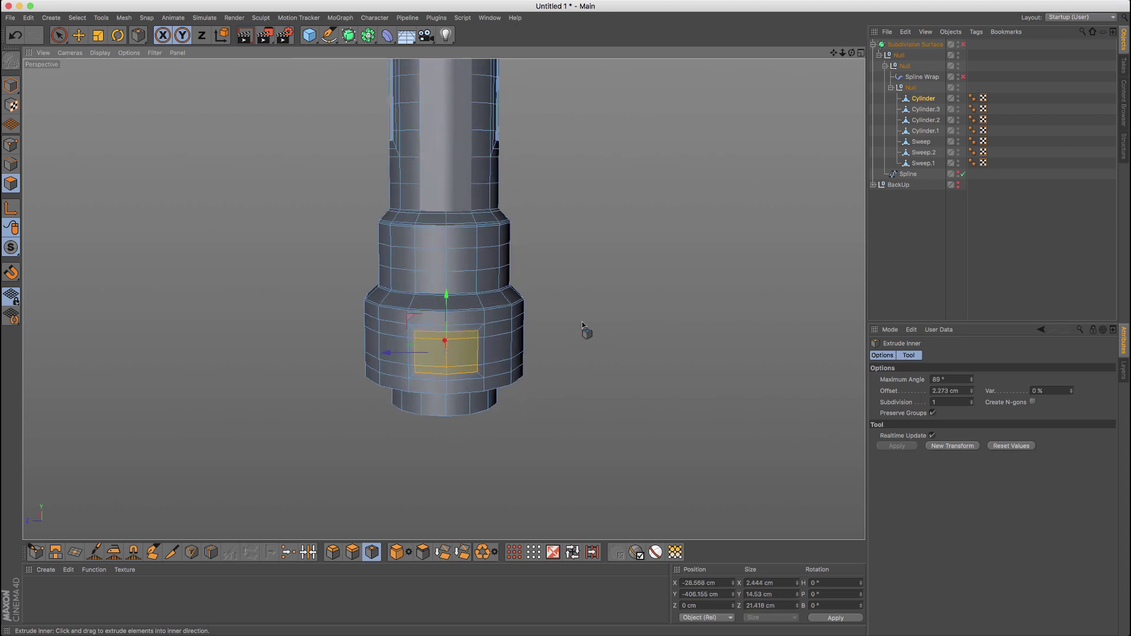
{"action": "key", "text": "super+z"}
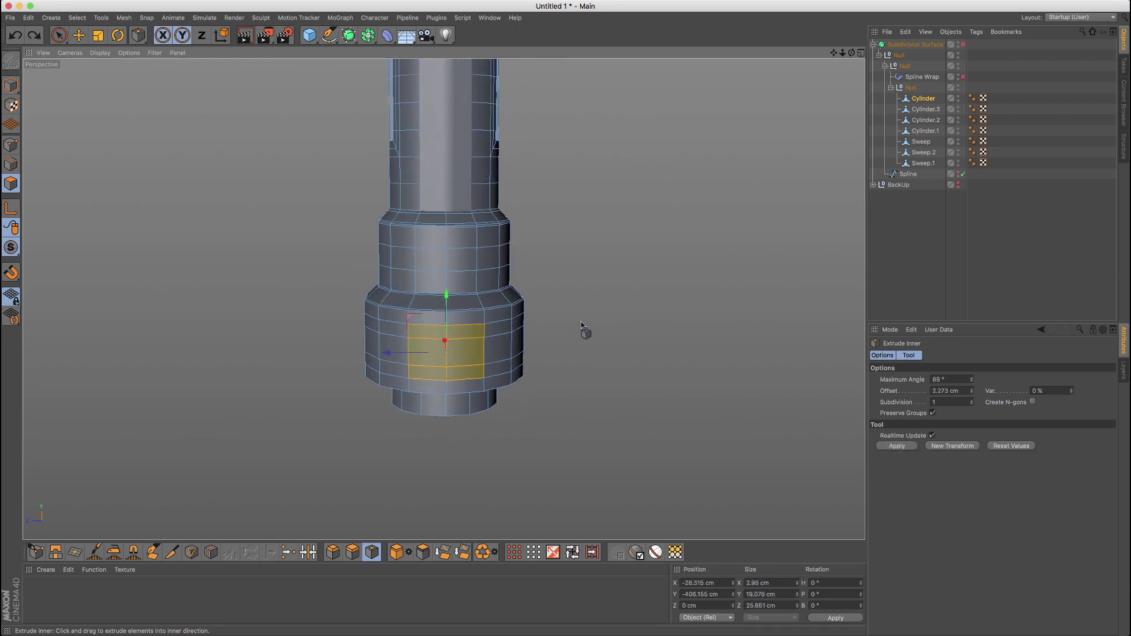
Dissolve the two middle edge loops around the wide collar
{"action": "key", "text": "u"}
{"action": "key", "text": "l"}
{"action": "key", "text": "Return"}
{"action": "key", "text": "Return"}
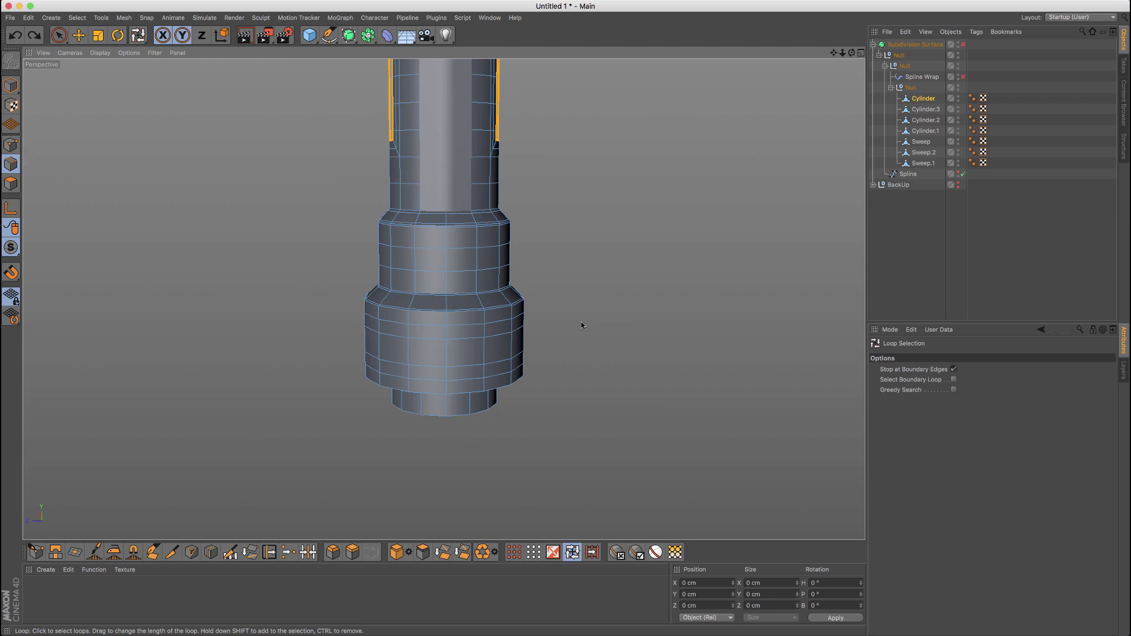
{"action": "left_click", "coordinate": [505, 339]}
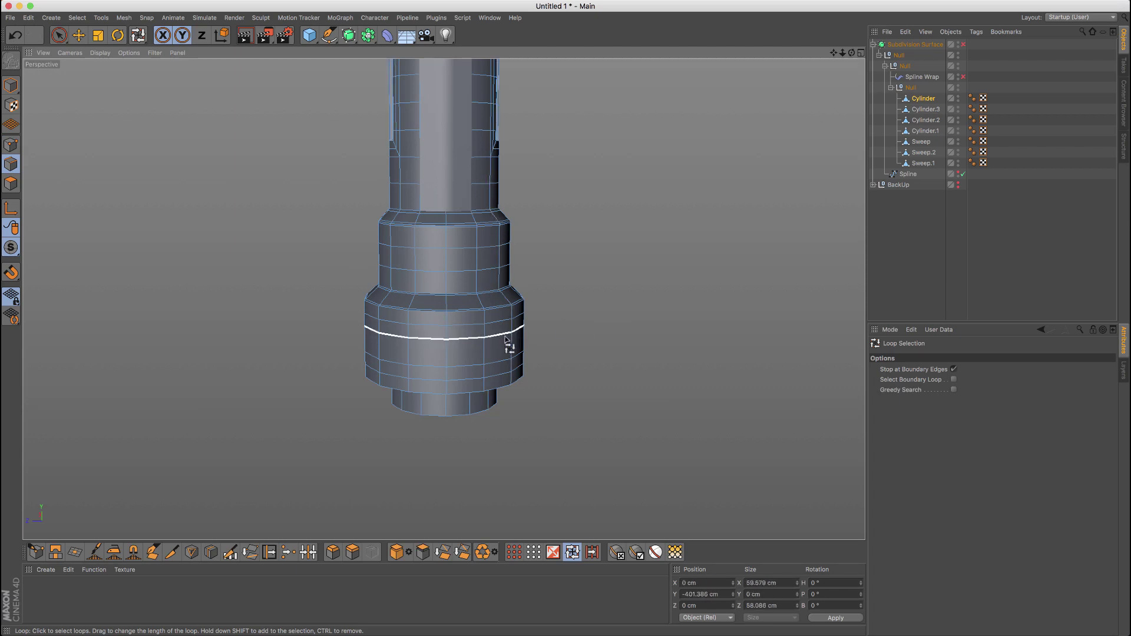
{"action": "key", "text": "m"}
{"action": "key", "text": "n"}
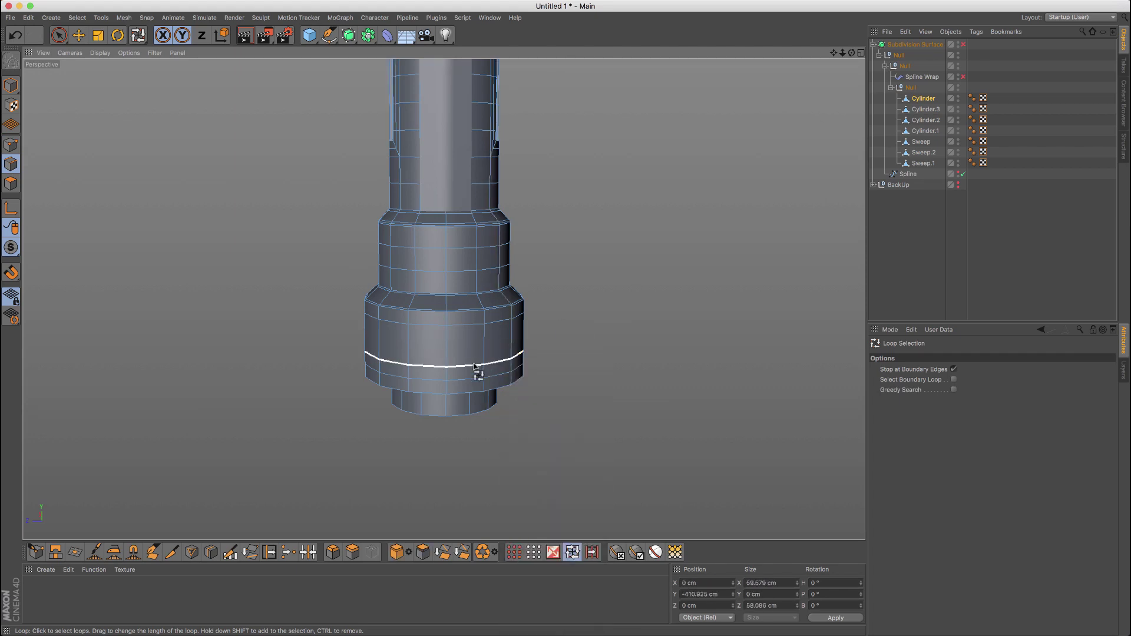
{"action": "key", "text": "m"}
{"action": "key", "text": "o"}
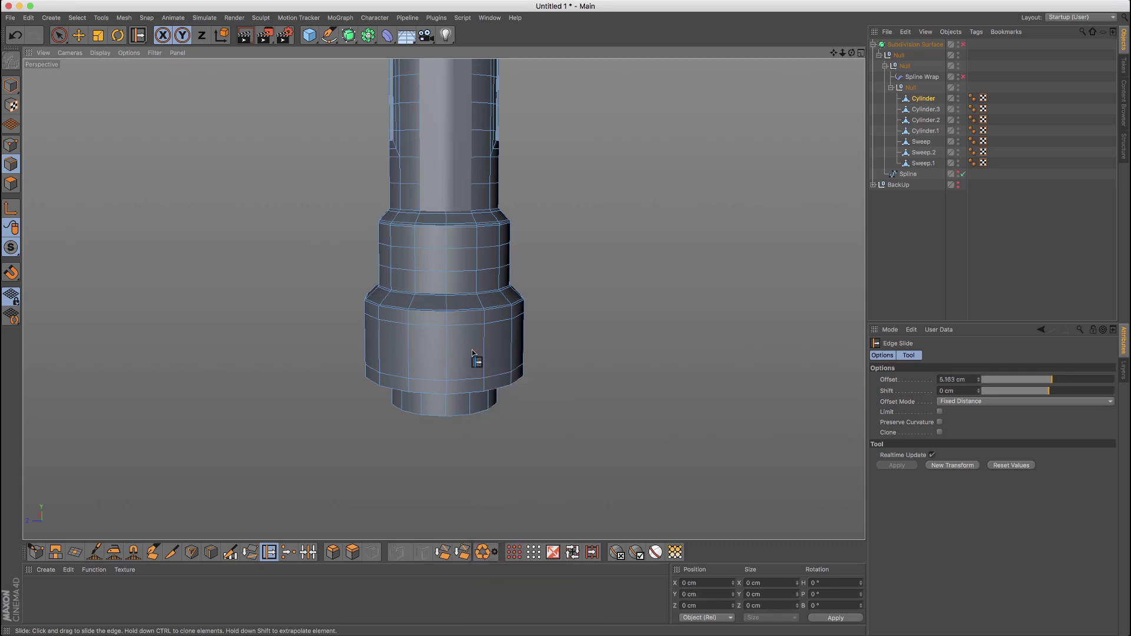
Cut an edge loop at 50% through the tall middle polygon row of the Cylinder's wide collar
{"action": "key", "text": "m"}
{"action": "key", "text": "l"}
{"action": "left_click", "coordinate": [485, 351]}
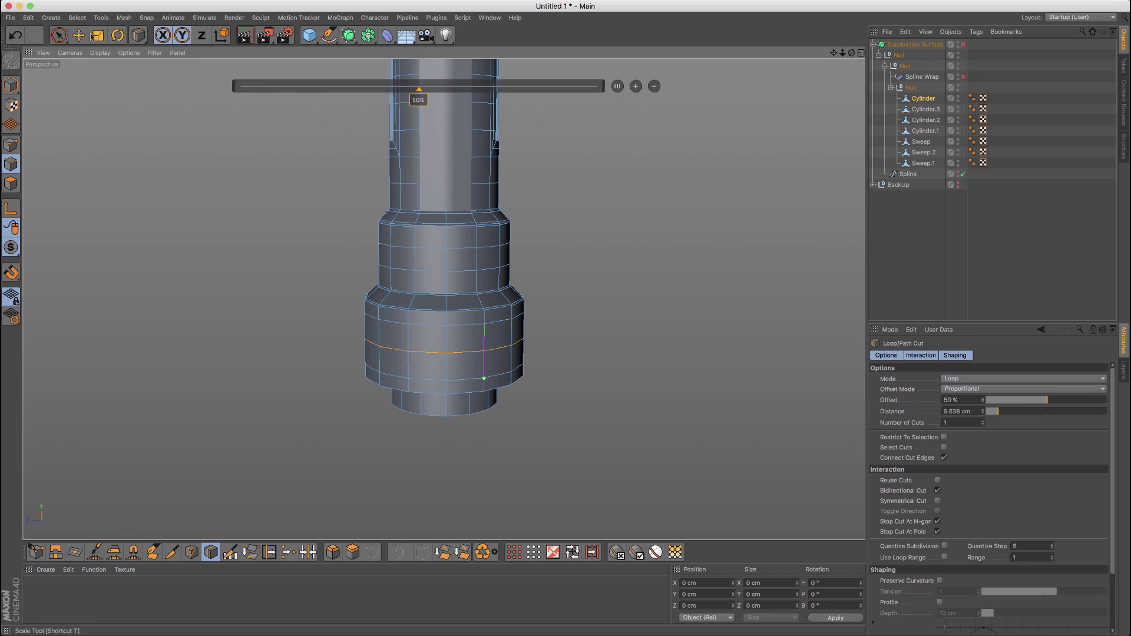
{"action": "left_click", "coordinate": [309, 278]}
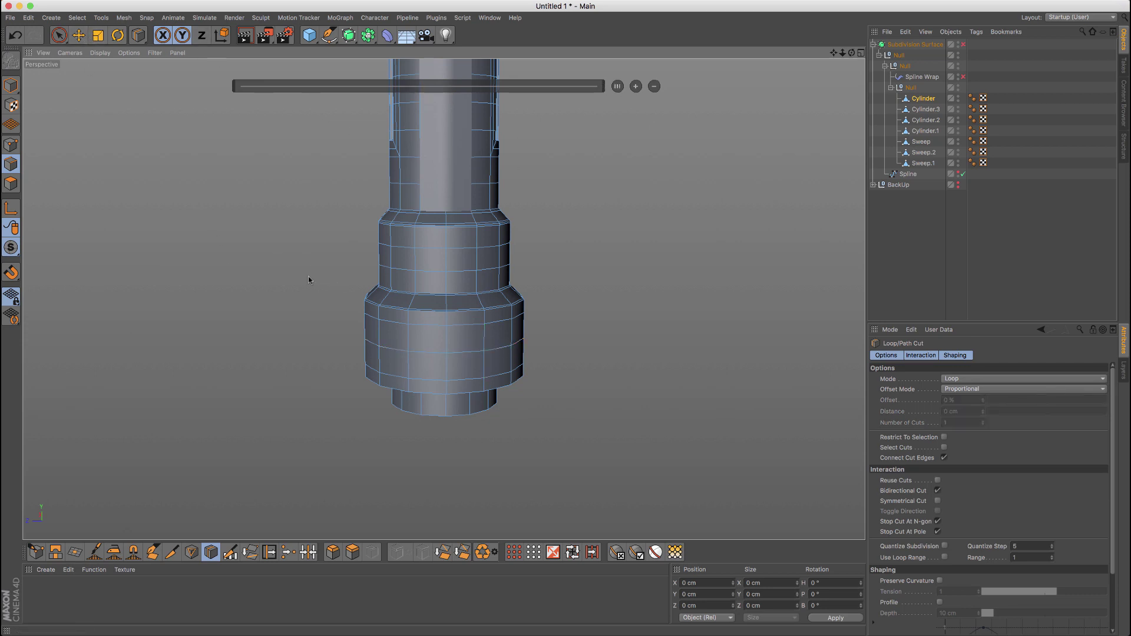
Select the two-by-two polygon patch on the wide collar's side and inset it to about 21 by 14 cm with Extrude Inner
{"action": "left_click", "coordinate": [59, 36]}
{"action": "left_click", "coordinate": [453, 349]}
{"action": "key", "text": "Return"}
{"action": "left_click", "coordinate": [453, 349]}
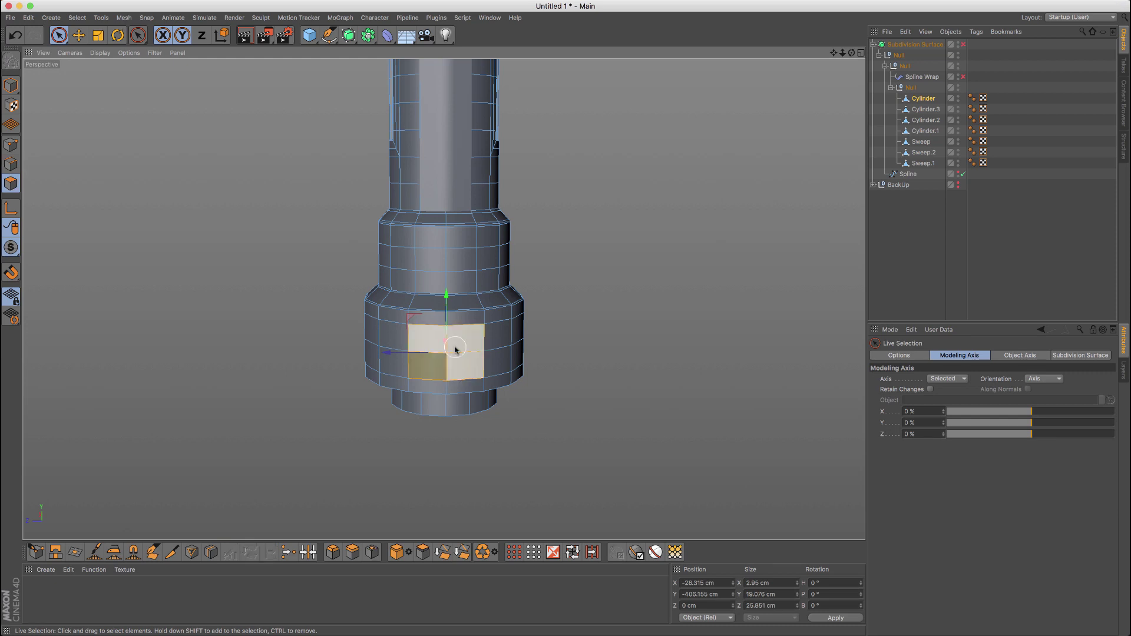
{"action": "key", "text": "i"}
{"action": "left_click_drag", "start_coordinate": [573, 336], "coordinate": [586, 336]}
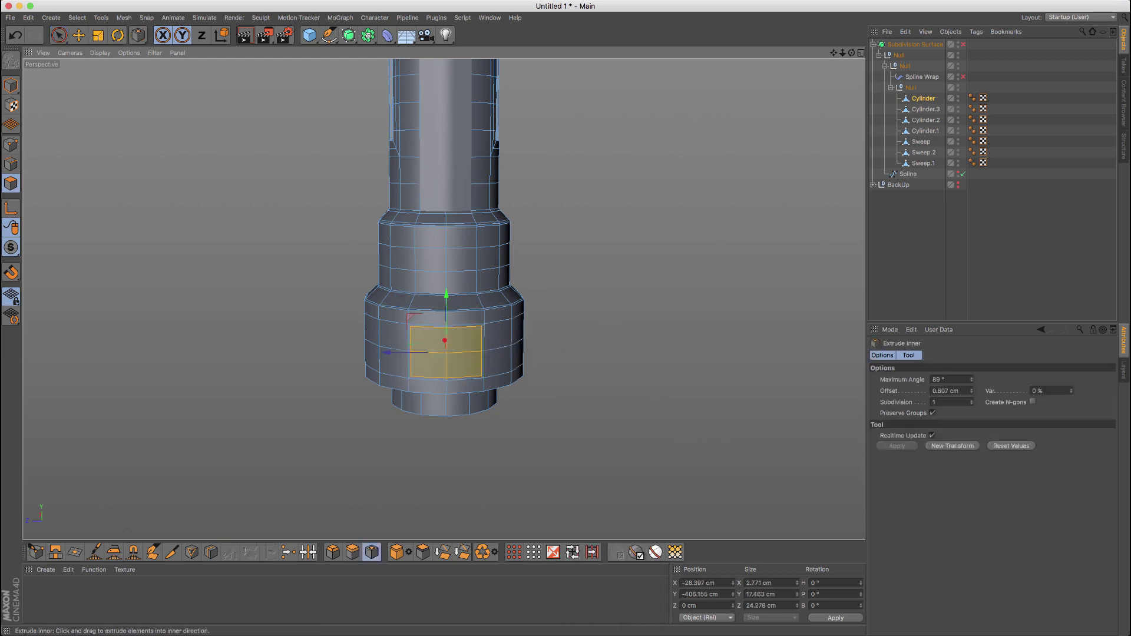
Select the point loop bordering the inset patch and arrange its points into a circle
{"action": "key", "text": "u"}
{"action": "key", "text": "l"}
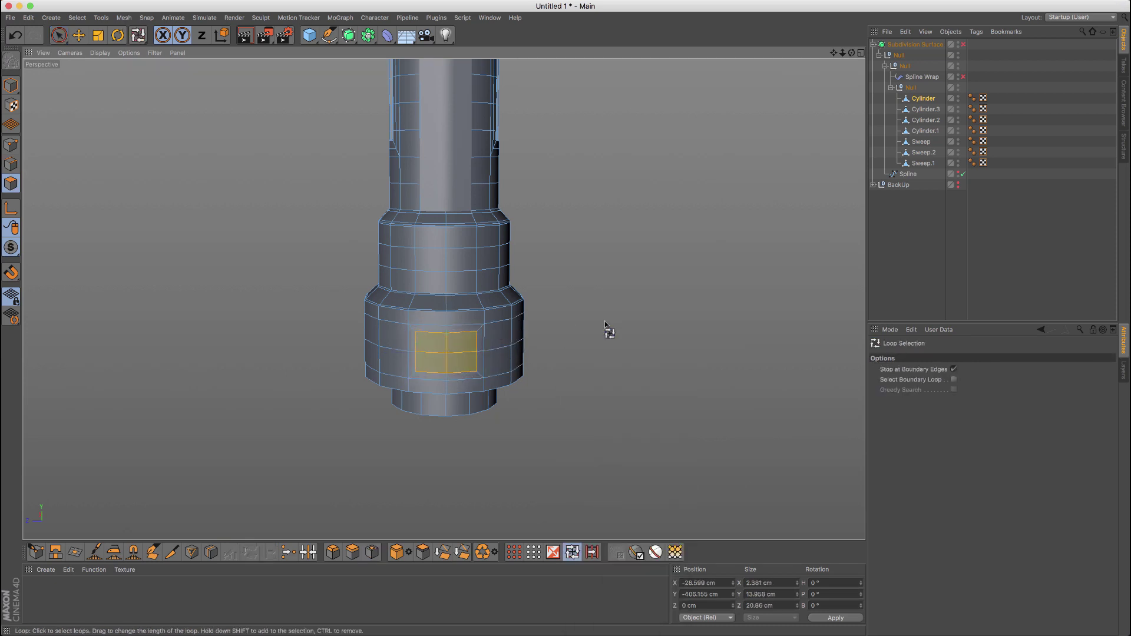
{"action": "key", "text": "Return"}
{"action": "key", "text": "Return"}
{"action": "key", "text": "Return"}
{"action": "key", "text": "Return"}
{"action": "left_click", "coordinate": [486, 348]}
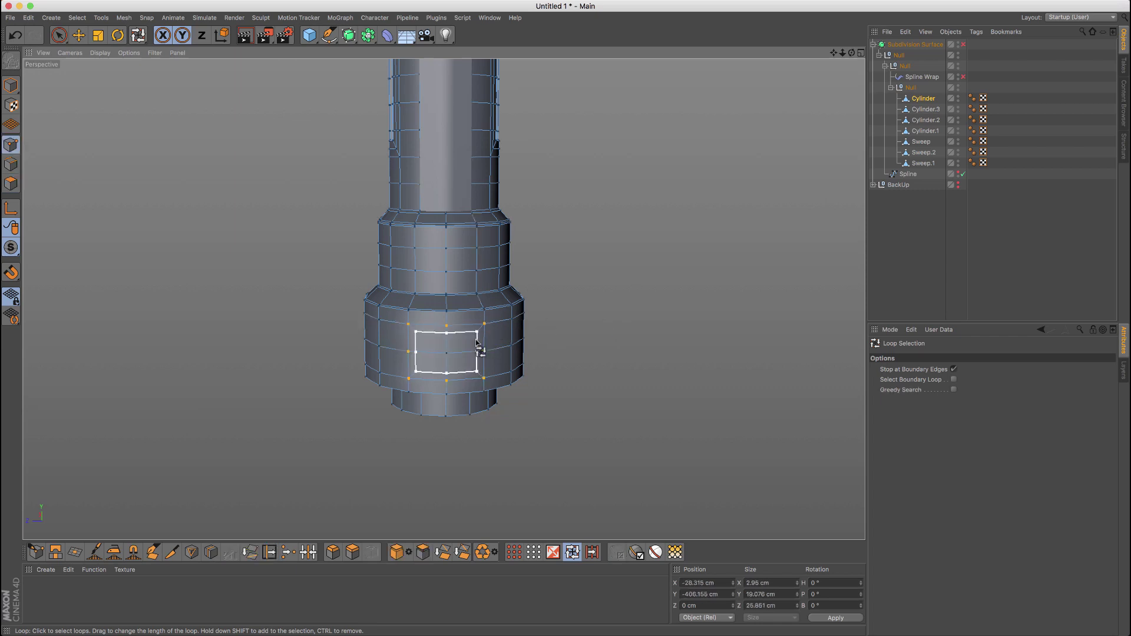
{"action": "key", "text": "alt+c"}
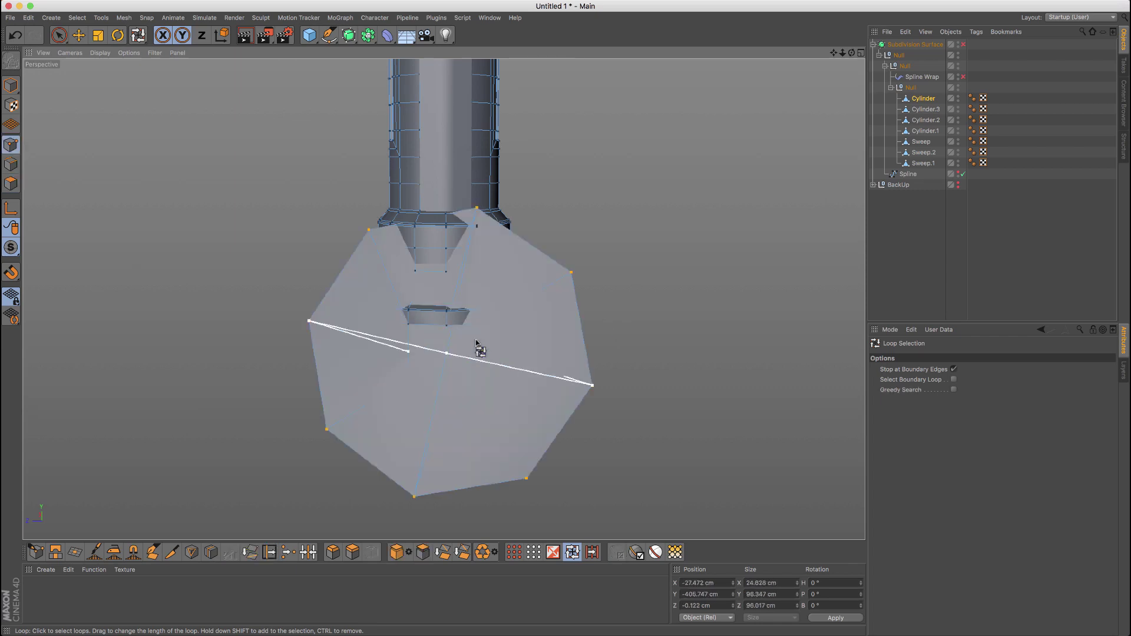
Scale the oversized ring of points to about 16 cm across and rotate it slightly to align with the collar's edges
{"action": "key", "text": "t"}
{"action": "left_click_drag", "start_coordinate": [666, 302], "coordinate": [311, 397]}
{"action": "scroll", "coordinate": [403, 368], "scroll_direction": "up", "scroll_amount": 5}
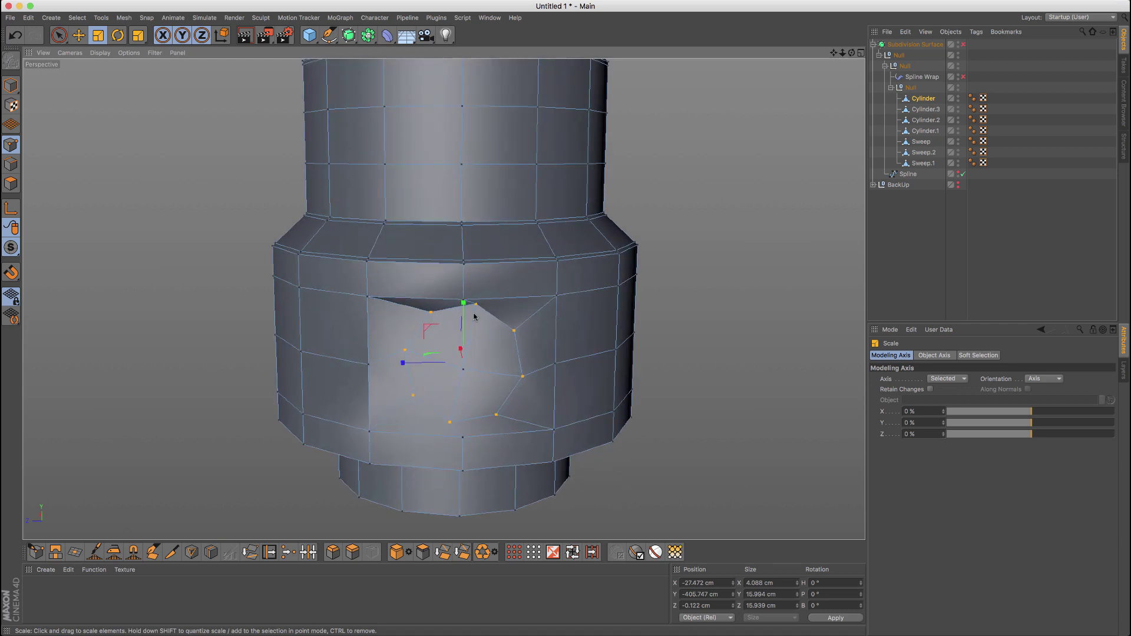
{"action": "key", "text": "r"}
{"action": "left_click_drag", "start_coordinate": [432, 341], "coordinate": [432, 348]}
{"action": "scroll", "coordinate": [433, 349], "scroll_direction": "up", "scroll_amount": 6}
{"action": "key", "text": "e"}
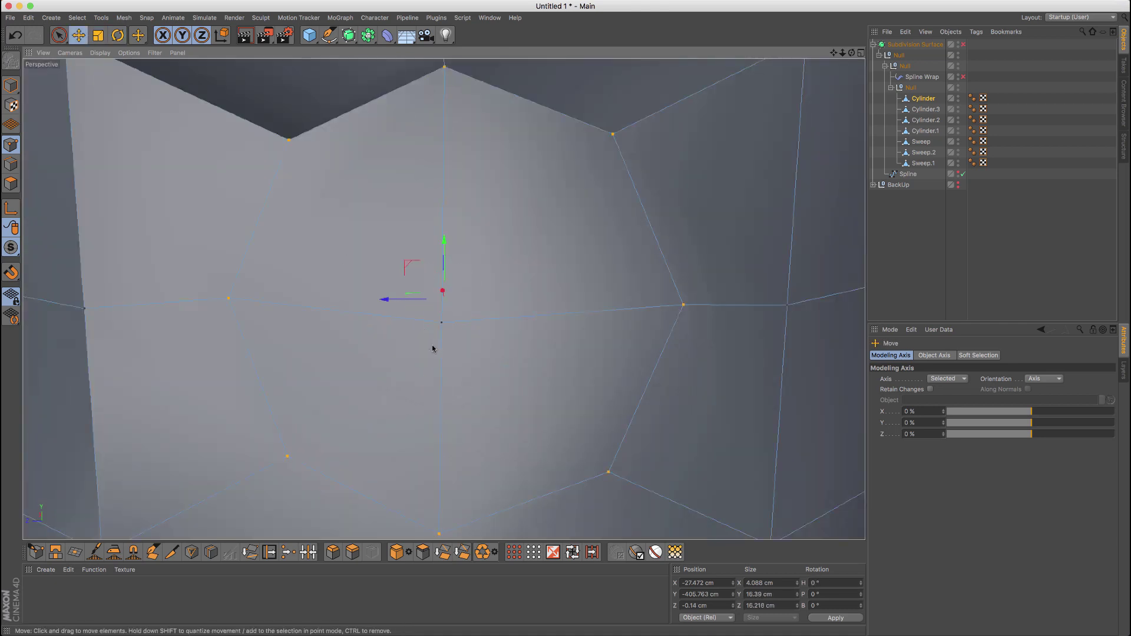
Move the ring of points outward to about X -29.45 cm and tilt it upright against the collar's side
{"action": "right_click_drag", "start_coordinate": [480, 274], "coordinate": [464, 283], "text": "alt"}
{"action": "left_click_drag", "start_coordinate": [492, 279], "coordinate": [657, 273], "text": "alt"}
{"action": "left_click_drag", "start_coordinate": [407, 285], "coordinate": [414, 288]}
{"action": "left_click_drag", "start_coordinate": [459, 197], "coordinate": [532, 207], "text": "alt"}
{"action": "key", "text": "r"}
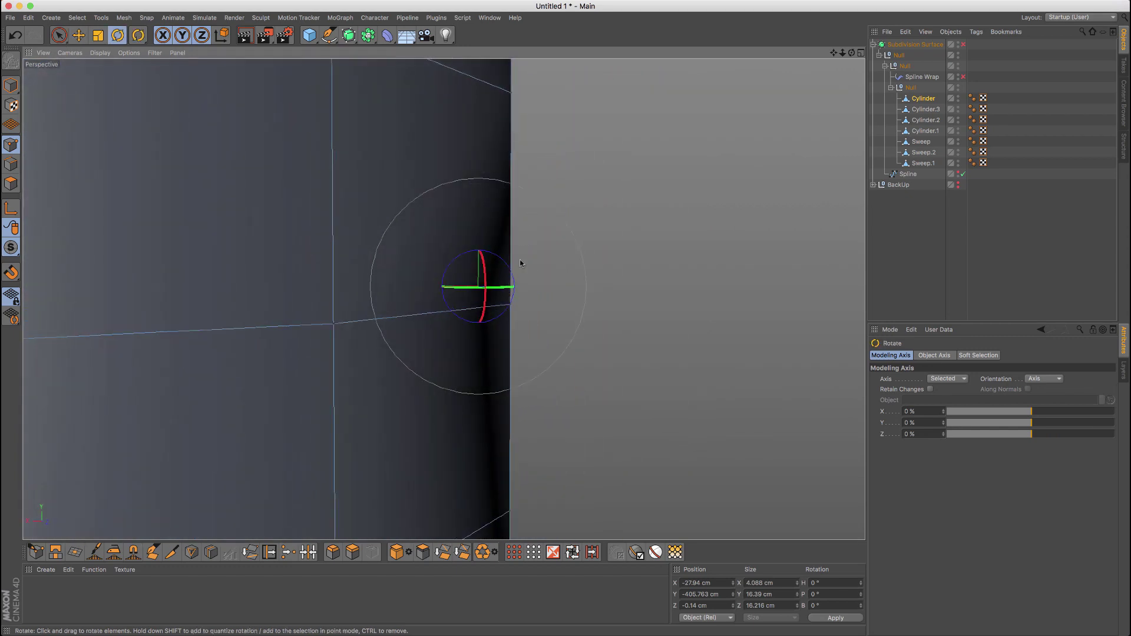
{"action": "left_click_drag", "start_coordinate": [503, 250], "coordinate": [535, 277], "text": "alt"}
{"action": "key", "text": "e"}
{"action": "left_click_drag", "start_coordinate": [455, 288], "coordinate": [478, 287]}
{"action": "key", "text": "r"}
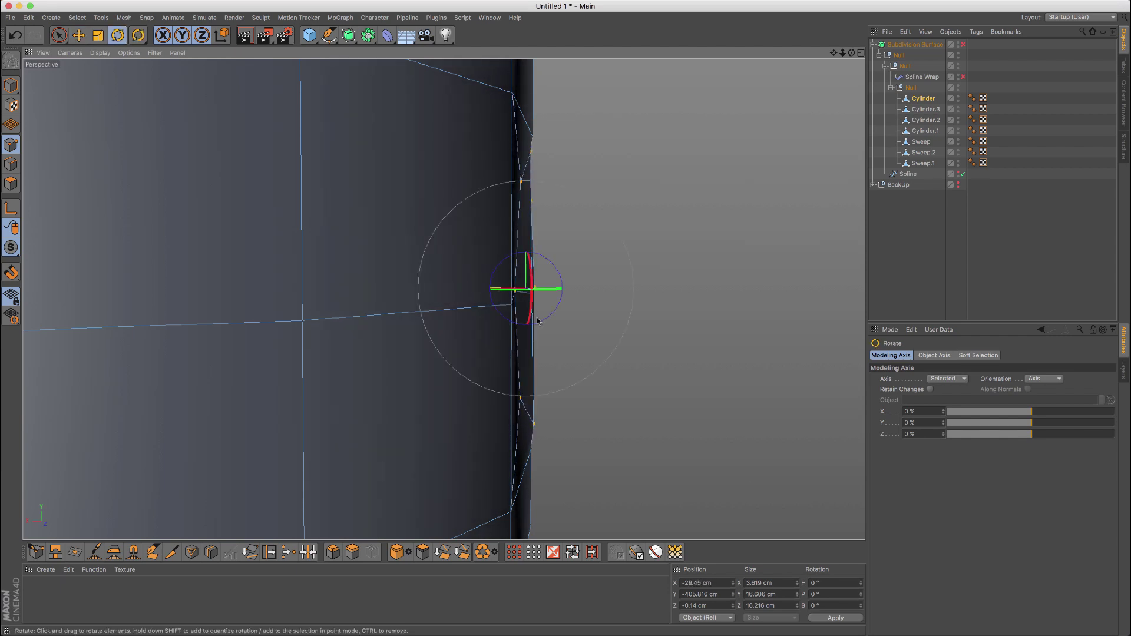
{"action": "left_click_drag", "start_coordinate": [548, 310], "coordinate": [552, 317]}
Rotate the ring of points, viewed from below the collar, until both sides sit evenly on the collar's surface
{"action": "left_click_drag", "start_coordinate": [553, 277], "coordinate": [421, 295], "text": "alt"}
{"action": "scroll", "coordinate": [589, 244], "scroll_direction": "down", "scroll_amount": 3}
{"action": "middle_click_drag", "start_coordinate": [589, 243], "coordinate": [534, 240], "text": "alt"}
{"action": "left_click_drag", "start_coordinate": [534, 237], "coordinate": [430, 418], "text": "alt"}
{"action": "left_click_drag", "start_coordinate": [506, 304], "coordinate": [510, 281], "text": "alt"}
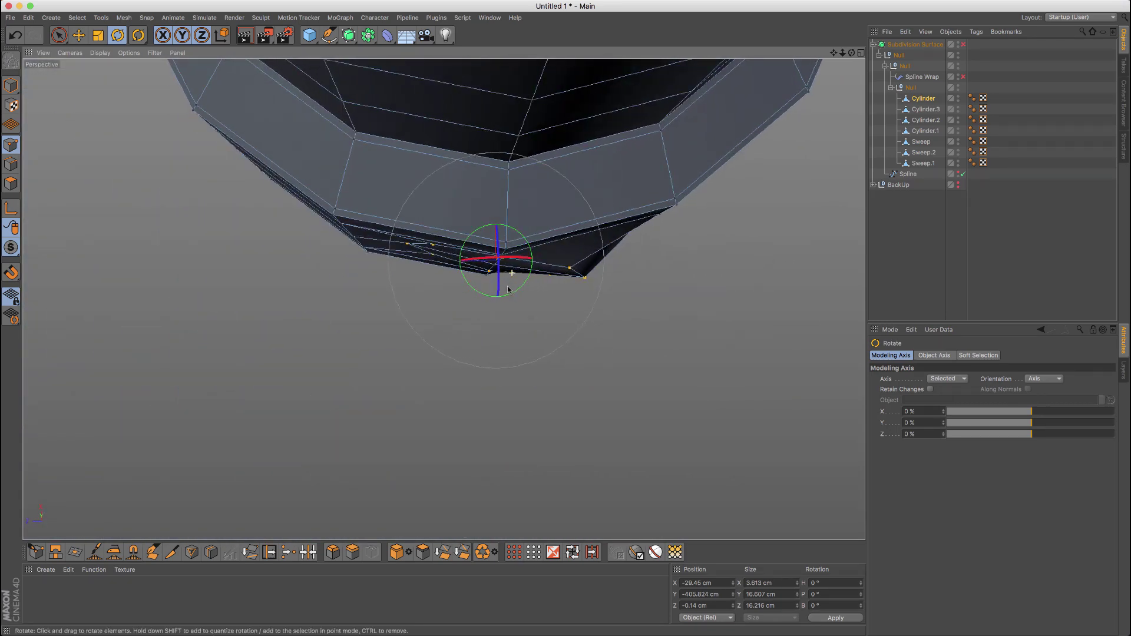
{"action": "middle_click_drag", "start_coordinate": [481, 219], "coordinate": [440, 262], "text": "alt"}
{"action": "left_click_drag", "start_coordinate": [438, 264], "coordinate": [484, 324], "text": "alt"}
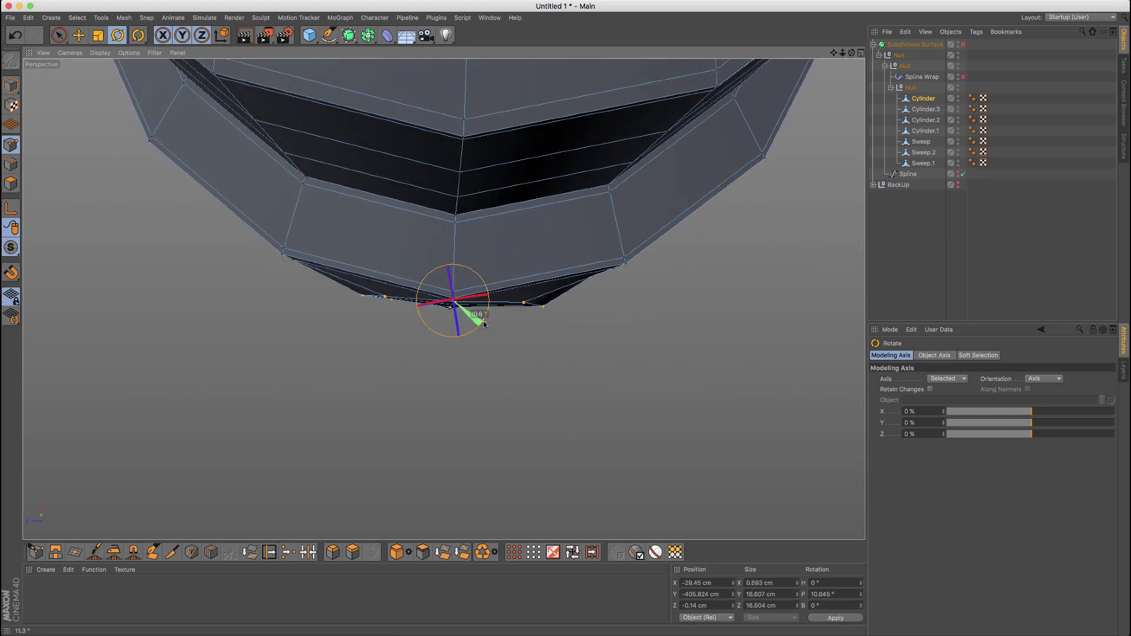
{"action": "left_click_drag", "start_coordinate": [486, 322], "coordinate": [484, 318]}
{"action": "left_click_drag", "start_coordinate": [443, 356], "coordinate": [452, 217], "text": "alt"}
{"action": "key", "text": "e"}
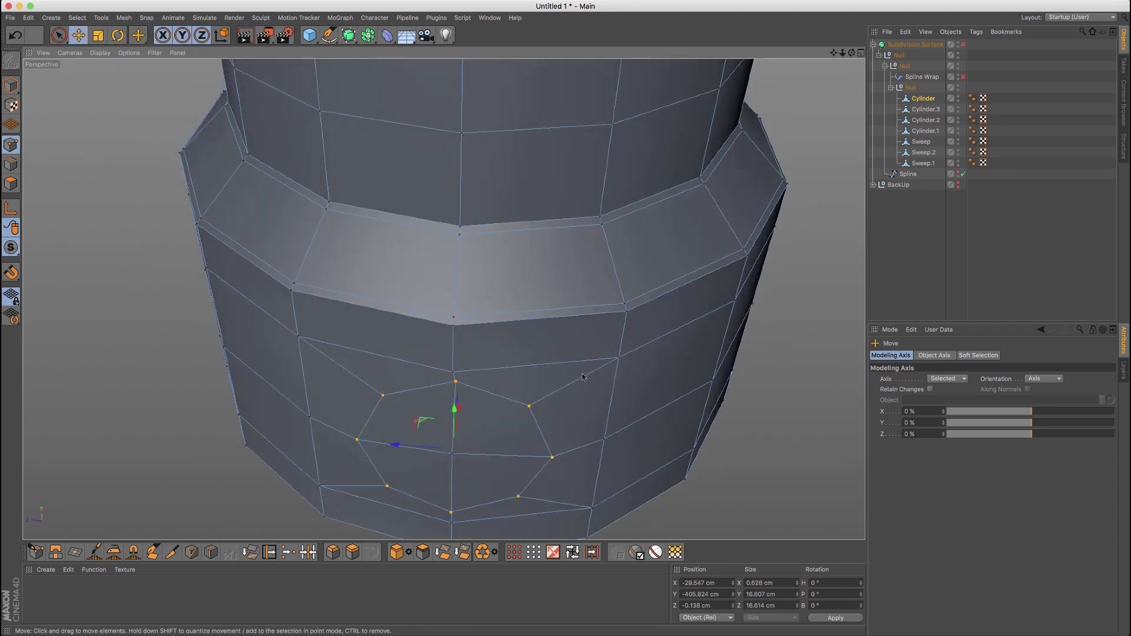
Deselect the ring's uppermost and lowermost points and move the six remaining points inward to follow the collar's curvature
{"action": "middle_click_drag", "start_coordinate": [442, 305], "coordinate": [446, 162], "text": "alt"}
{"action": "left_click_drag", "start_coordinate": [533, 296], "coordinate": [533, 279], "text": "alt"}
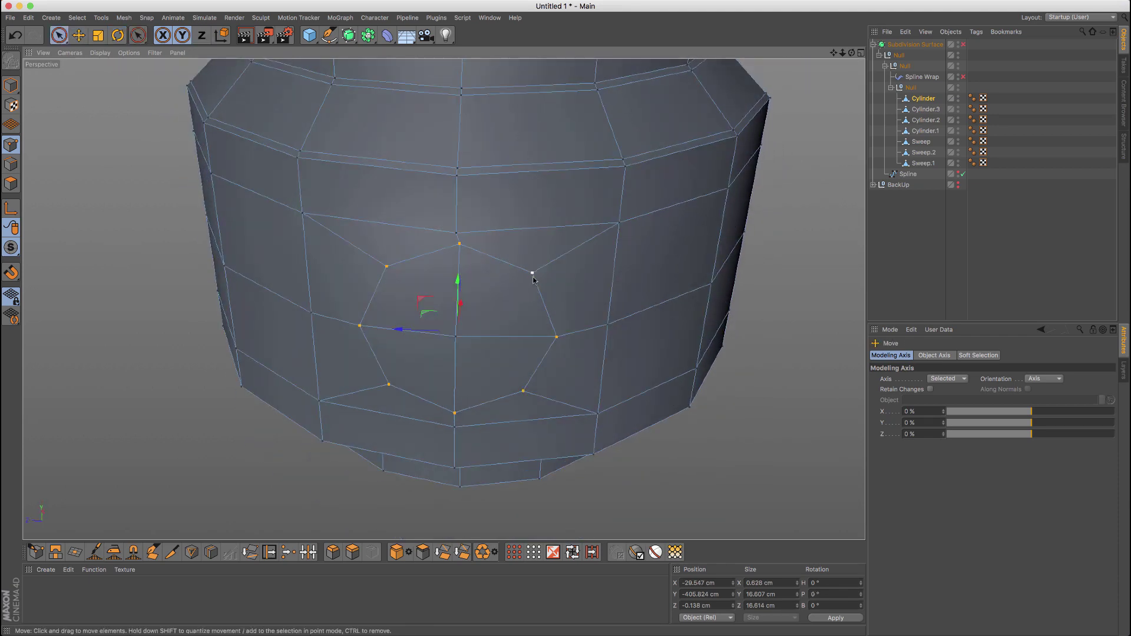
{"action": "key", "text": "9"}
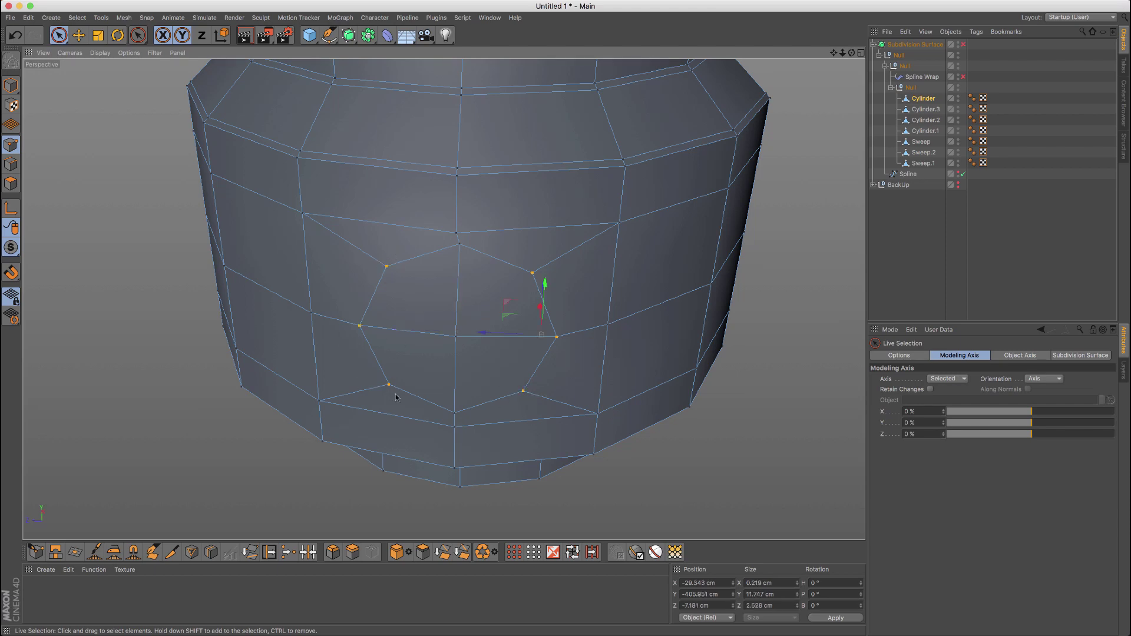
{"action": "left_click_drag", "start_coordinate": [350, 308], "coordinate": [417, 298], "text": "alt"}
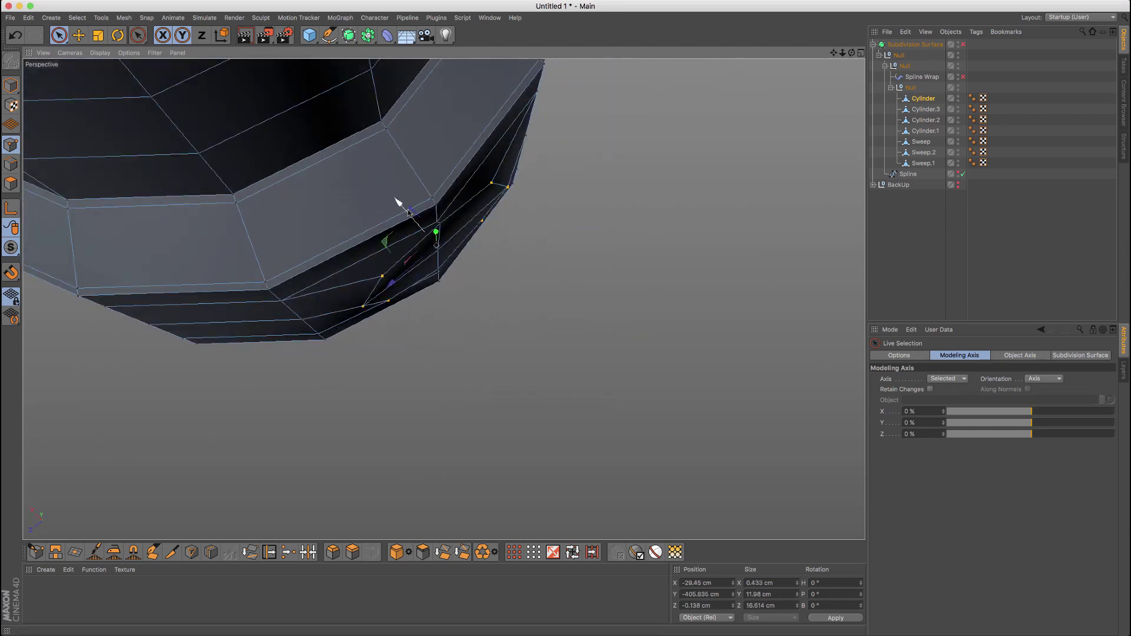
{"action": "left_click_drag", "start_coordinate": [399, 202], "coordinate": [307, 155]}
{"action": "scroll", "coordinate": [414, 227], "scroll_direction": "down", "scroll_amount": 3}
Inset the round patch twice with Extrude Inner, the second time by about 1.3 cm, and push it about 1.6 cm inward
{"action": "key", "text": "Return"}
{"action": "key", "text": "Return"}
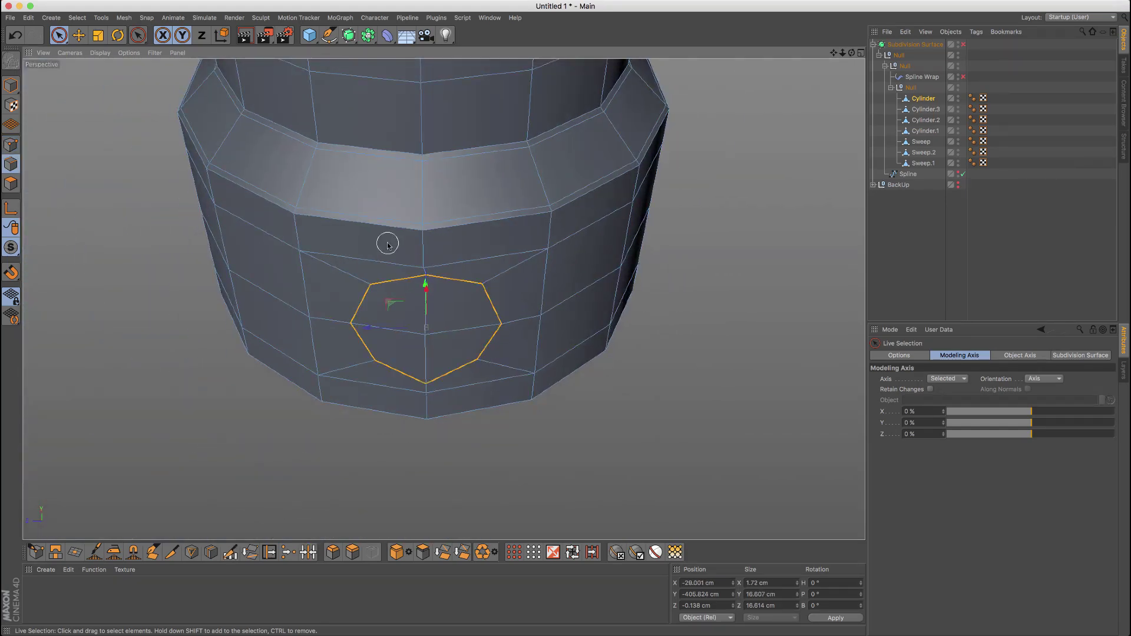
{"action": "key", "text": "i"}
{"action": "left_click_drag", "start_coordinate": [387, 242], "coordinate": [538, 365], "text": "alt"}
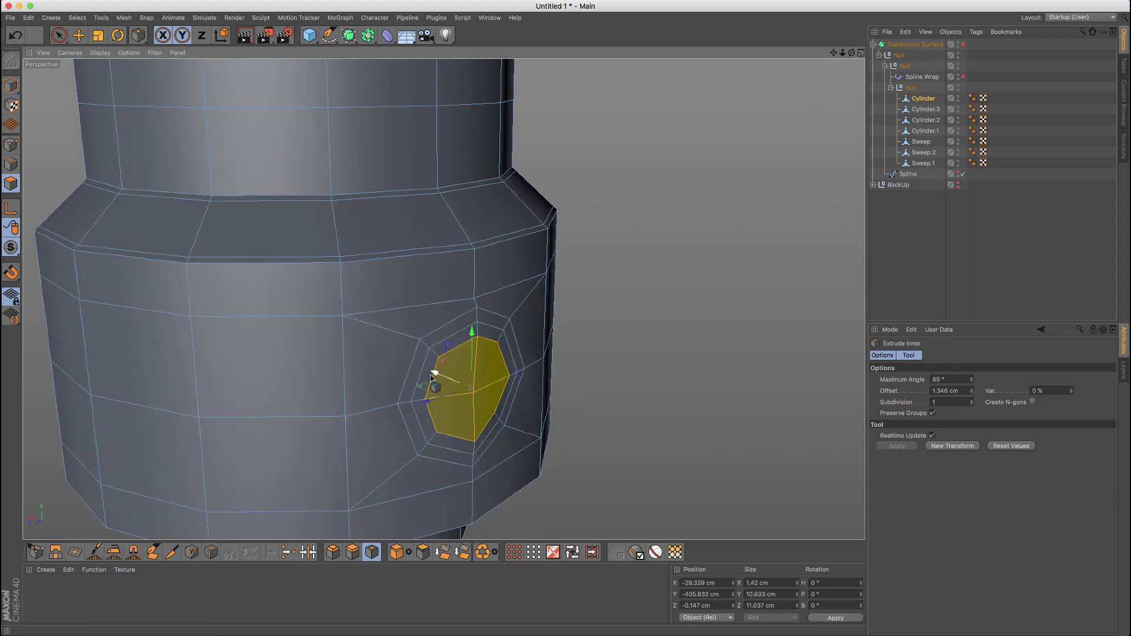
{"action": "left_click_drag", "start_coordinate": [434, 380], "coordinate": [453, 364]}
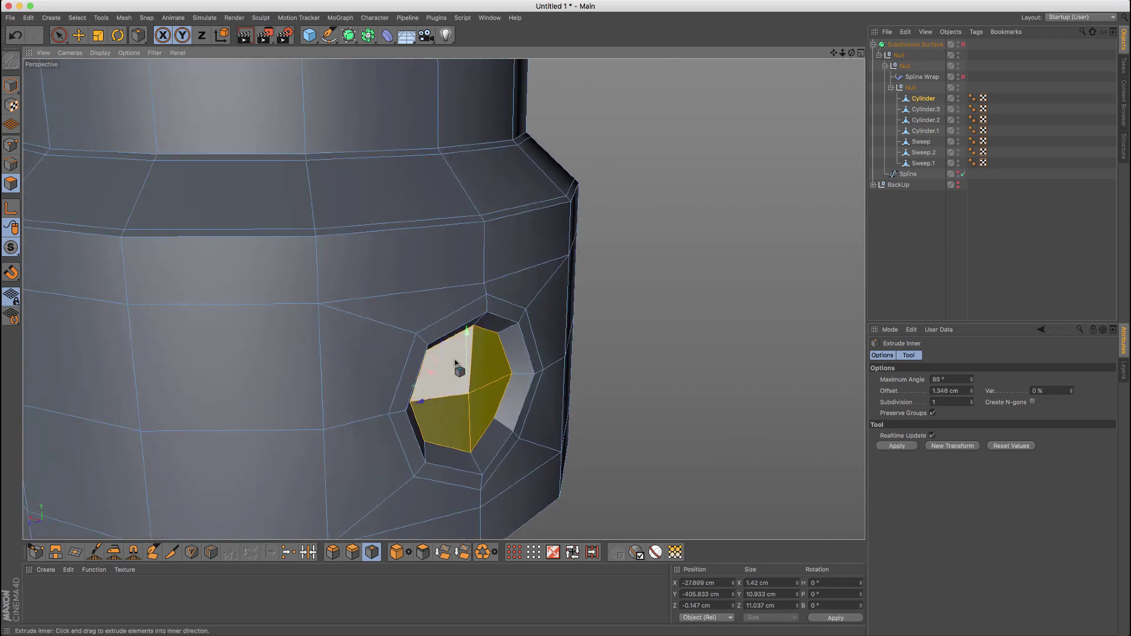
Cut supporting edge loops in the round recess wall, one at about 84%, and preview the recess with smoothing
{"action": "key", "text": "k"}
{"action": "key", "text": "l"}
{"action": "scroll", "coordinate": [525, 368], "scroll_direction": "up", "scroll_amount": 2}
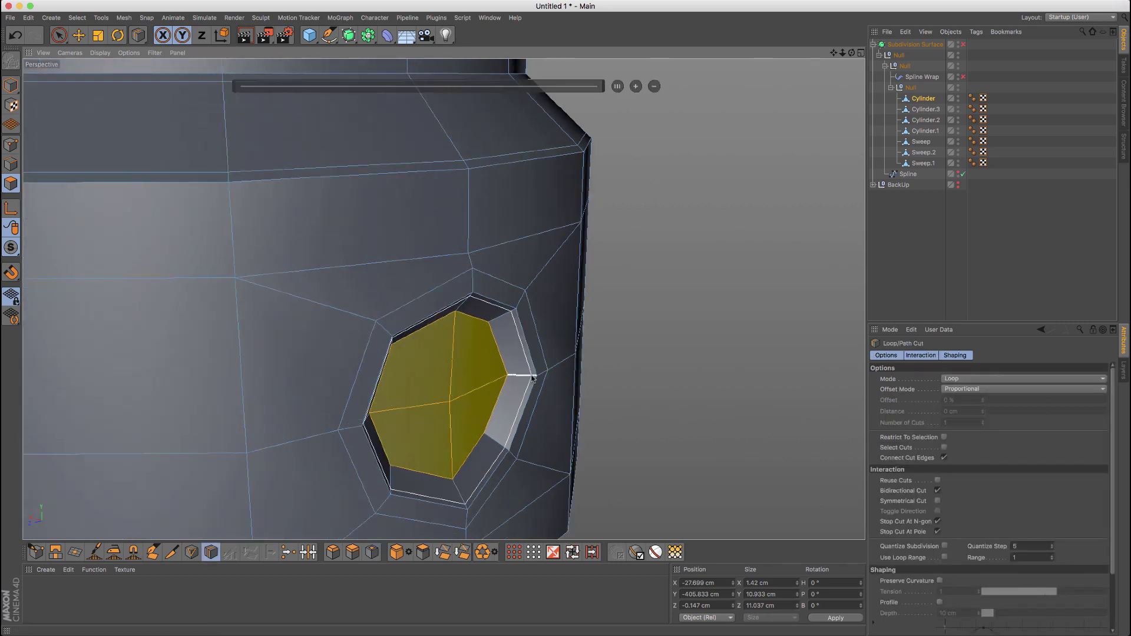
{"action": "key", "text": "q"}
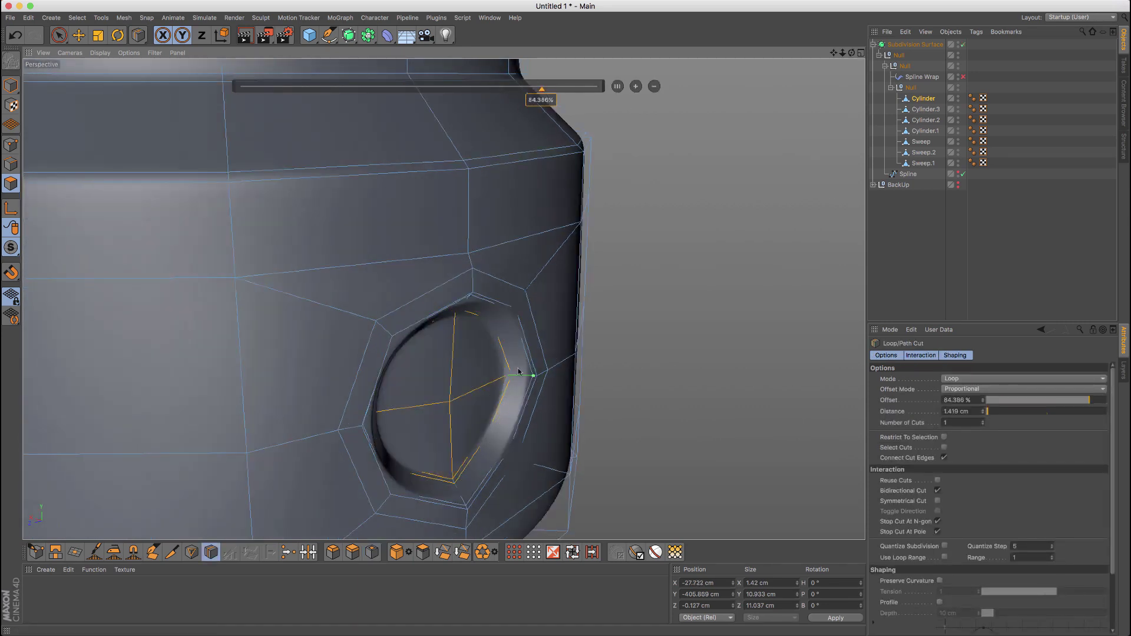
{"action": "scroll", "coordinate": [498, 355], "scroll_direction": "down", "scroll_amount": 5}
{"action": "left_click_drag", "start_coordinate": [495, 350], "coordinate": [367, 306], "text": "alt"}
{"action": "left_click", "coordinate": [11, 183]}
{"action": "key", "text": "q"}
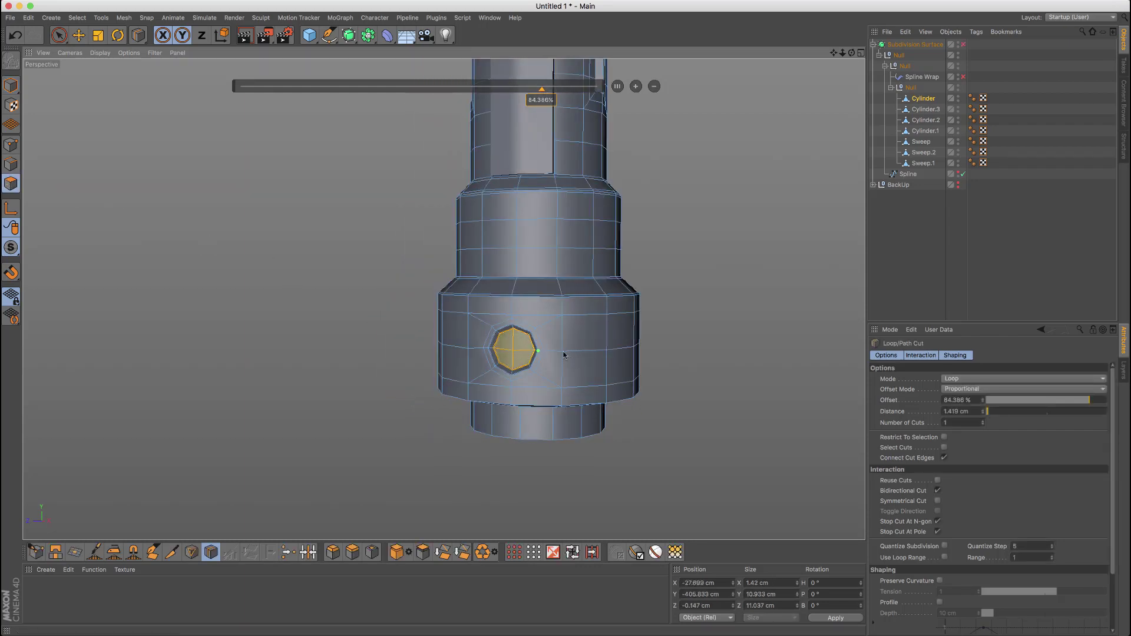
Cut an edge loop around the round recess through the polygons between its outer ring and the surrounding square
{"action": "scroll", "coordinate": [554, 336], "scroll_direction": "up", "scroll_amount": 4}
{"action": "left_click_drag", "start_coordinate": [550, 323], "coordinate": [559, 317], "text": "alt"}
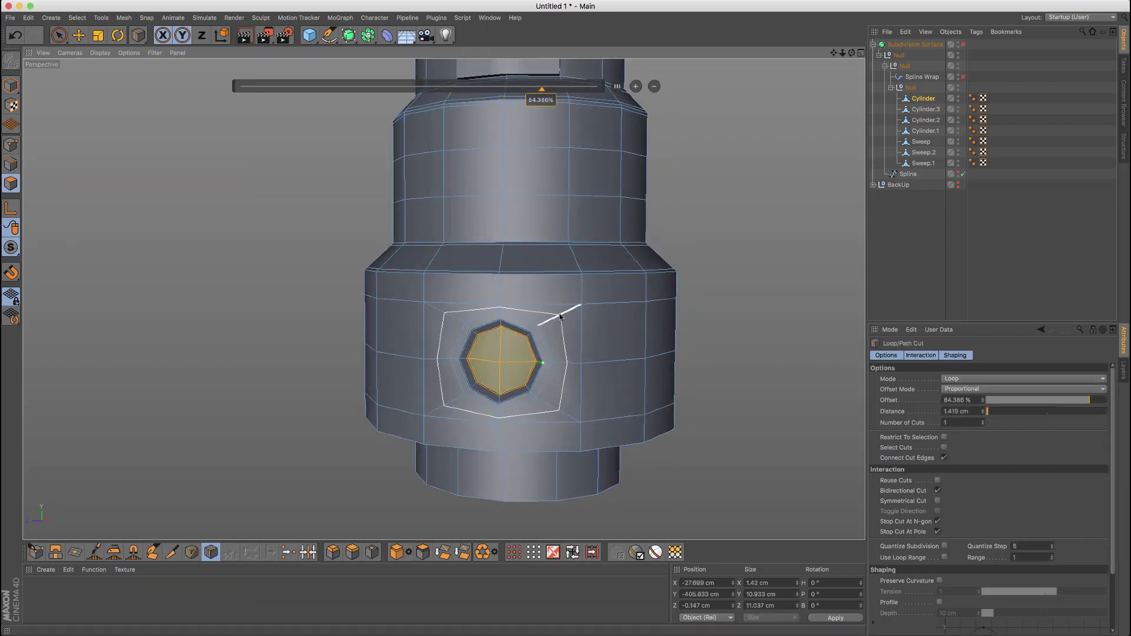
{"action": "left_click", "coordinate": [559, 317]}
Select the four narrow polygons above and below the round recess and move them outward by about 1.2 cm
{"action": "left_click", "coordinate": [59, 39]}
{"action": "scroll", "coordinate": [517, 315], "scroll_direction": "up", "scroll_amount": 4}
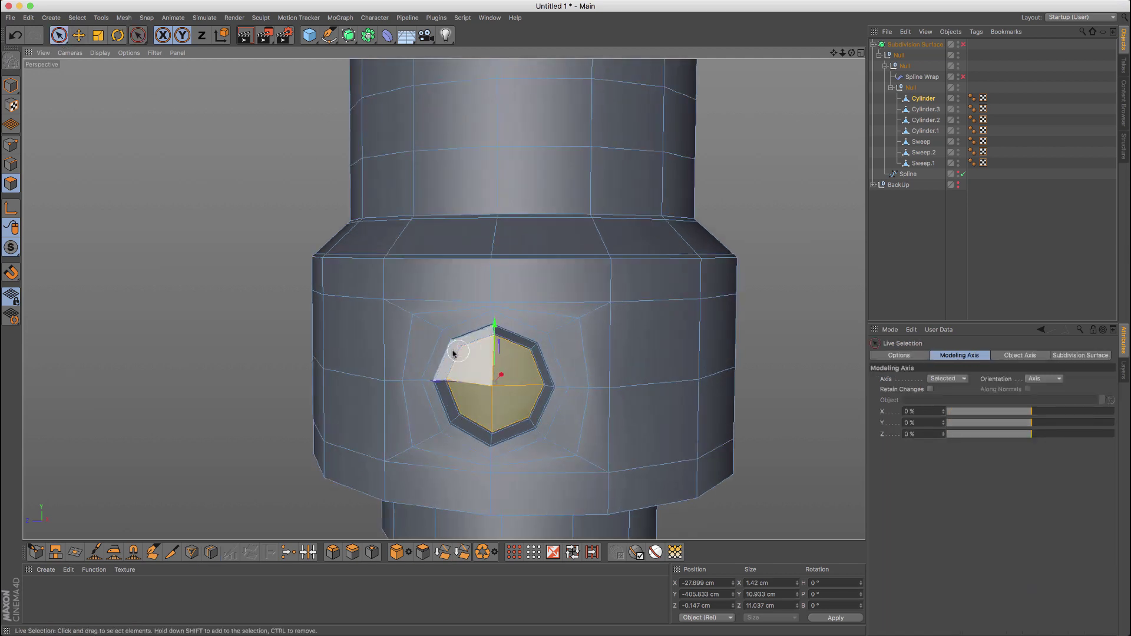
{"action": "left_click_drag", "start_coordinate": [452, 354], "coordinate": [435, 415], "text": "alt"}
{"action": "scroll", "coordinate": [496, 450], "scroll_direction": "up", "scroll_amount": 4}
{"action": "right_click_drag", "start_coordinate": [547, 423], "coordinate": [581, 407], "text": "alt"}
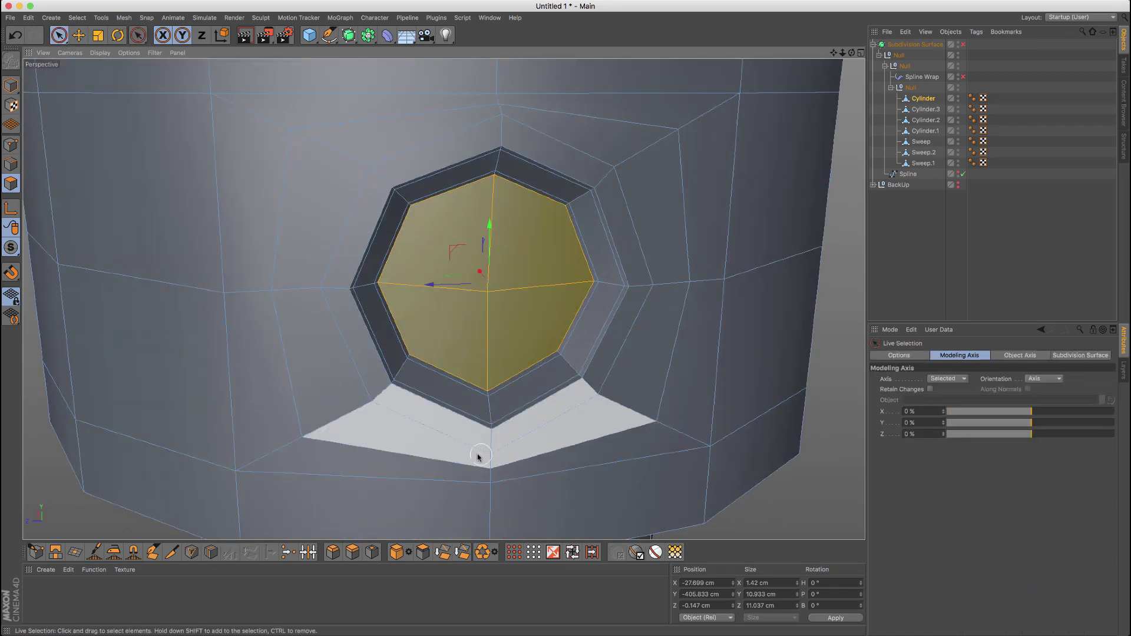
{"action": "right_click_drag", "start_coordinate": [480, 453], "coordinate": [524, 460], "text": "alt"}
{"action": "left_click", "coordinate": [507, 459], "text": "shift"}
{"action": "left_click", "coordinate": [501, 462]}
{"action": "left_click", "coordinate": [505, 464]}
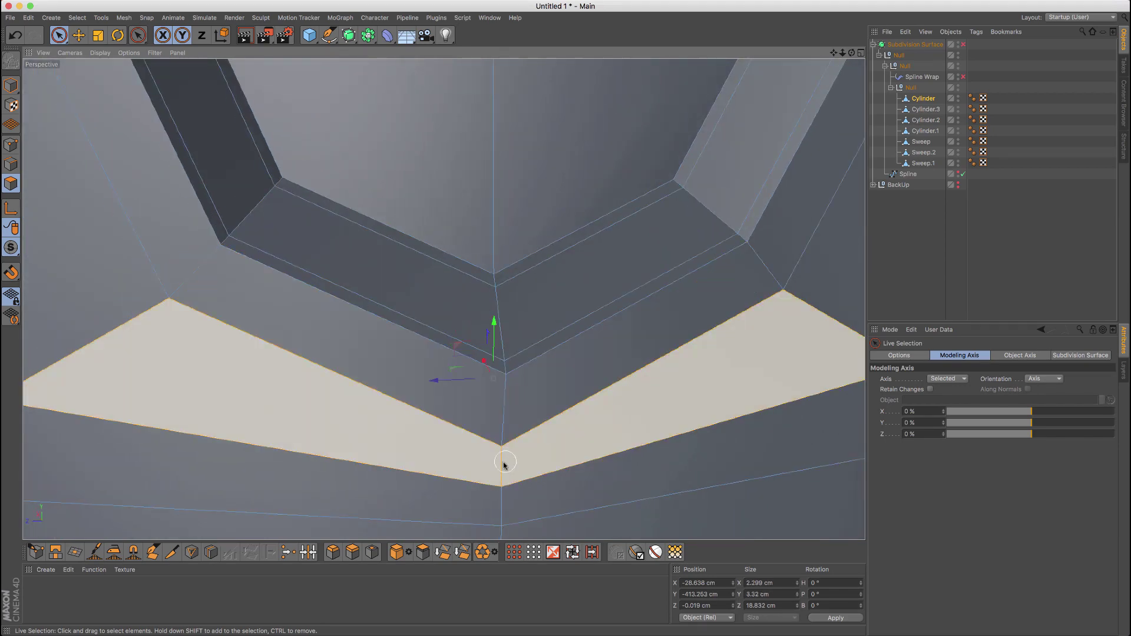
{"action": "right_click_drag", "start_coordinate": [543, 379], "coordinate": [365, 430], "text": "alt"}
{"action": "scroll", "coordinate": [530, 221], "scroll_direction": "up", "scroll_amount": 8}
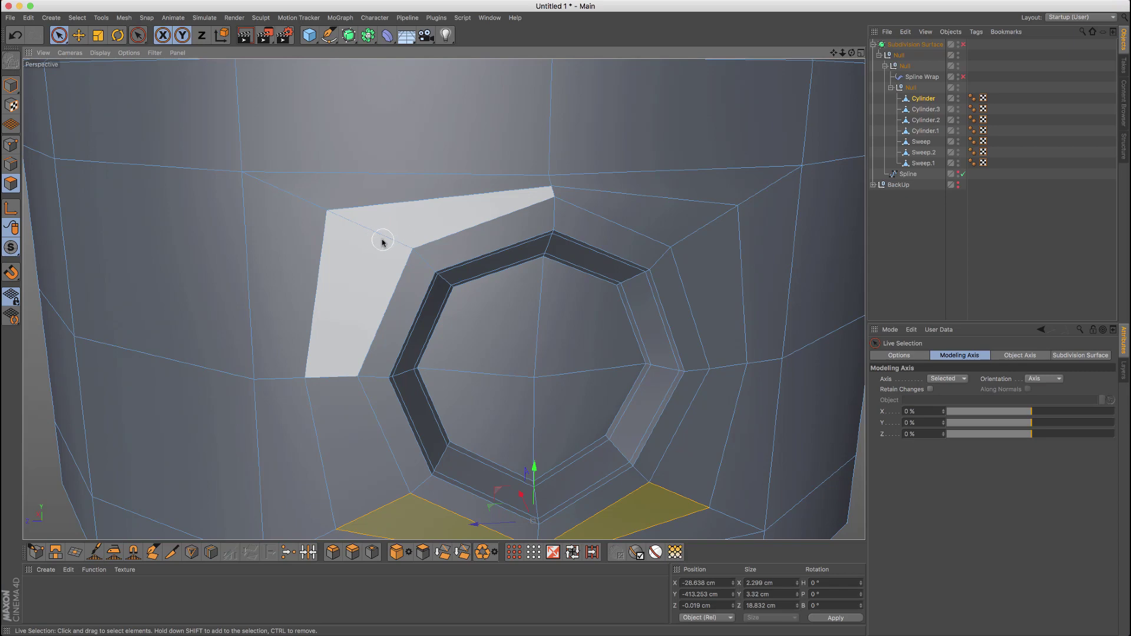
{"action": "left_click", "coordinate": [382, 242], "text": "shift"}
{"action": "left_click", "coordinate": [667, 232], "text": "shift"}
{"action": "scroll", "coordinate": [698, 248], "scroll_direction": "down", "scroll_amount": 2}
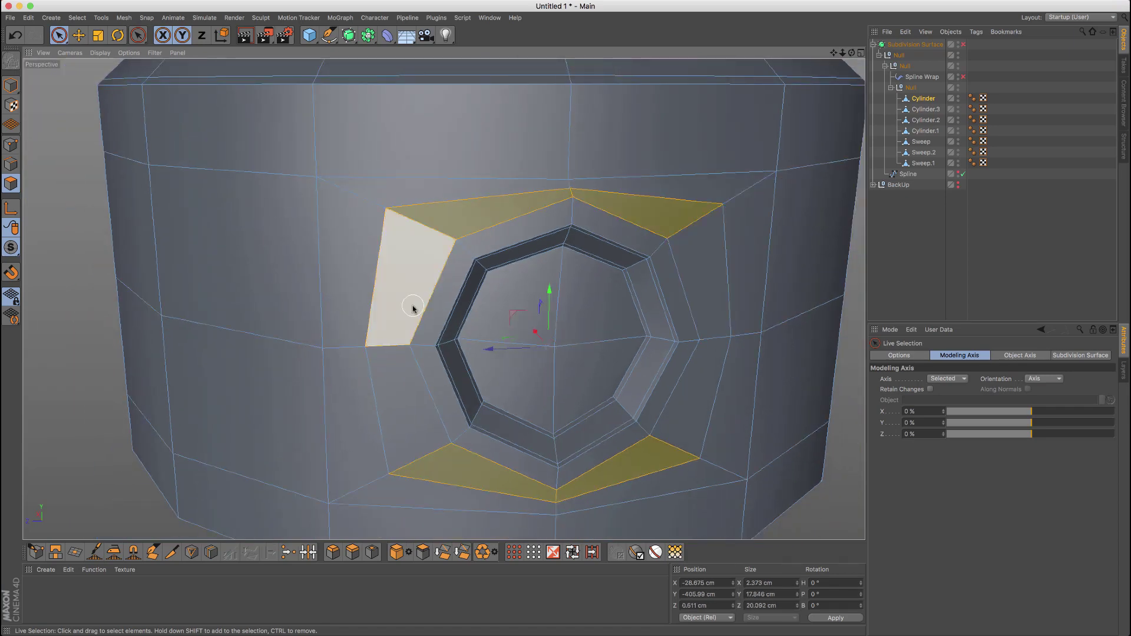
{"action": "left_click_drag", "start_coordinate": [406, 298], "coordinate": [498, 305], "text": "alt"}
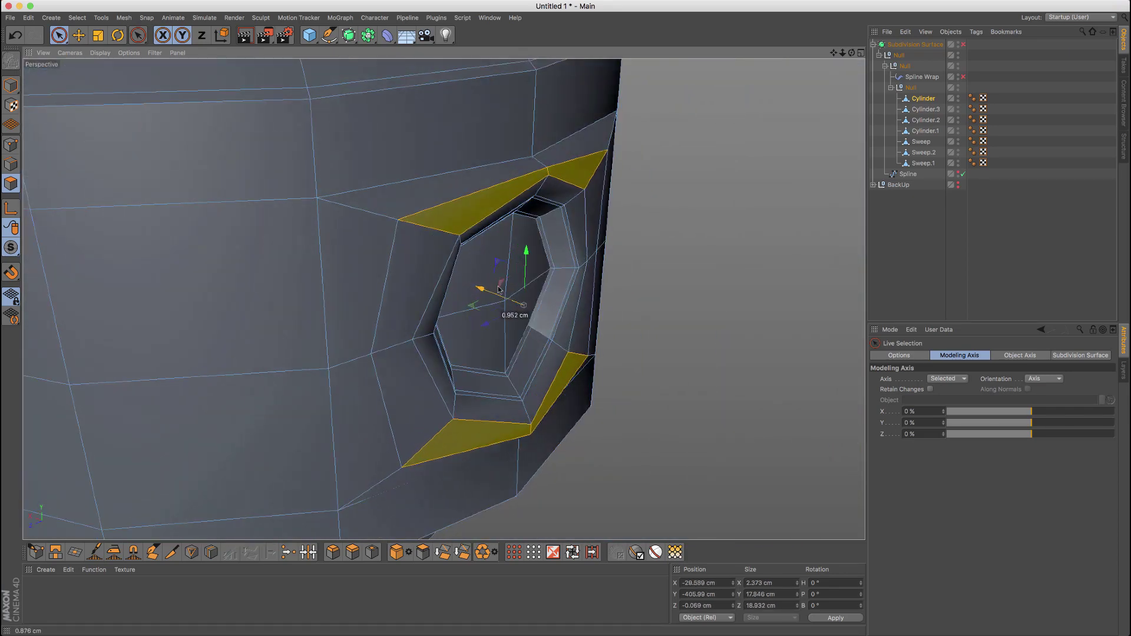
Examine the round recess and the whole stepped collar with smoothing on
{"action": "key", "text": "q"}
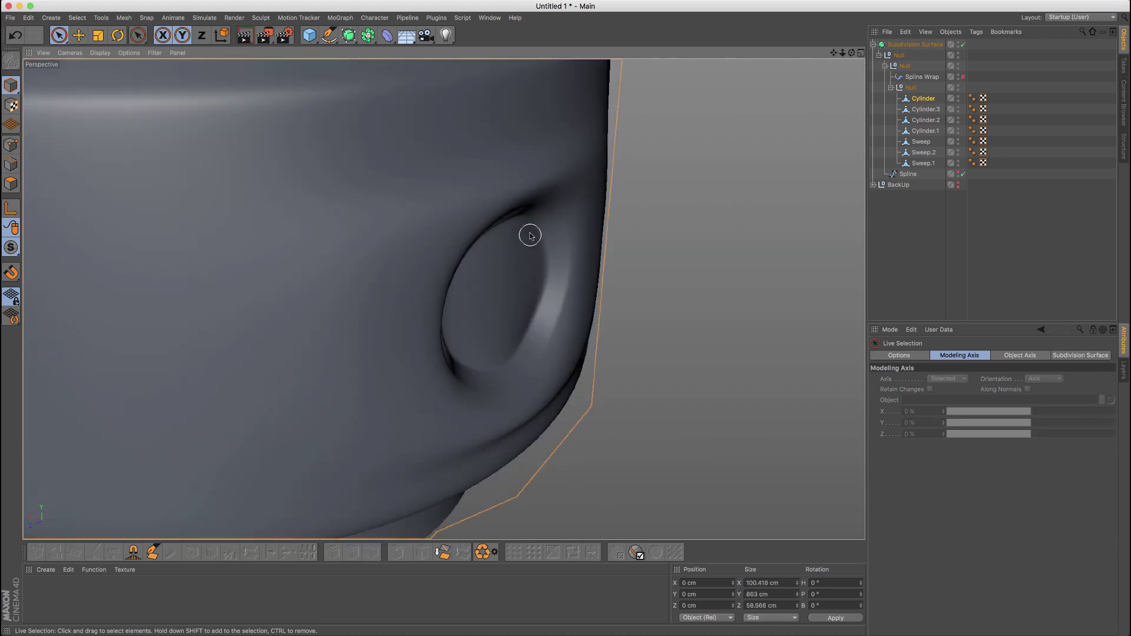
{"action": "scroll", "coordinate": [530, 235], "scroll_direction": "down", "scroll_amount": 10}
{"action": "mouse_move", "coordinate": [533, 237]}
{"action": "left_mouse_down", "text": "alt"}
{"action": "mouse_move", "coordinate": [449, 218]}
{"action": "mouse_move", "coordinate": [549, 228]}
{"action": "left_mouse_up", "text": "alt"}
{"action": "scroll", "coordinate": [506, 211], "scroll_direction": "down", "scroll_amount": 3}
{"action": "scroll", "coordinate": [474, 209], "scroll_direction": "down", "scroll_amount": 4}
{"action": "left_click_drag", "start_coordinate": [471, 209], "coordinate": [443, 211], "text": "alt"}
{"action": "scroll", "coordinate": [511, 199], "scroll_direction": "down", "scroll_amount": 4}
{"action": "middle_click_drag", "start_coordinate": [505, 204], "coordinate": [459, 336], "text": "alt"}
{"action": "left_click_drag", "start_coordinate": [451, 295], "coordinate": [405, 277], "text": "alt"}
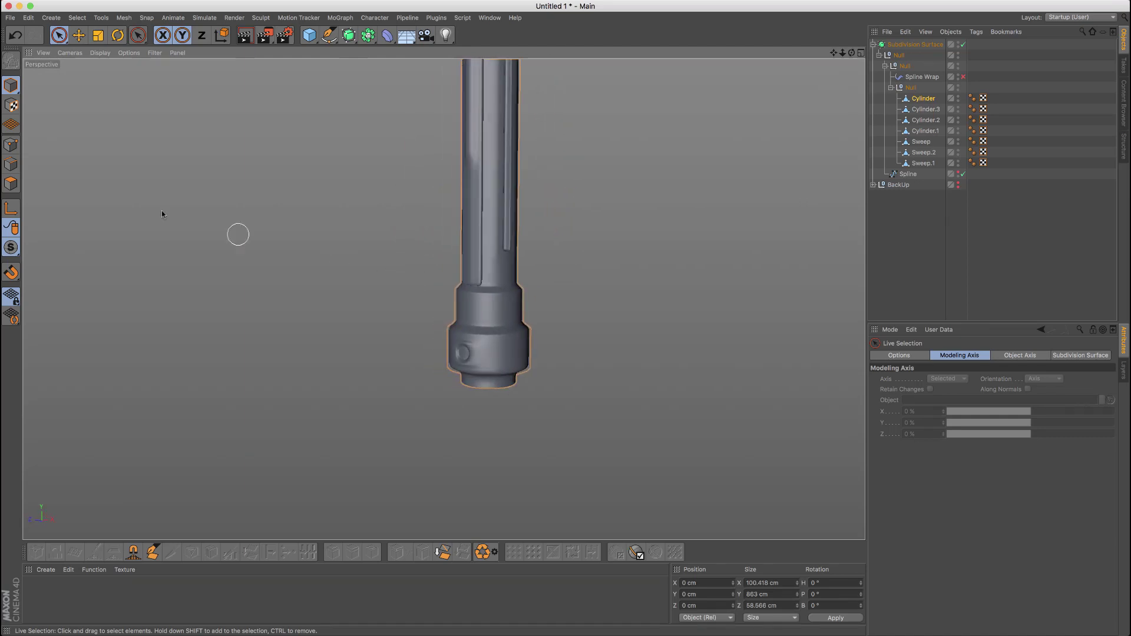
Cut an edge loop halfway through the middle polygon row of the narrower upper collar, with smoothing off
{"action": "left_click", "coordinate": [11, 183]}
{"action": "scroll", "coordinate": [530, 318], "scroll_direction": "up", "scroll_amount": 5}
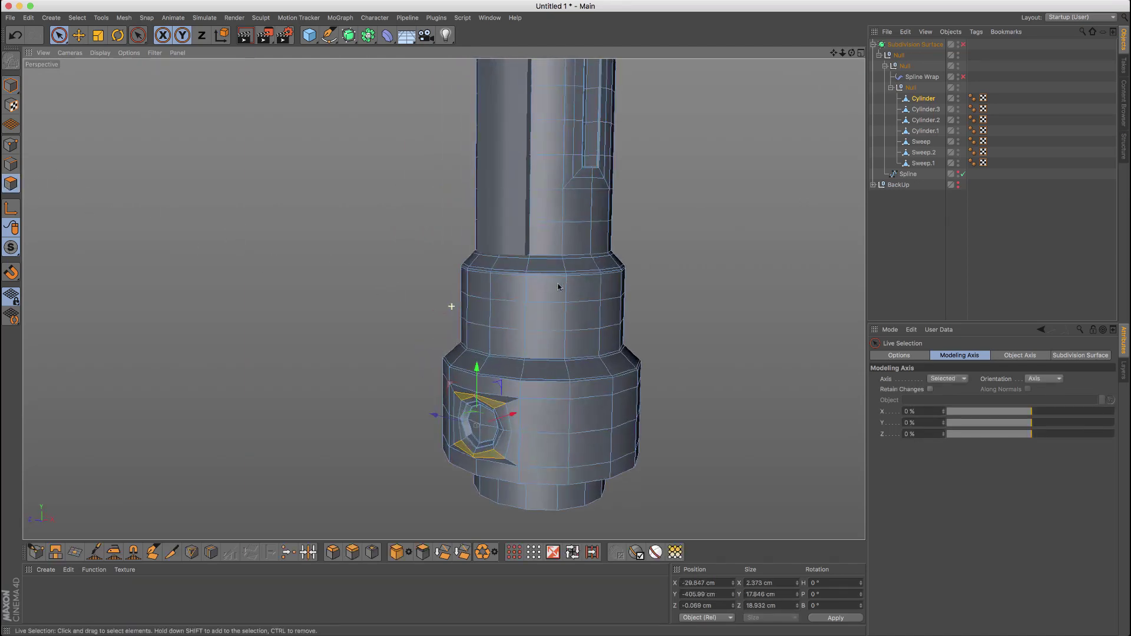
{"action": "left_click_drag", "start_coordinate": [552, 318], "coordinate": [486, 314], "text": "alt"}
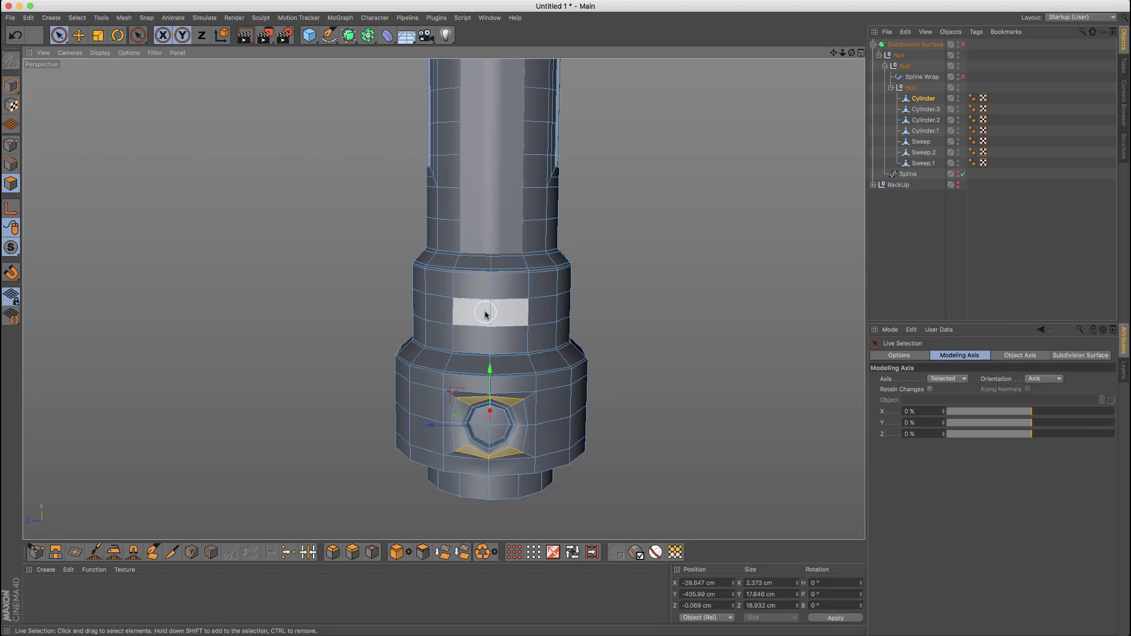
{"action": "key", "text": "k"}
{"action": "key", "text": "l"}
{"action": "left_click", "coordinate": [485, 314]}
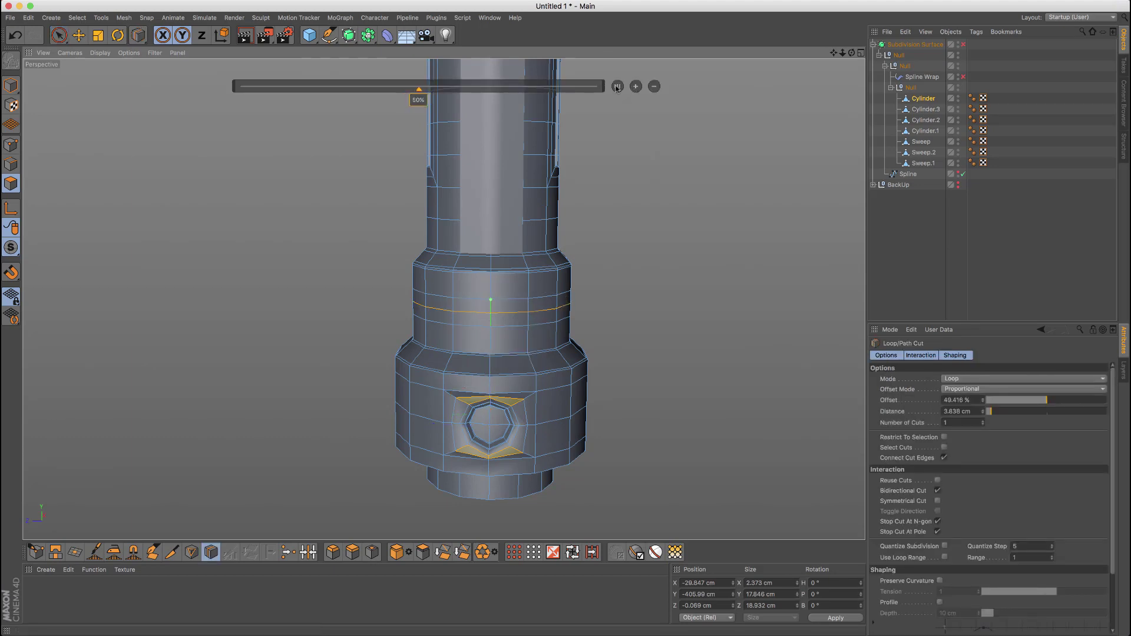
Select the new edge loop around the upper collar and bevel it by about 1.3 cm with 2 subdivisions
{"action": "key", "text": "u"}
{"action": "key", "text": "l"}
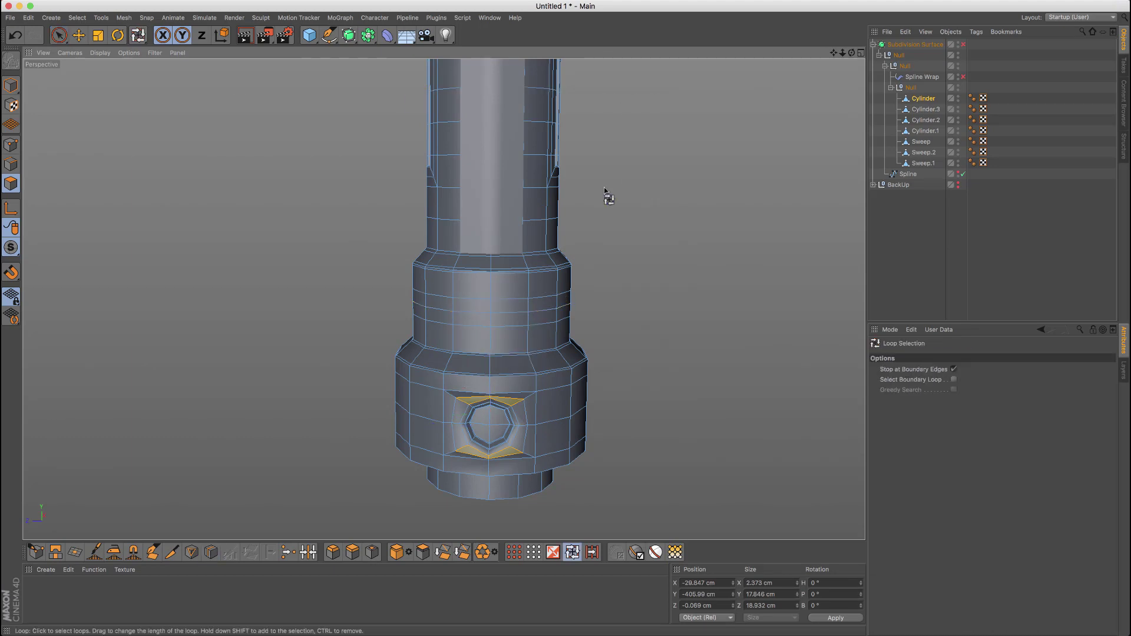
{"action": "key", "text": "Return"}
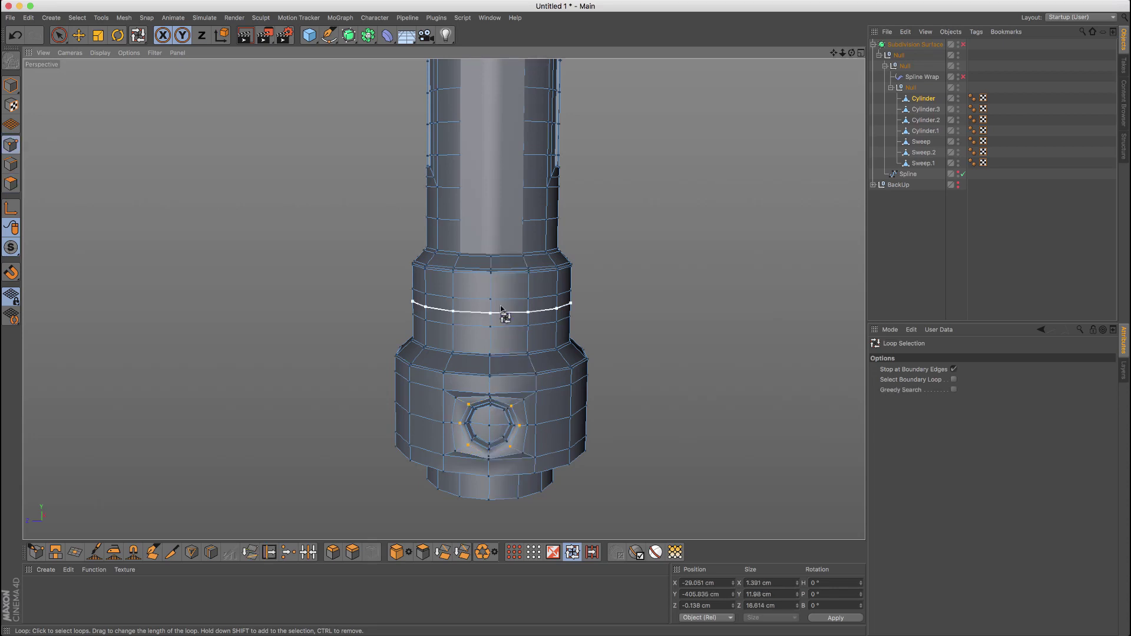
{"action": "key", "text": "Return"}
{"action": "left_click", "coordinate": [545, 306]}
{"action": "left_click_drag", "start_coordinate": [545, 305], "coordinate": [527, 294], "text": "alt"}
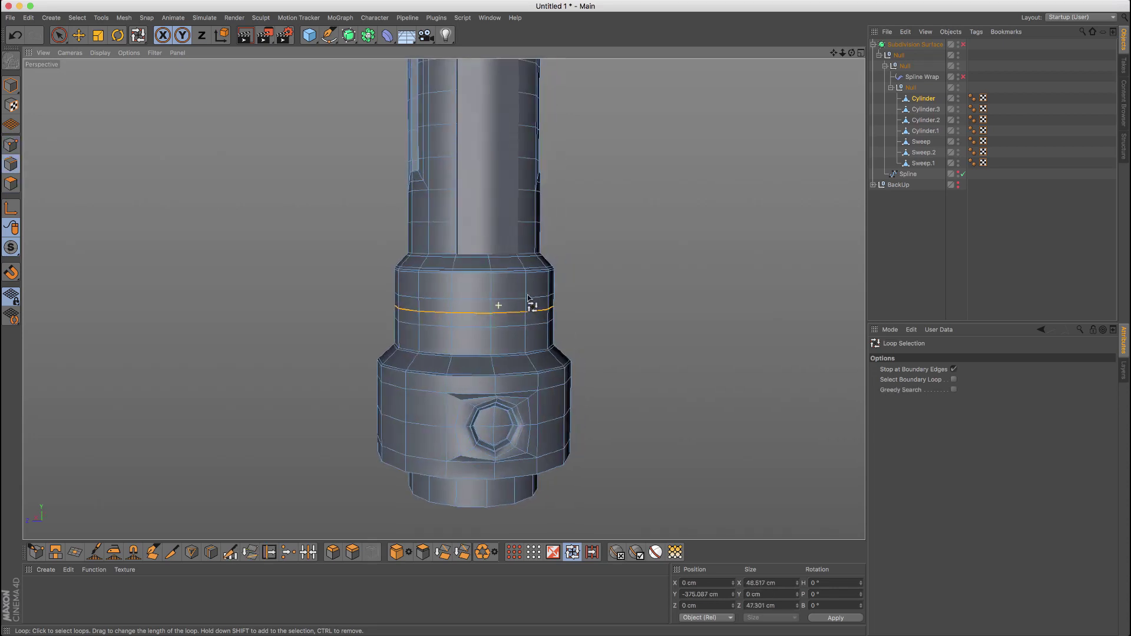
{"action": "key", "text": "m"}
{"action": "key", "text": "s"}
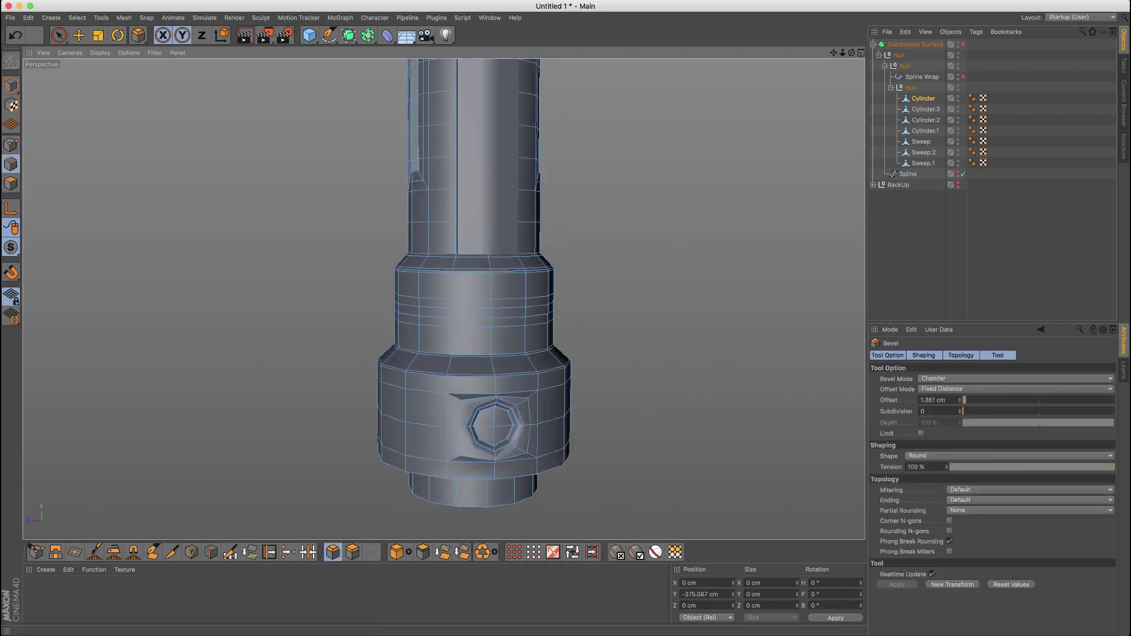
{"action": "left_click", "coordinate": [961, 411]}
{"action": "left_click", "coordinate": [960, 411]}
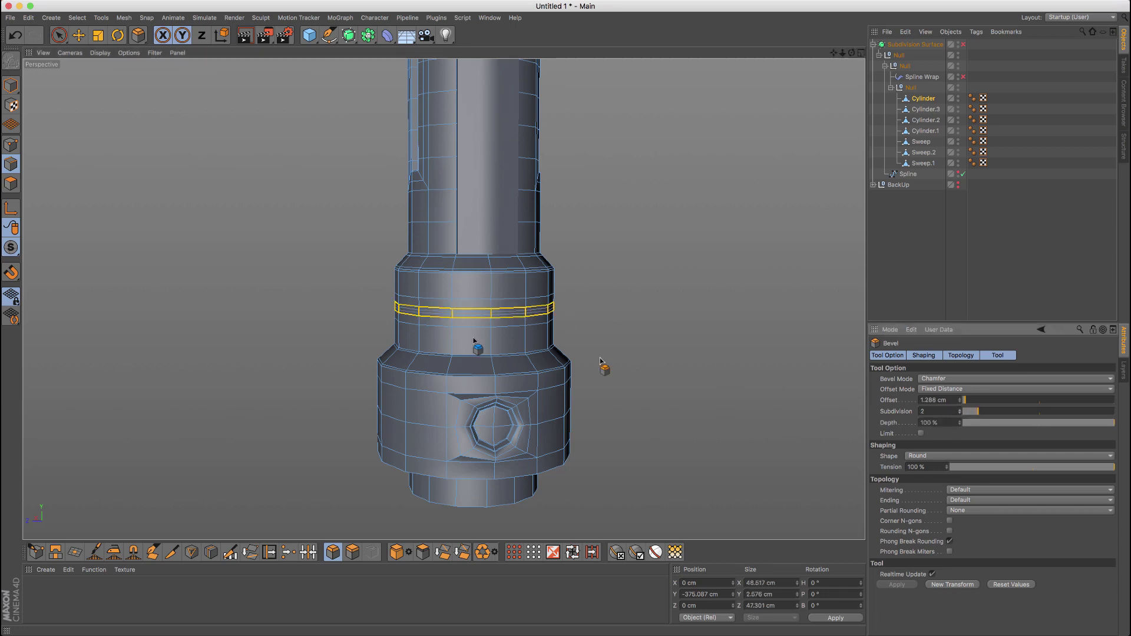
Select the narrow middle polygon loop of the bevel, extrude it inward about 2.3 cm as a groove, and check it with smoothing on
{"action": "right_click_drag", "start_coordinate": [426, 316], "coordinate": [488, 319], "text": "alt"}
{"action": "key", "text": "u"}
{"action": "key", "text": "l"}
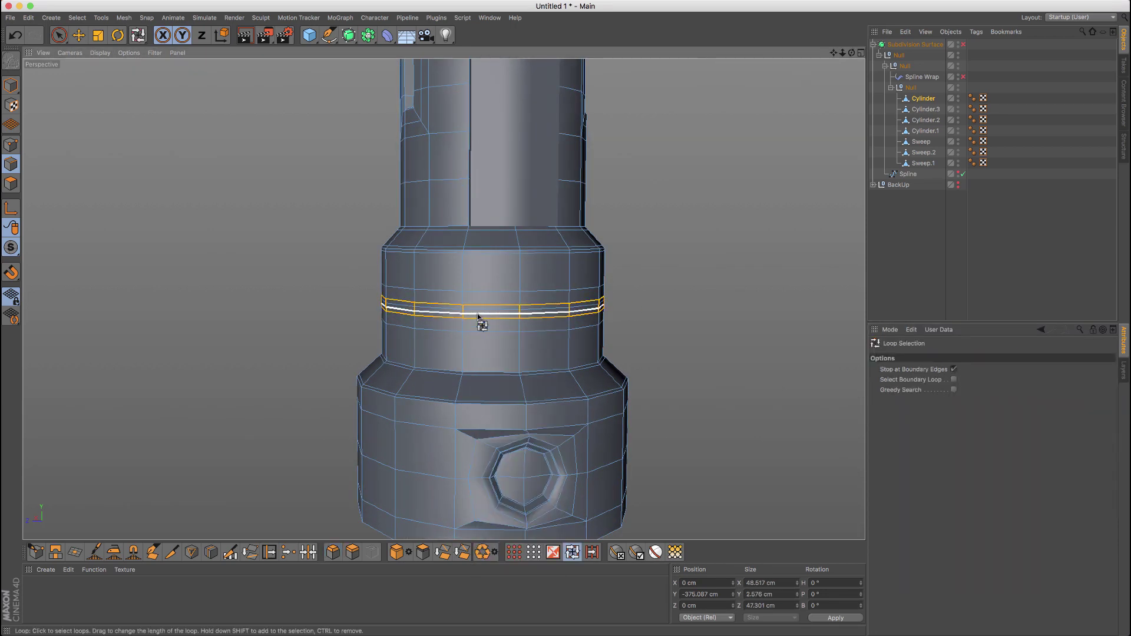
{"action": "key", "text": "Return"}
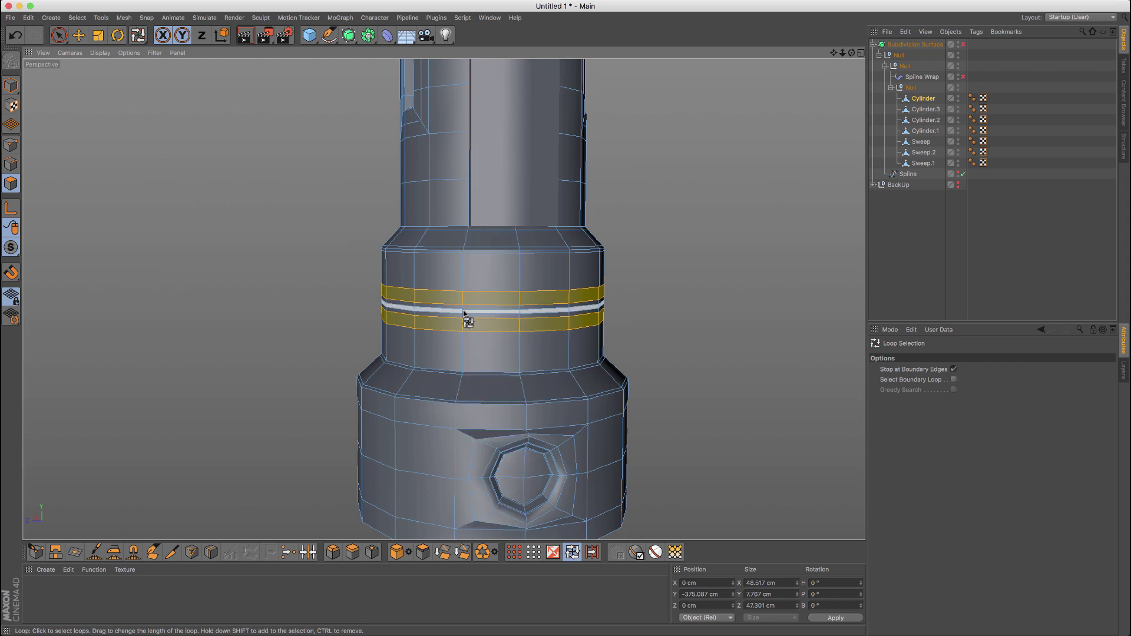
{"action": "left_click", "coordinate": [494, 308]}
{"action": "key", "text": "d"}
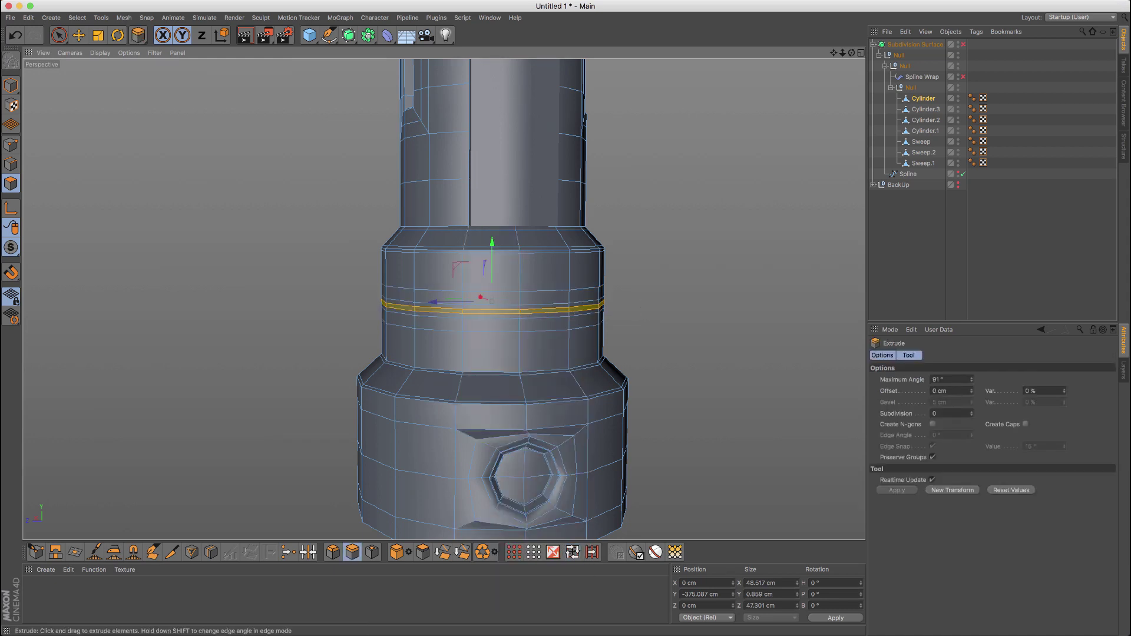
{"action": "key", "text": "Return"}
{"action": "right_click_drag", "start_coordinate": [587, 237], "coordinate": [411, 305], "text": "alt"}
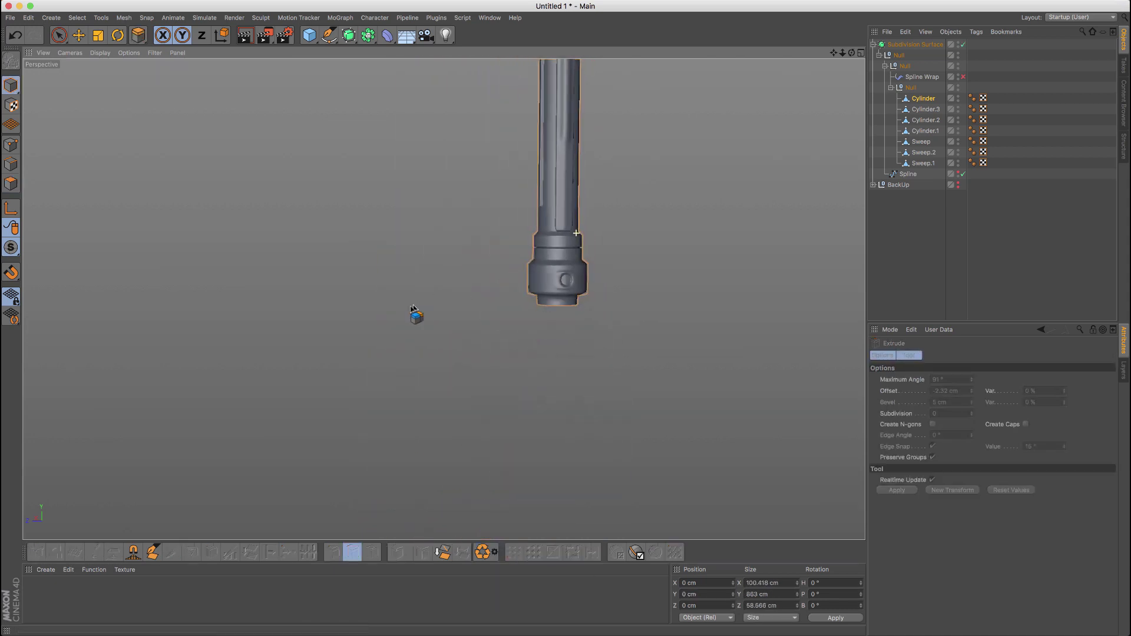
{"action": "middle_click_drag", "start_coordinate": [510, 218], "coordinate": [480, 295], "text": "alt"}
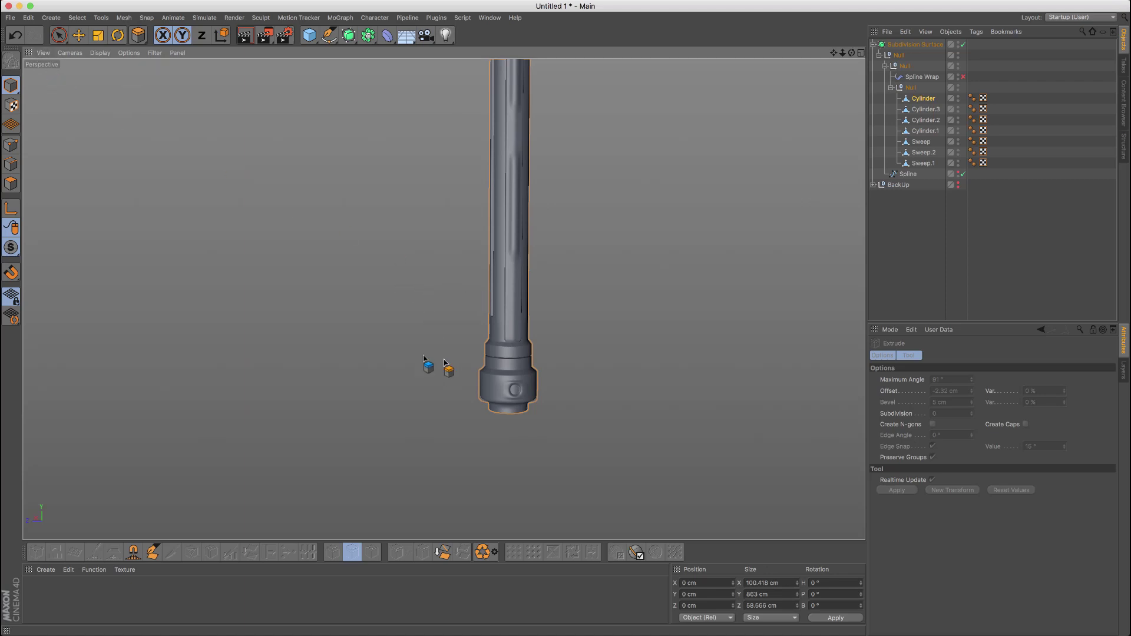
Cut an edge loop around the upper collar just below the groove, with smoothing off
{"action": "left_click", "coordinate": [10, 184]}
{"action": "right_click_drag", "start_coordinate": [488, 371], "coordinate": [612, 340], "text": "alt"}
{"action": "key", "text": "q"}
{"action": "key", "text": "k"}
{"action": "key", "text": "l"}
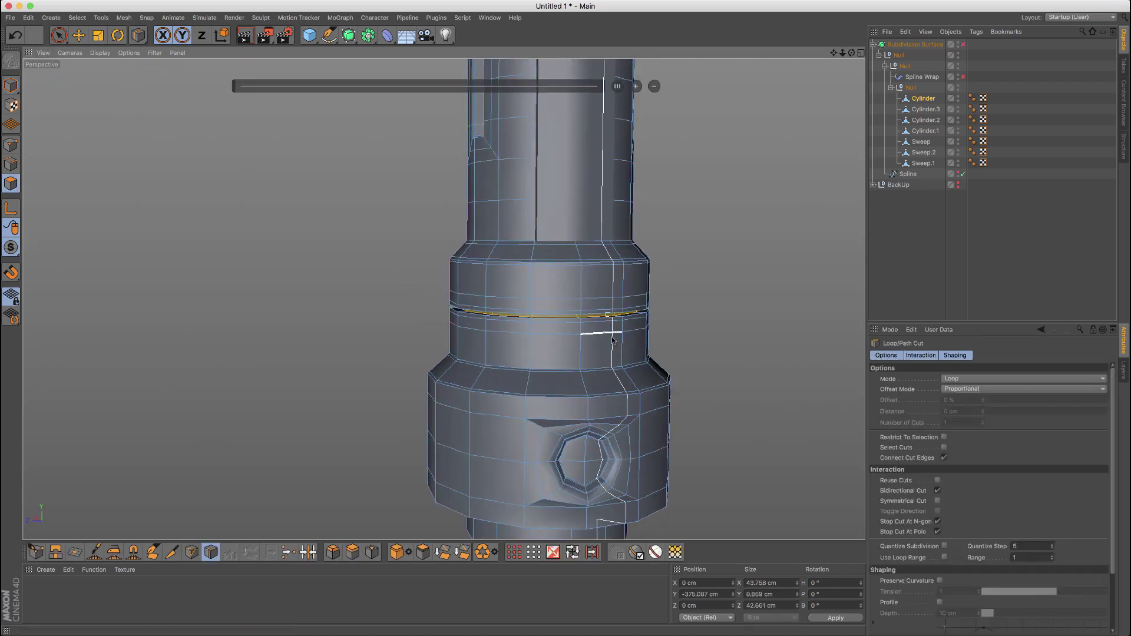
{"action": "left_click", "coordinate": [578, 352]}
Select the edge loop below the groove and bevel it by about 1.53 cm with 2 subdivisions
{"action": "key", "text": "u"}
{"action": "key", "text": "l"}
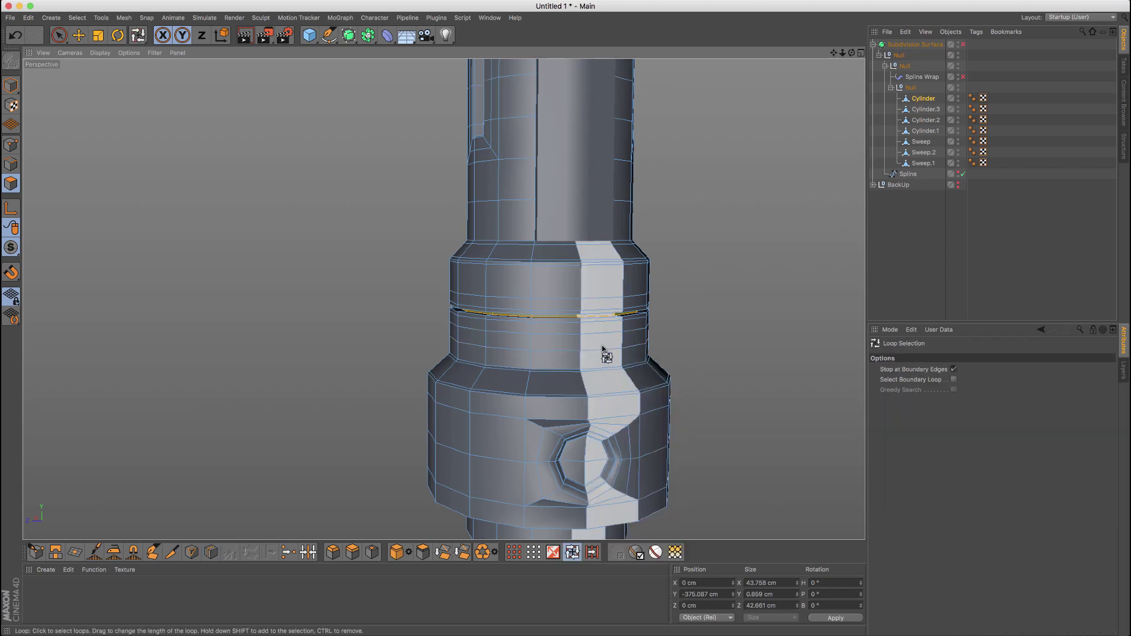
{"action": "key", "text": "Return"}
{"action": "key", "text": "Return"}
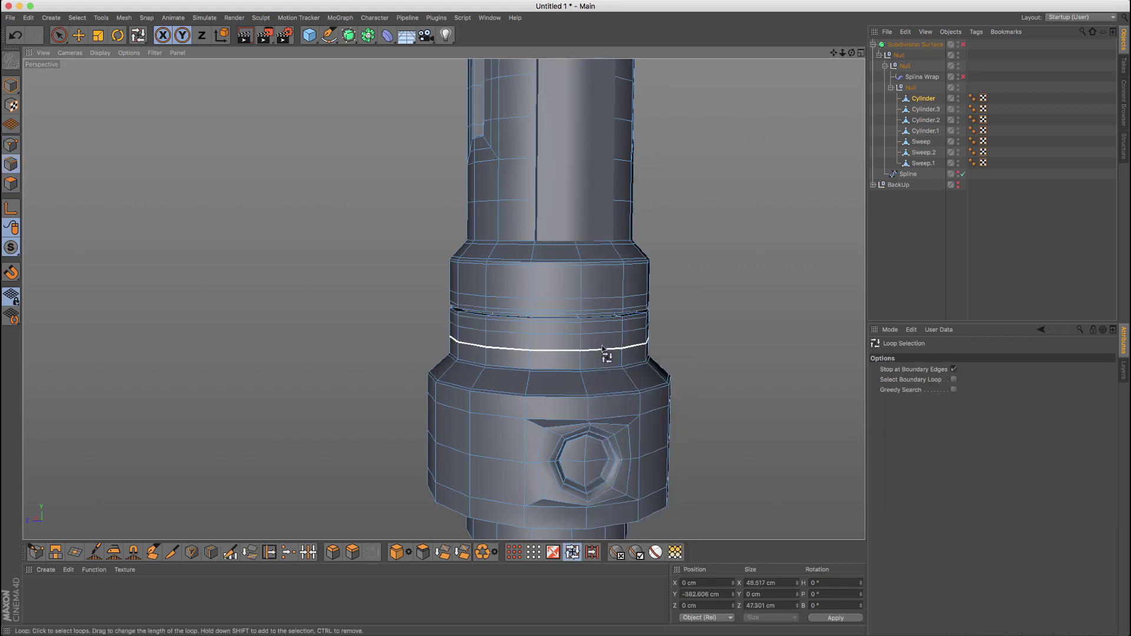
{"action": "left_click", "coordinate": [602, 349]}
{"action": "key", "text": "m"}
{"action": "key", "text": "s"}
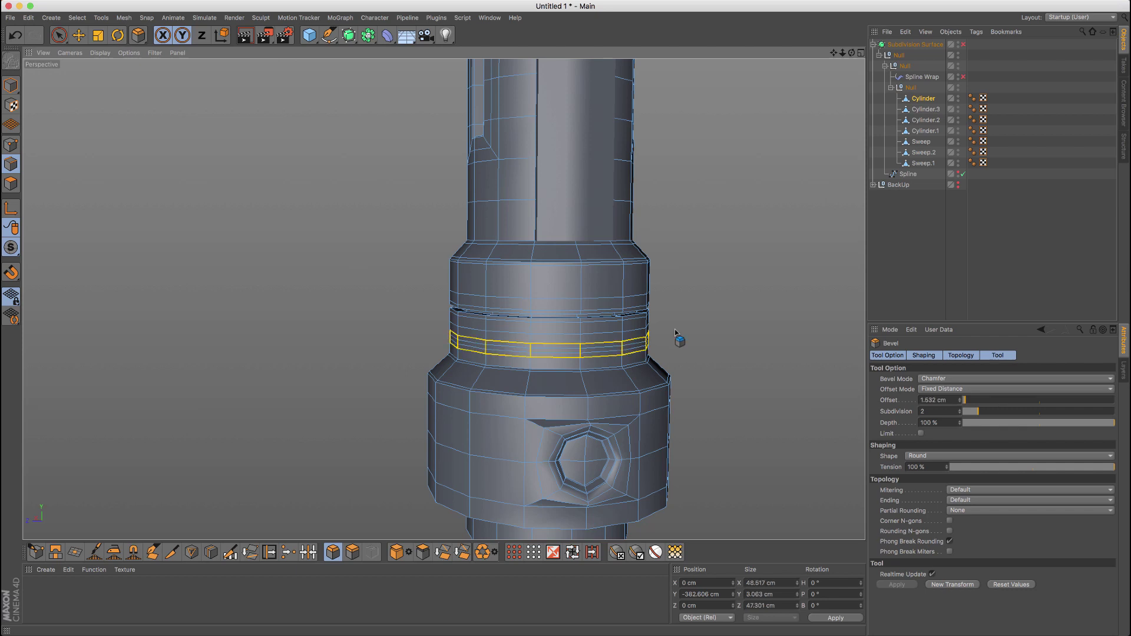
Select the middle polygon loop of the lower bevel, extrude it inward about 2.25 cm as a second groove, and check it smoothed
{"action": "key", "text": "u"}
{"action": "key", "text": "l"}
{"action": "key", "text": "Return"}
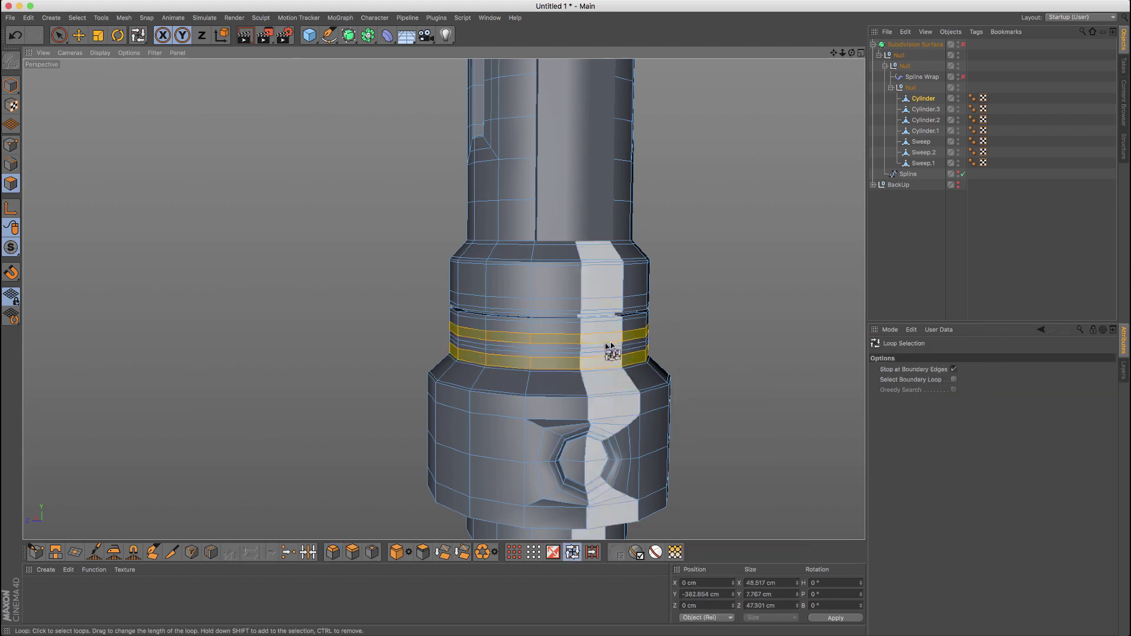
{"action": "left_click", "coordinate": [580, 352]}
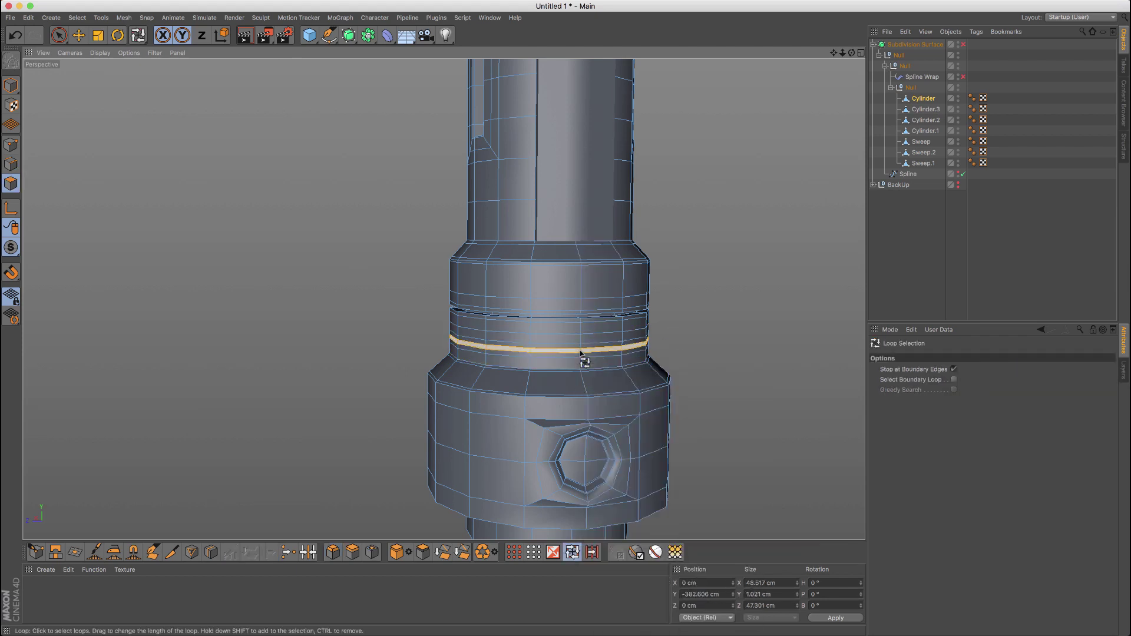
{"action": "key", "text": "d"}
{"action": "key", "text": "q"}
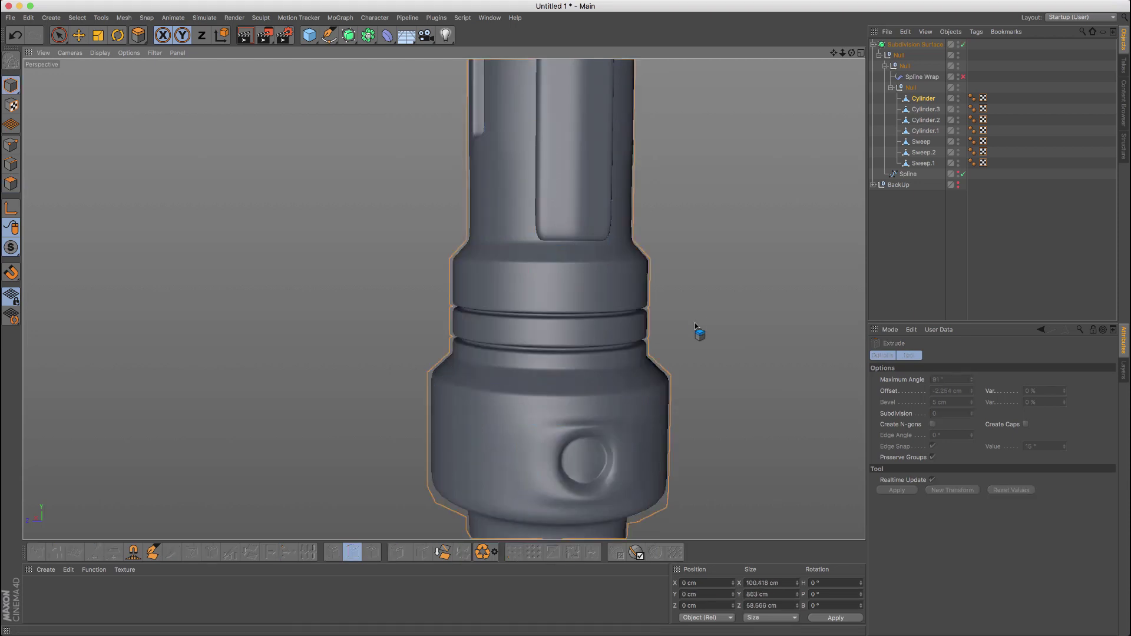
{"action": "left_click", "coordinate": [13, 186]}
{"action": "key", "text": "q"}
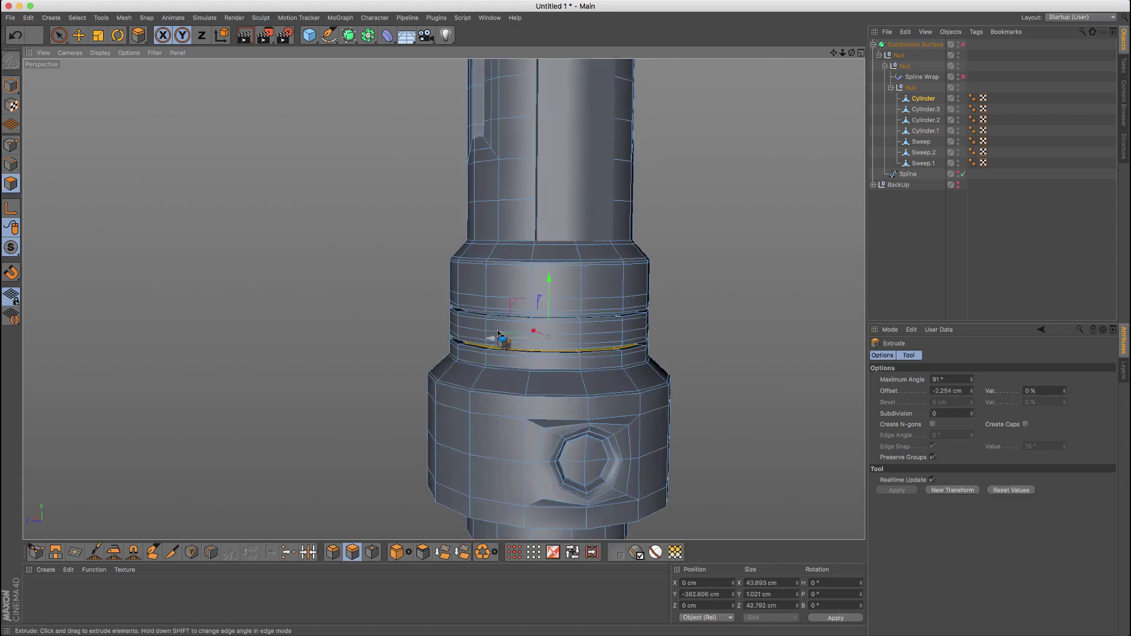
Cut an edge loop at about 72% through the band between the two grooves
{"action": "scroll", "coordinate": [543, 319], "scroll_direction": "up", "scroll_amount": 3}
{"action": "key", "text": "u"}
{"action": "key", "text": "l"}
{"action": "left_click", "coordinate": [513, 328]}
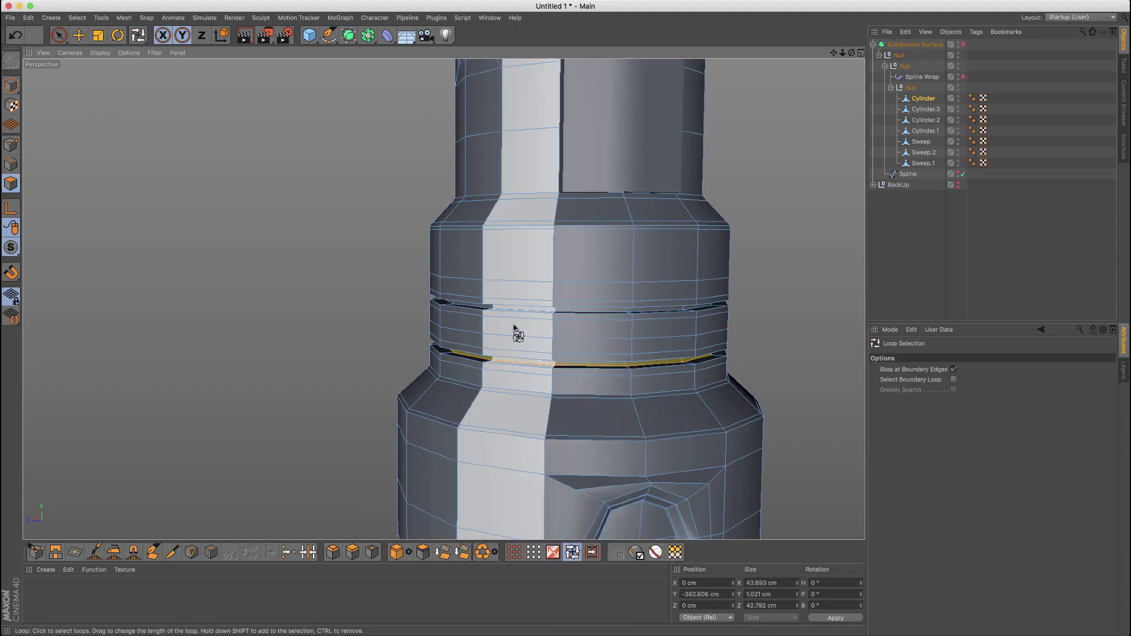
{"action": "key", "text": "k"}
{"action": "key", "text": "l"}
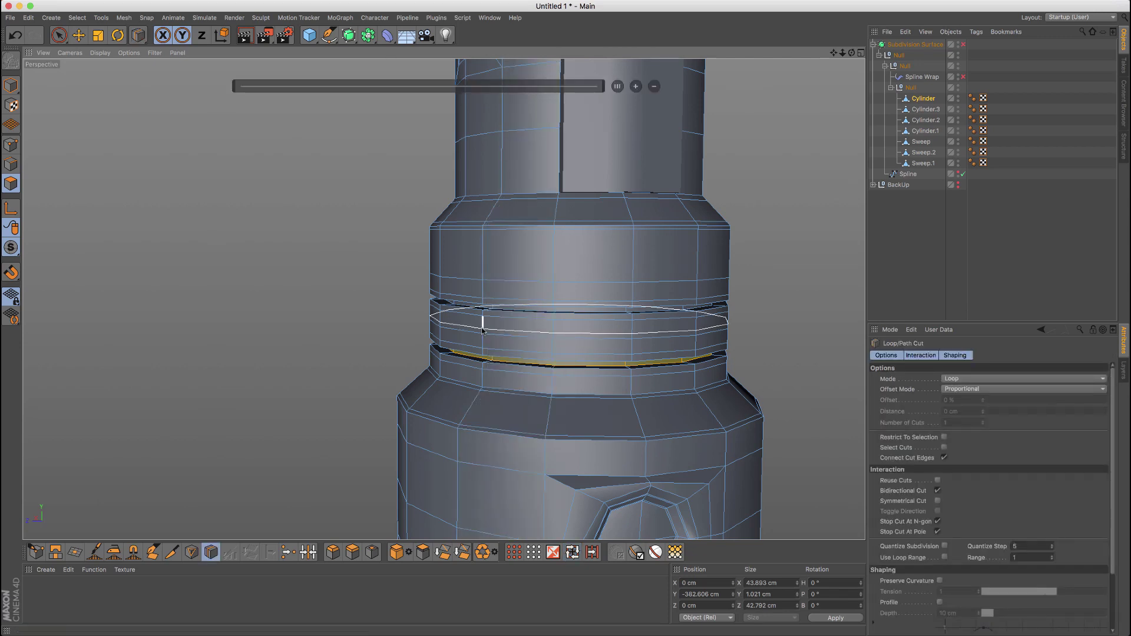
{"action": "left_click", "coordinate": [483, 327]}
{"action": "scroll", "coordinate": [485, 330], "scroll_direction": "up", "scroll_amount": 2}
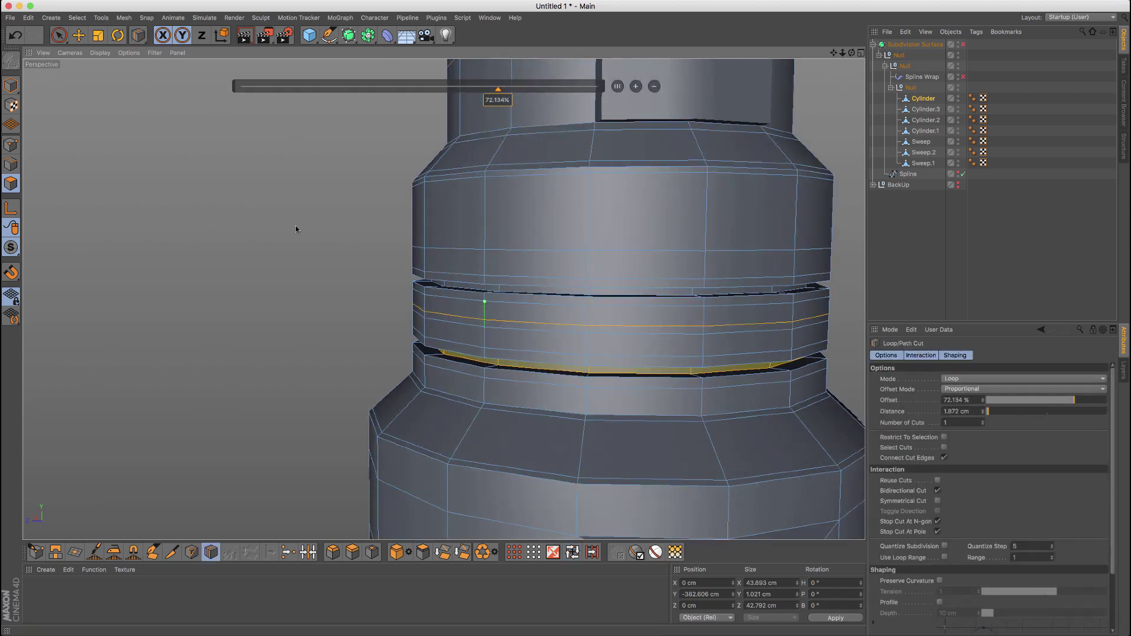
Select the middle polygon loop of the band between the grooves and scale it outward to about 50.5 cm wide
{"action": "key", "text": "9"}
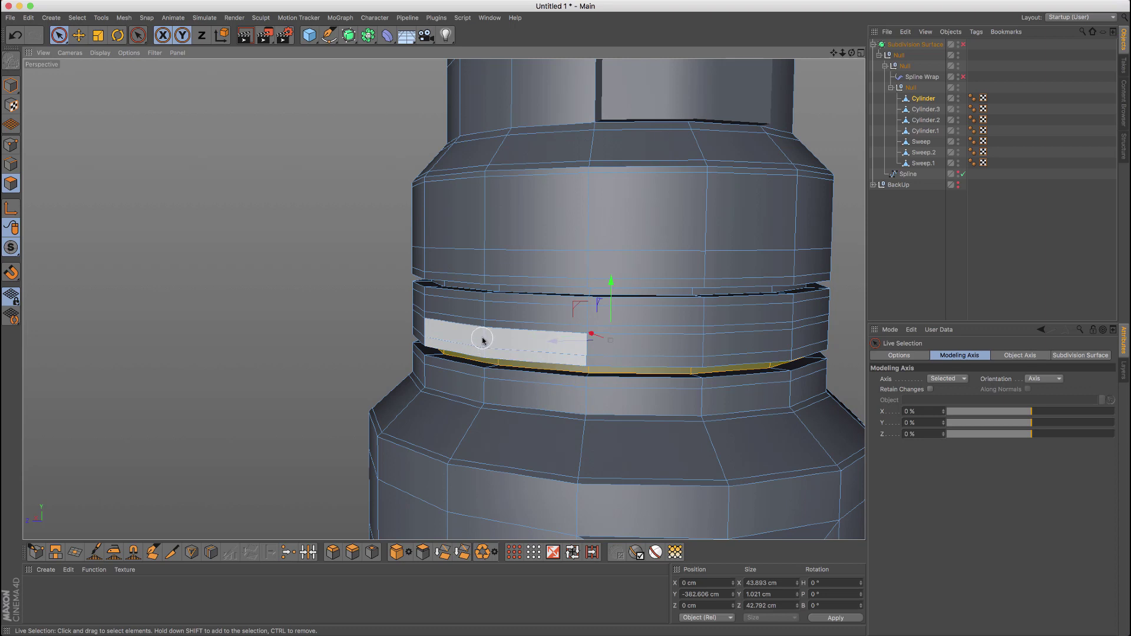
{"action": "key", "text": "u"}
{"action": "key", "text": "l"}
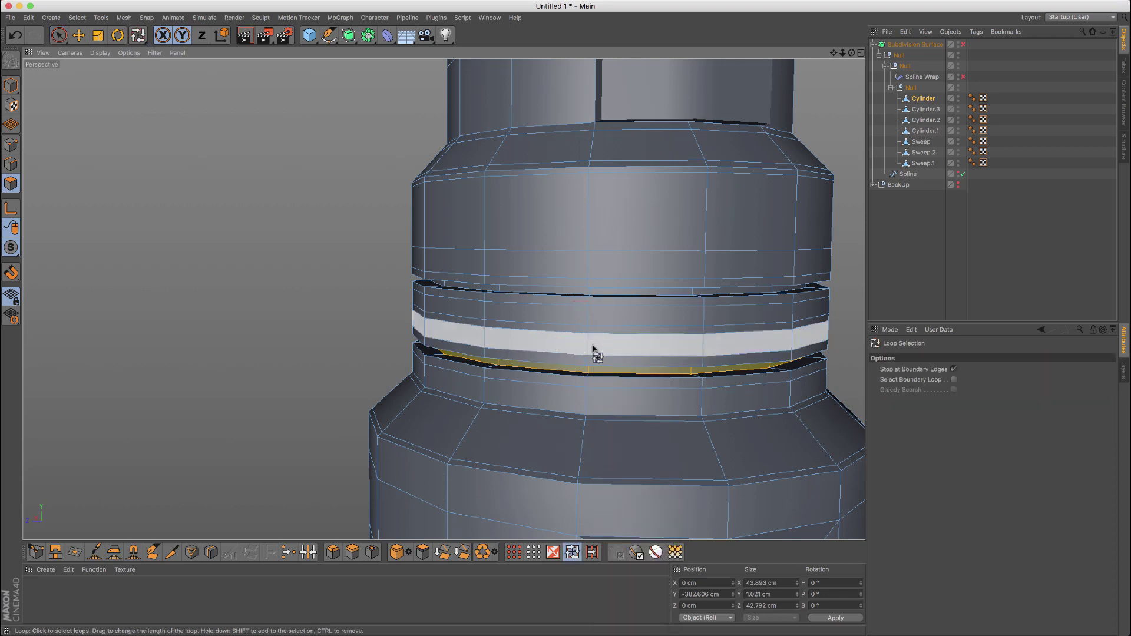
{"action": "left_click", "coordinate": [593, 347]}
{"action": "right_click_drag", "start_coordinate": [615, 323], "coordinate": [576, 344], "text": "alt"}
{"action": "key", "text": "t"}
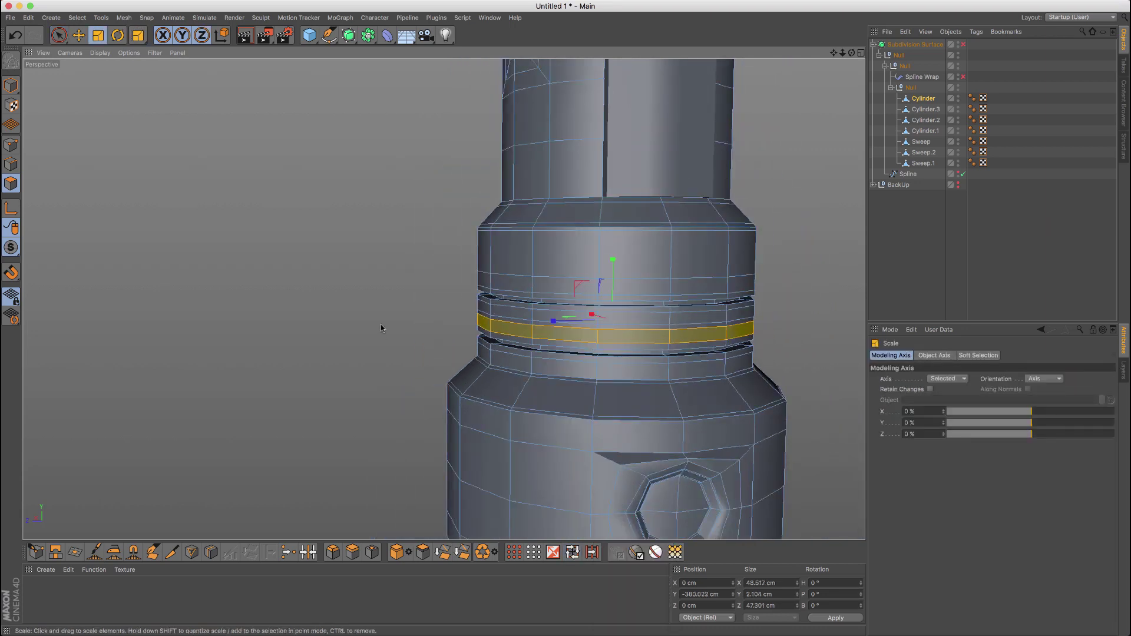
{"action": "left_click_drag", "start_coordinate": [381, 324], "coordinate": [392, 309]}
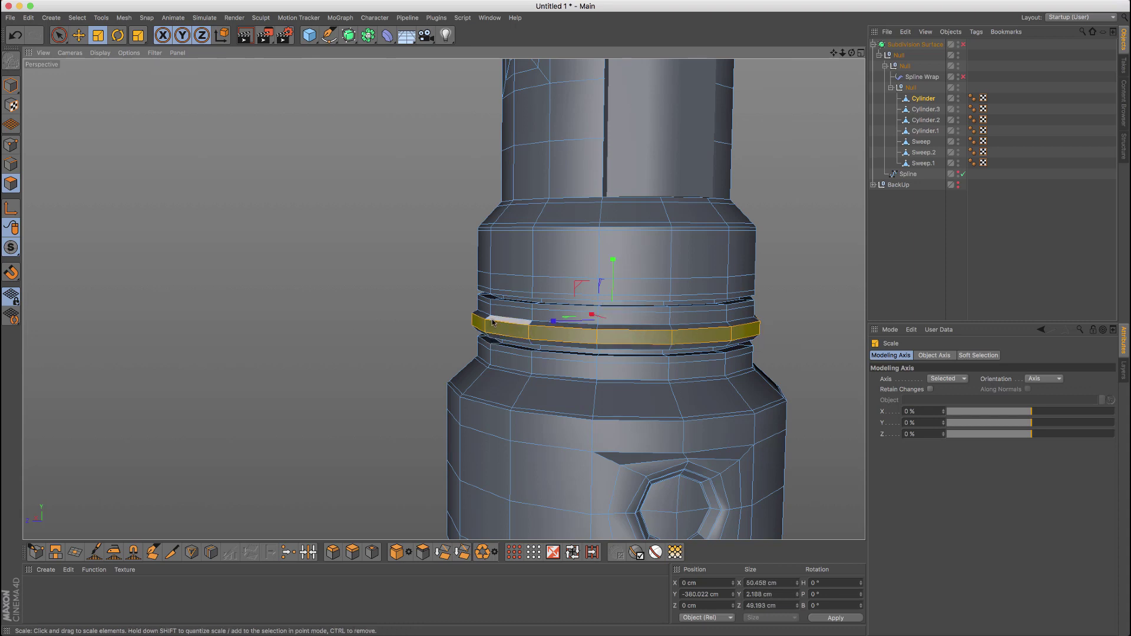
Examine the grooved collar up close and the whole straight hose with smoothing on
{"action": "key", "text": "q"}
{"action": "key", "text": "Return"}
{"action": "right_click_drag", "start_coordinate": [539, 307], "coordinate": [522, 312], "text": "alt"}
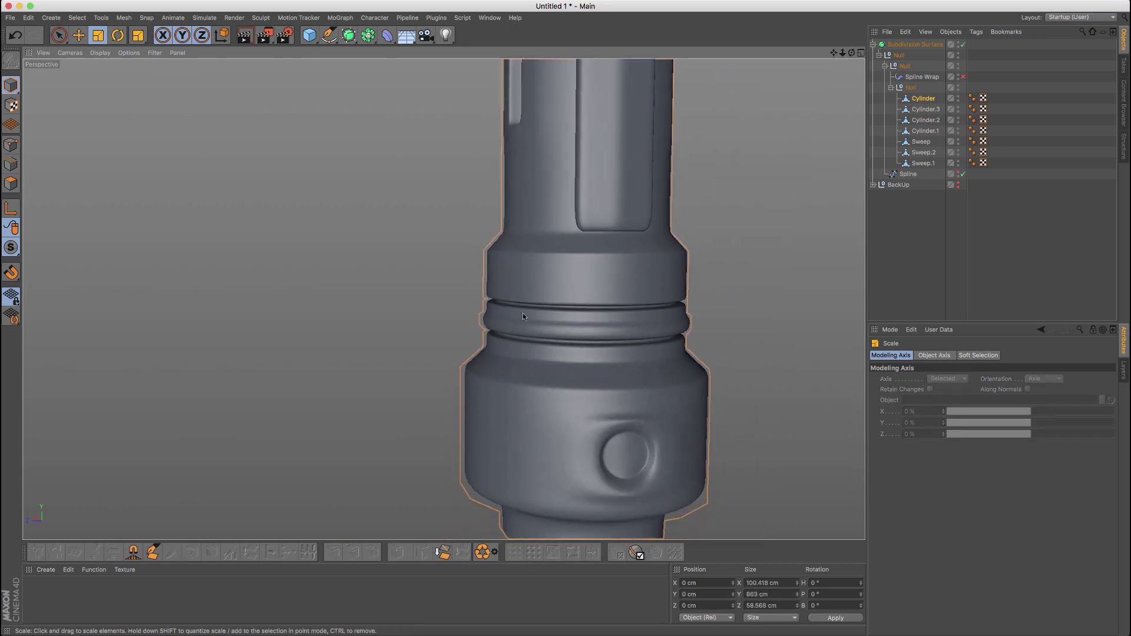
{"action": "left_click_drag", "start_coordinate": [508, 319], "coordinate": [526, 324], "text": "alt"}
{"action": "right_click_drag", "start_coordinate": [526, 325], "coordinate": [532, 325], "text": "alt"}
{"action": "left_click_drag", "start_coordinate": [533, 326], "coordinate": [536, 321], "text": "alt"}
{"action": "right_click_drag", "start_coordinate": [648, 314], "coordinate": [423, 357], "text": "alt"}
{"action": "left_click", "coordinate": [423, 357]}
{"action": "right_click_drag", "start_coordinate": [672, 284], "coordinate": [611, 312], "text": "alt"}
{"action": "middle_click_drag", "start_coordinate": [610, 311], "coordinate": [467, 421], "text": "alt"}
{"action": "right_click_drag", "start_coordinate": [530, 308], "coordinate": [439, 377], "text": "alt"}
{"action": "middle_click_drag", "start_coordinate": [522, 311], "coordinate": [506, 369], "text": "alt"}
{"action": "left_click_drag", "start_coordinate": [505, 368], "coordinate": [397, 278], "text": "alt"}
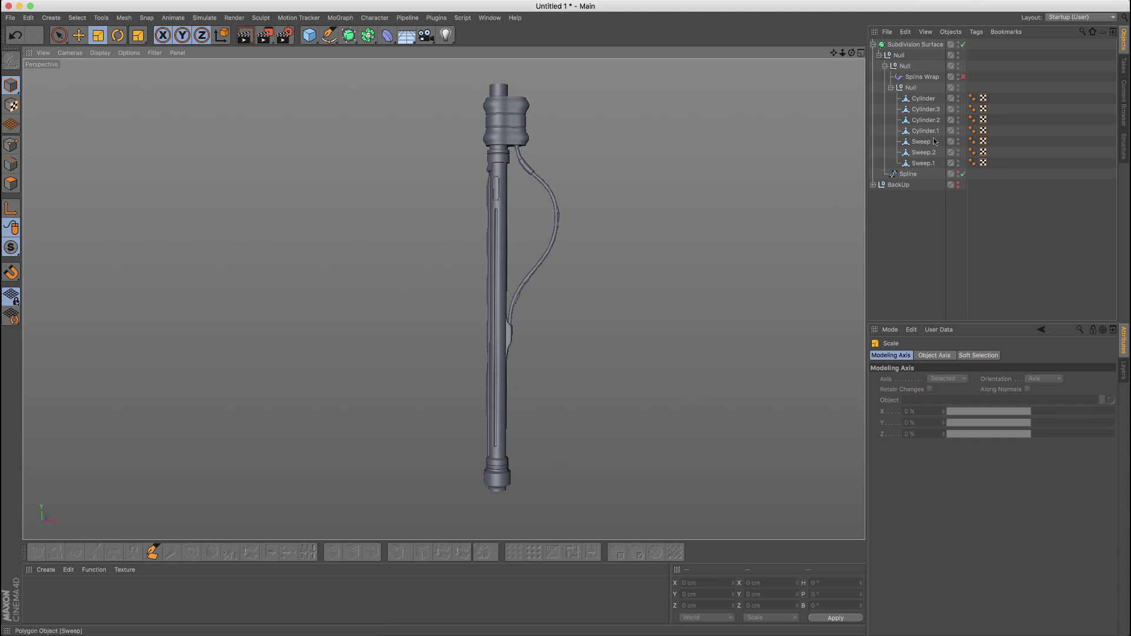
Turn the Spline Wrap back on and examine the bent hose from the side
{"action": "left_click", "coordinate": [963, 77]}
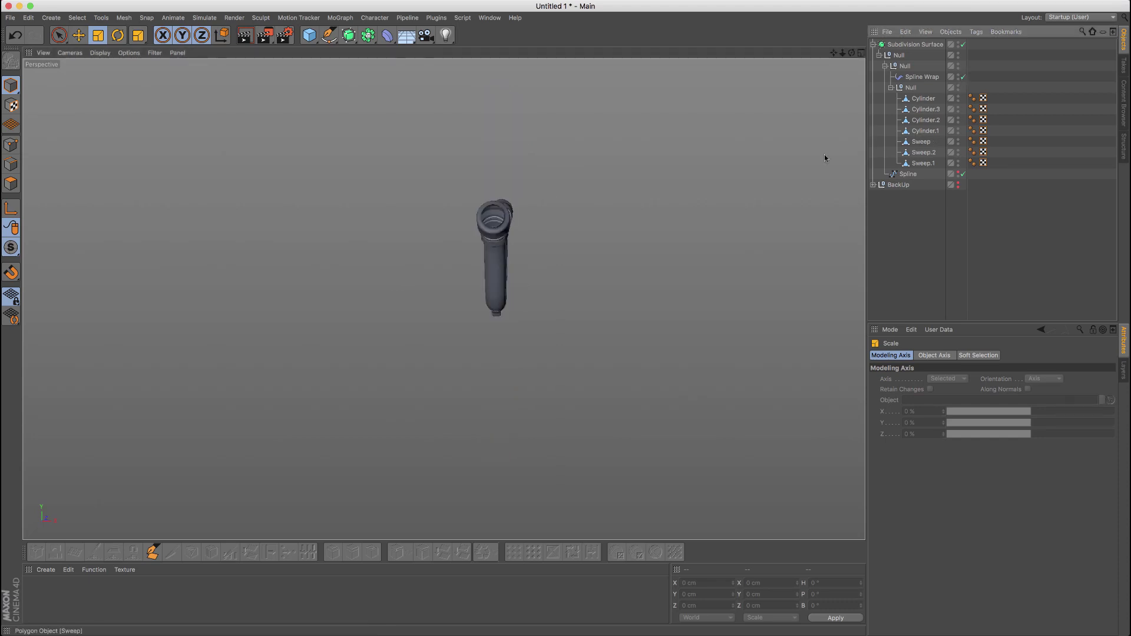
{"action": "left_click_drag", "start_coordinate": [503, 232], "coordinate": [495, 285], "text": "alt"}
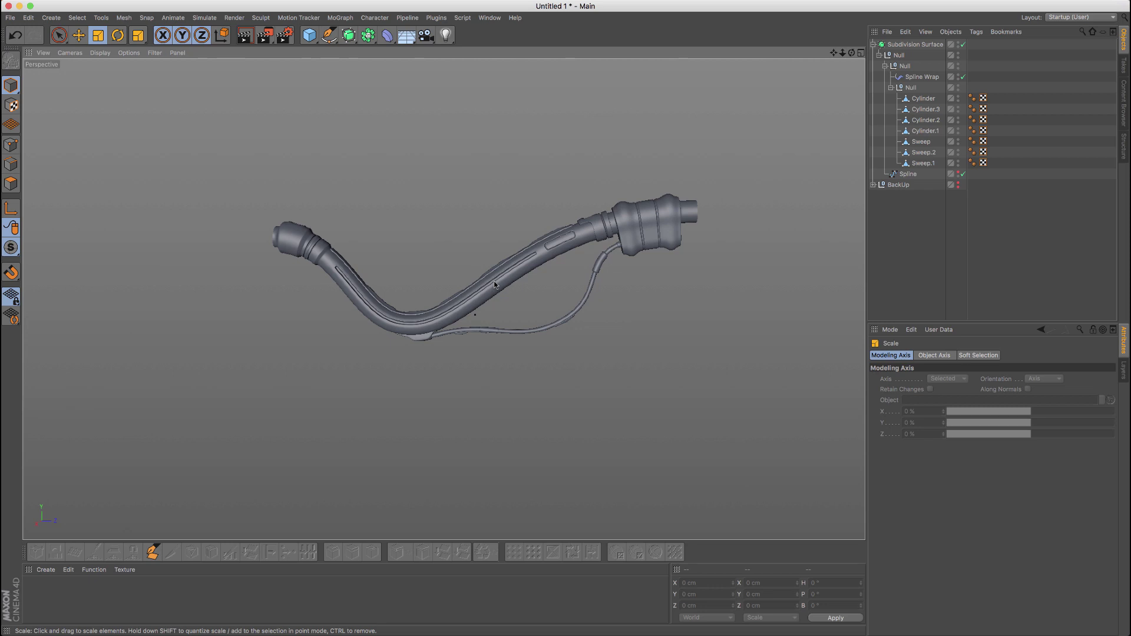
{"action": "left_click_drag", "start_coordinate": [494, 286], "coordinate": [498, 290], "text": "alt"}
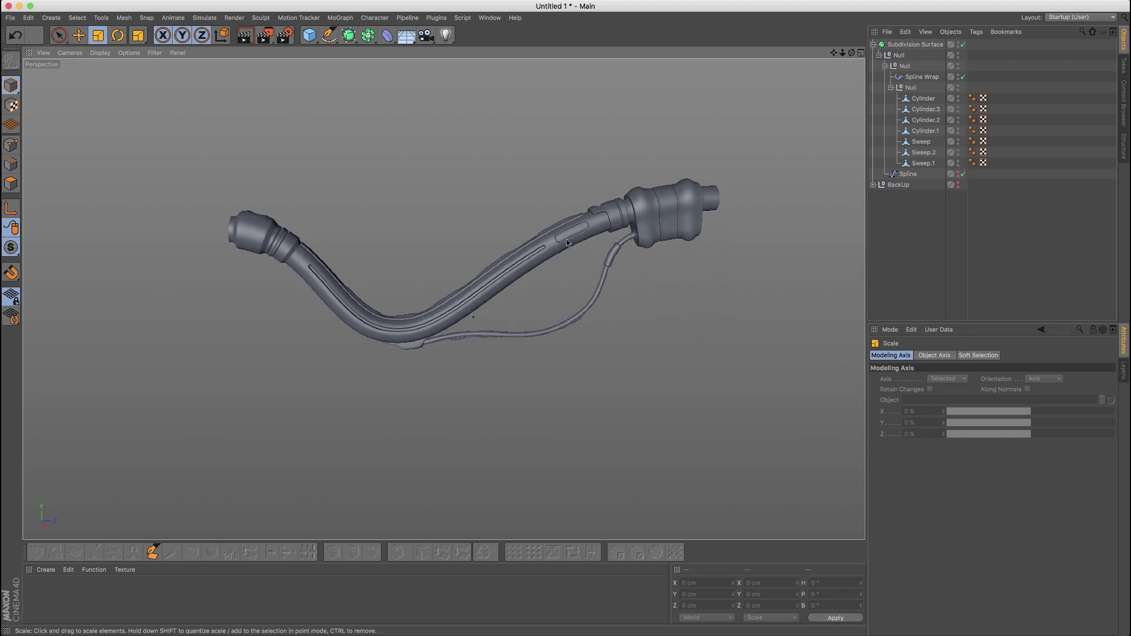
{"action": "left_click", "coordinate": [874, 45]}
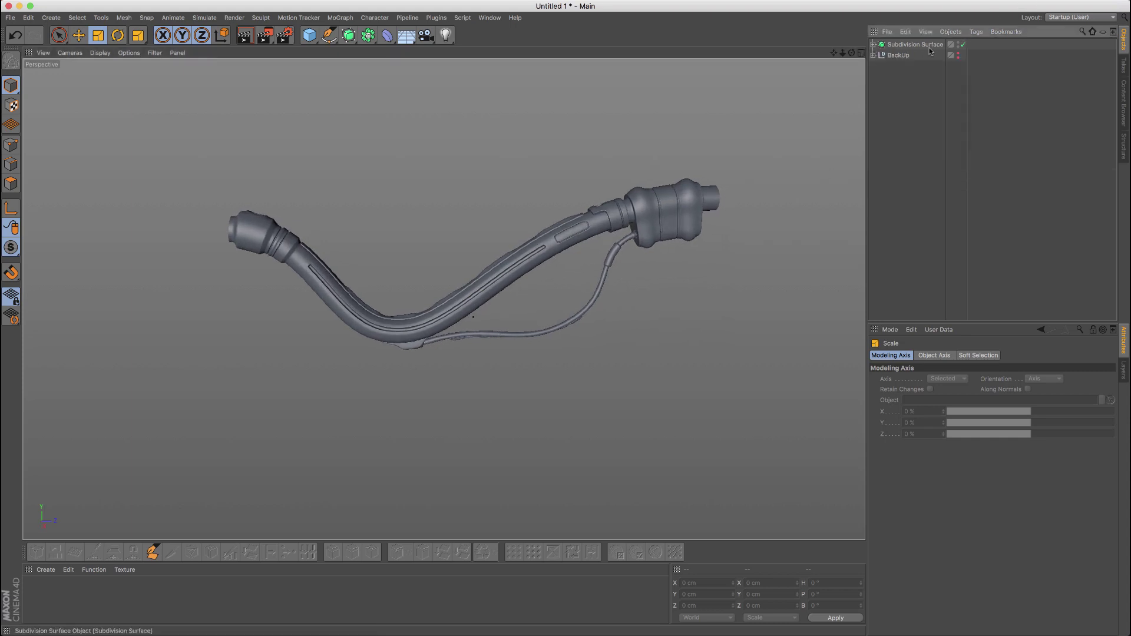
Turn off the hose's smoothing and select the middle point of its Spline at the bottom of the bend
{"action": "left_click", "coordinate": [873, 45]}
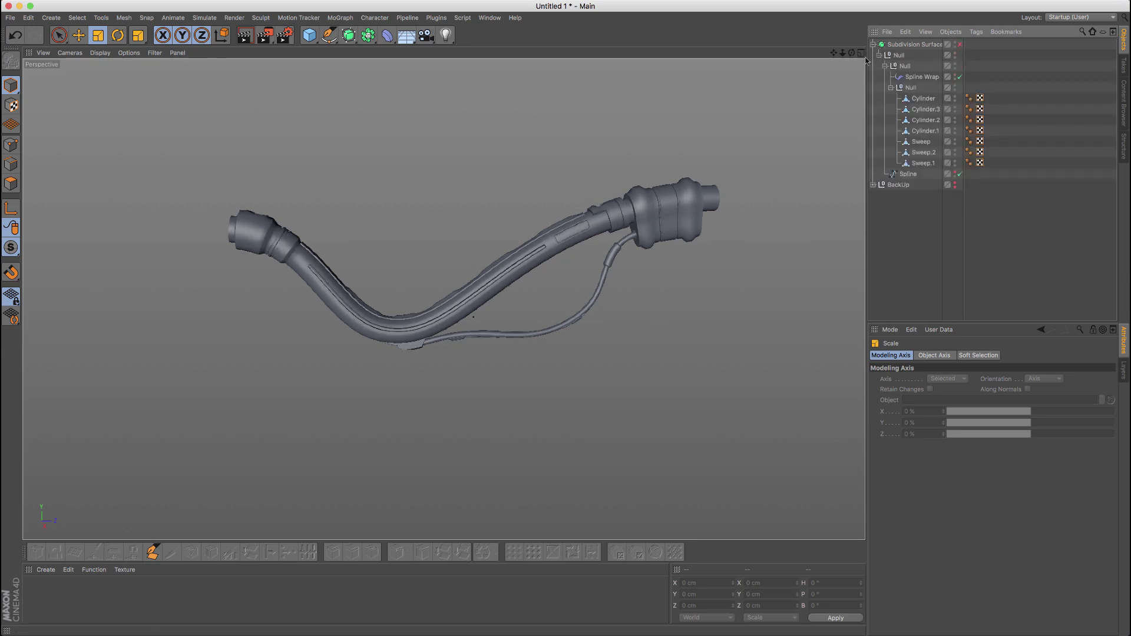
{"action": "left_click", "coordinate": [909, 174]}
{"action": "left_click", "coordinate": [11, 145]}
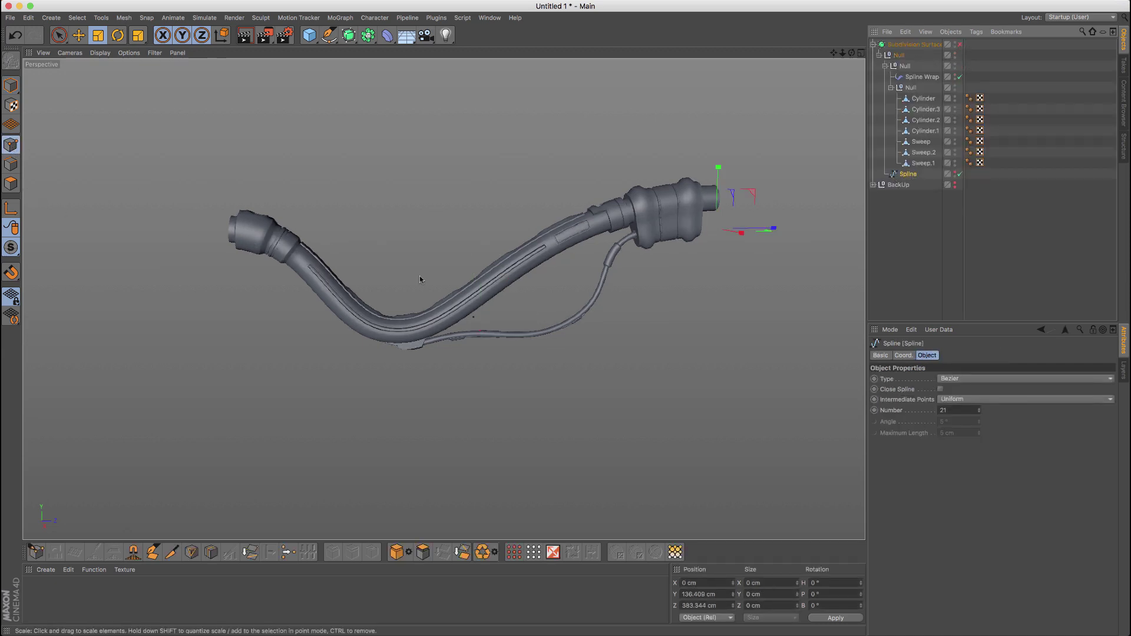
{"action": "key", "text": "0"}
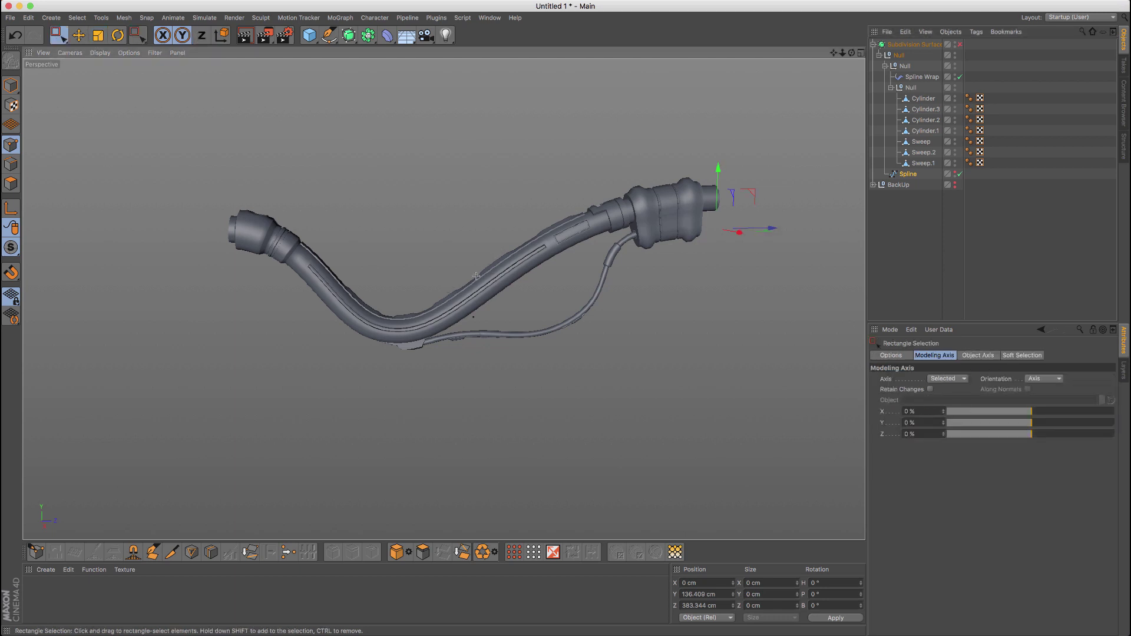
{"action": "left_click_drag", "start_coordinate": [498, 253], "coordinate": [347, 385]}
{"action": "left_click_drag", "start_coordinate": [556, 236], "coordinate": [323, 431]}
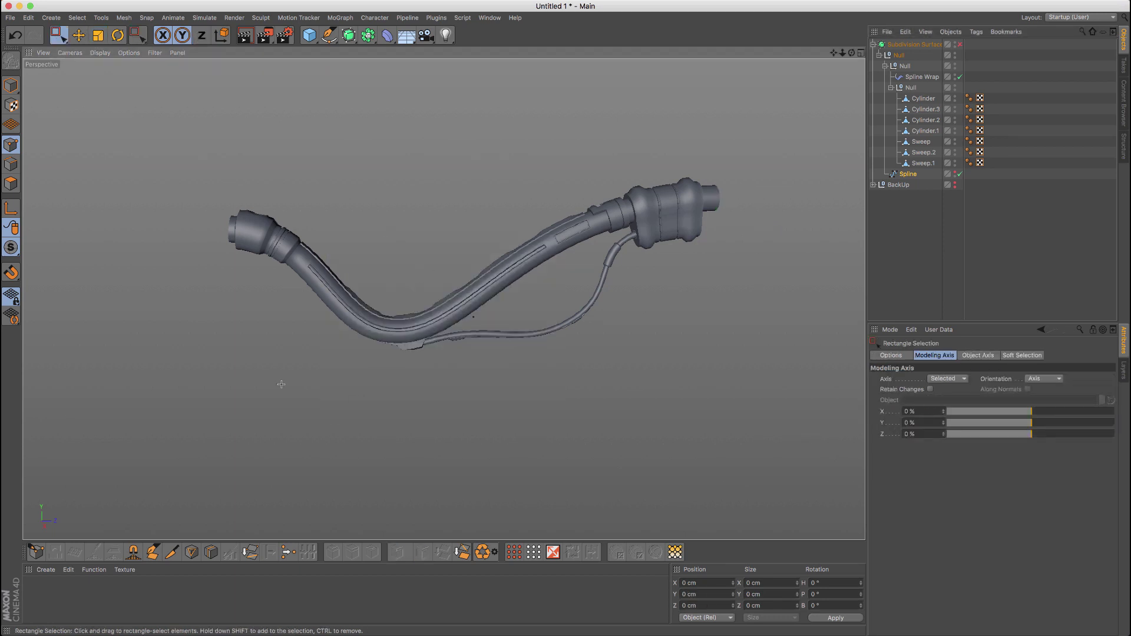
{"action": "left_click", "coordinate": [908, 174]}
{"action": "left_click", "coordinate": [956, 172]}
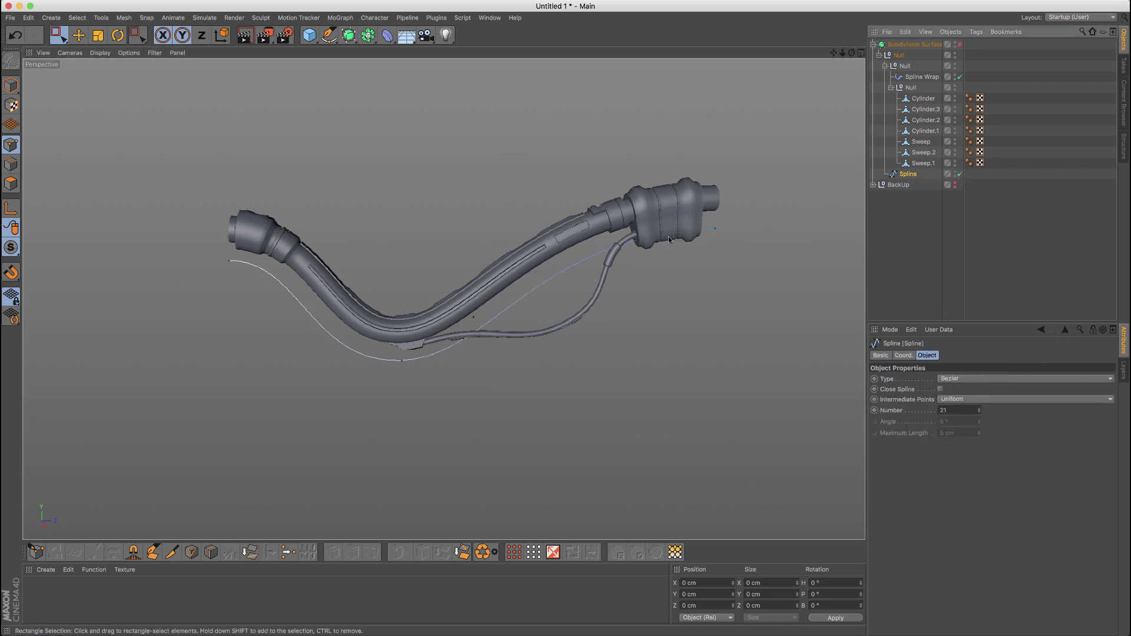
{"action": "left_click_drag", "start_coordinate": [418, 329], "coordinate": [352, 419]}
{"action": "left_click_drag", "start_coordinate": [402, 319], "coordinate": [293, 227]}
{"action": "middle_click_drag", "start_coordinate": [293, 228], "coordinate": [444, 265], "text": "alt"}
{"action": "left_click_drag", "start_coordinate": [444, 265], "coordinate": [450, 263], "text": "alt"}
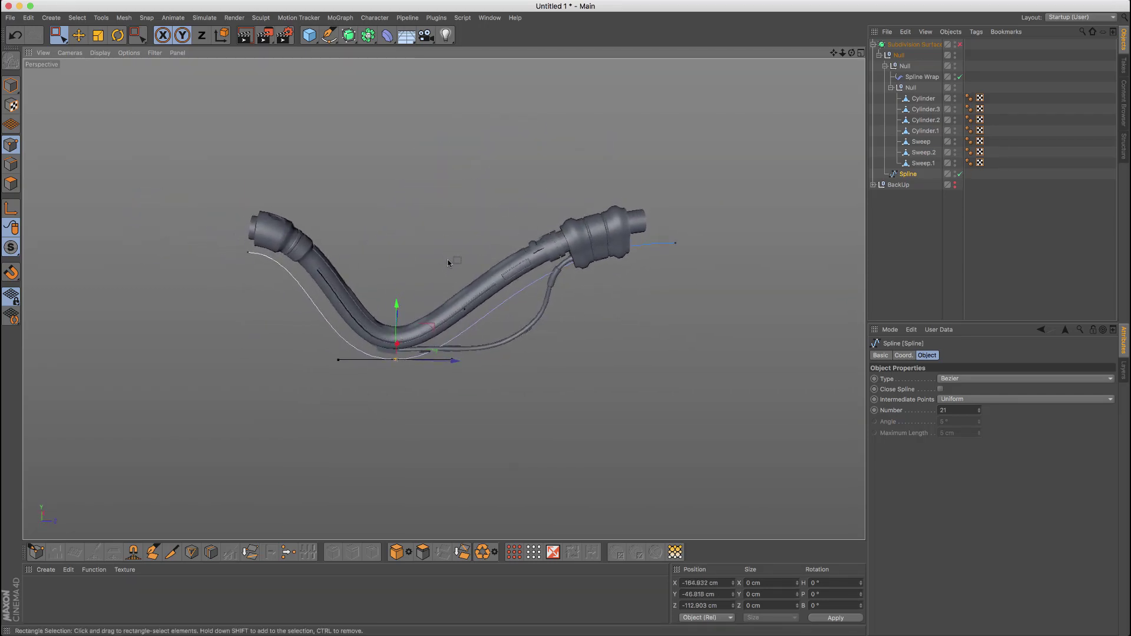
Raise the start of the Spline Wrap's Rotation curve to about 0.8 to twist the hose along its length
{"action": "left_click", "coordinate": [922, 77]}
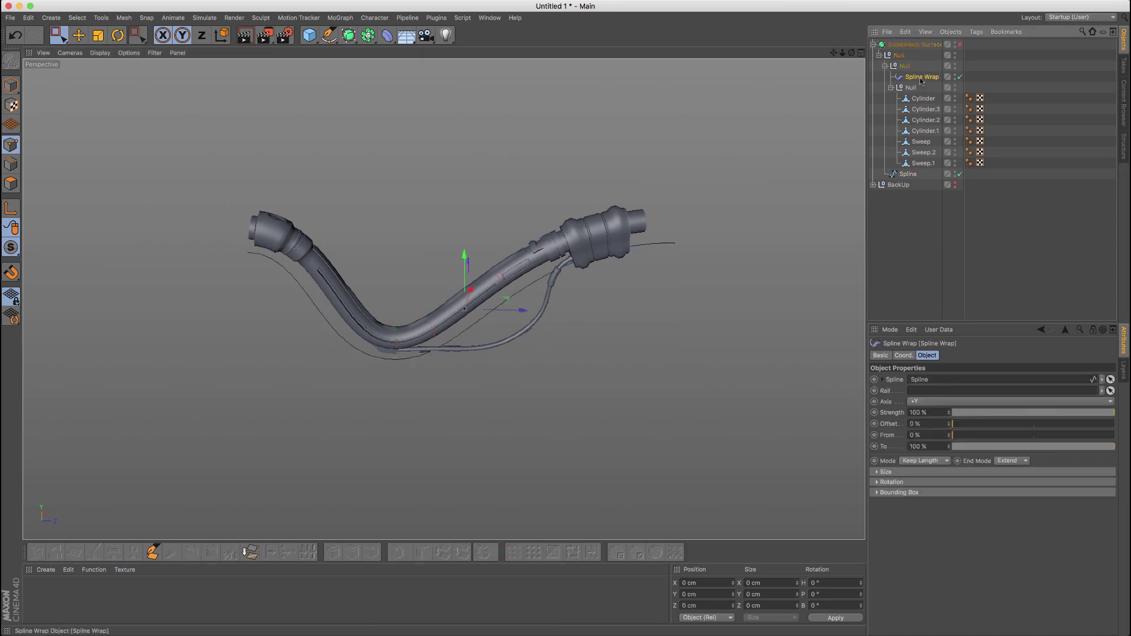
{"action": "left_click", "coordinate": [891, 482]}
{"action": "left_click_drag", "start_coordinate": [964, 601], "coordinate": [956, 549]}
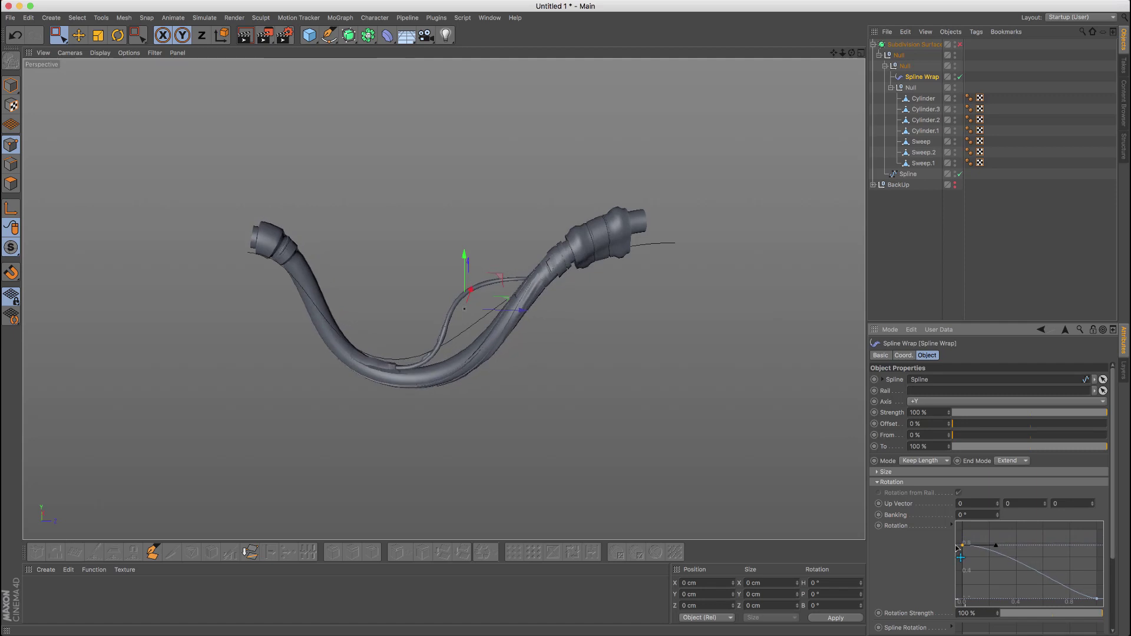
{"action": "left_click_drag", "start_coordinate": [444, 300], "coordinate": [400, 301], "text": "alt"}
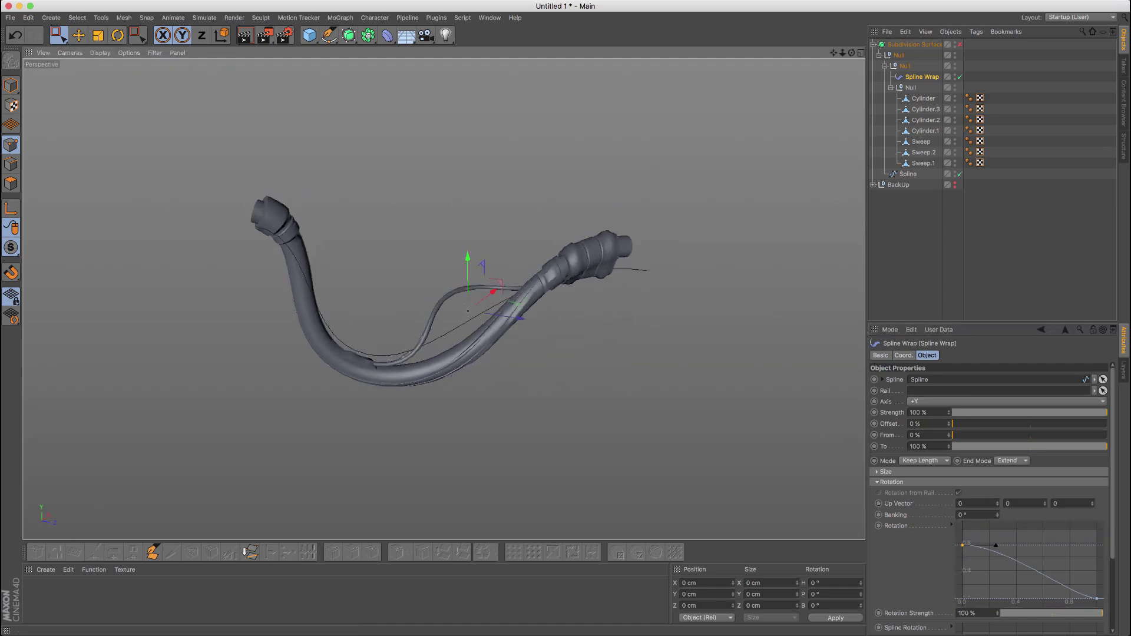
Turn the Subdivision Surface smoothing back on and examine the twisted hose up close
{"action": "left_click", "coordinate": [960, 44]}
{"action": "left_click_drag", "start_coordinate": [496, 255], "coordinate": [557, 273], "text": "alt"}
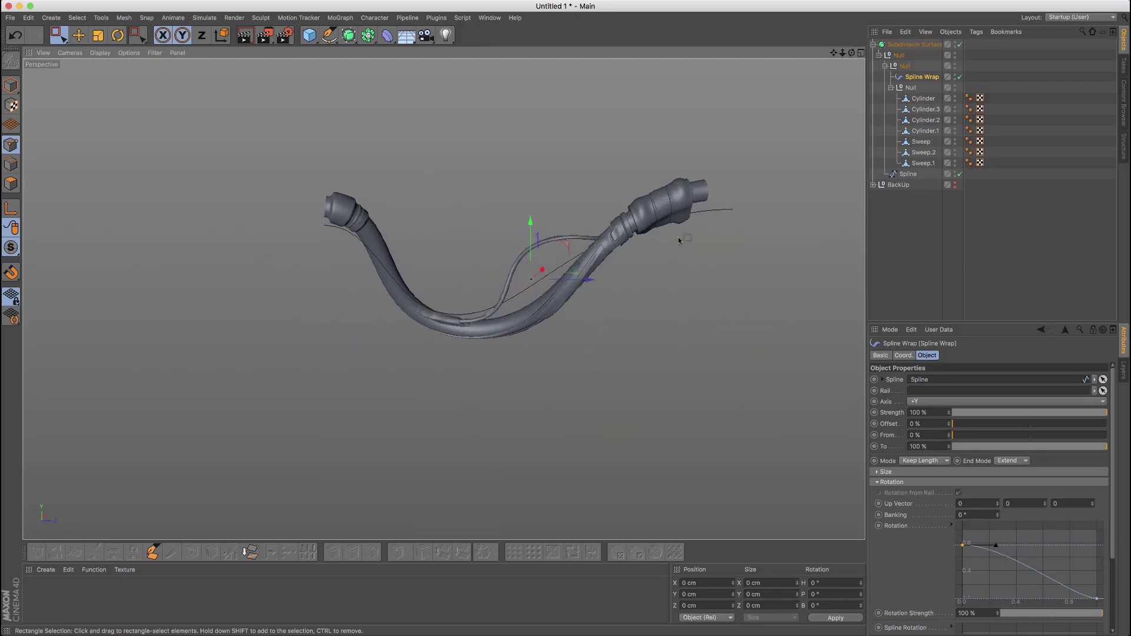
{"action": "scroll", "coordinate": [610, 253], "scroll_direction": "up", "scroll_amount": 5}
{"action": "left_click_drag", "start_coordinate": [611, 251], "coordinate": [628, 212], "text": "alt"}
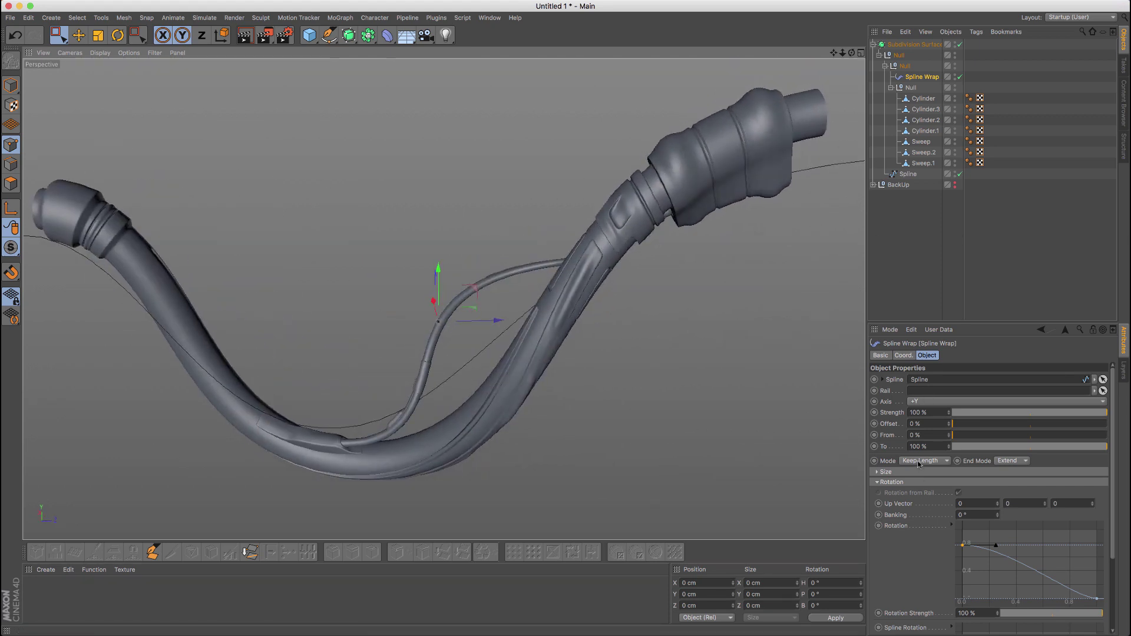
Flatten the Spline Wrap's Rotation curve by setting both its start and end to about 0.2
{"action": "left_click_drag", "start_coordinate": [964, 556], "coordinate": [962, 587]}
{"action": "left_click_drag", "start_coordinate": [1097, 599], "coordinate": [1096, 580]}
{"action": "scroll", "coordinate": [493, 250], "scroll_direction": "down", "scroll_amount": 5}
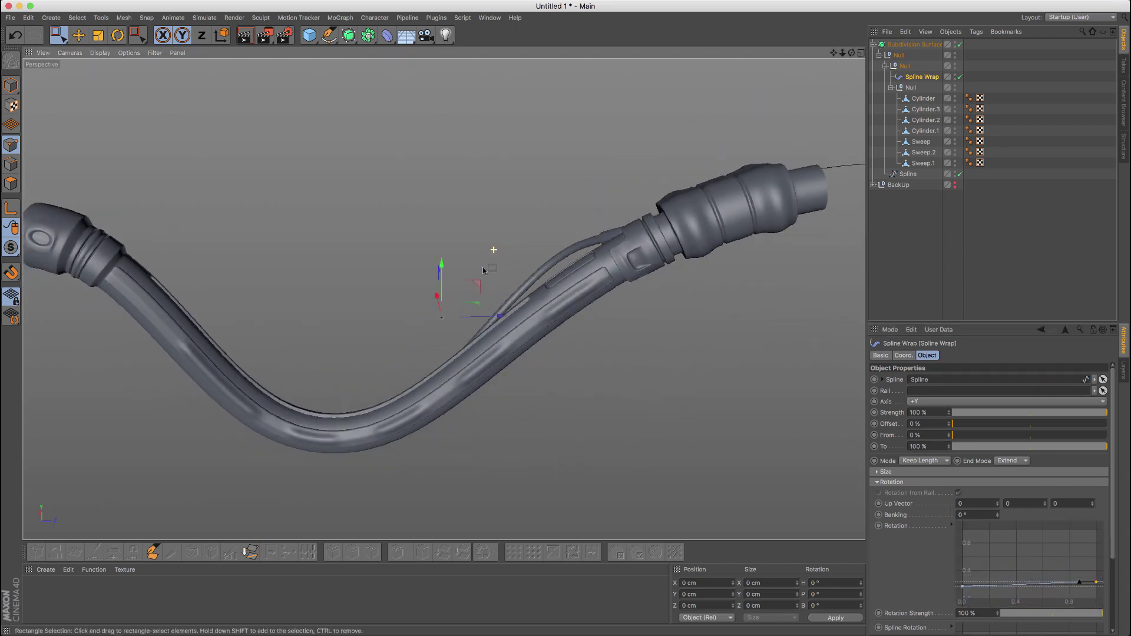
{"action": "left_click_drag", "start_coordinate": [465, 281], "coordinate": [414, 248], "text": "alt"}
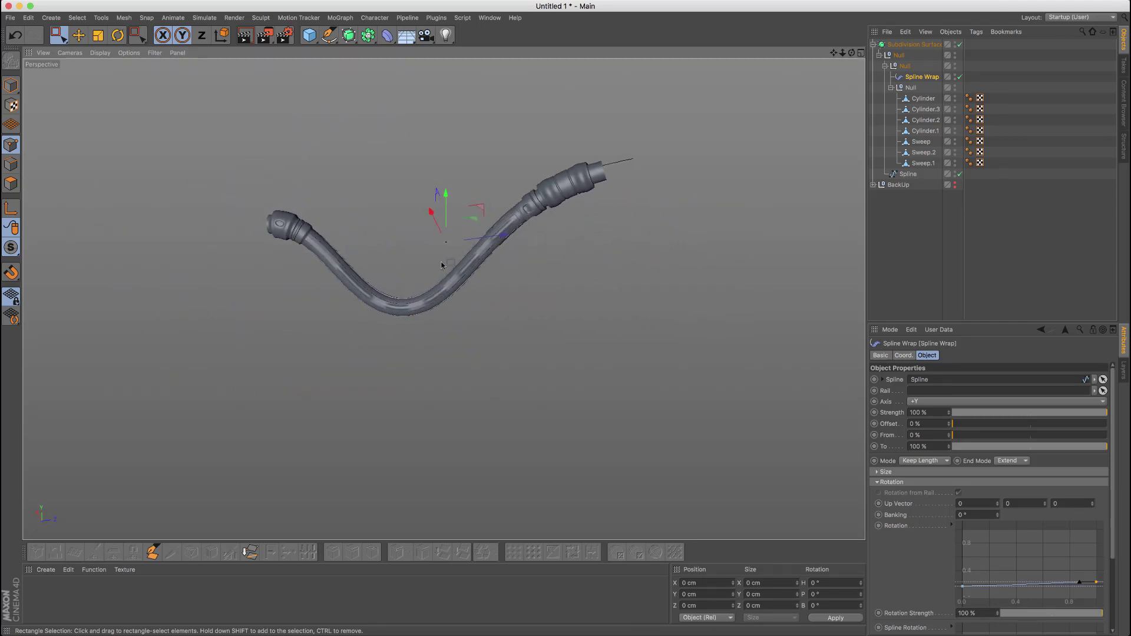
Return both ends of the Spline Wrap's Rotation curve to 0
{"action": "left_click", "coordinate": [962, 587]}
{"action": "left_click_drag", "start_coordinate": [965, 601], "coordinate": [960, 607]}
{"action": "left_click_drag", "start_coordinate": [1097, 583], "coordinate": [1098, 609]}
Raise the selected middle point of the hose's Spline to about 55 cm in Y, making the bend shallower
{"action": "scroll", "coordinate": [528, 208], "scroll_direction": "up", "scroll_amount": 3}
{"action": "left_click_drag", "start_coordinate": [529, 207], "coordinate": [518, 199], "text": "alt"}
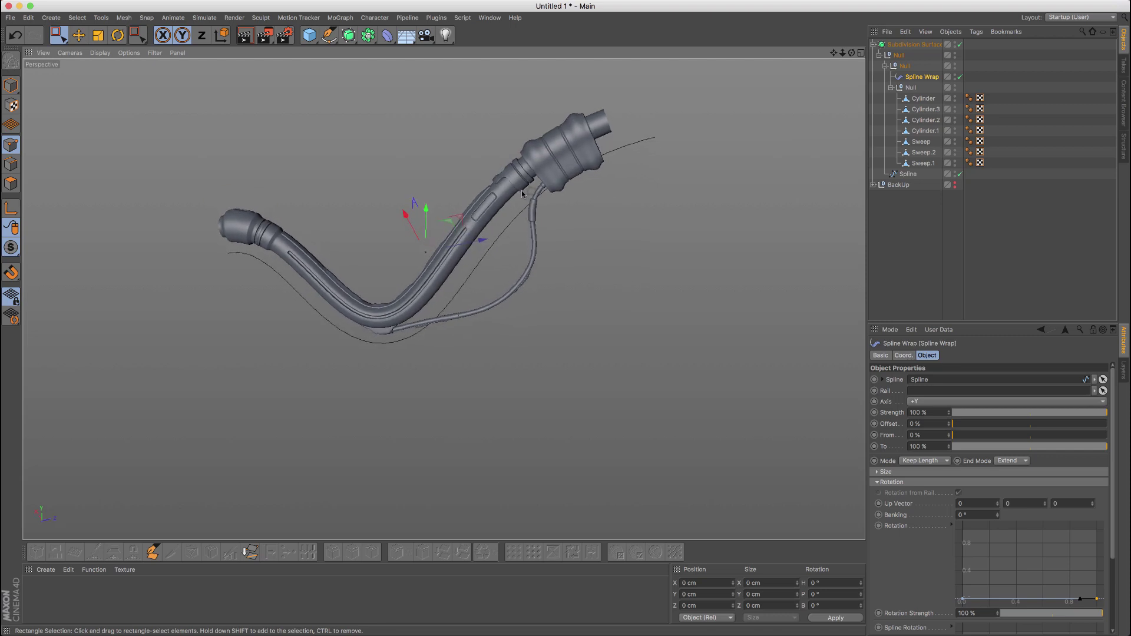
{"action": "middle_click_drag", "start_coordinate": [518, 199], "coordinate": [597, 225], "text": "alt"}
{"action": "left_click", "coordinate": [908, 175]}
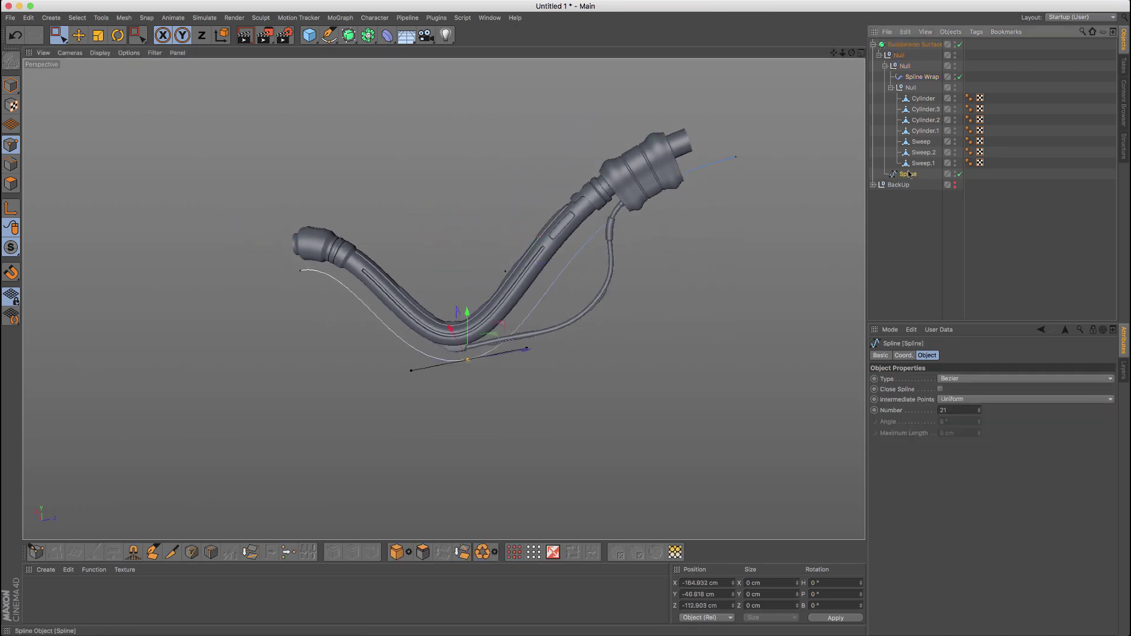
{"action": "scroll", "coordinate": [583, 247], "scroll_direction": "up", "scroll_amount": 2}
{"action": "left_click_drag", "start_coordinate": [452, 333], "coordinate": [453, 281]}
{"action": "middle_click_drag", "start_coordinate": [490, 238], "coordinate": [467, 337], "text": "alt"}
{"action": "left_click_drag", "start_coordinate": [466, 338], "coordinate": [453, 266], "text": "alt"}
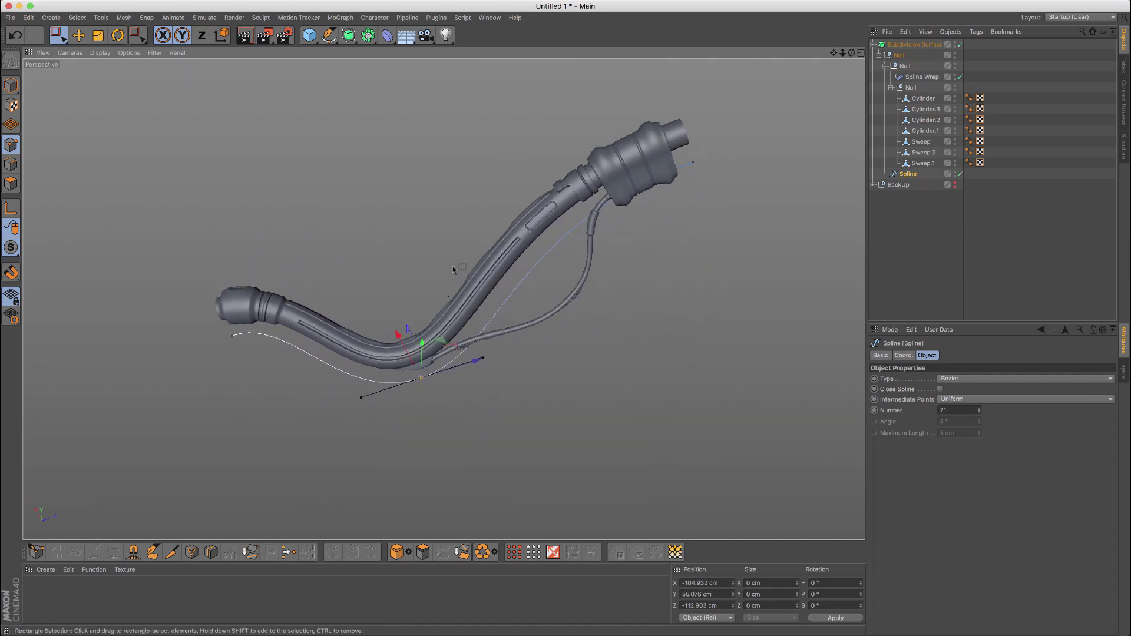